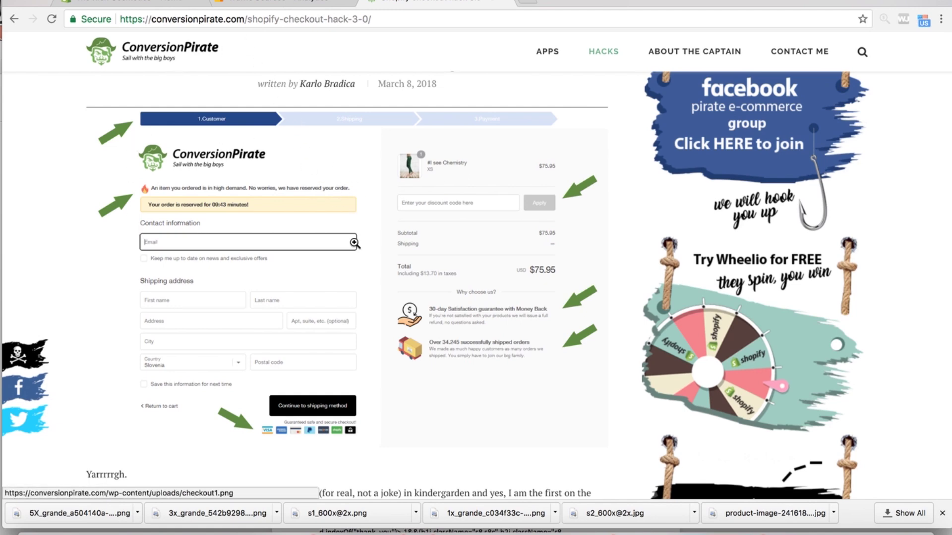
- Scroll the Shopify Checkout Hack 3.0 article down to its 'COPY THIS CODE' snippet
scroll(355, 243, "down", 7)
scroll(354, 242, "up", 8)
scroll(354, 243, "down", 20)
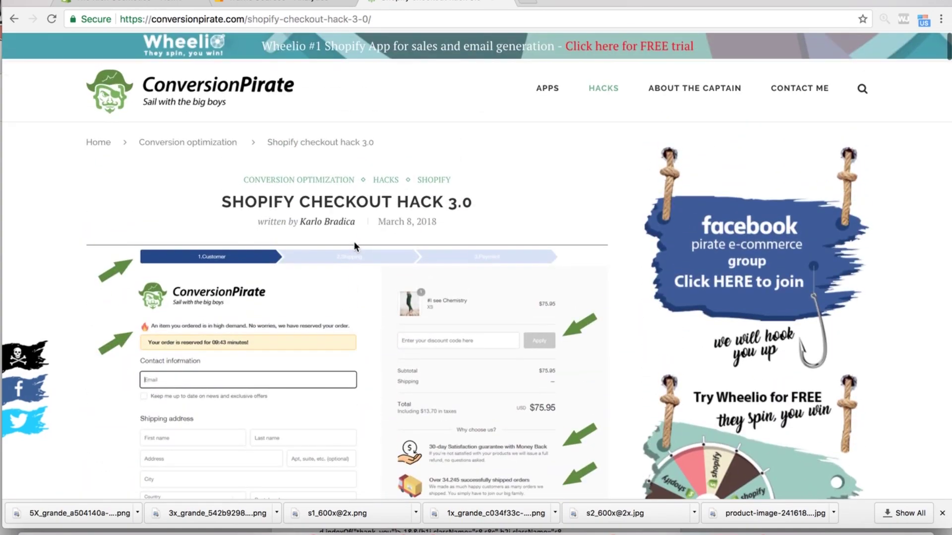
scroll(355, 242, "up", 18)
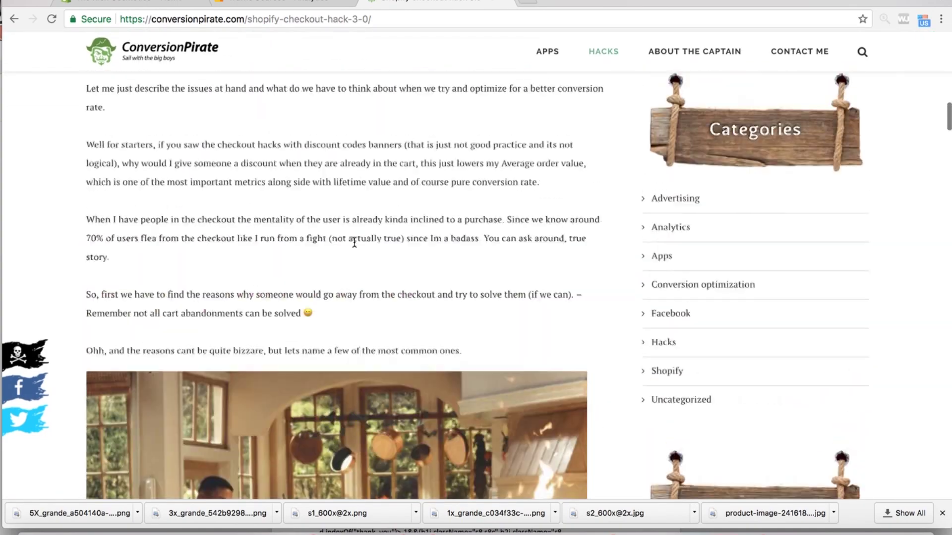
scroll(315, 106, "up", 5)
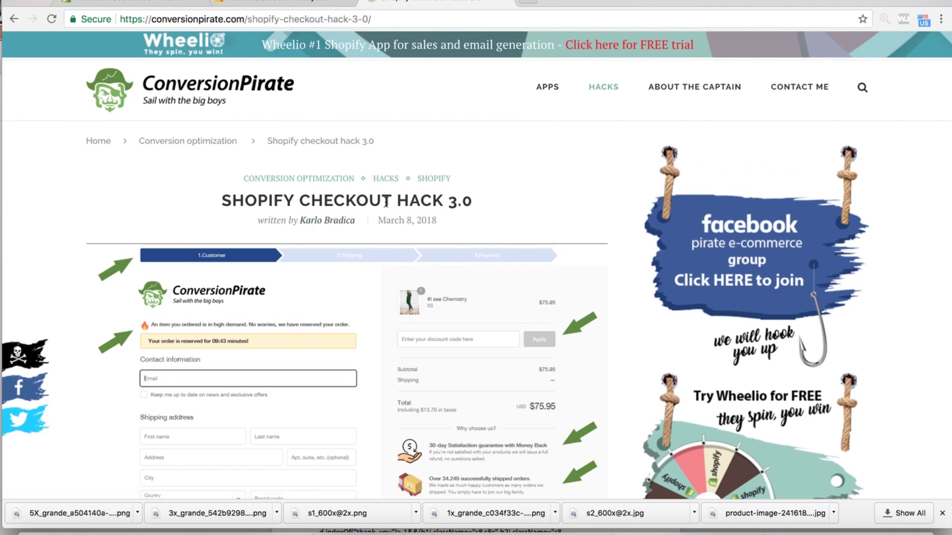
scroll(388, 314, "down", 20)
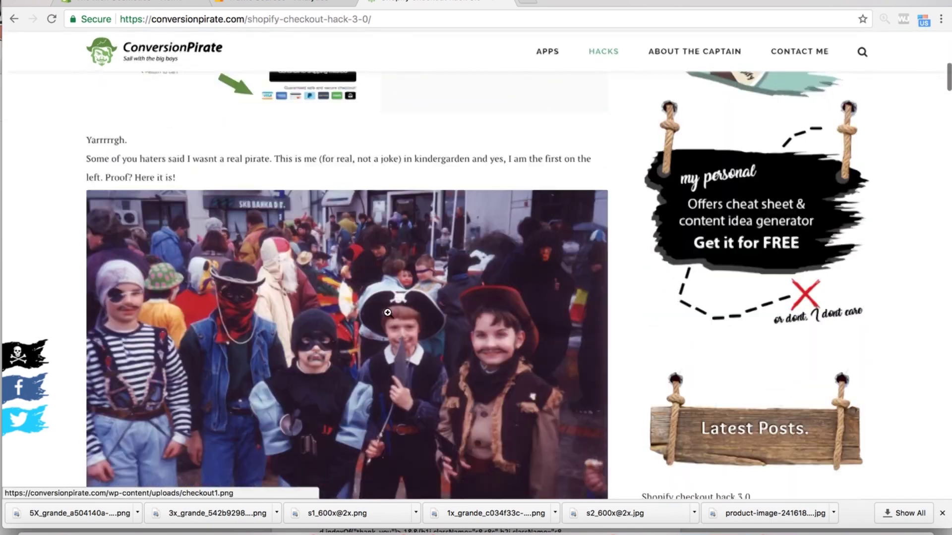
scroll(389, 316, "down", 20)
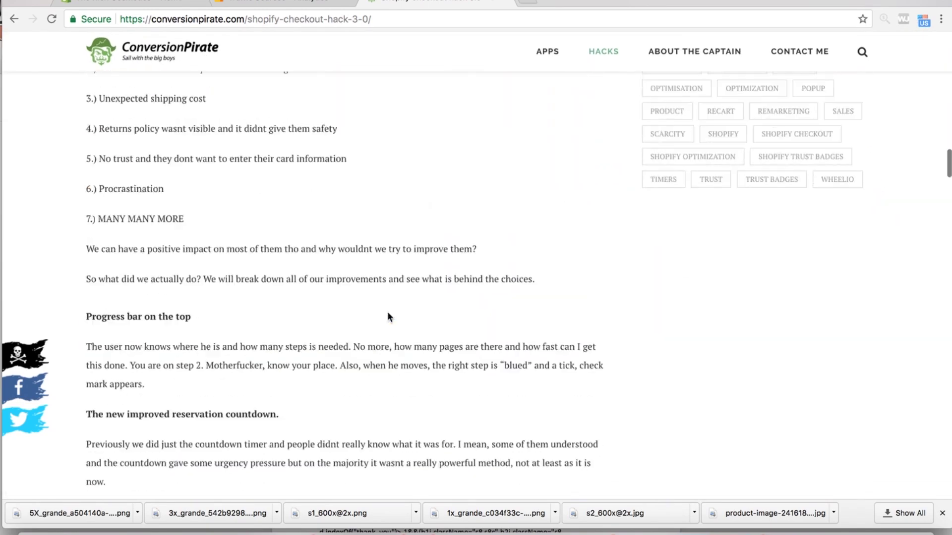
scroll(388, 317, "down", 20)
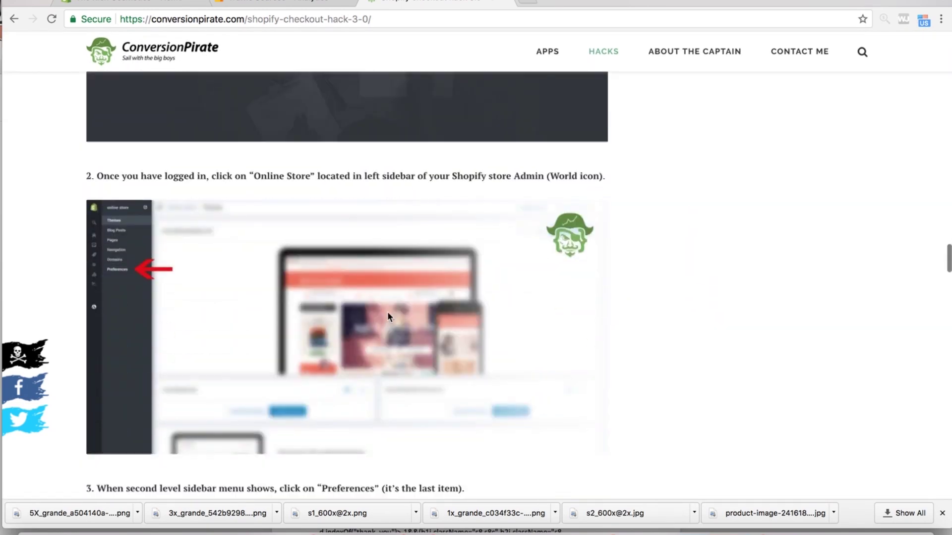
scroll(388, 316, "up", 7)
- Turn the checkout hack code box into plain text, widen it, and copy the entire snippet
scroll(388, 311, "down", 1)
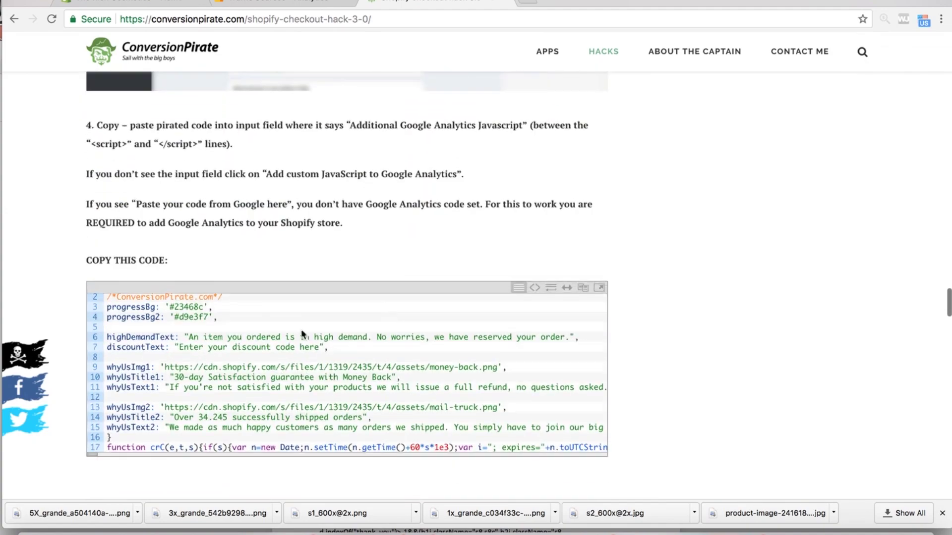
scroll(185, 274, "down", 2)
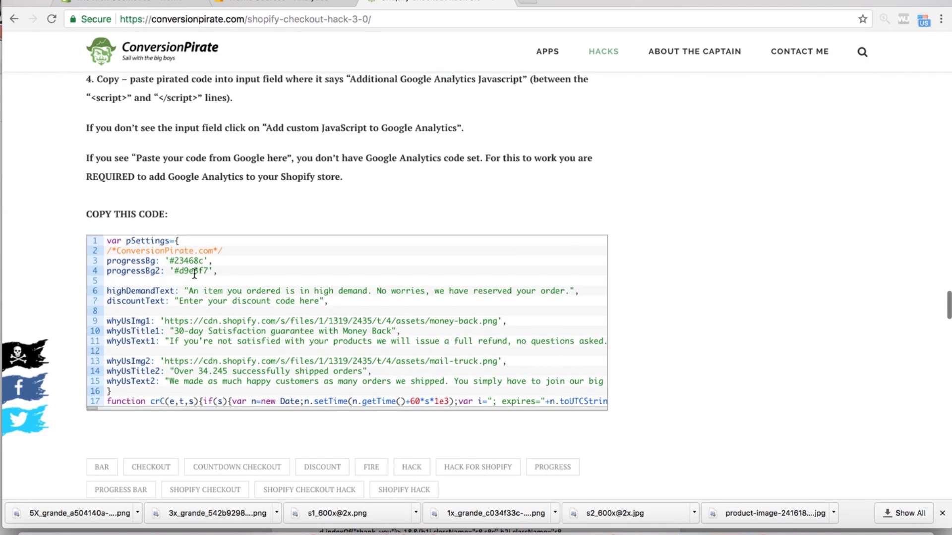
double_click(510, 273)
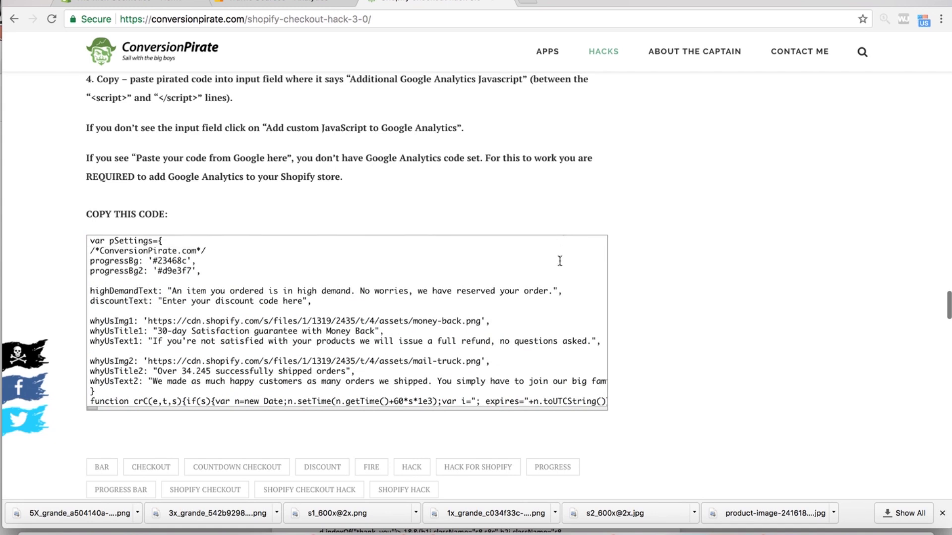
left_click(540, 206)
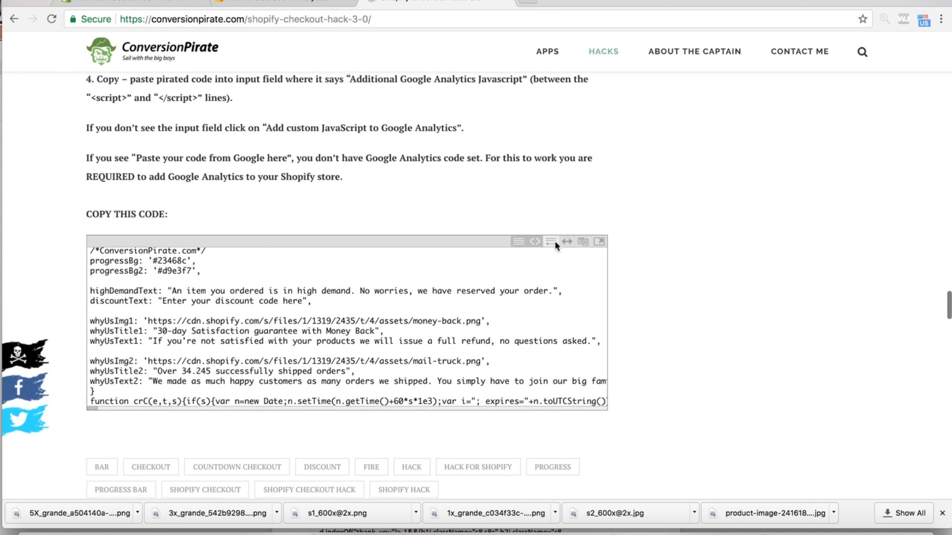
left_click(569, 240)
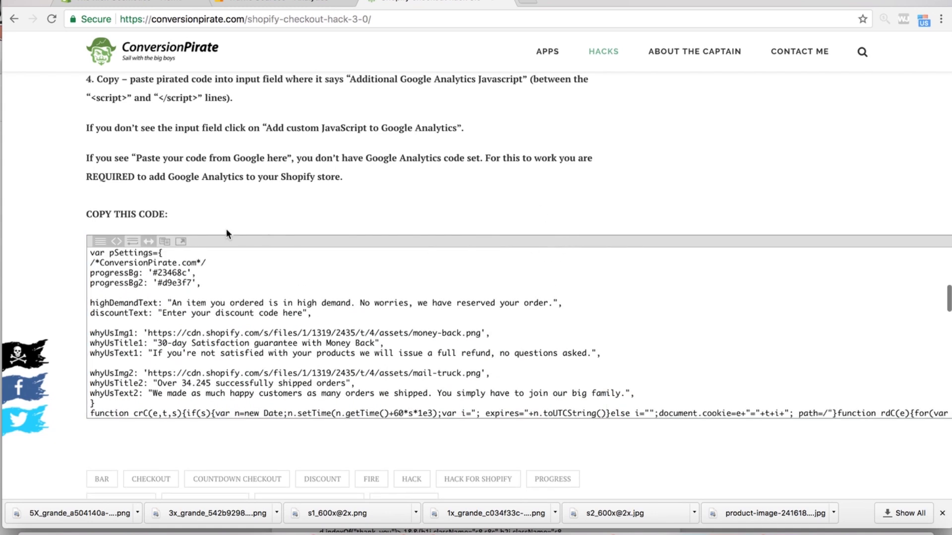
left_click(163, 242)
left_click(220, 284)
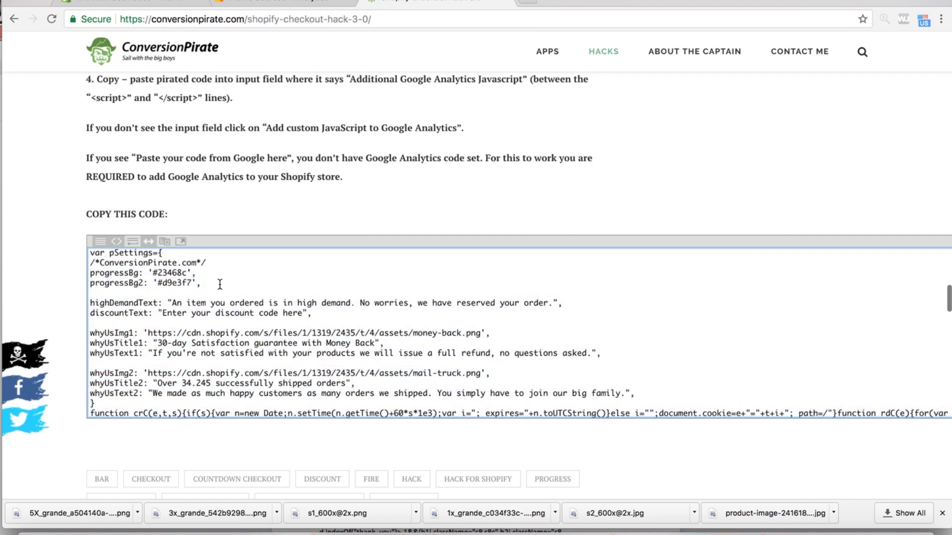
left_click(163, 242)
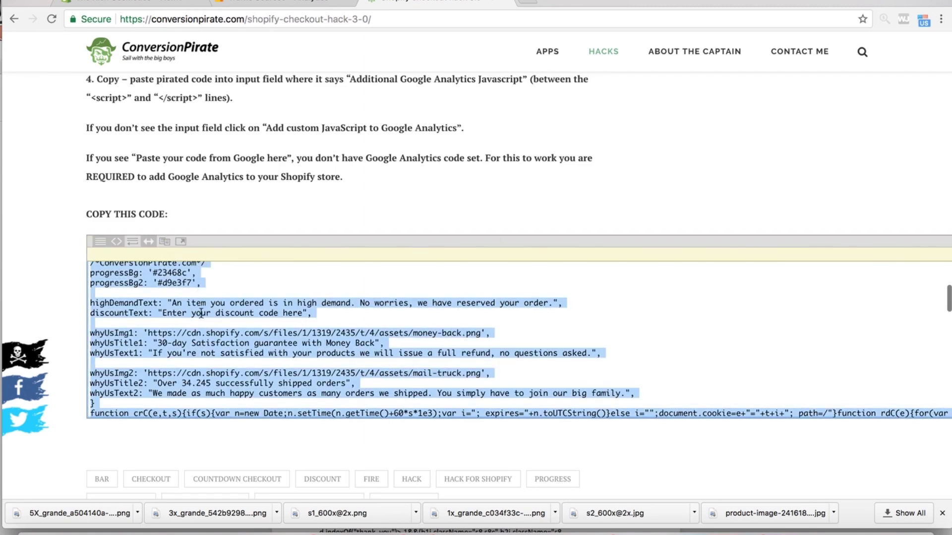
- Go to the Shopify admin's Online Store preferences page
left_click(130, 3)
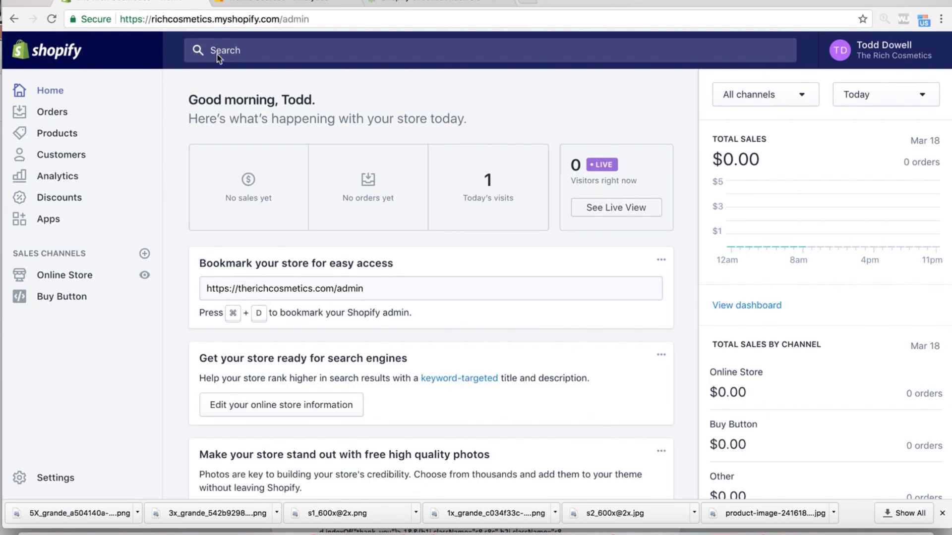
left_click(74, 276)
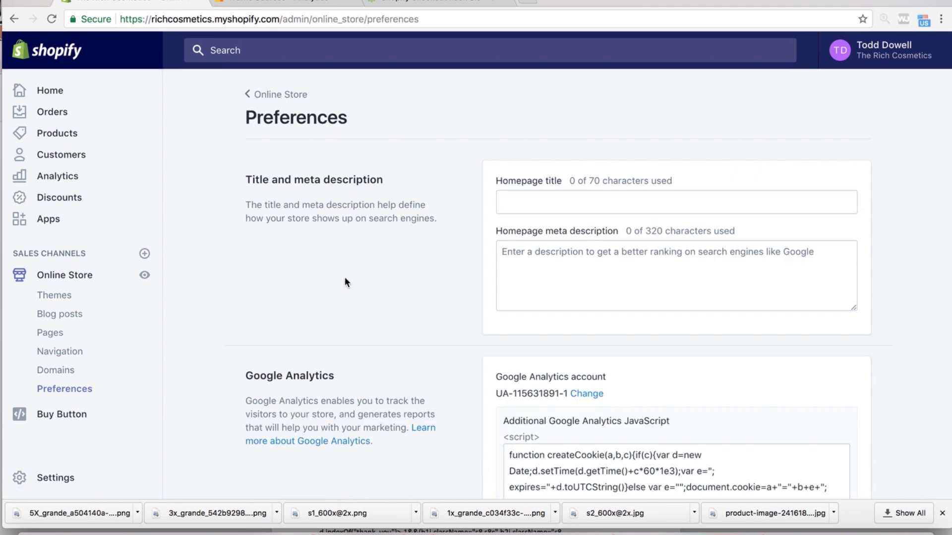
scroll(570, 329, "down", 3)
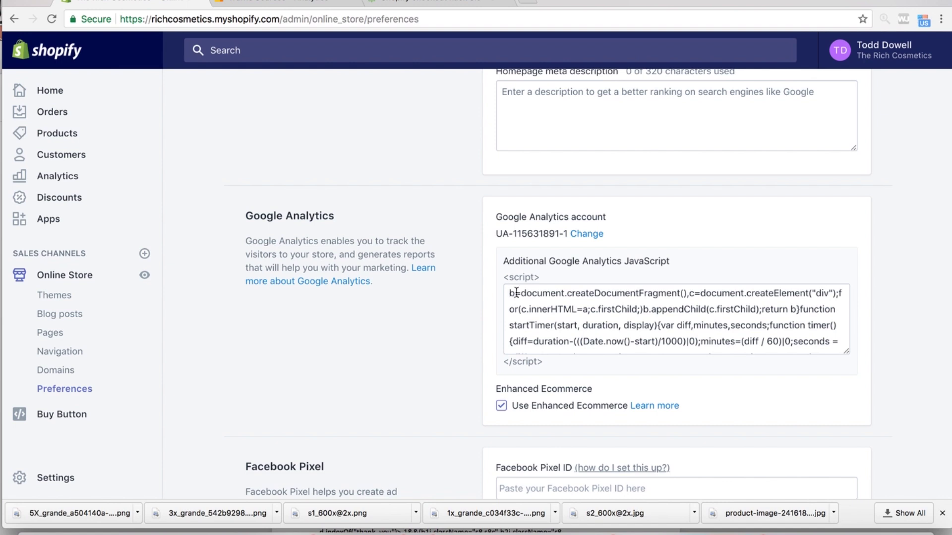
- Review the existing Additional Google Analytics JavaScript, then go back to the ConversionPirate code
left_click(658, 333)
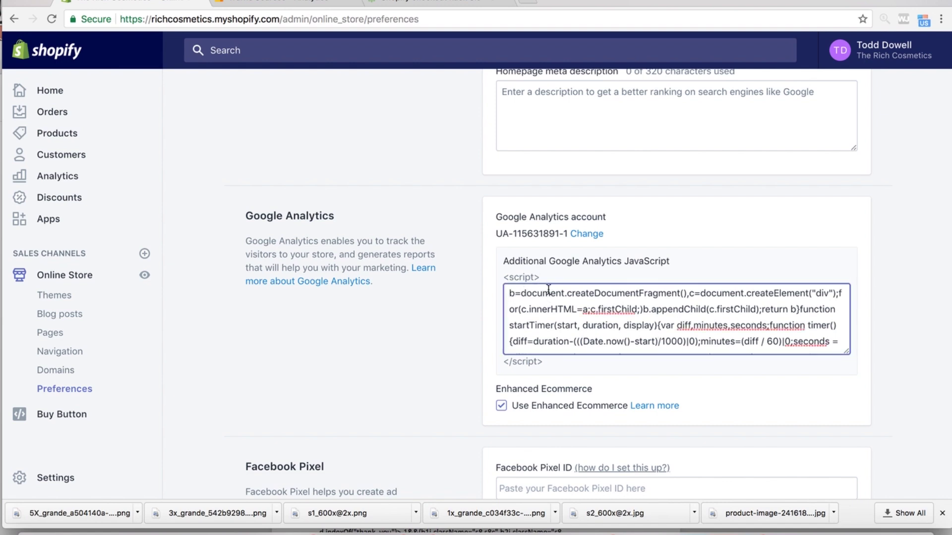
scroll(872, 109, "up", 3)
scroll(846, 141, "down", 6)
scroll(831, 153, "down", 8)
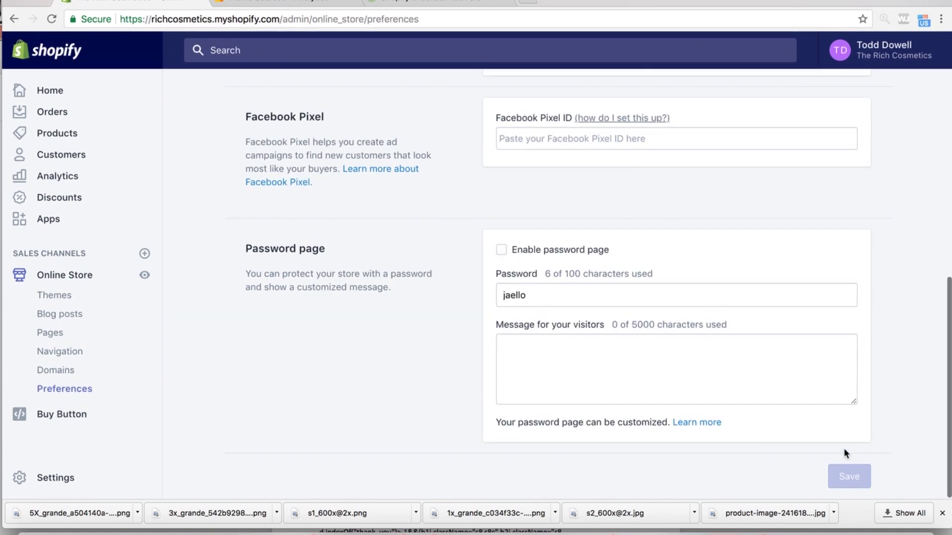
scroll(622, 233, "up", 5)
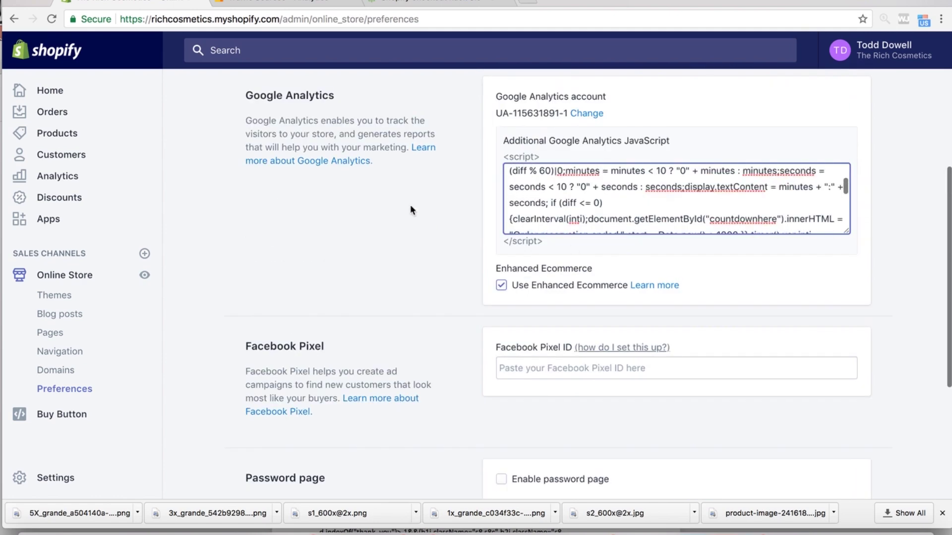
scroll(471, 168, "up", 4)
scroll(471, 168, "down", 3)
scroll(472, 168, "up", 2)
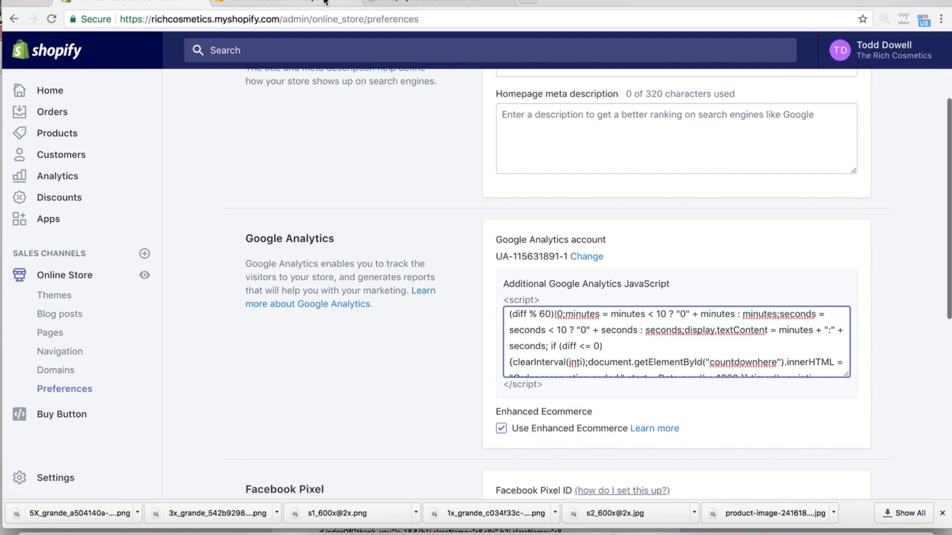
left_click(418, 3)
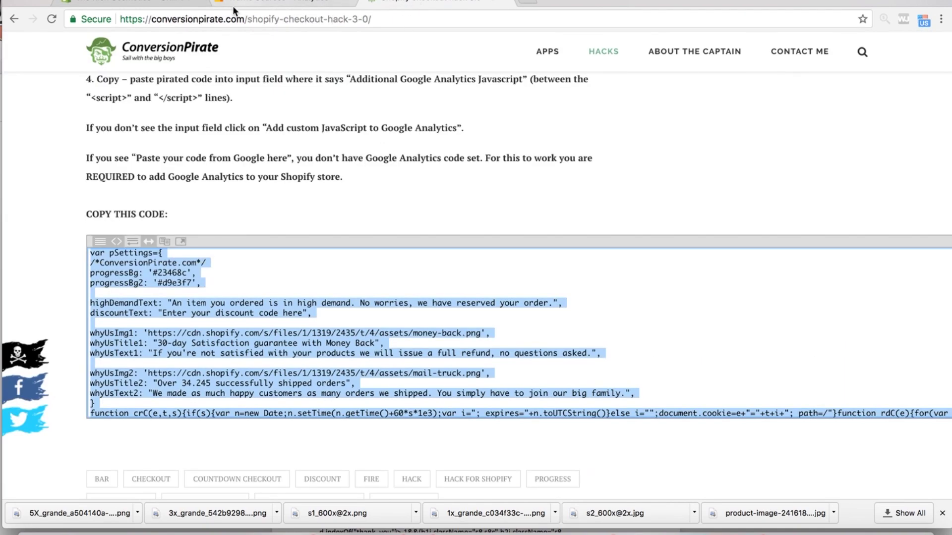
- Review the checkout screenshot at the top of the ConversionPirate article, then return to Shopify preferences
left_click(132, 3)
left_click(420, 2)
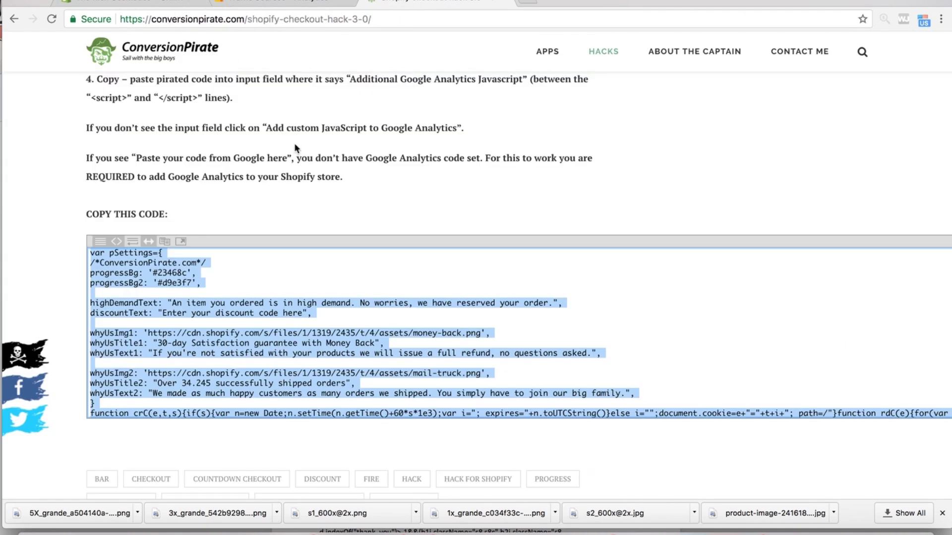
scroll(293, 143, "up", 15)
scroll(294, 143, "down", 2)
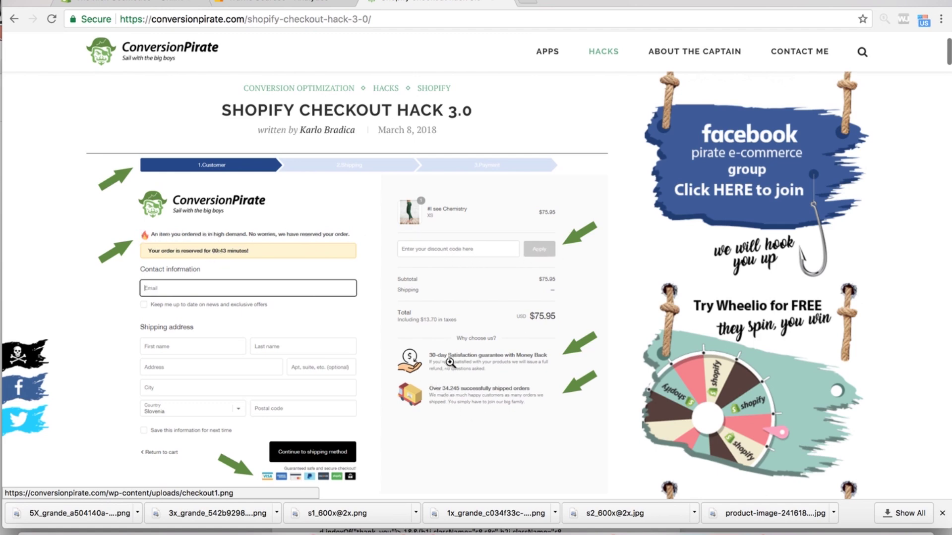
scroll(497, 430, "down", 3)
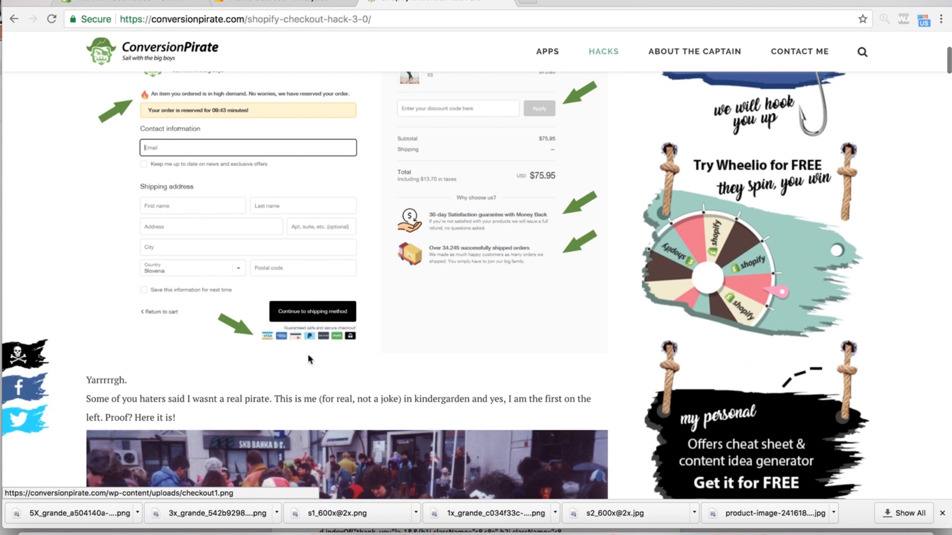
scroll(243, 294, "down", 7)
scroll(244, 294, "up", 5)
scroll(244, 295, "up", 7)
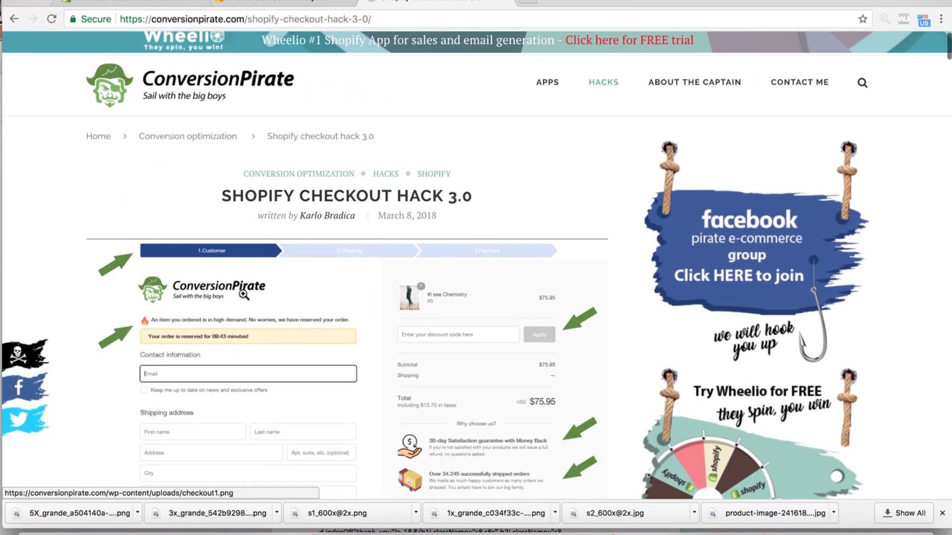
left_click(155, 2)
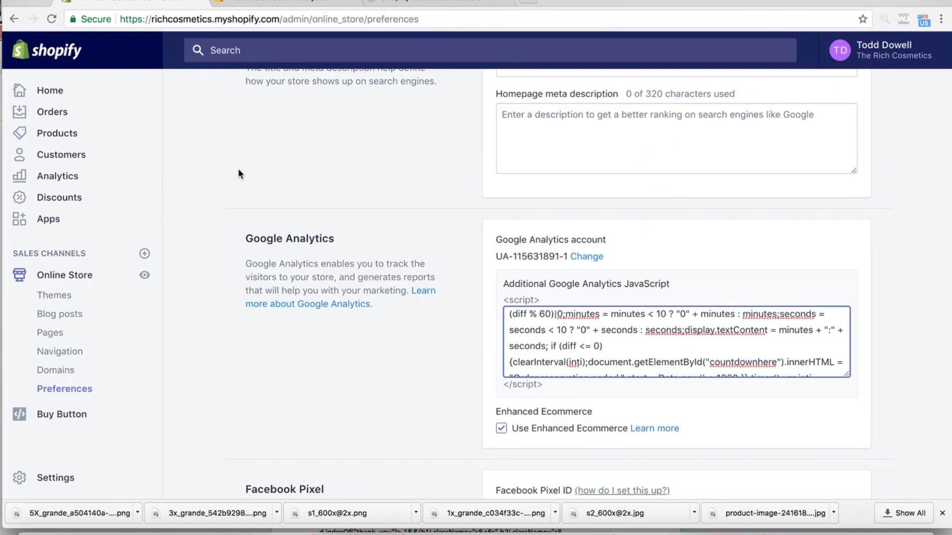
- Go to the store's Discounts and start creating a new discount code
scroll(288, 164, "up", 5)
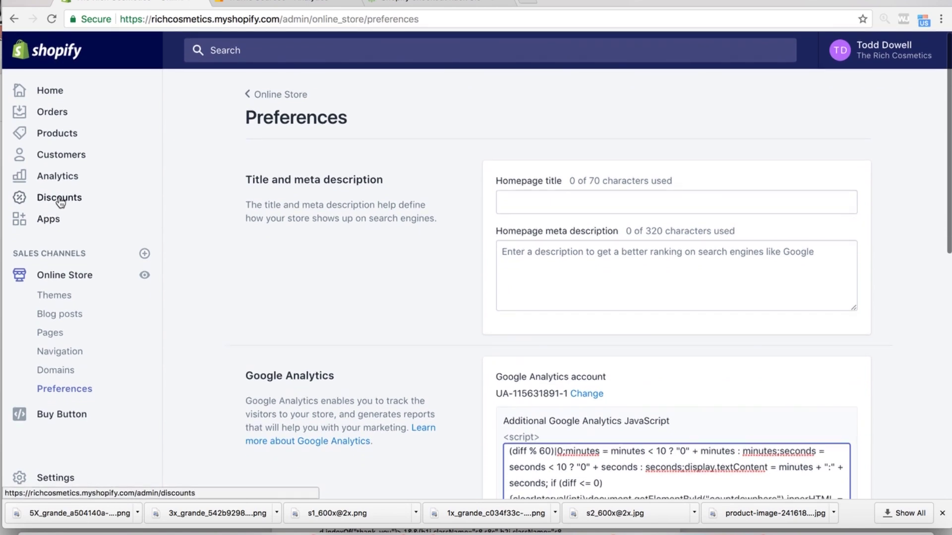
left_click(56, 203)
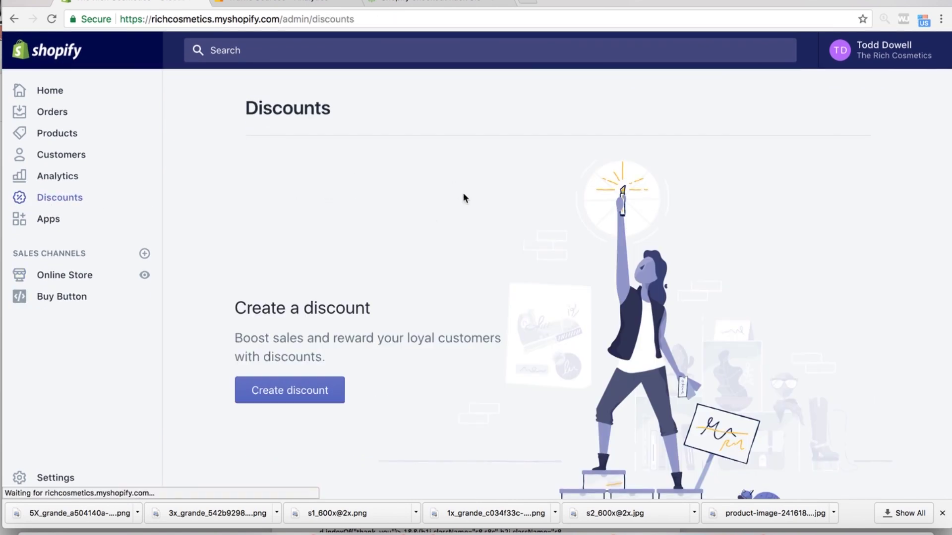
scroll(438, 289, "down", 4)
left_click(295, 211)
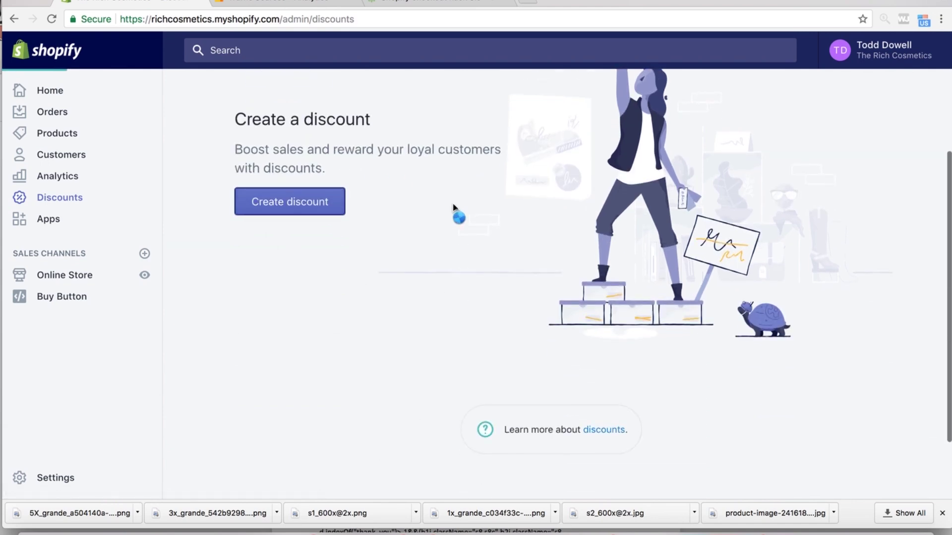
- Enter the discount code Win5 with a 5% percentage value
type("Win")
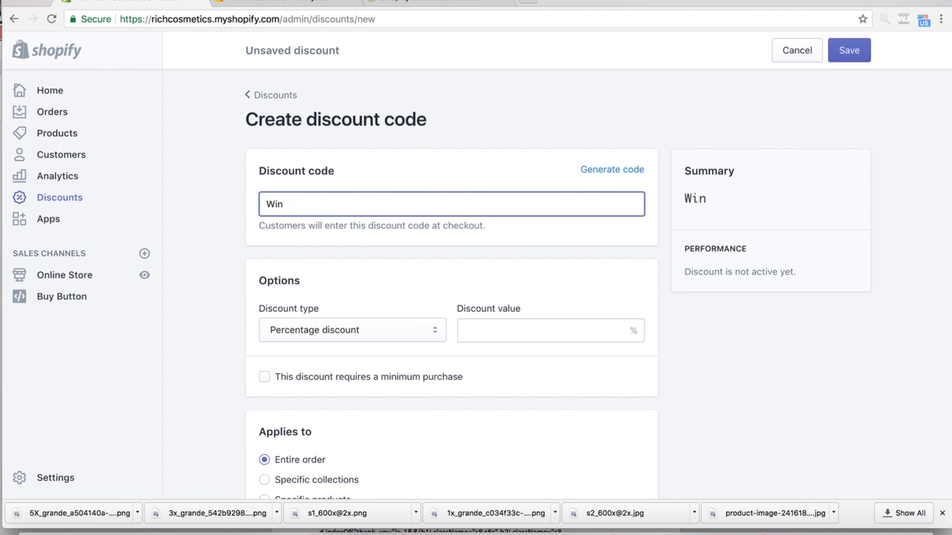
key("BackSpace")
key("BackSpace")
type("w")
left_click(512, 332)
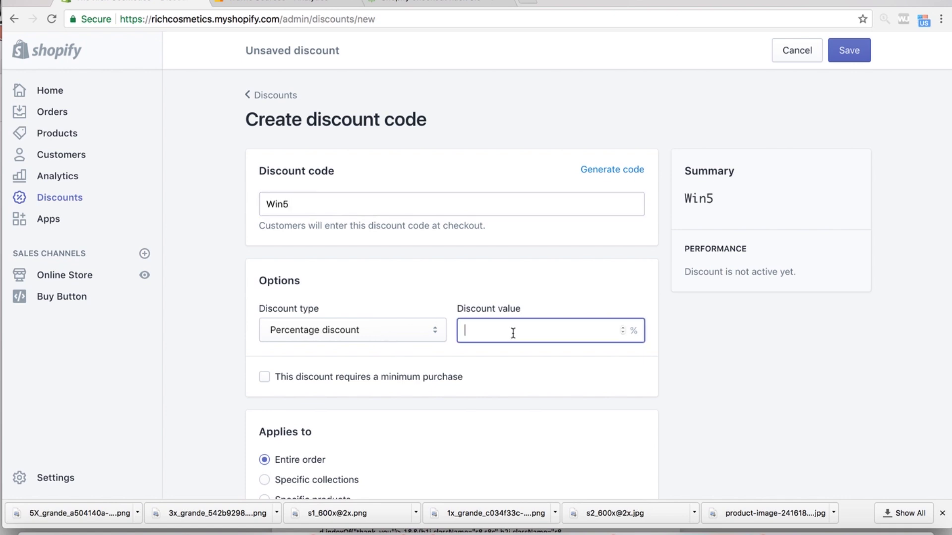
type("5")
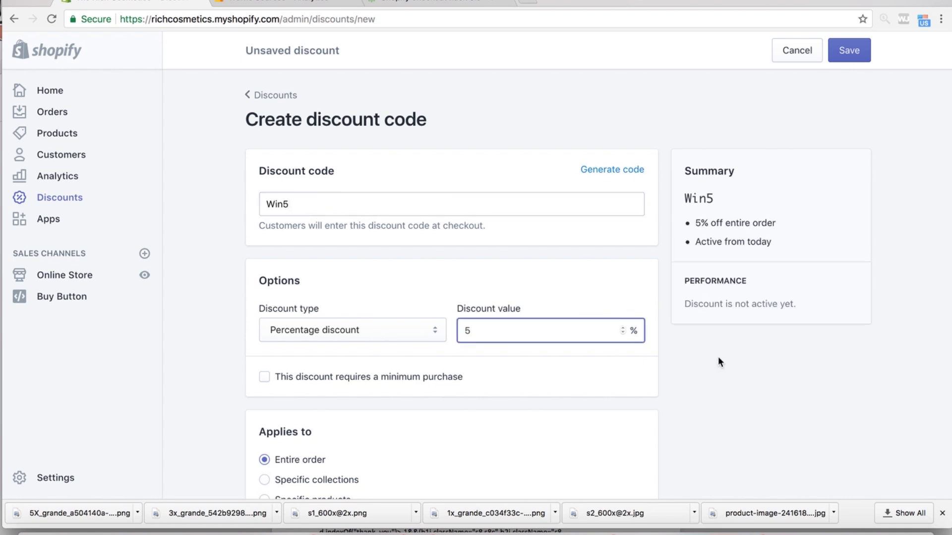
- Limit Win5 to one use per customer and save the discount
scroll(718, 356, "down", 3)
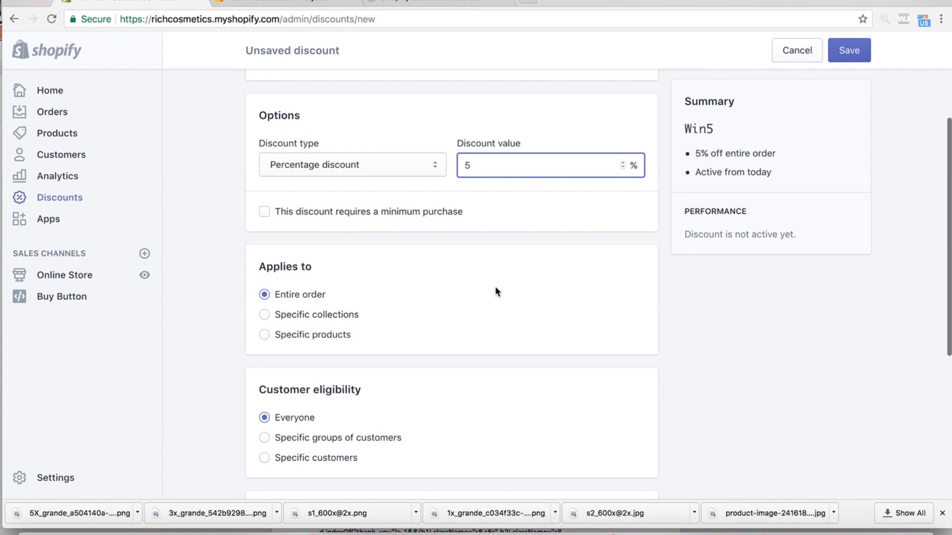
scroll(399, 293, "down", 3)
scroll(318, 270, "down", 2)
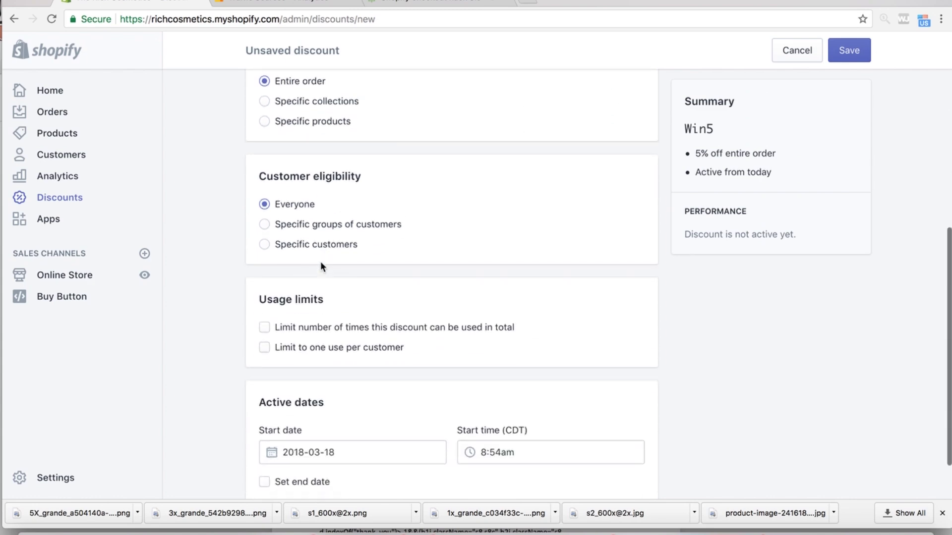
scroll(329, 186, "up", 2)
scroll(328, 188, "down", 4)
scroll(329, 187, "down", 1)
scroll(329, 189, "up", 1)
scroll(329, 188, "down", 1)
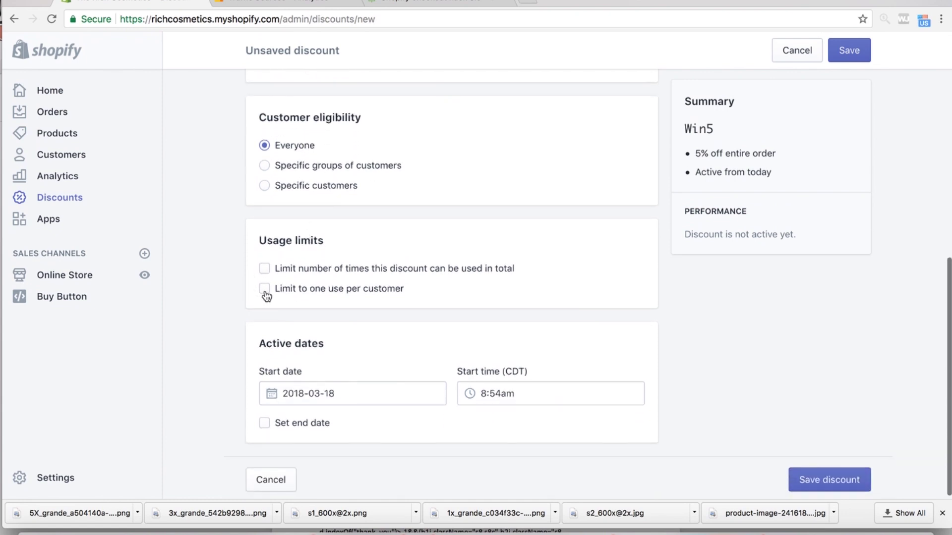
left_click(265, 292)
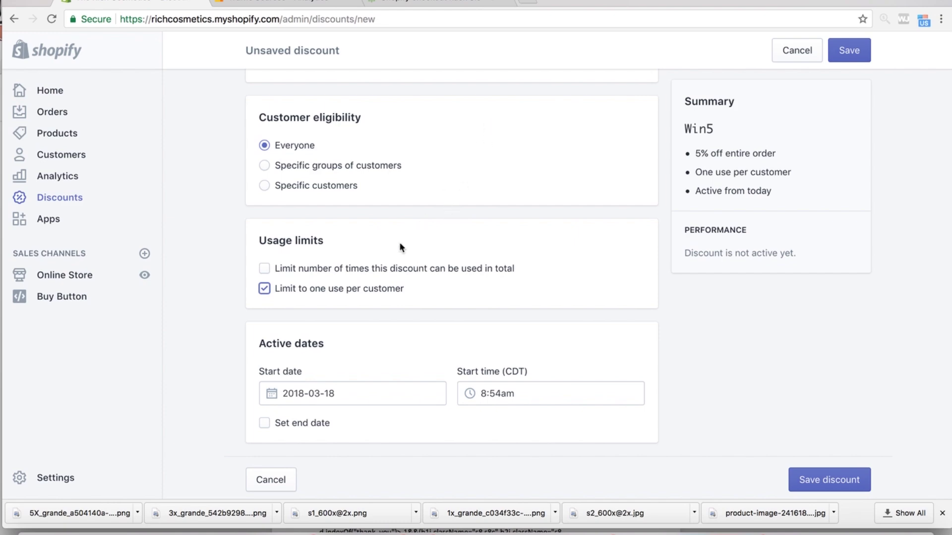
scroll(418, 248, "down", 1)
scroll(418, 246, "up", 3)
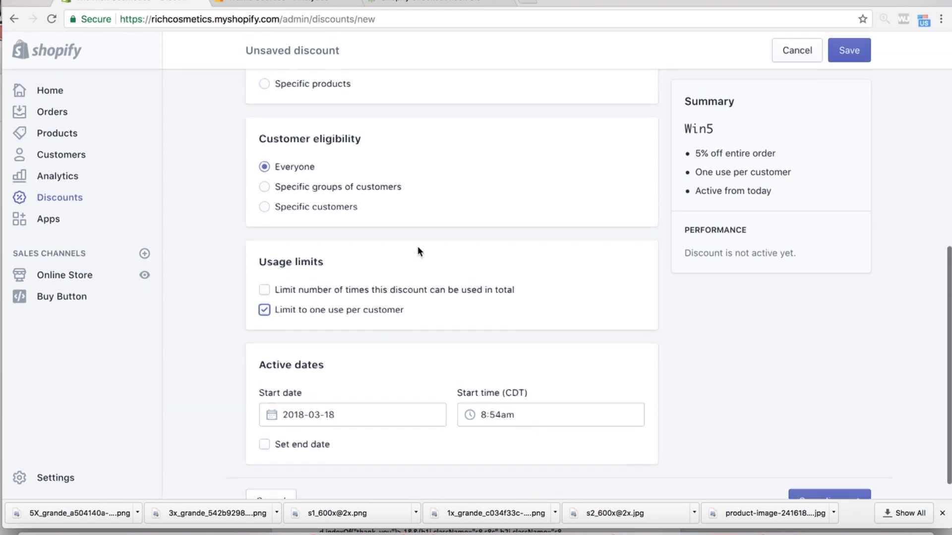
scroll(417, 246, "down", 3)
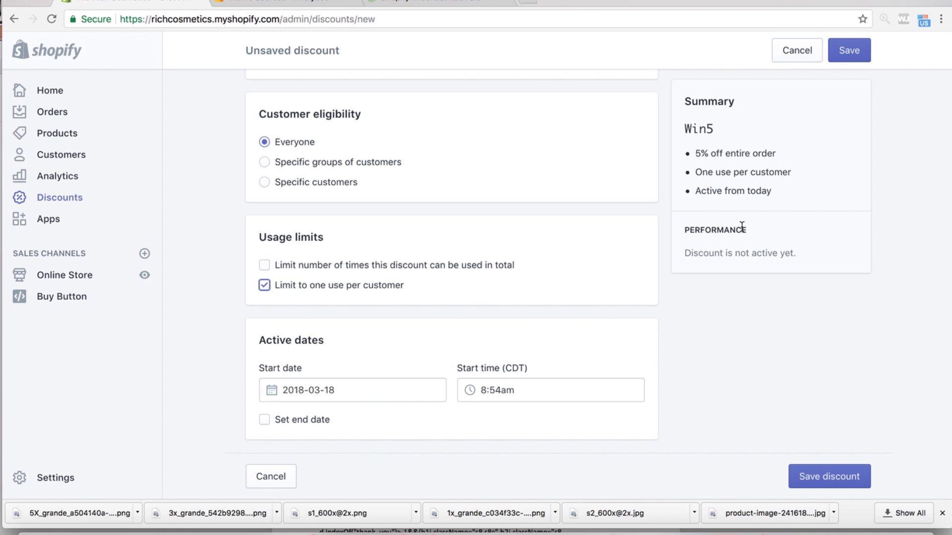
left_click(830, 476)
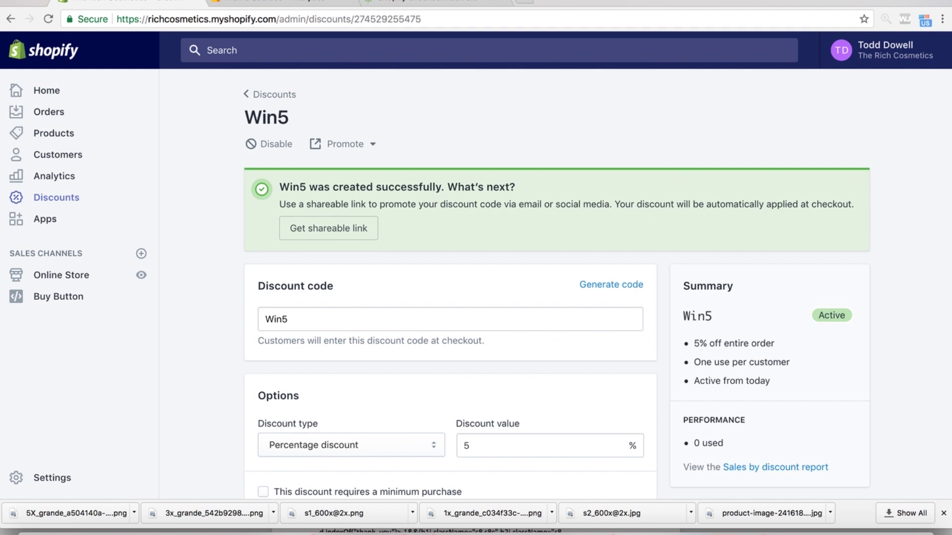
- Open Zipify's Pages app page from the Products menu on zipify.com
left_click(724, 4)
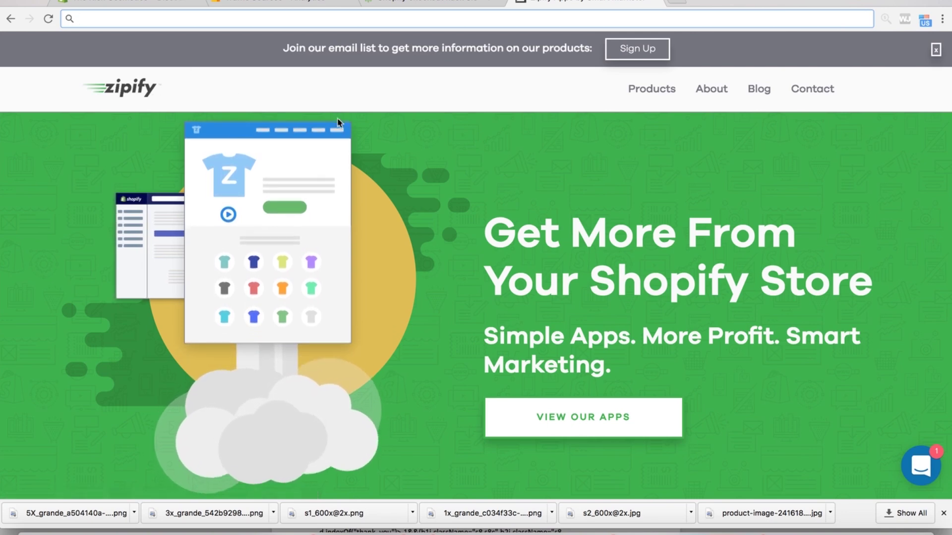
mouse_move(655, 96)
left_click(657, 137)
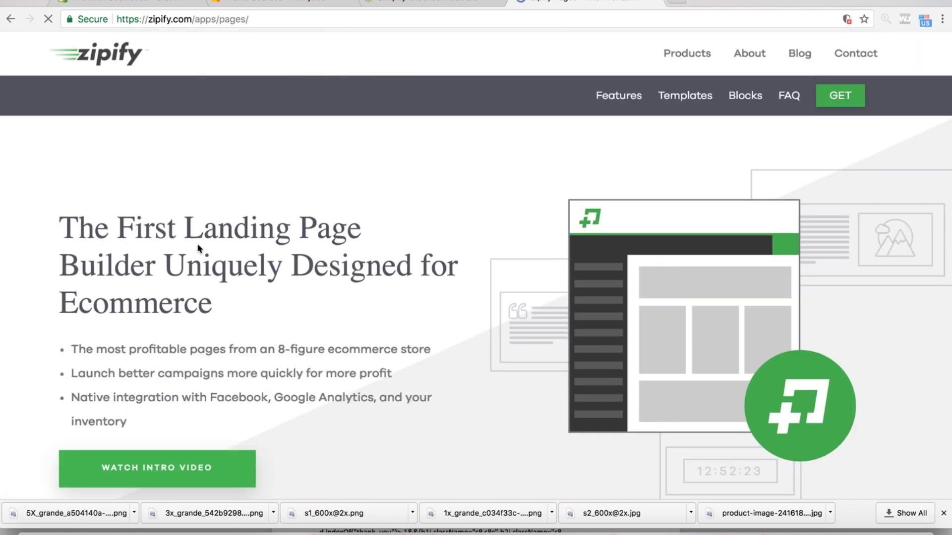
scroll(242, 266, "down", 5)
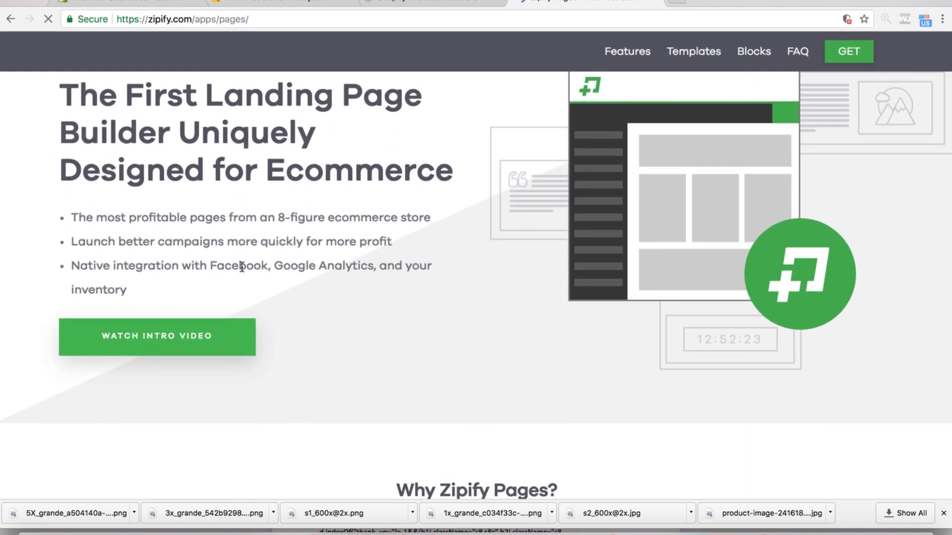
scroll(305, 253, "down", 20)
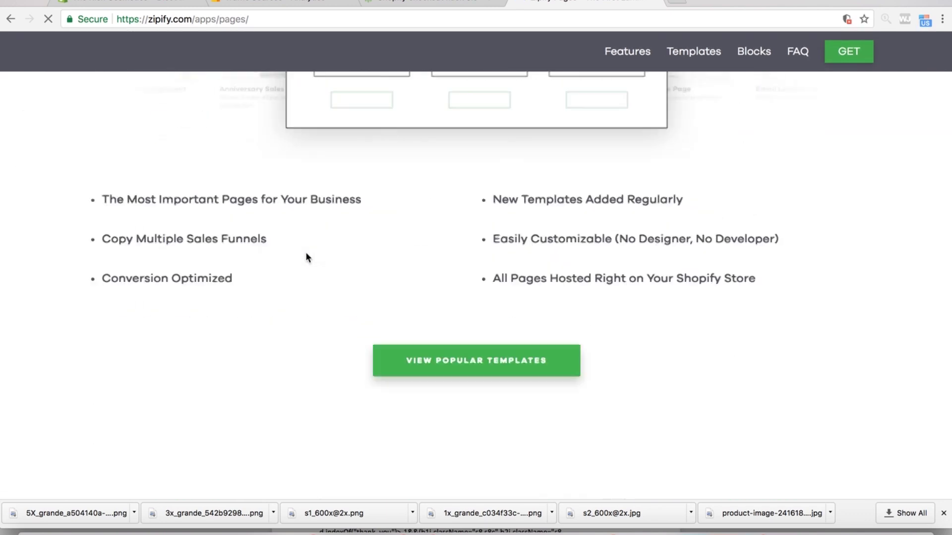
scroll(305, 251, "up", 7)
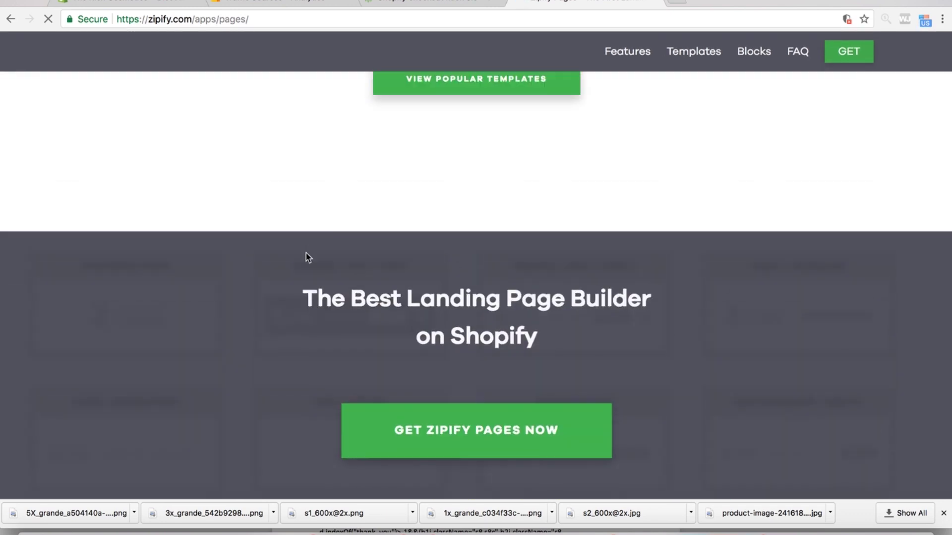
scroll(453, 281, "up", 2)
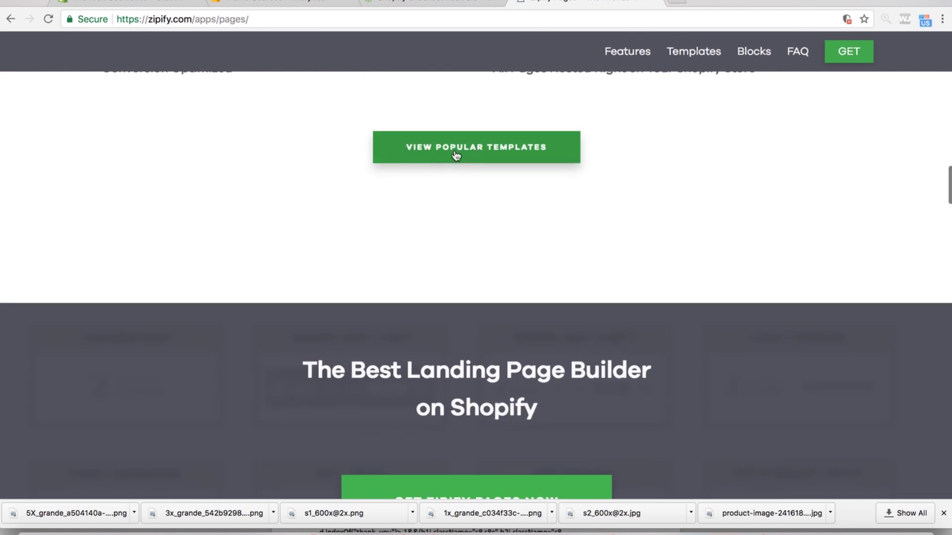
- Expand the popular templates and scroll past the Long Form Offer Page toward pricing
left_click(456, 156)
scroll(374, 210, "down", 2)
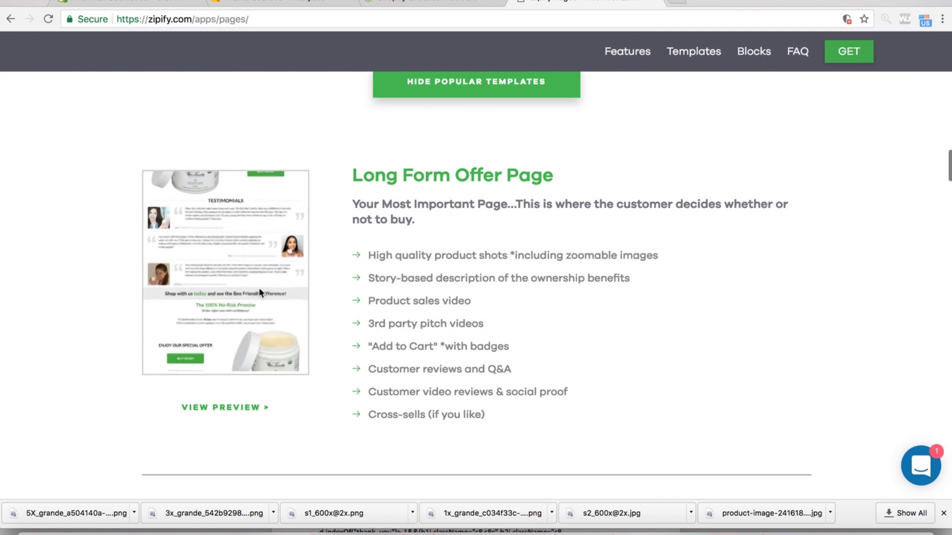
scroll(311, 310, "down", 5)
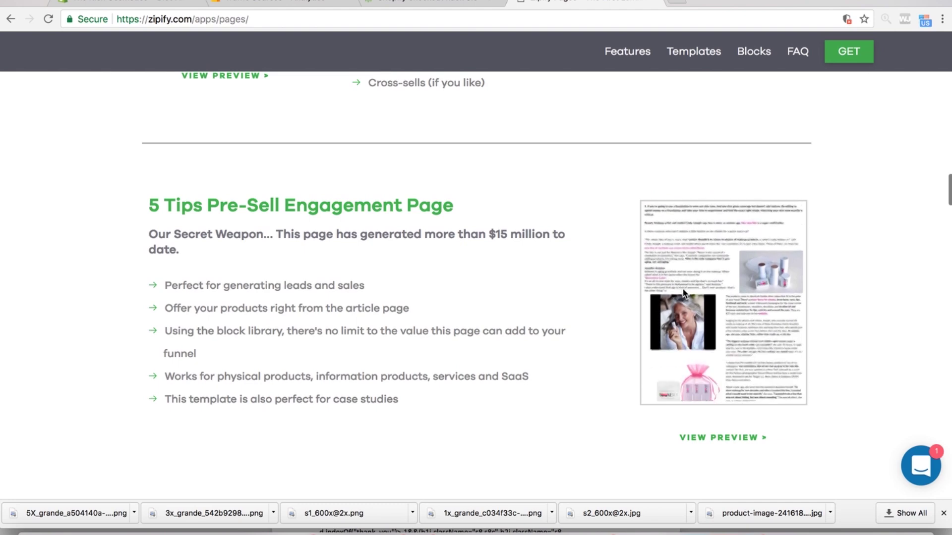
scroll(665, 287, "down", 6)
triple_click(401, 149)
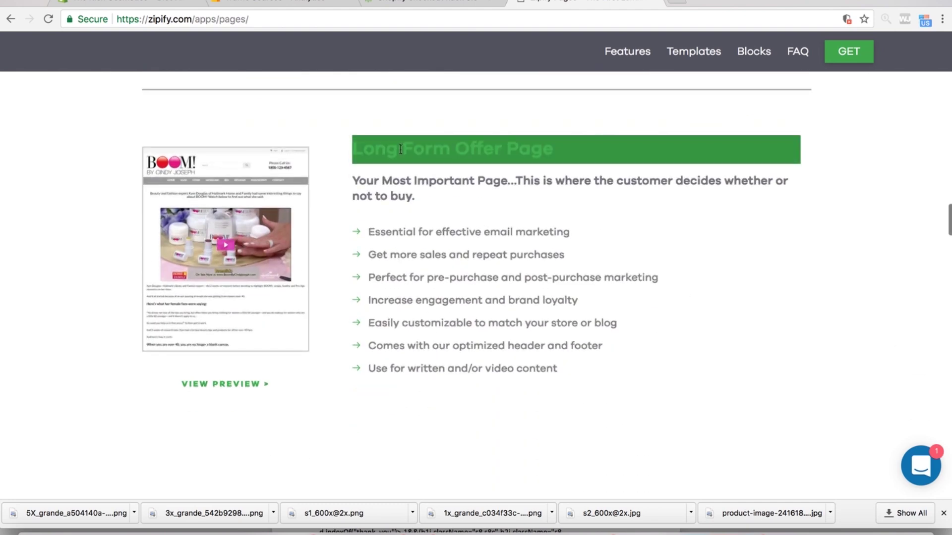
left_click(430, 158)
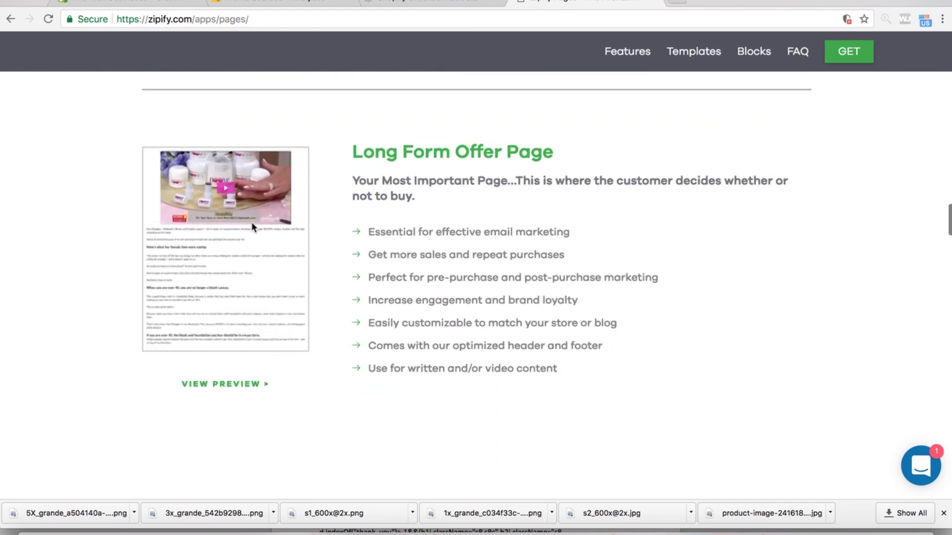
scroll(241, 325, "down", 5)
scroll(241, 325, "up", 4)
scroll(240, 317, "down", 12)
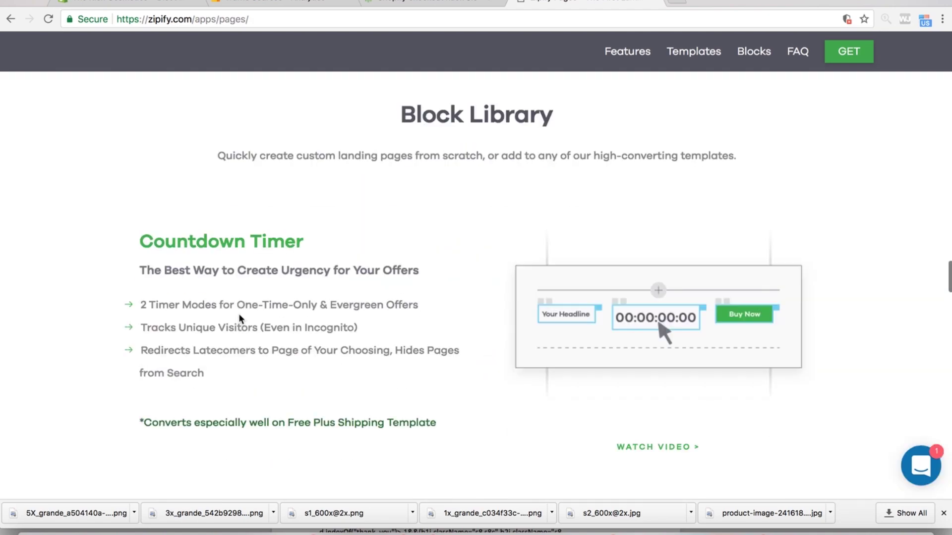
scroll(239, 313, "down", 12)
scroll(239, 313, "up", 12)
- Compare Basic Monthly $67/mo against Plus Monthly $97/mo and get the Basic Monthly plan
scroll(239, 314, "down", 4)
scroll(239, 314, "down", 10)
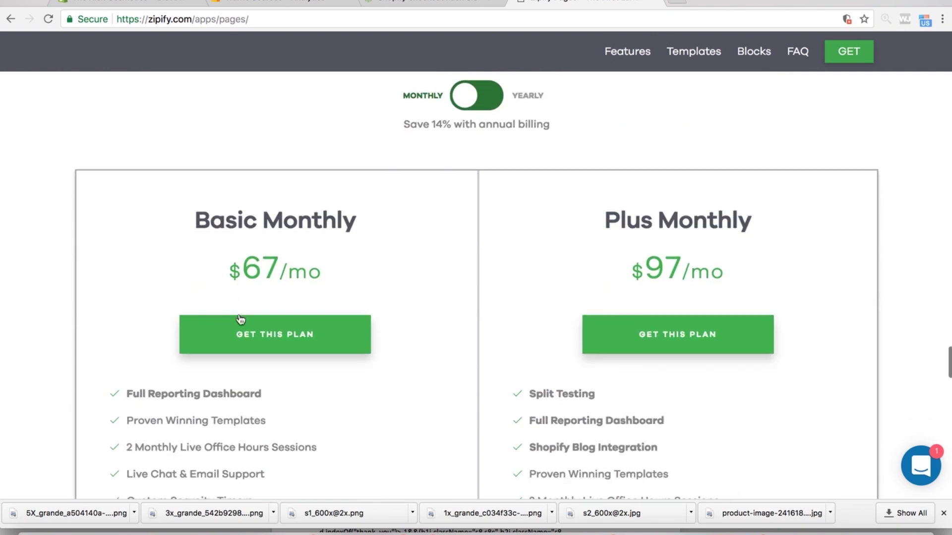
scroll(239, 306, "down", 1)
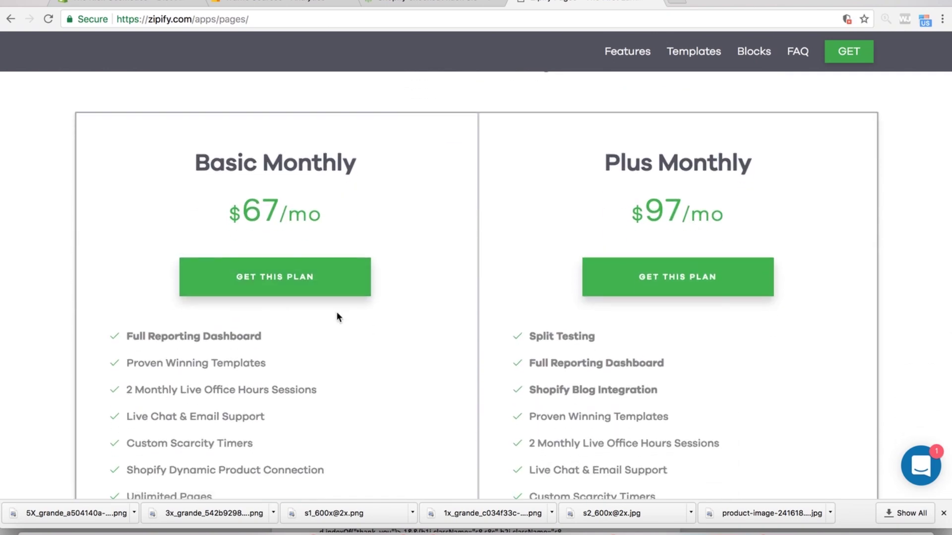
scroll(336, 311, "down", 1)
scroll(303, 248, "down", 3)
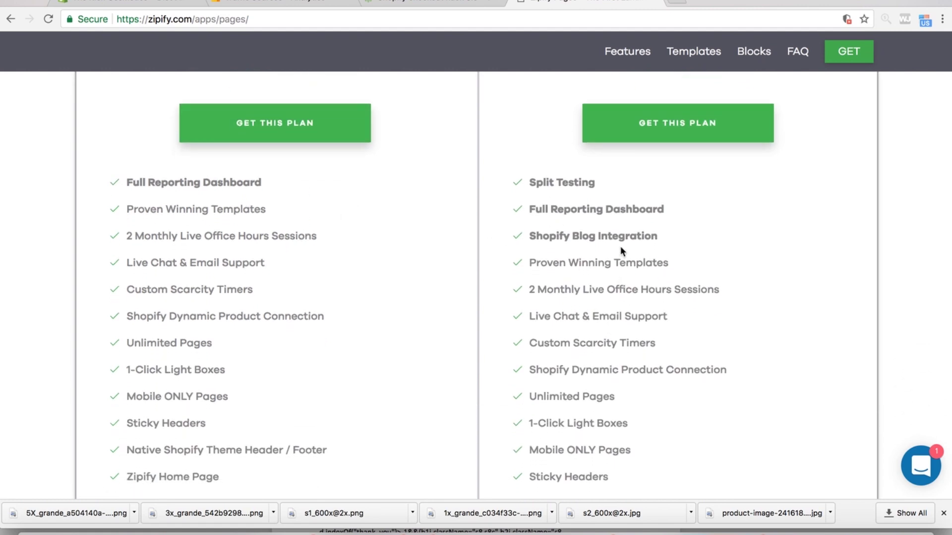
scroll(621, 255, "up", 1)
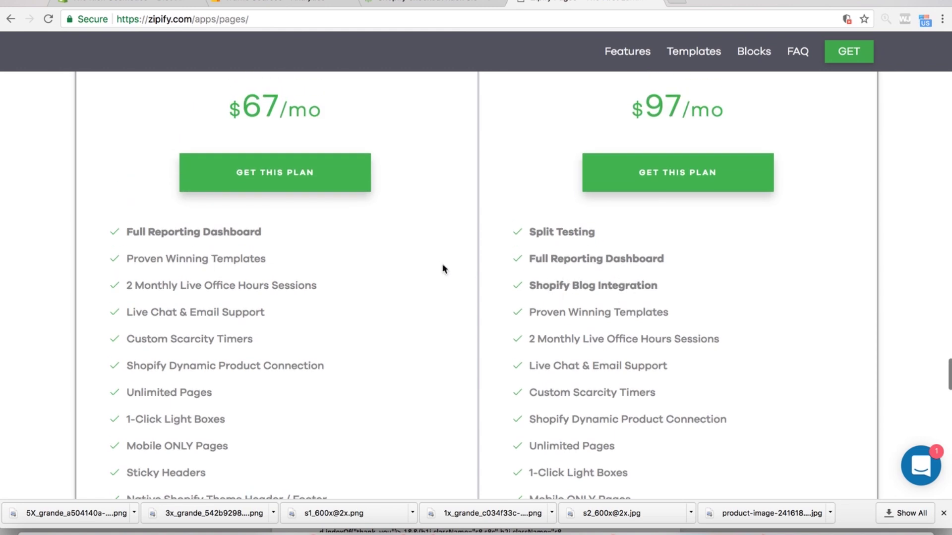
scroll(406, 292, "down", 1)
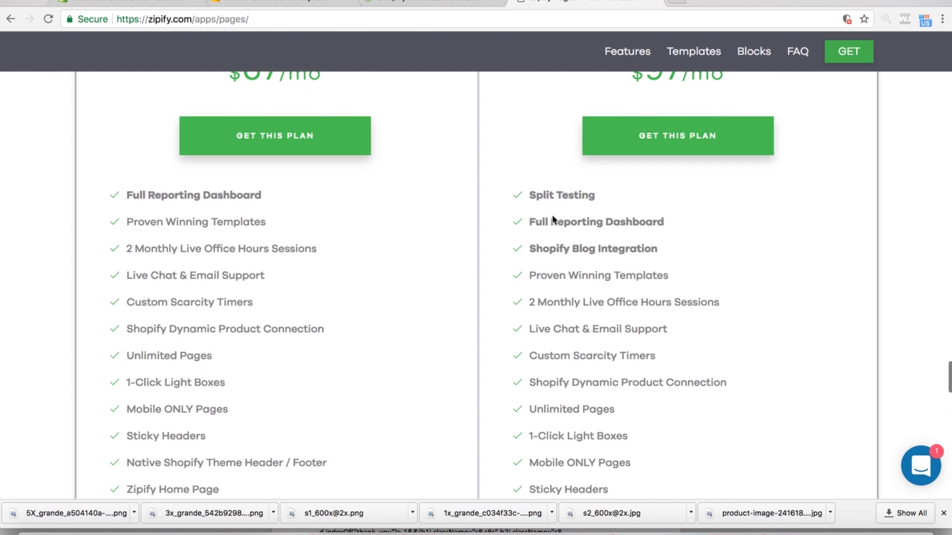
scroll(520, 213, "up", 1)
scroll(521, 213, "down", 6)
scroll(520, 213, "up", 2)
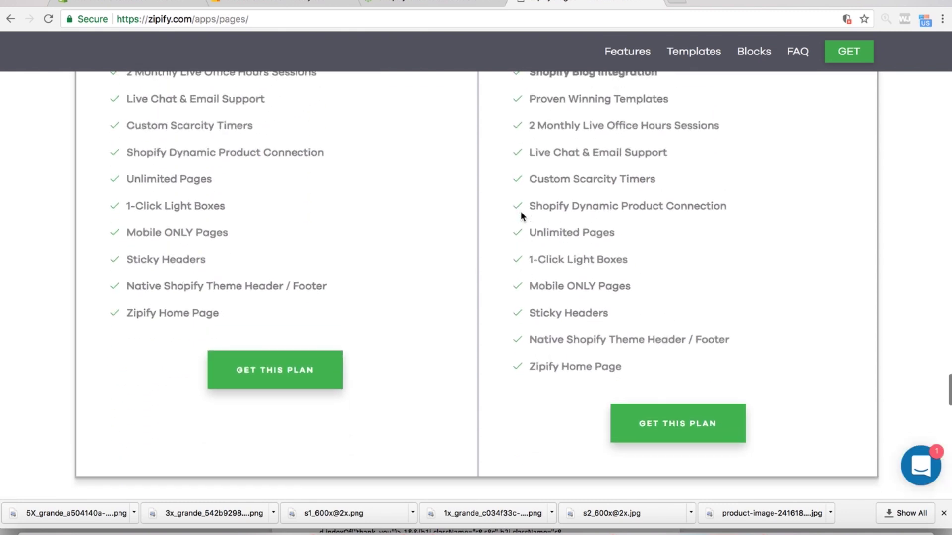
scroll(521, 211, "up", 3)
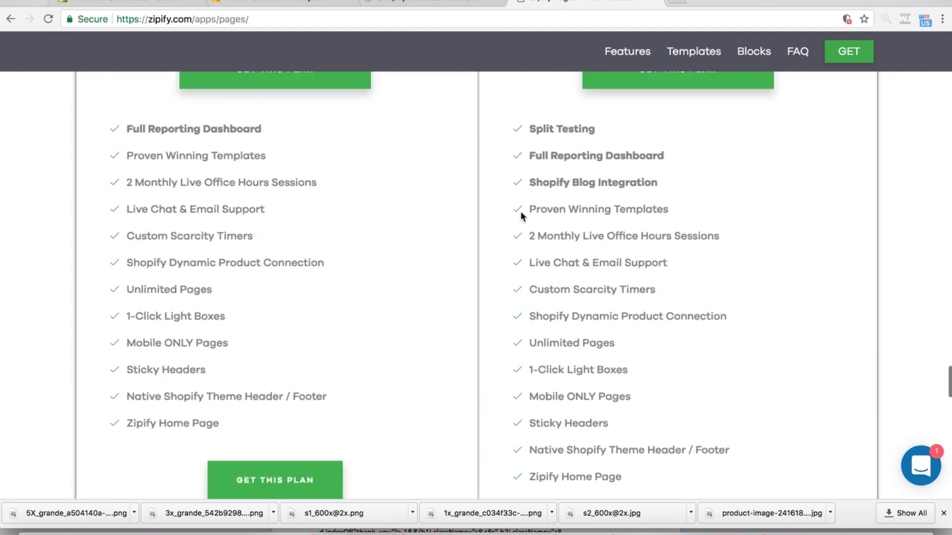
scroll(521, 212, "down", 1)
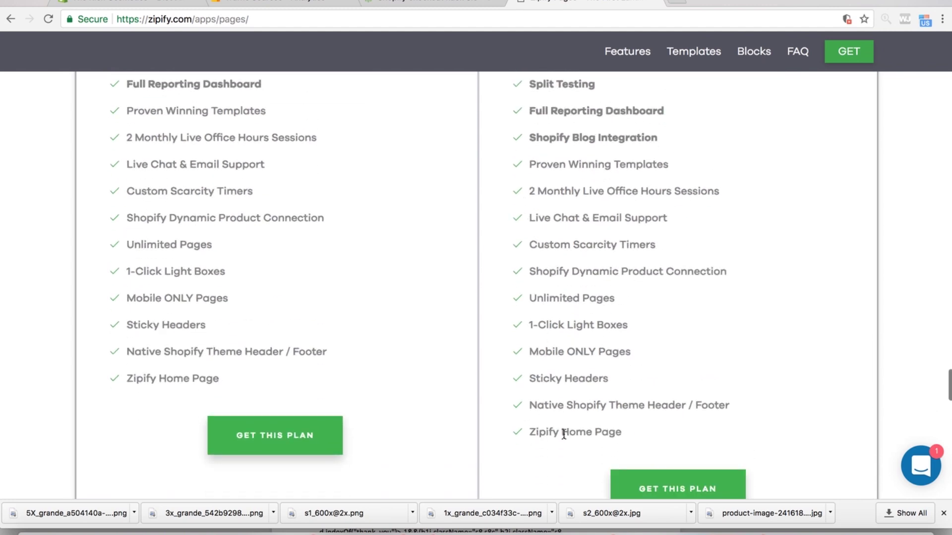
scroll(512, 238, "up", 3)
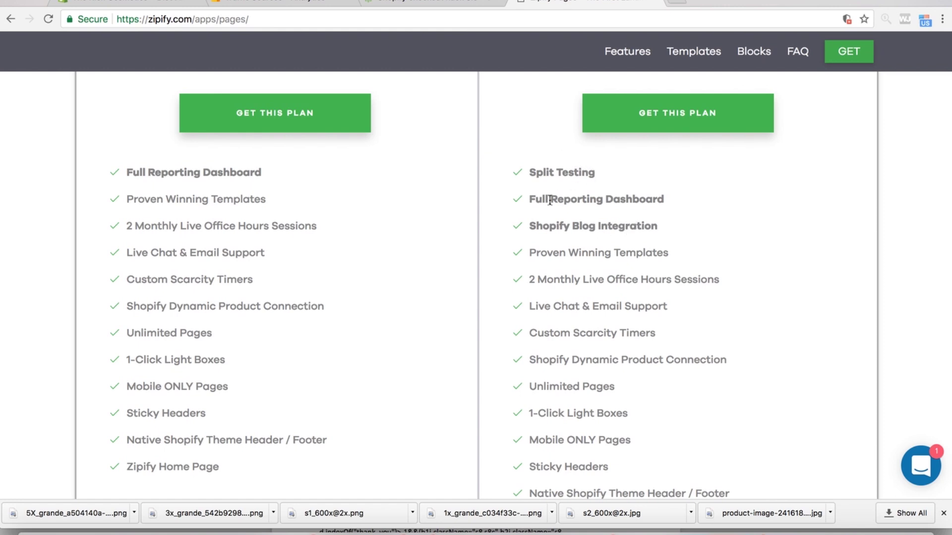
scroll(231, 239, "up", 4)
left_click(276, 226)
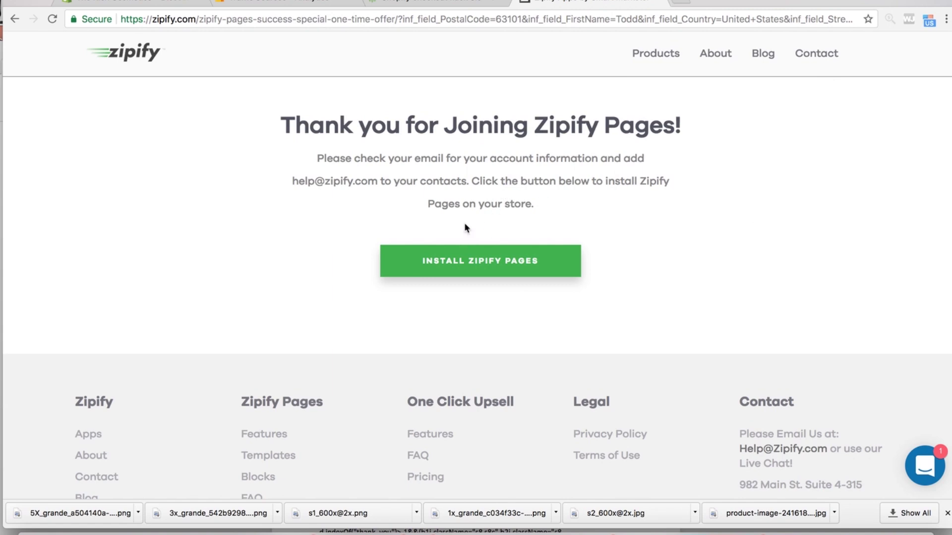
- Install Zipify Pages by submitting the store's myshopify address in the install form
left_click(483, 265)
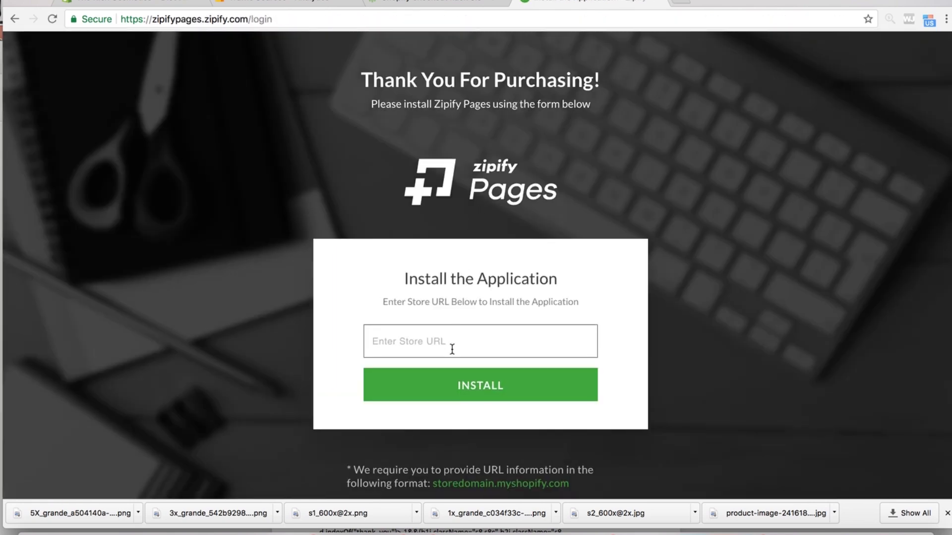
type("richcosmetics.myshopify.com")
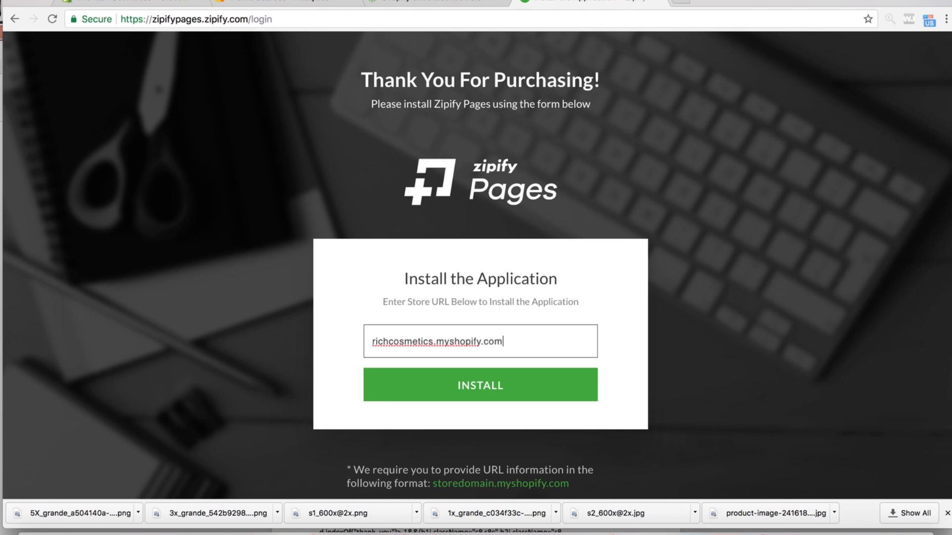
left_click(476, 395)
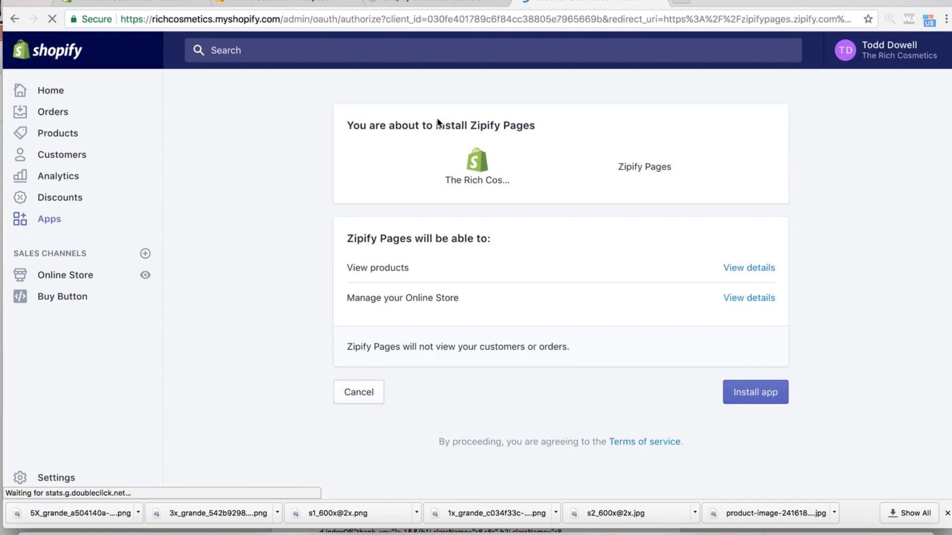
- Approve the app install, then log in with the account e-mail and password
left_click(756, 395)
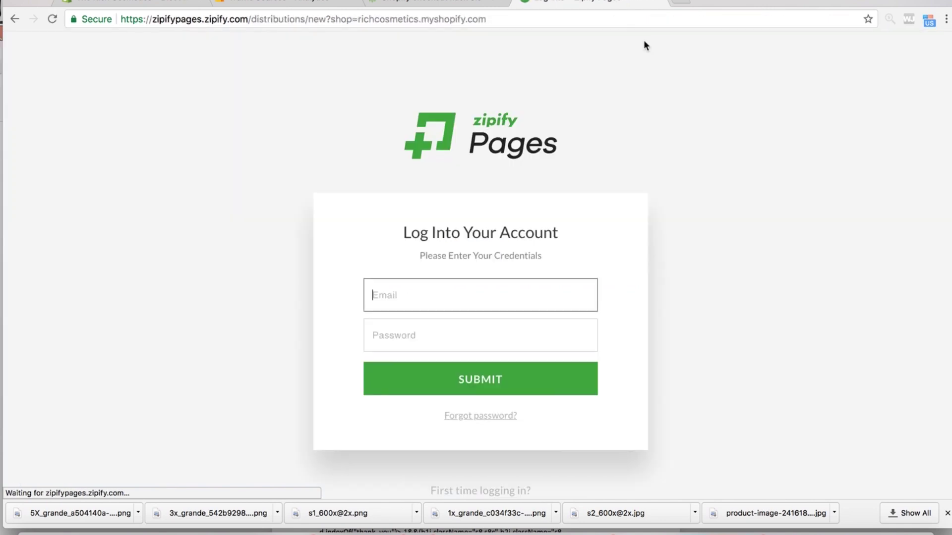
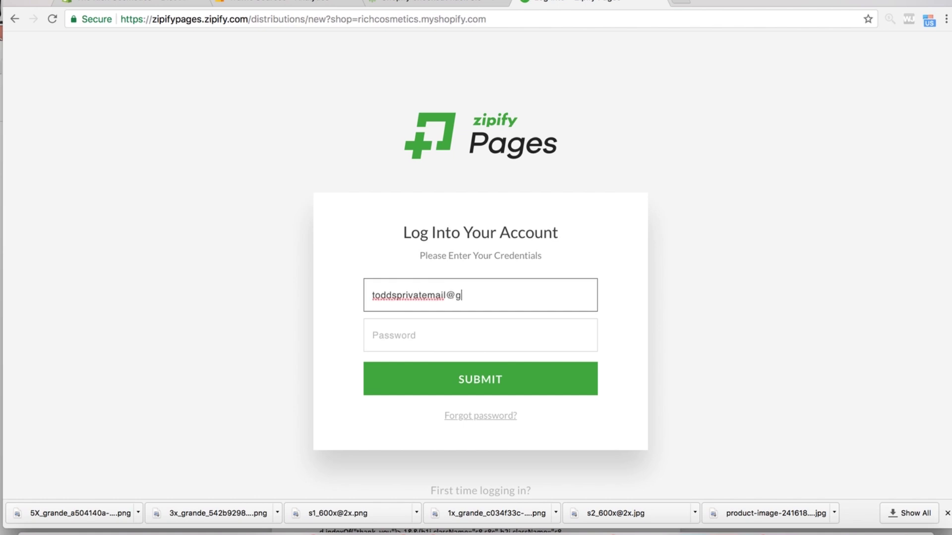
key("Tab")
type("••")
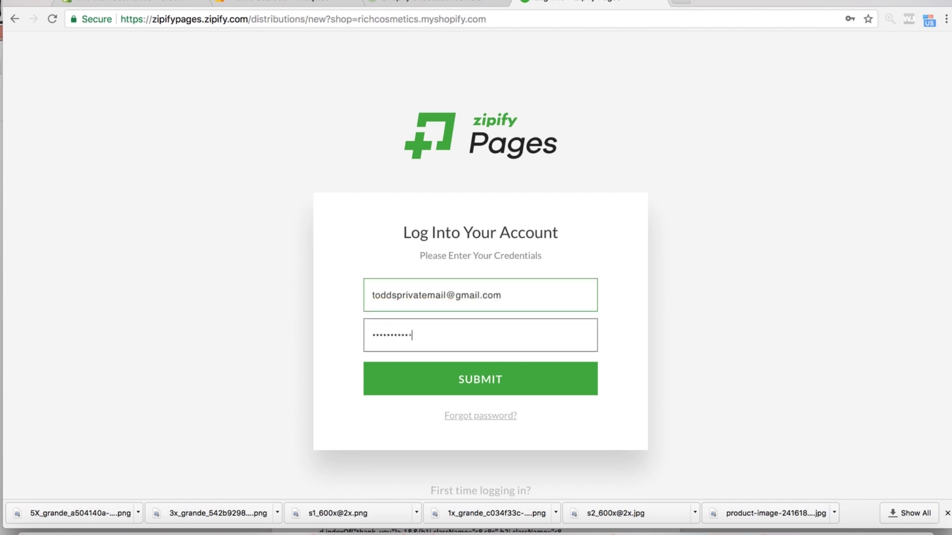
left_click(481, 389)
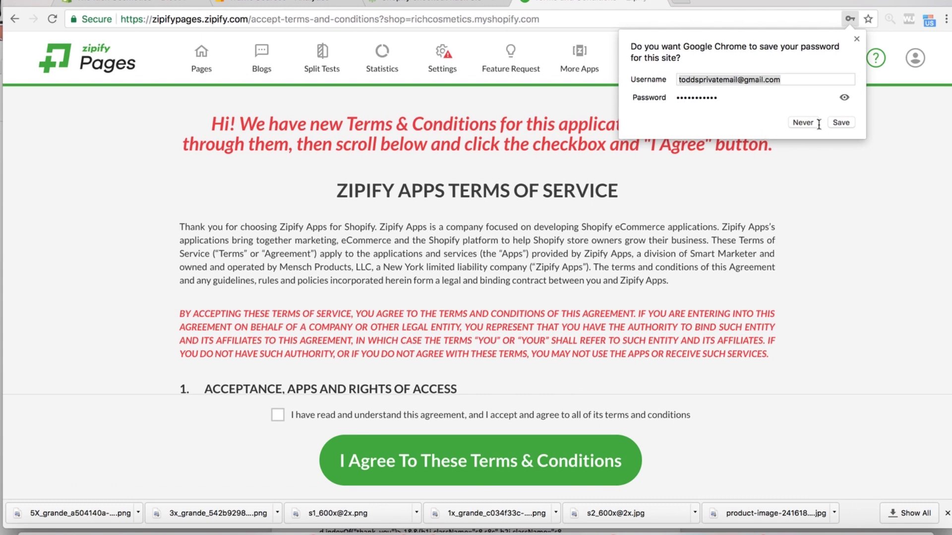
- Decline saving the password, tick the agreement box and accept the Terms & Conditions
left_click(851, 20)
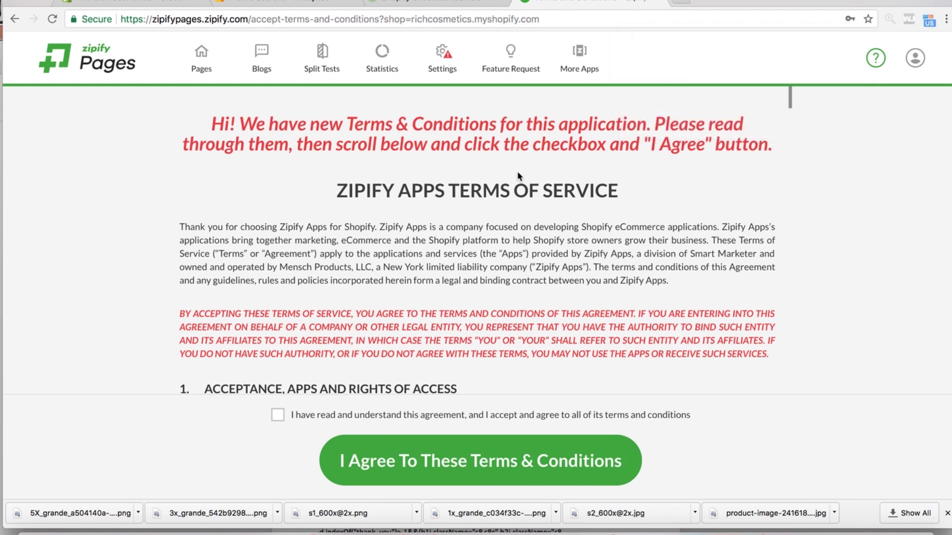
left_click(292, 417)
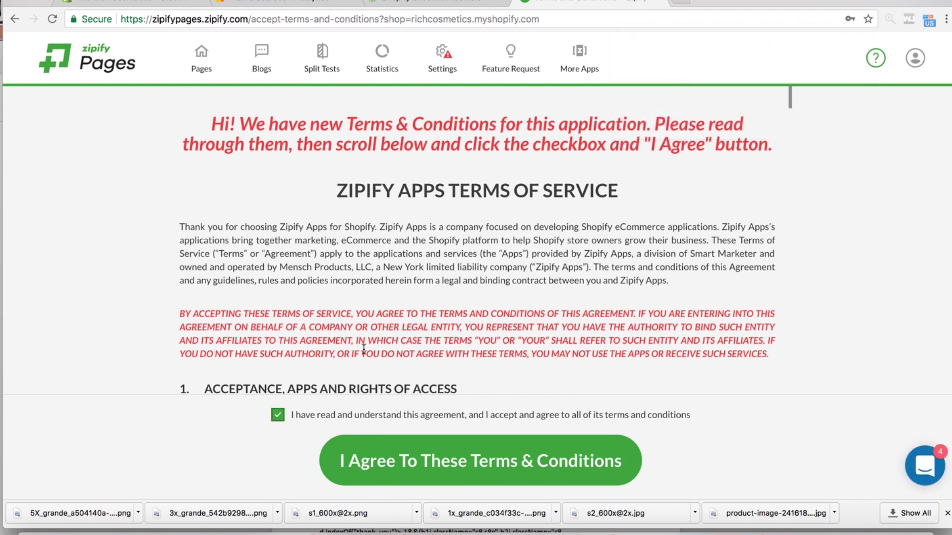
scroll(363, 350, "down", 20)
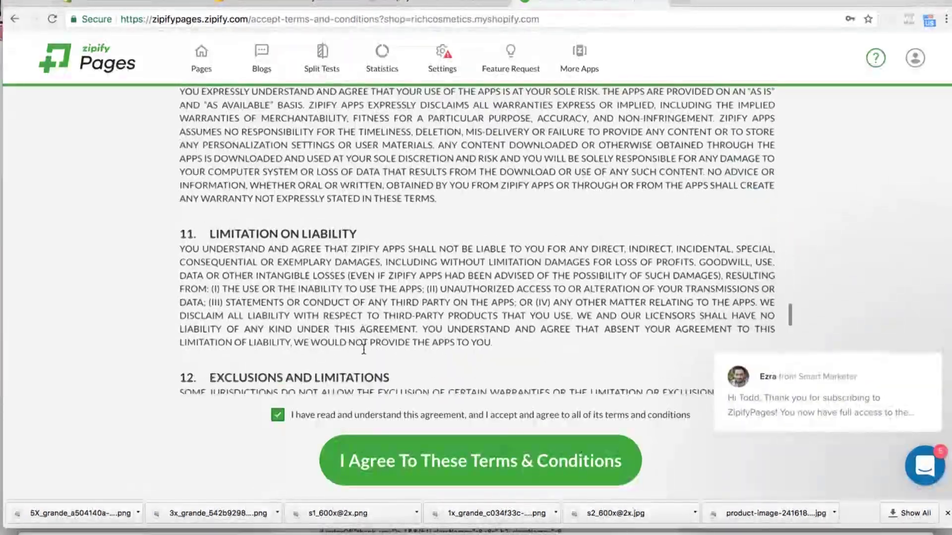
left_click(421, 467)
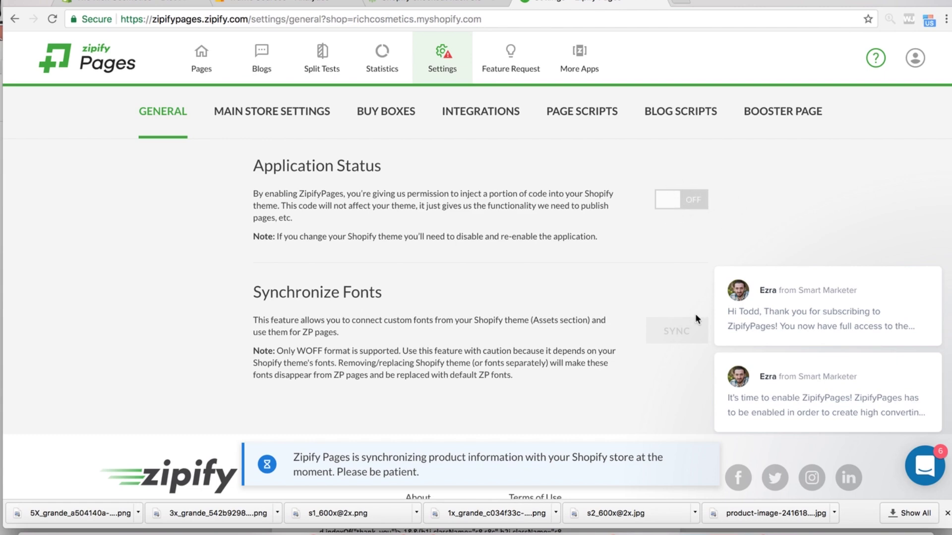
- Switch Zipify Pages' Application Status to ON and go to Main Store Settings
scroll(693, 238, "down", 2)
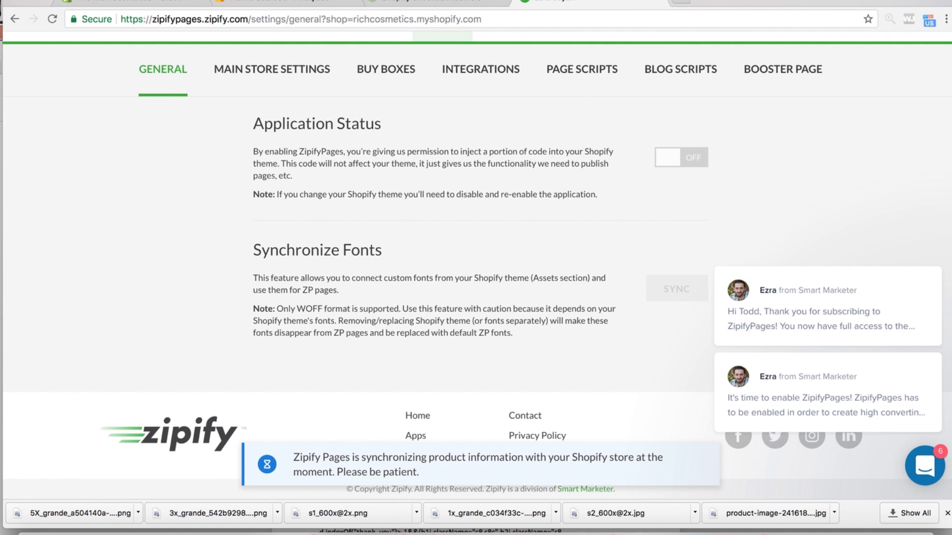
left_click(692, 0)
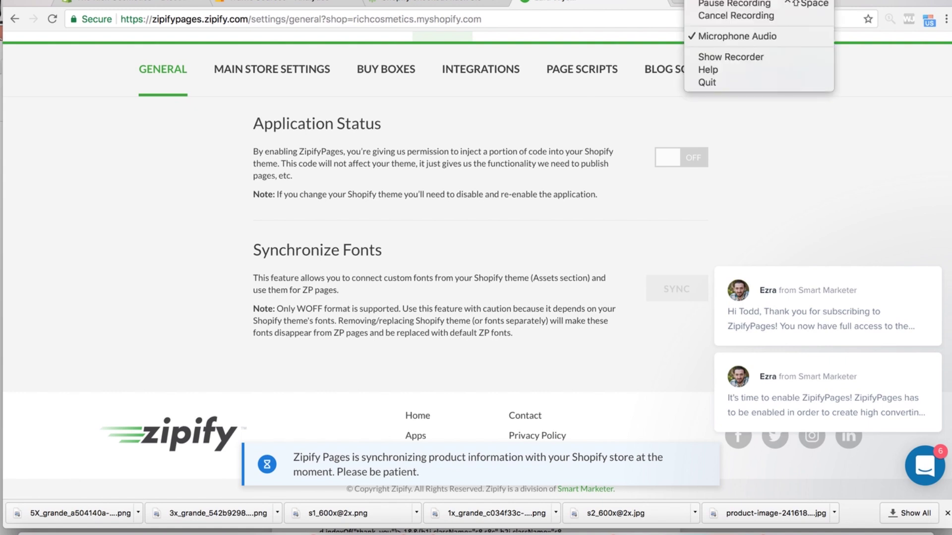
left_click(709, 3)
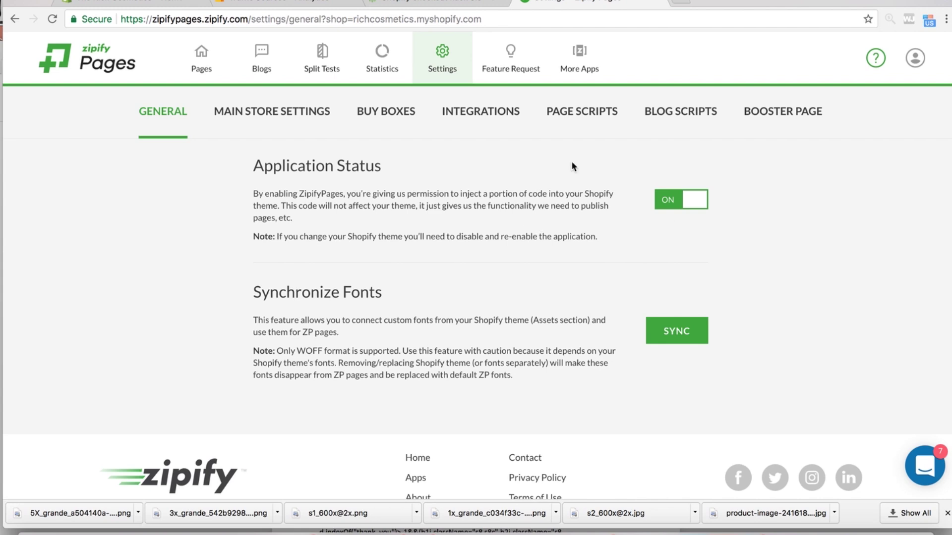
left_click(286, 112)
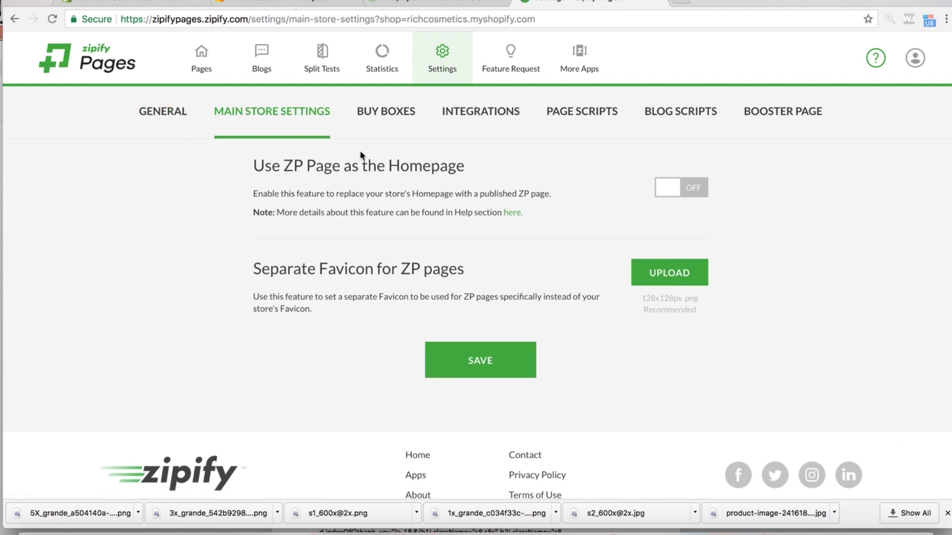
- Turn on the Active Campaign integration under Buy Boxes > Integrations
left_click(388, 118)
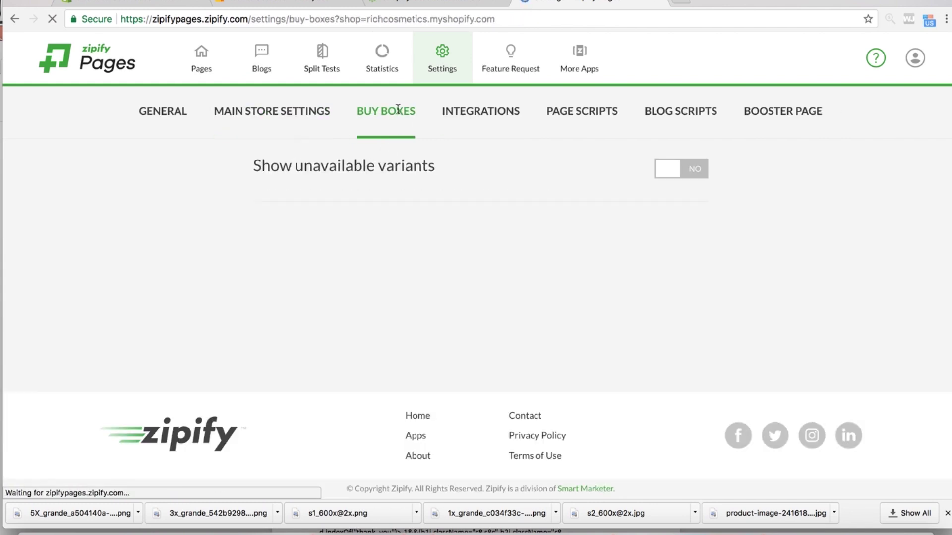
left_click(483, 117)
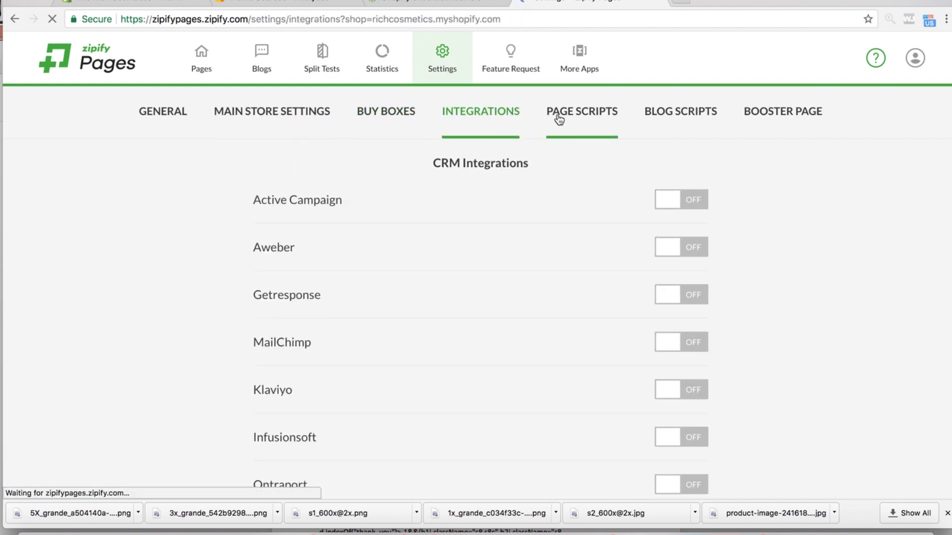
left_click(695, 205)
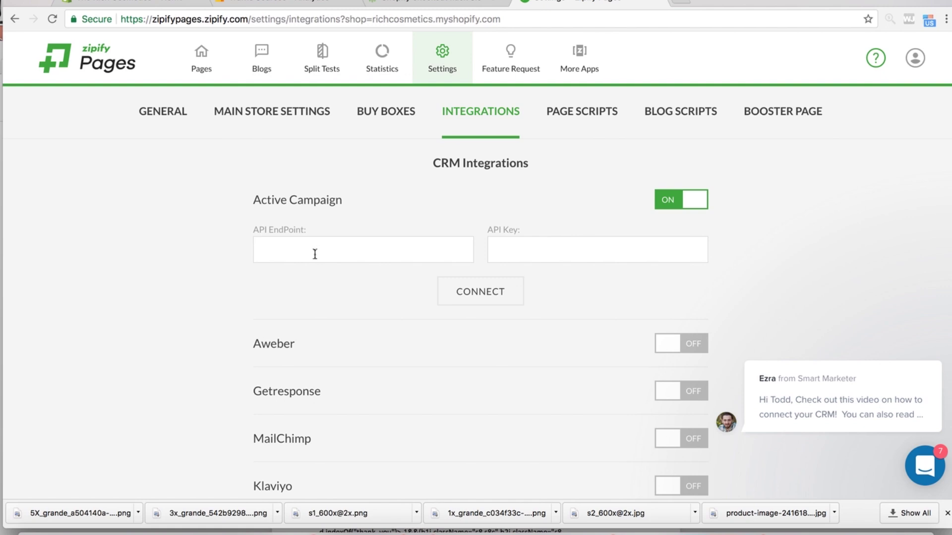
- Place the cursor in the API EndPoint field and open a new browser tab
left_click(356, 244)
left_click(558, 245)
left_click(390, 248)
left_click(682, 3)
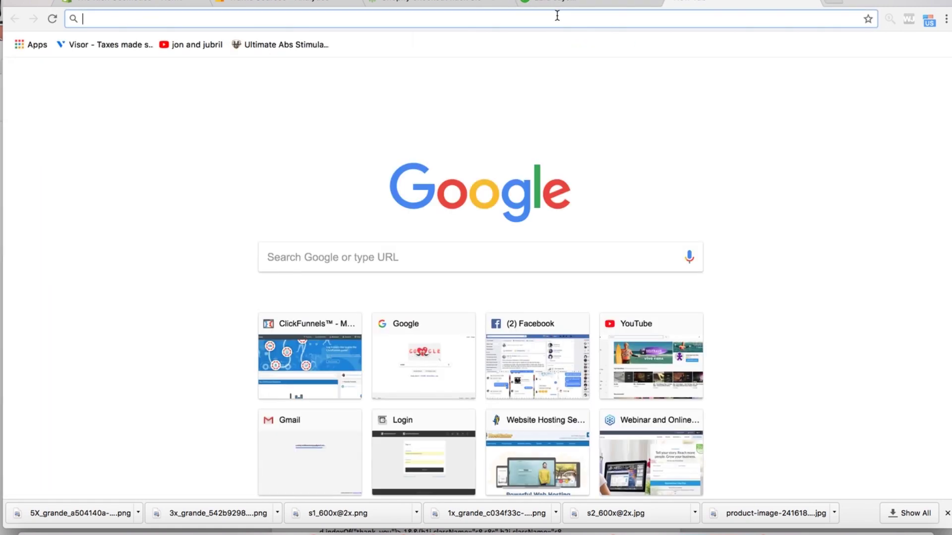
- Go to the hosted ActiveCampaign account via the 'act' suggestion and open its Settings
type("thewifidream.com")
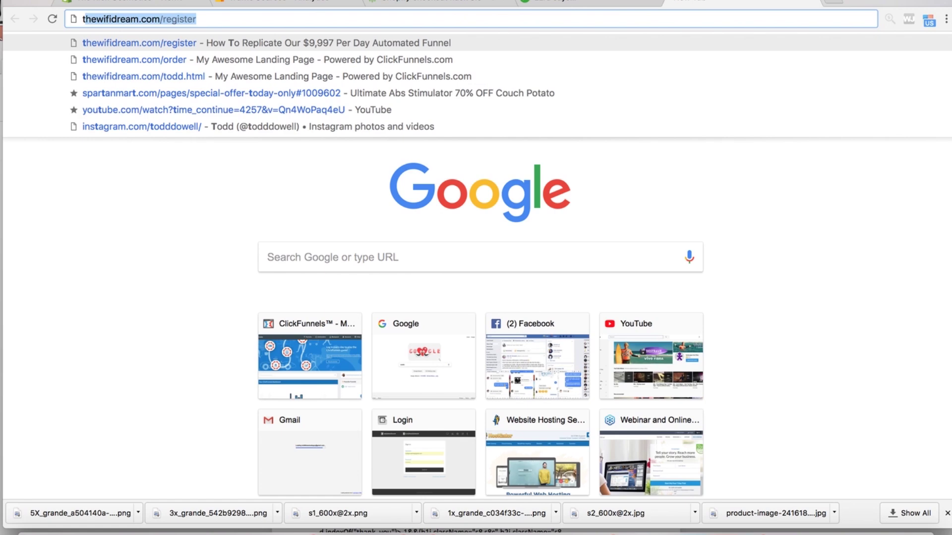
key("super+a")
key("BackSpace")
type("act")
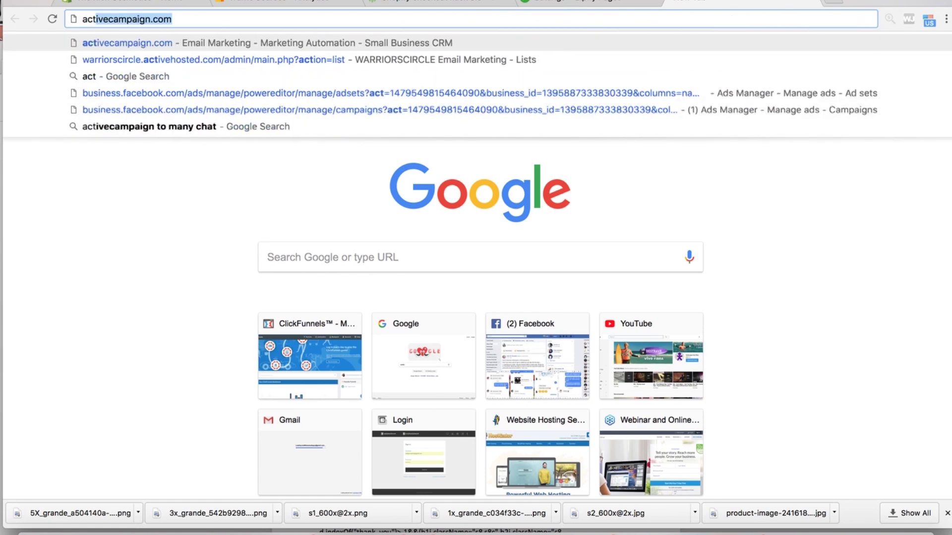
left_click(287, 60)
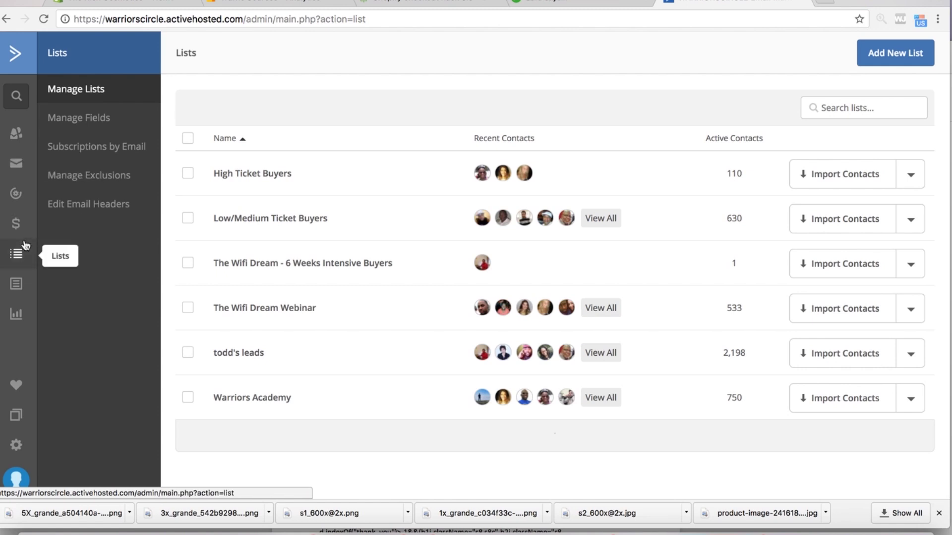
left_click(17, 446)
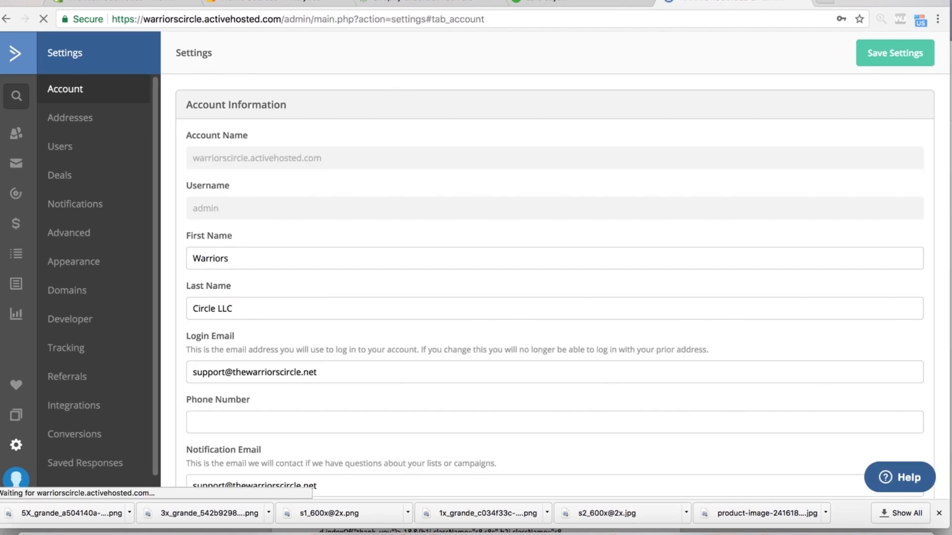
- Show ActiveCampaign's Developer API URL and key, select the URL, and return to Zipify Pages
scroll(250, 243, "down", 8)
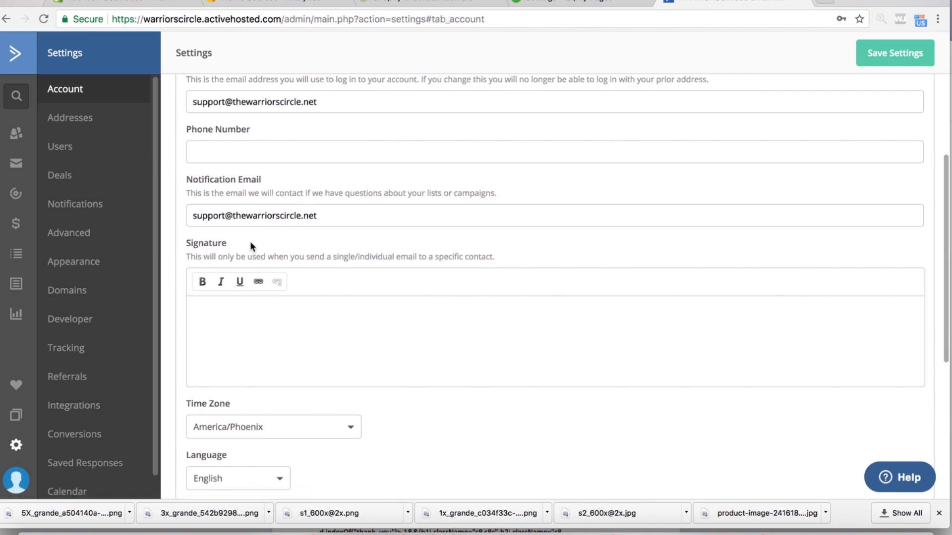
scroll(249, 241, "up", 7)
scroll(250, 241, "down", 10)
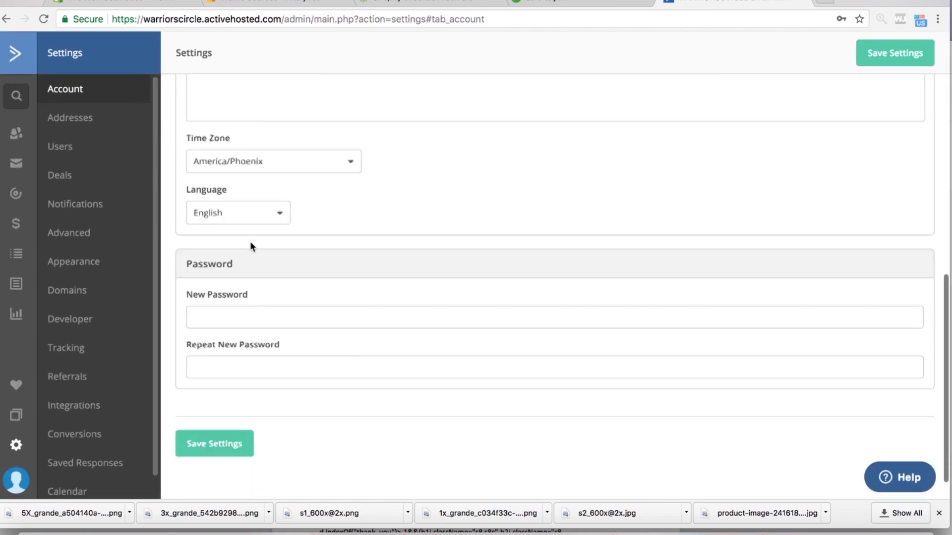
scroll(250, 241, "up", 12)
scroll(250, 243, "down", 9)
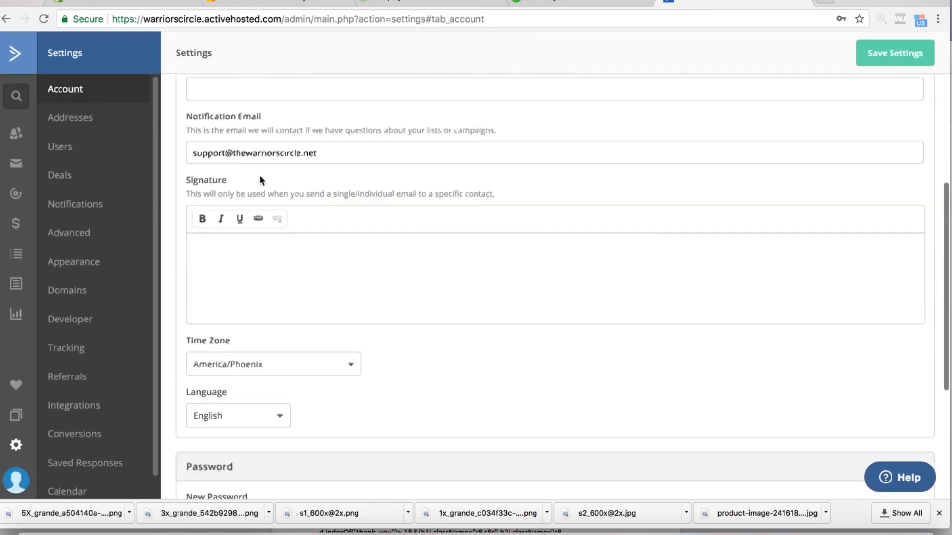
left_click(75, 321)
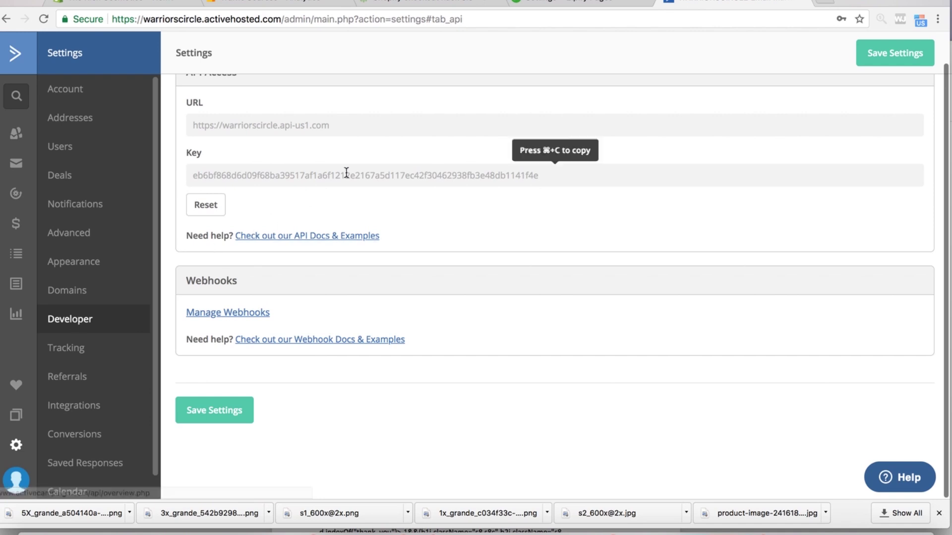
left_click(308, 117)
key("super+c")
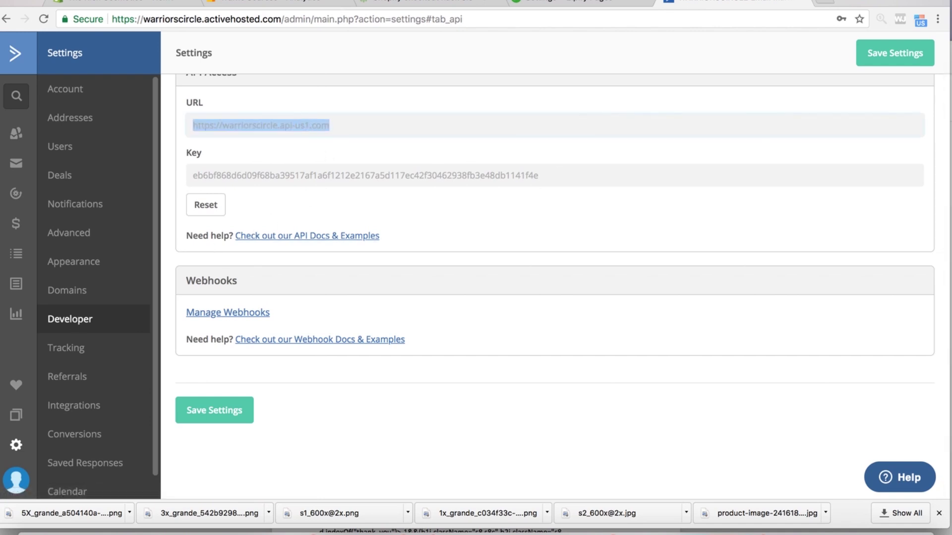
left_click(550, 2)
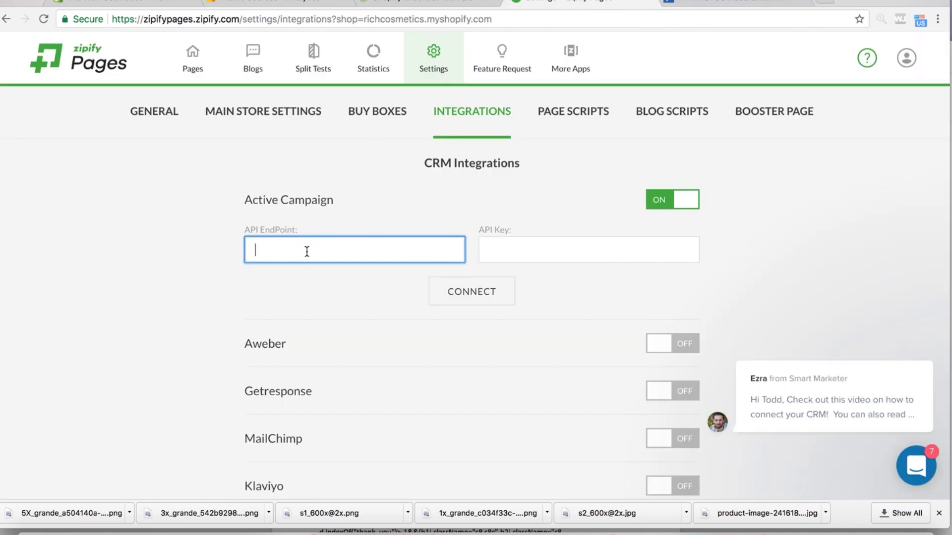
- Paste the API URL into API EndPoint and copy the API key from ActiveCampaign
key("super+v")
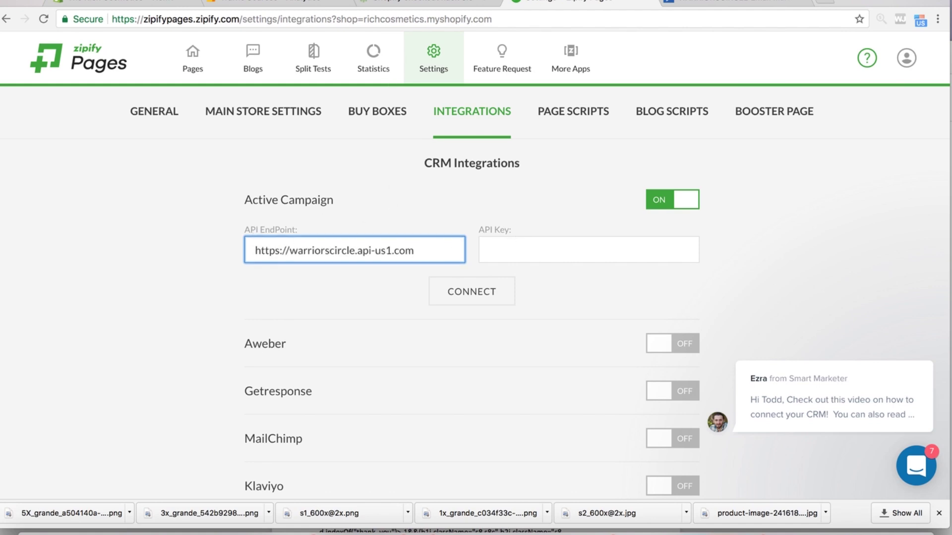
left_click(680, 4)
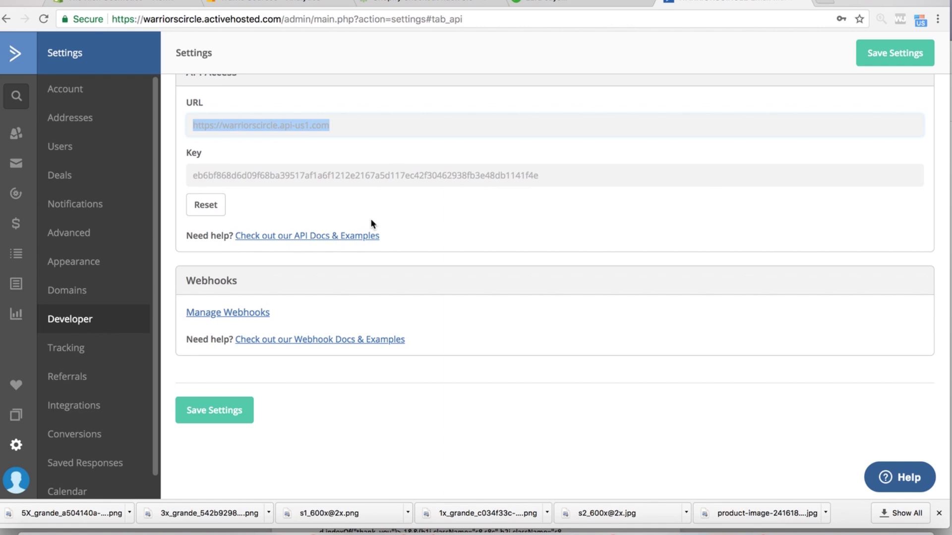
left_click(407, 174)
key("super+c")
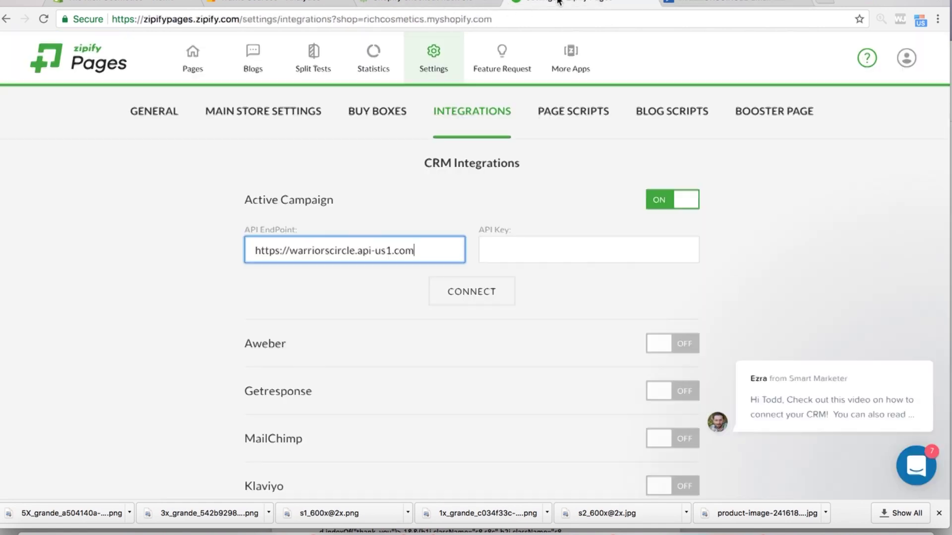
- Paste the API key into the API Key field and connect Active Campaign
left_click(543, 4)
left_click(513, 248)
key("super+v")
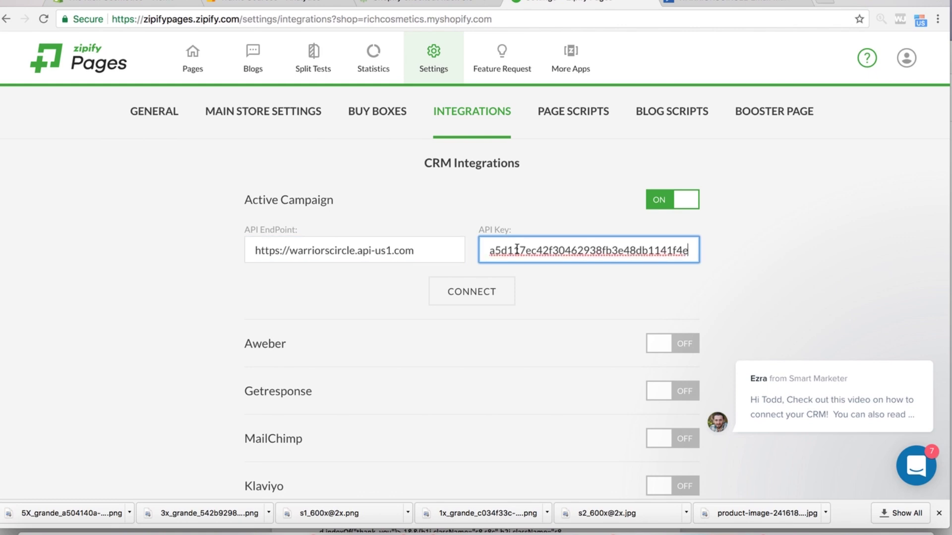
left_click(486, 302)
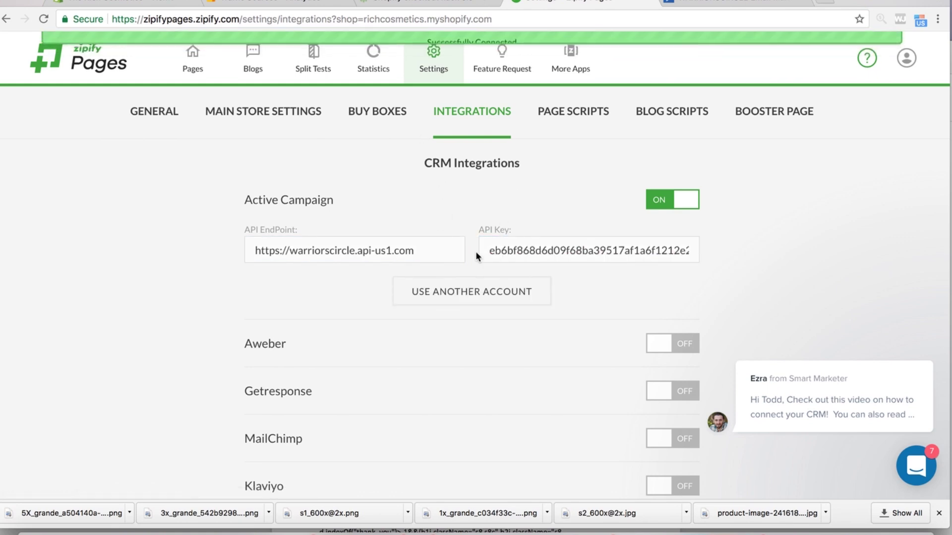
scroll(581, 261, "down", 3)
scroll(581, 260, "up", 3)
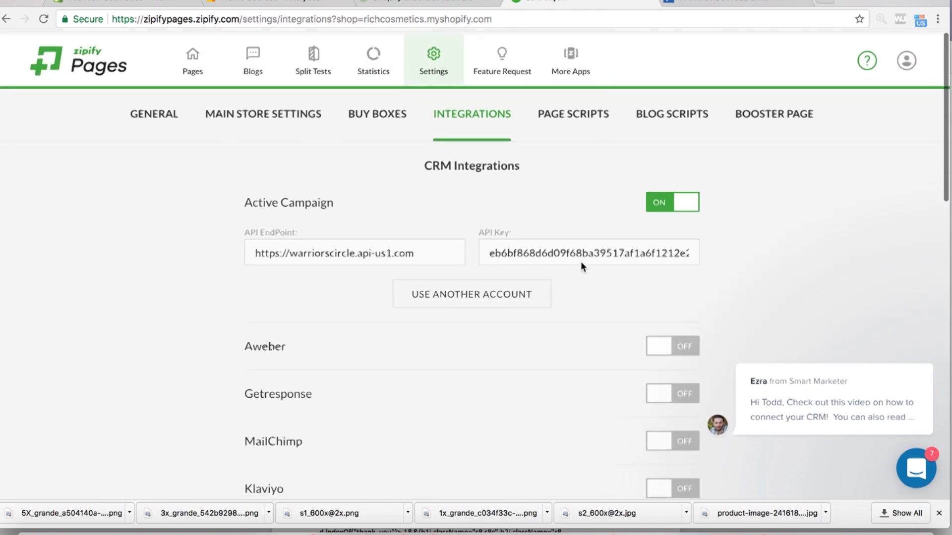
left_click(579, 111)
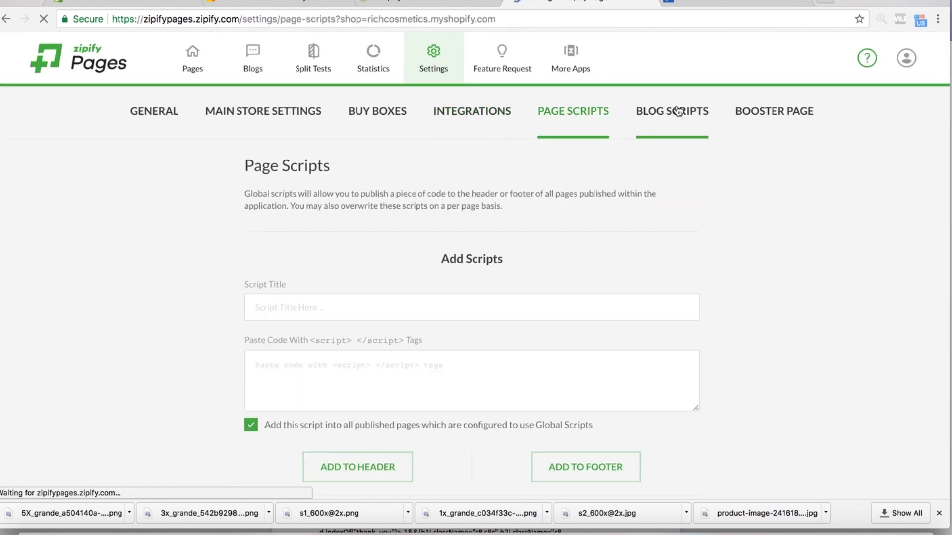
left_click(682, 113)
left_click(768, 119)
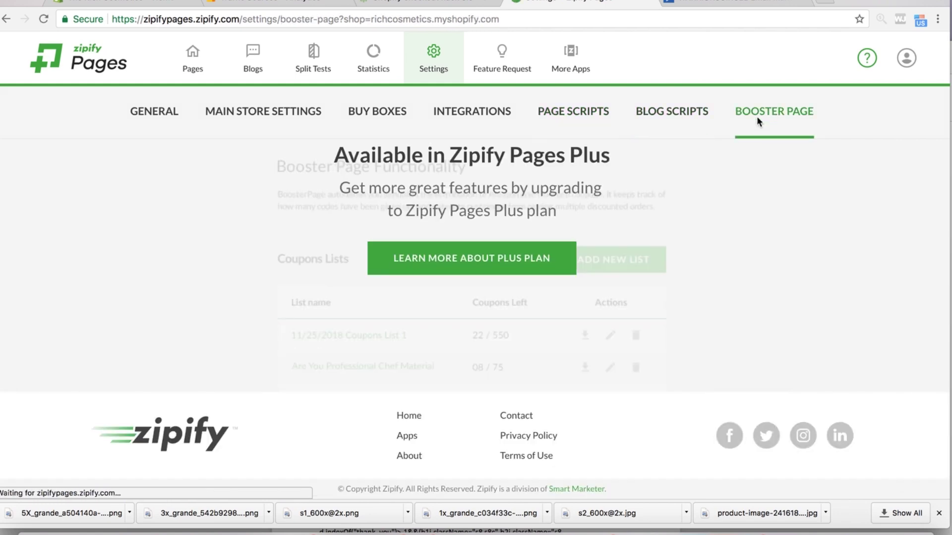
left_click(642, 113)
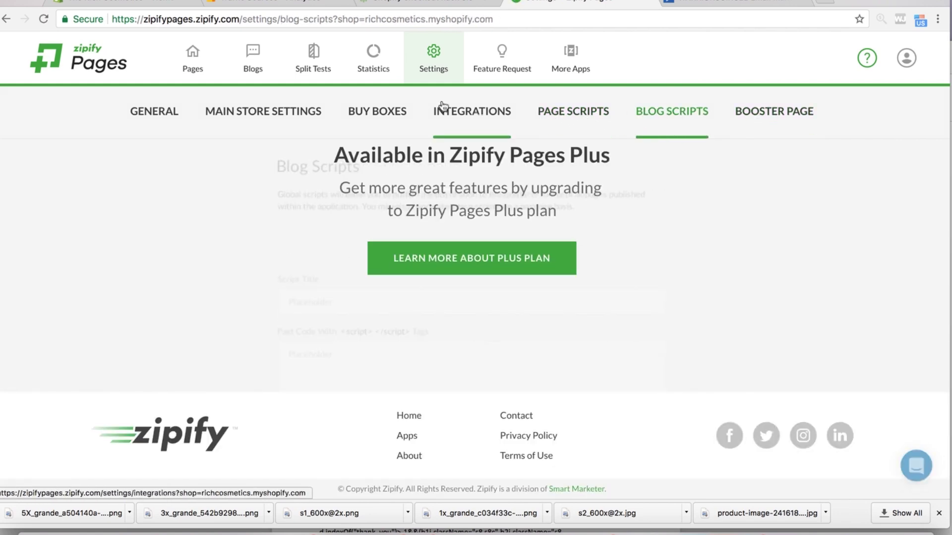
left_click(216, 114)
left_click(384, 121)
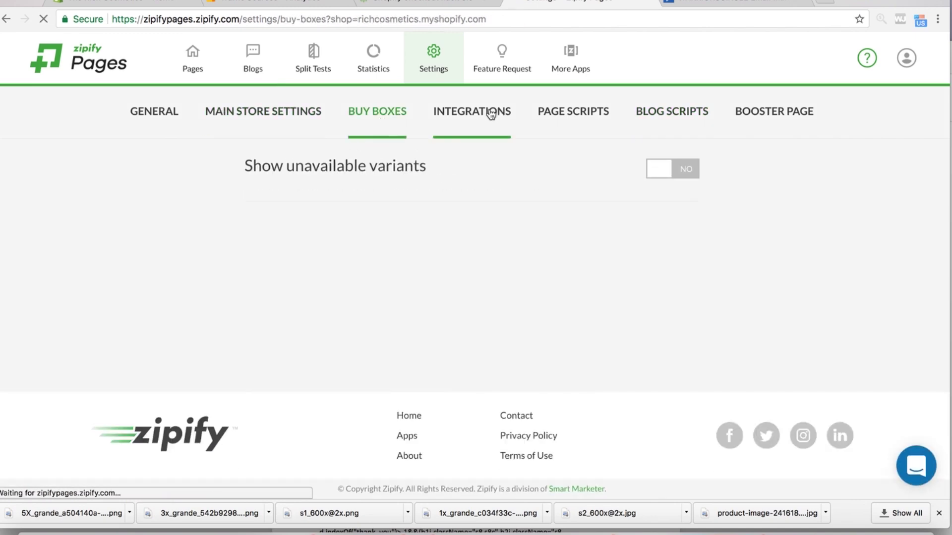
left_click(491, 113)
scroll(462, 339, "down", 15)
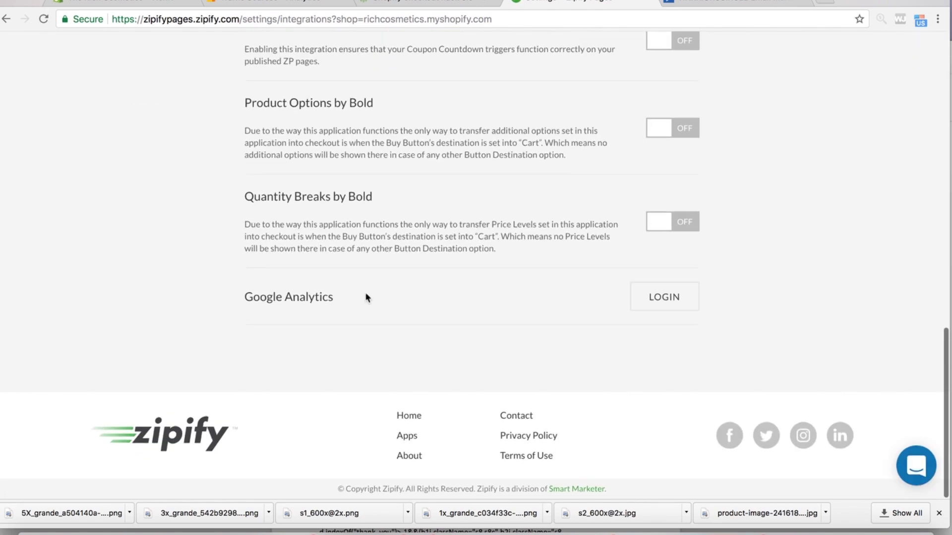
- Sign in to Google Analytics with a Google account and allow Zipify access
left_click(675, 298)
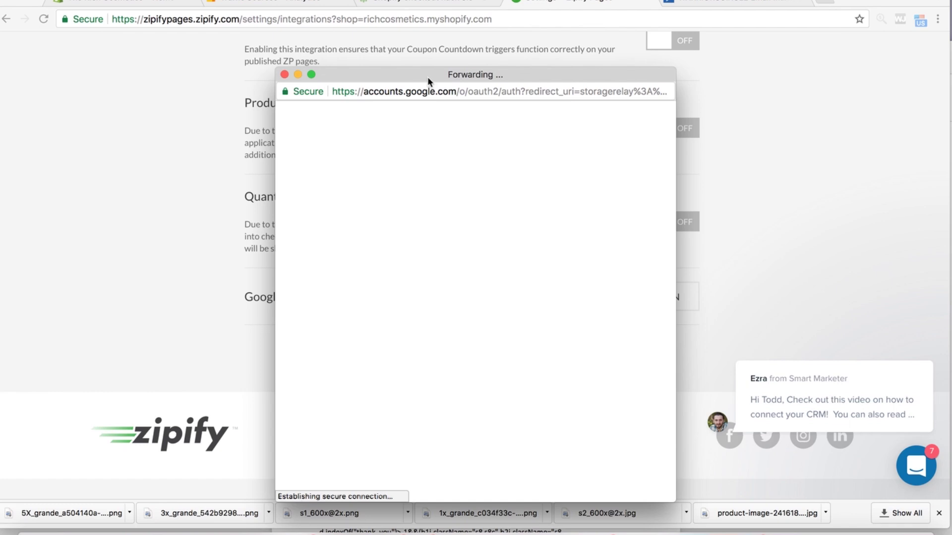
left_click_drag(414, 75, 395, 0)
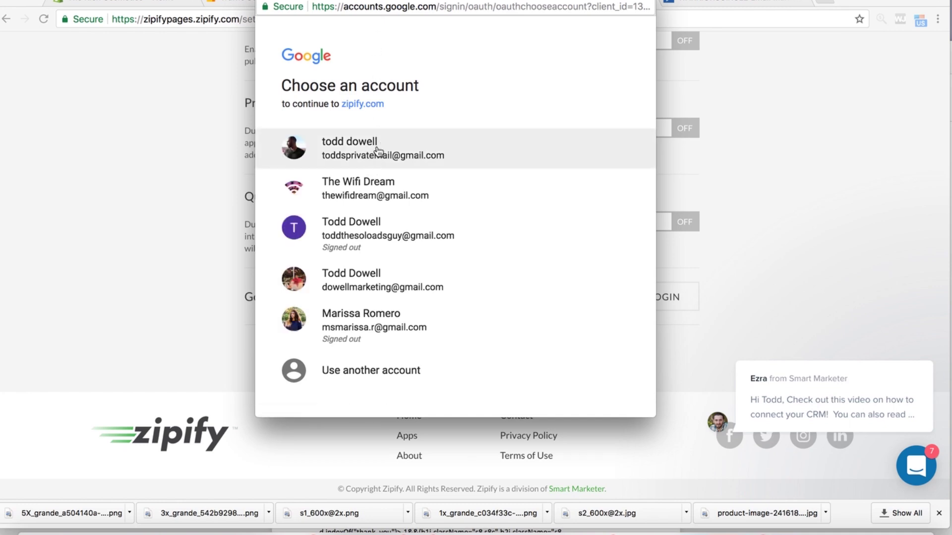
left_click(377, 150)
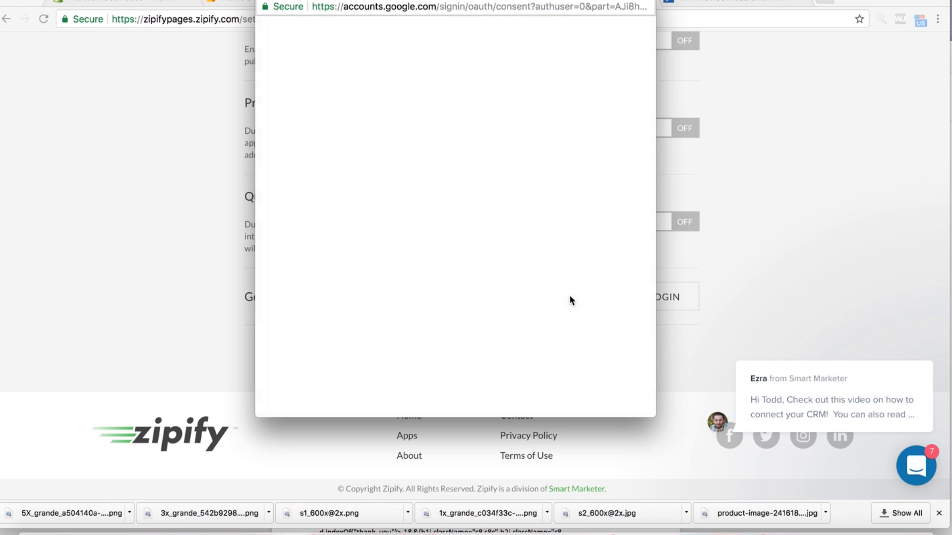
left_click(590, 296)
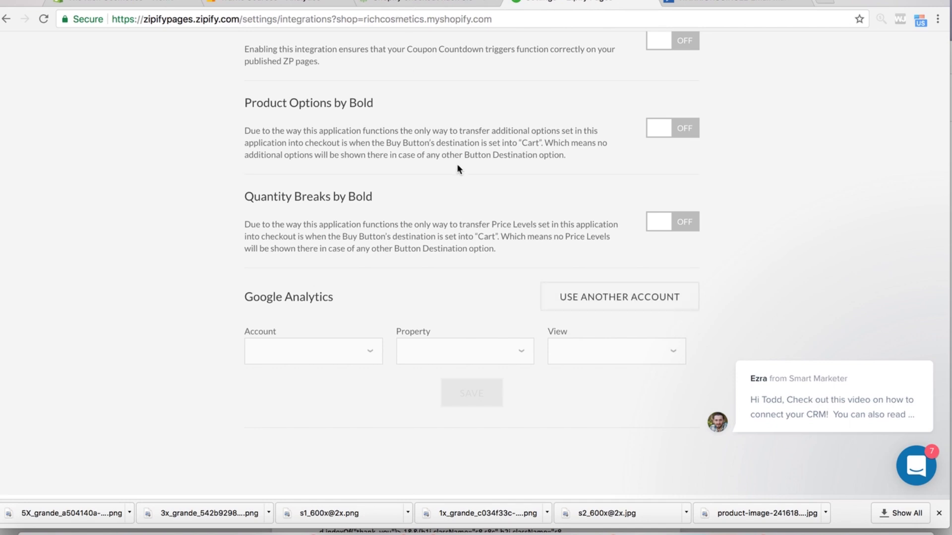
- Choose The Rich Cosmetics account with the All Web Site Data view and save
left_click(379, 345)
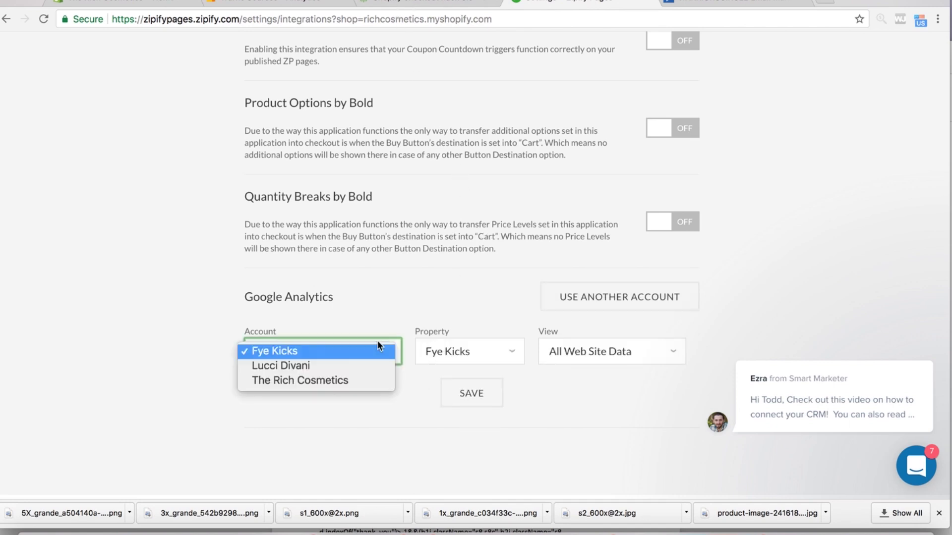
left_click(353, 382)
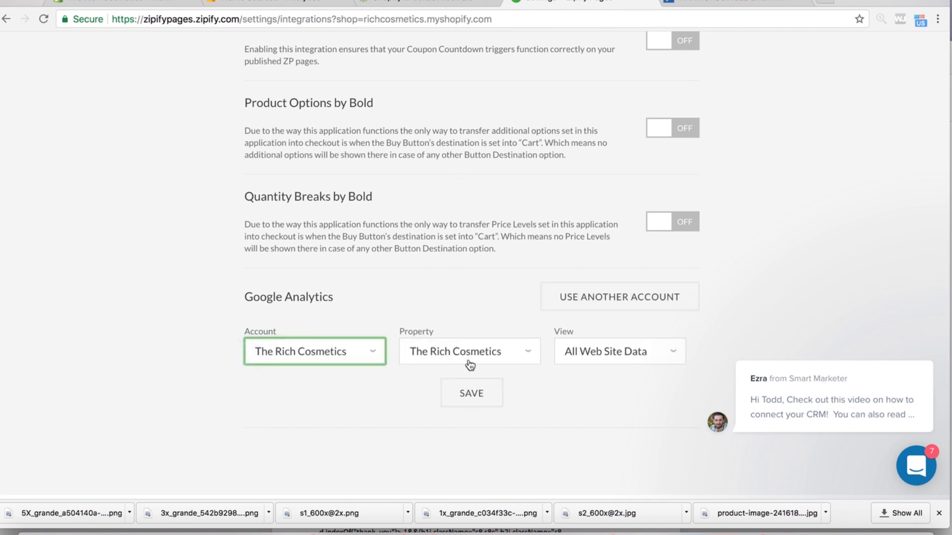
left_click(619, 361)
left_click(509, 397)
left_click(455, 402)
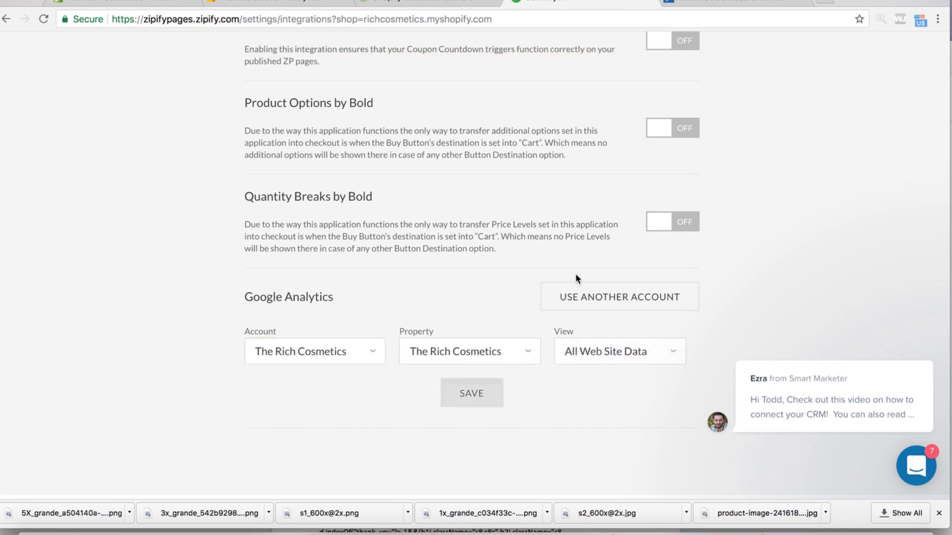
scroll(586, 232, "up", 15)
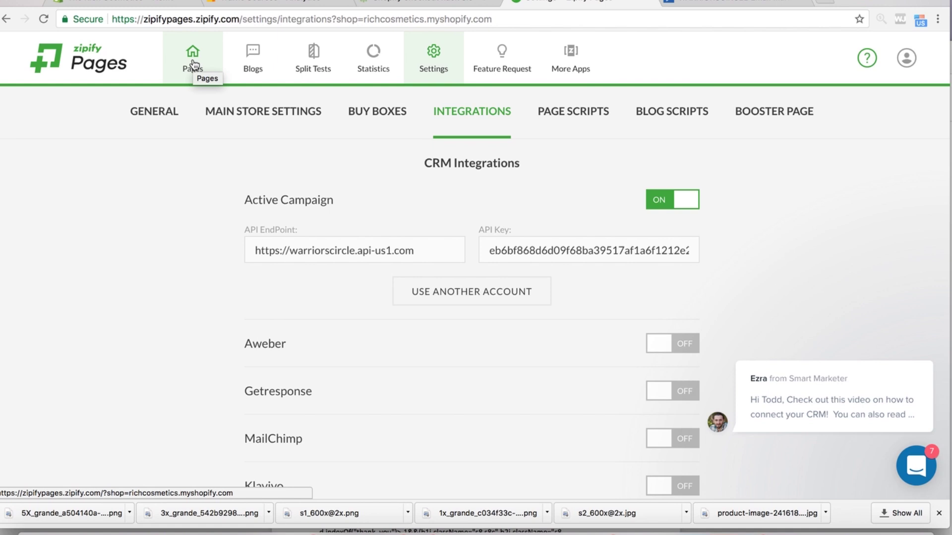
left_click(193, 64)
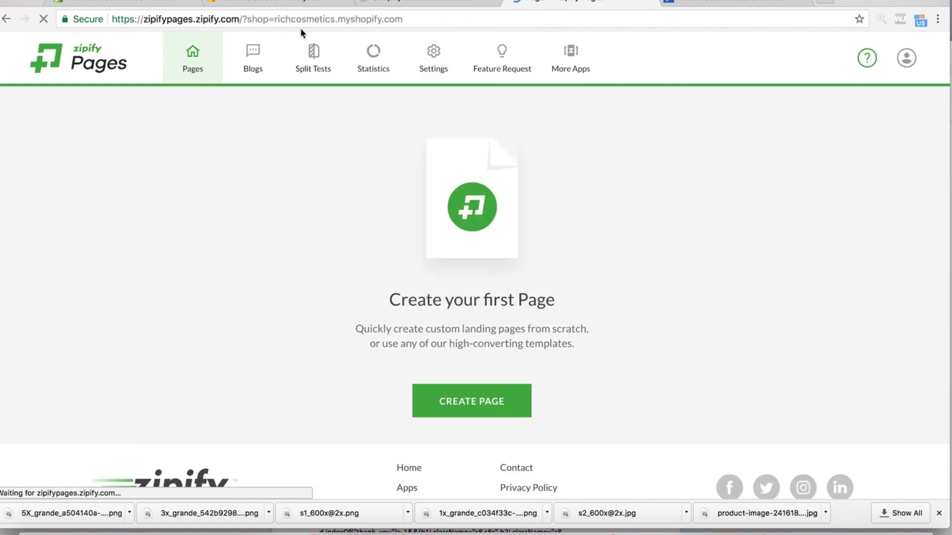
- Create a page from the Long Form Product Detail Page template and start retyping its name
left_click(463, 406)
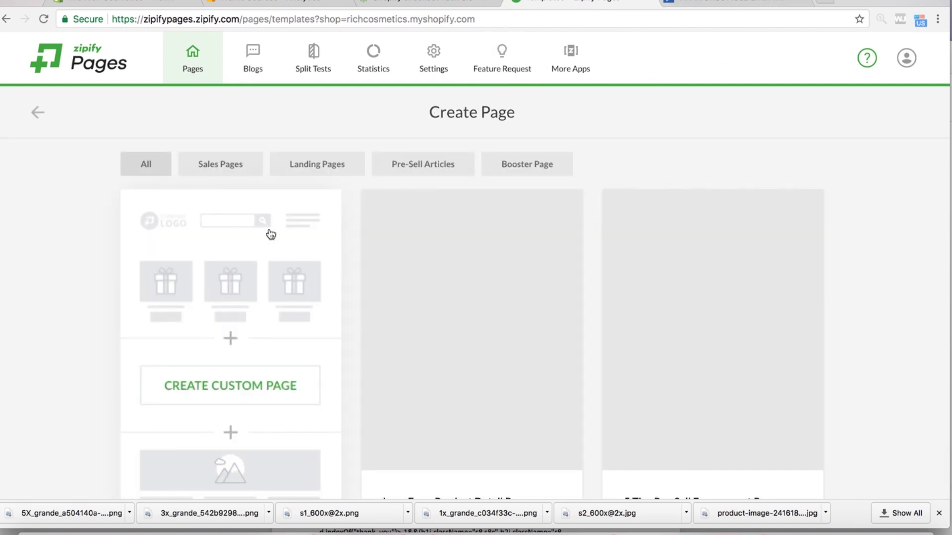
scroll(73, 263, "down", 5)
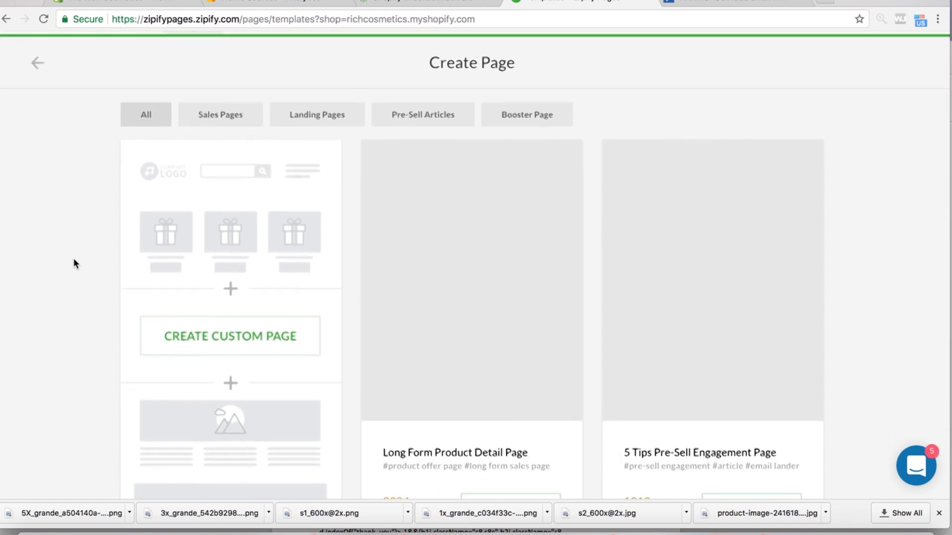
scroll(74, 263, "down", 2)
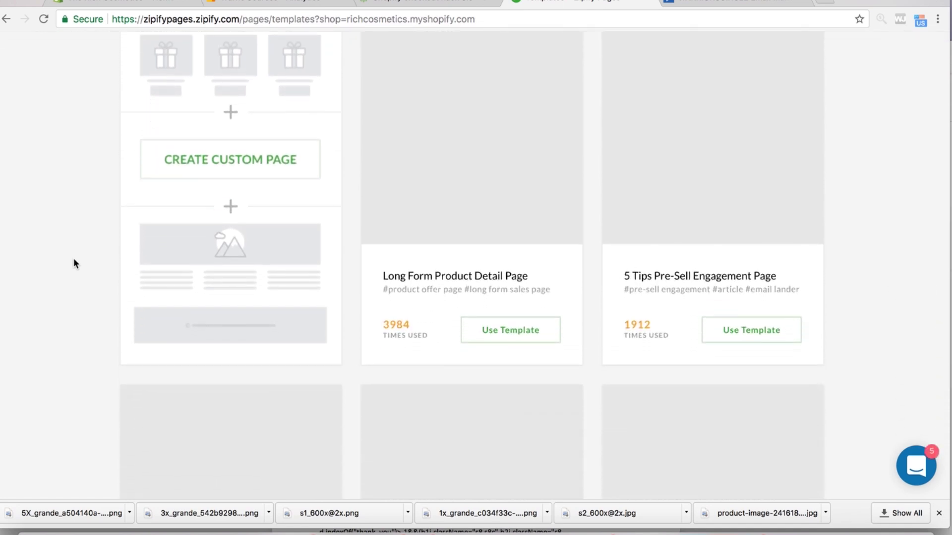
scroll(74, 263, "up", 3)
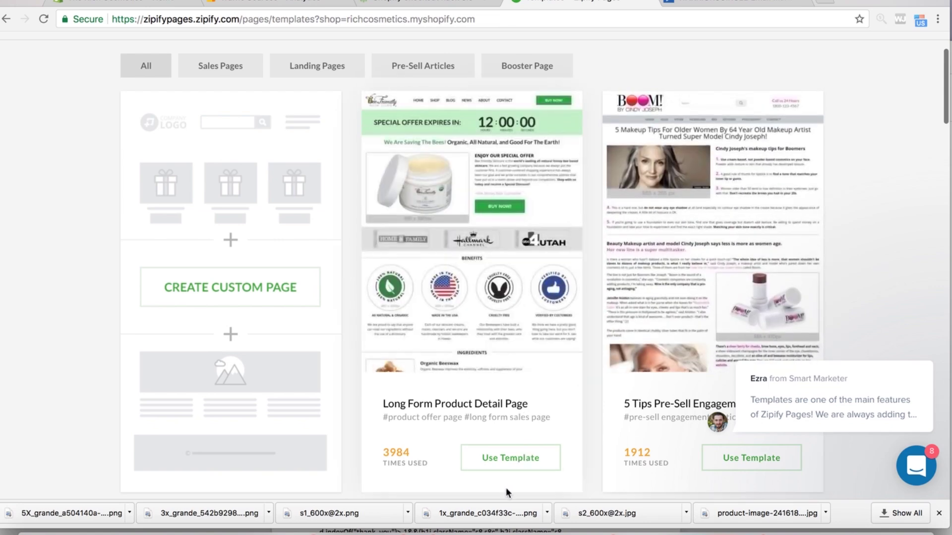
left_click(515, 463)
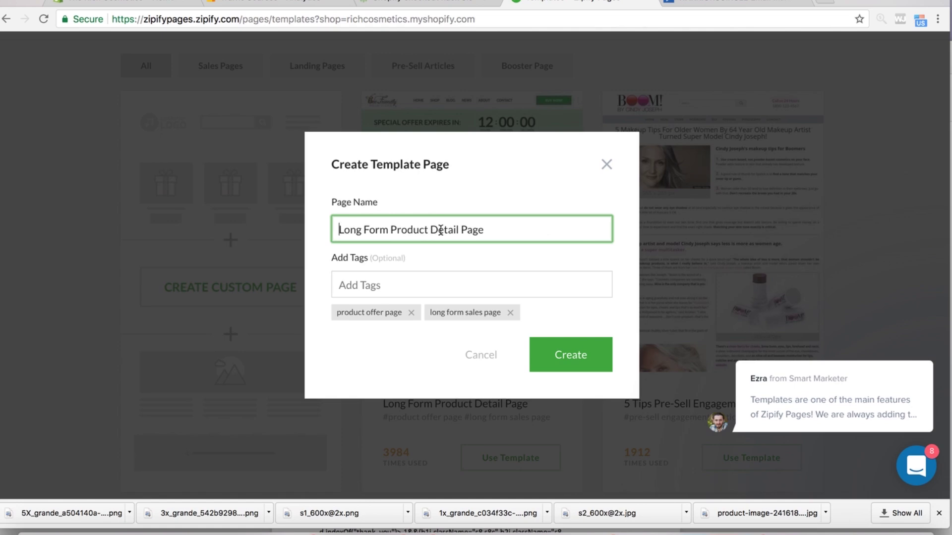
triple_click(440, 231)
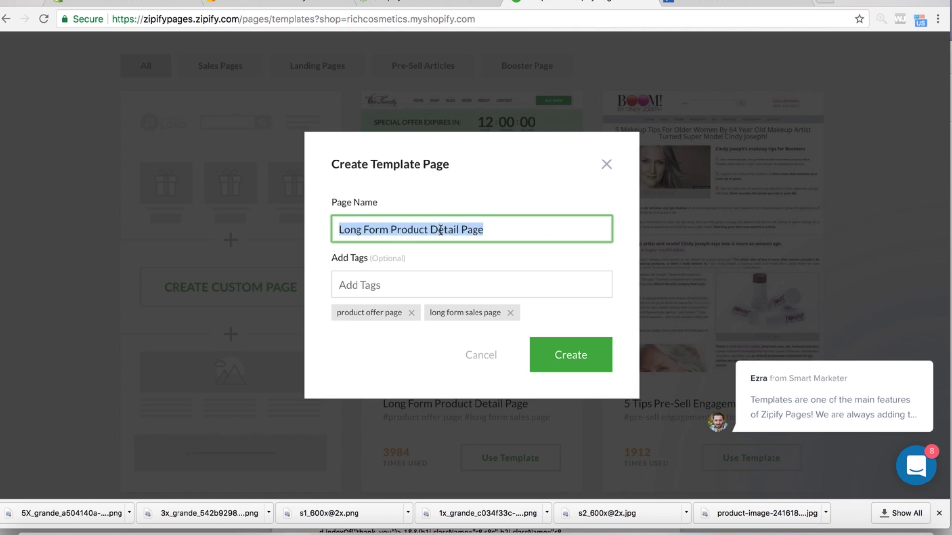
type("Stra")
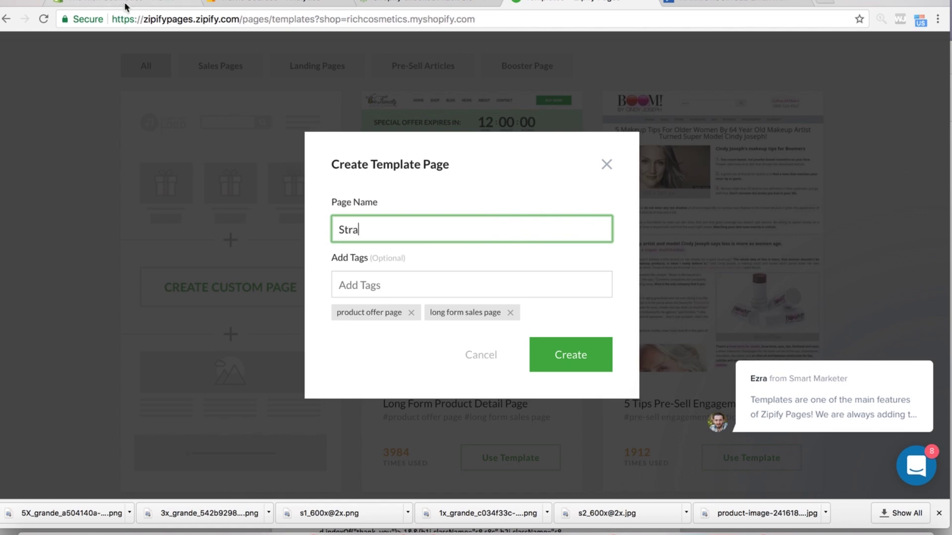
- Open the Strapless Bra product from Shopify Products, view it on the storefront and copy its title
left_click(126, 4)
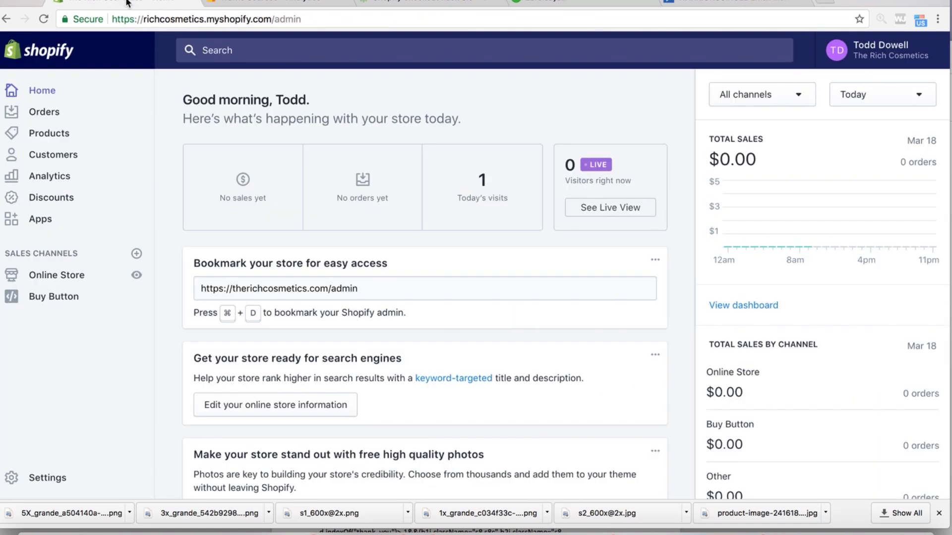
left_click(55, 137)
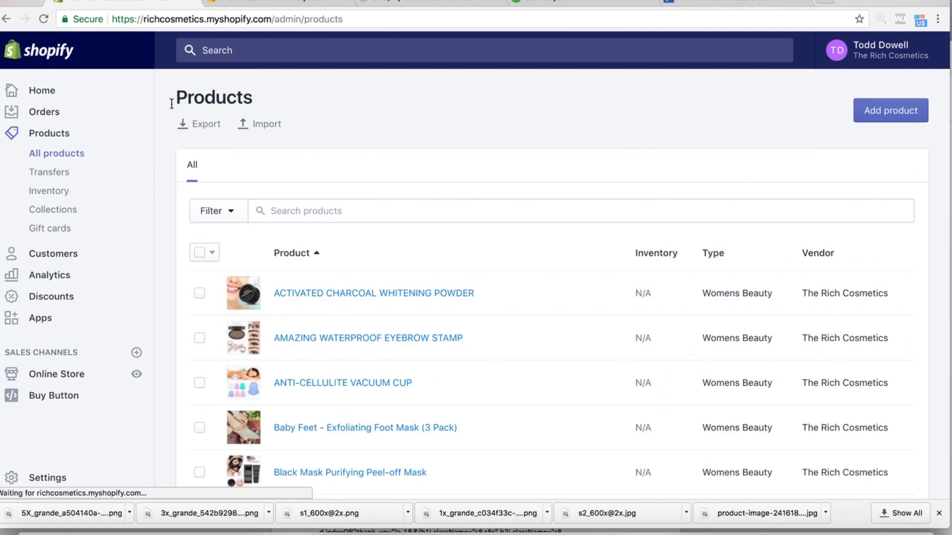
scroll(281, 291, "down", 5)
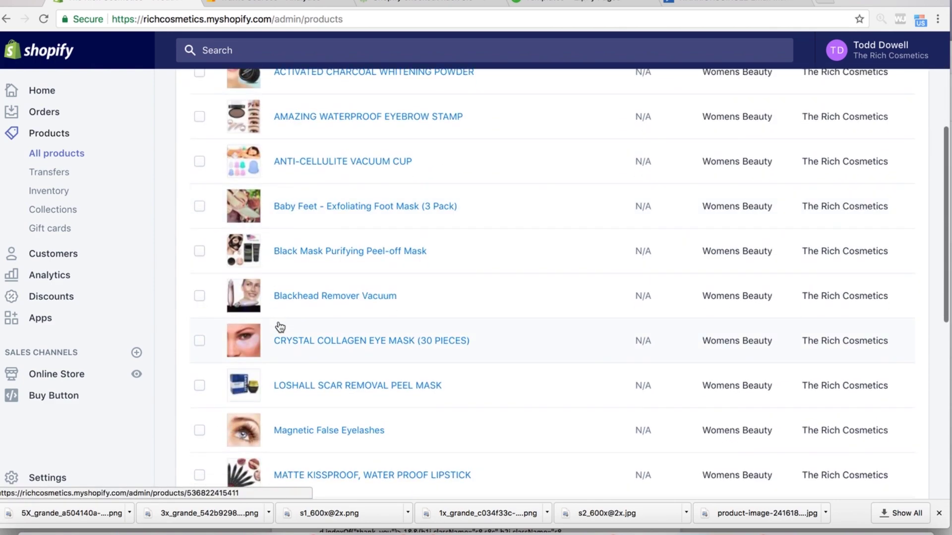
scroll(280, 327, "down", 7)
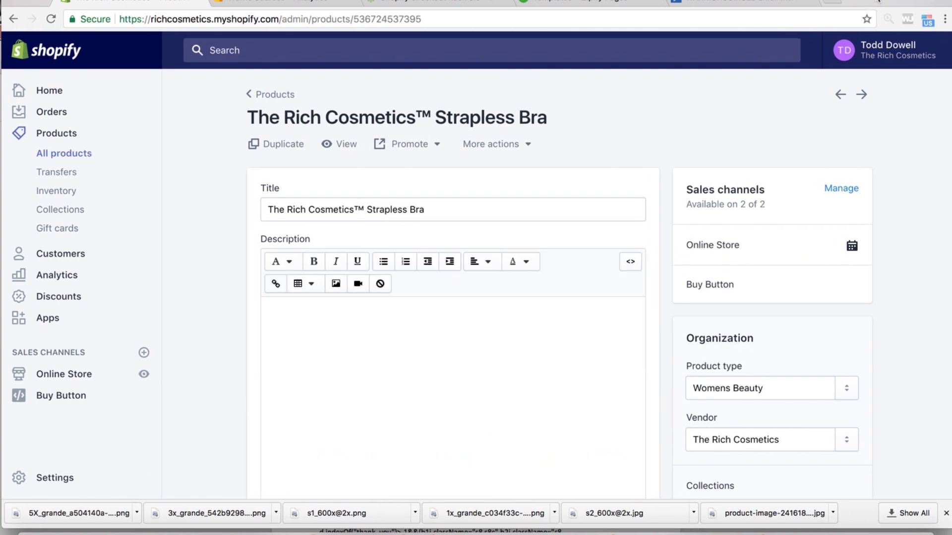
left_click(342, 147)
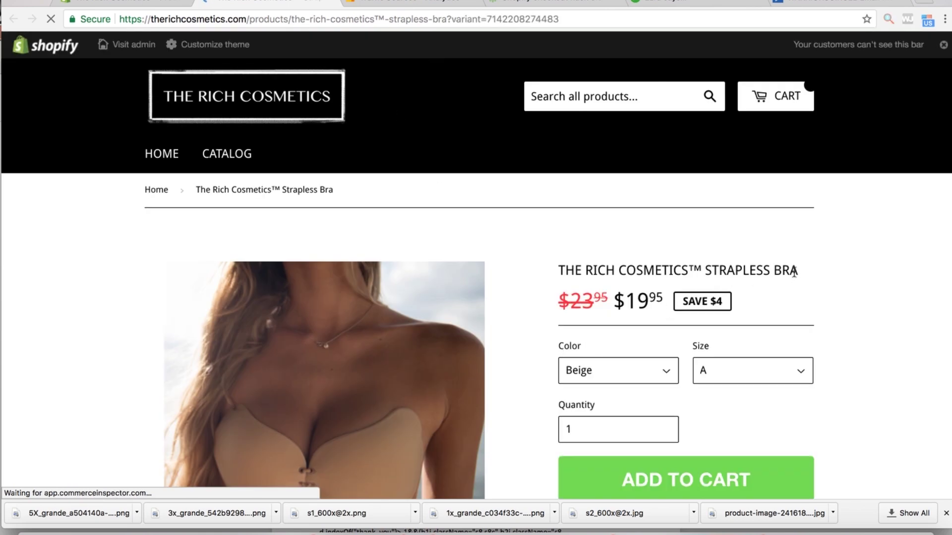
mouse_move(795, 272)
left_mouse_down()
mouse_move(551, 267)
mouse_move(794, 272)
left_mouse_up()
key("ctrl+c")
left_click(633, 250)
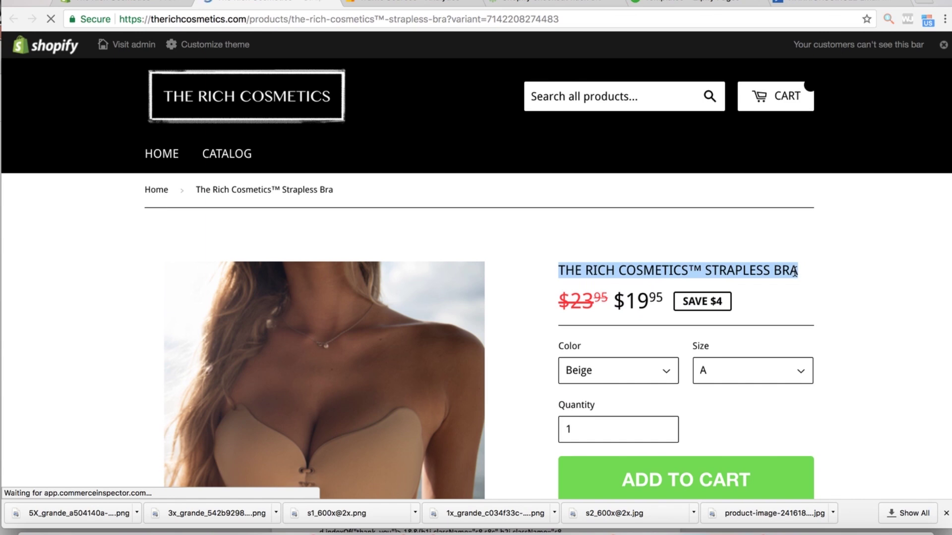
left_click(124, 4)
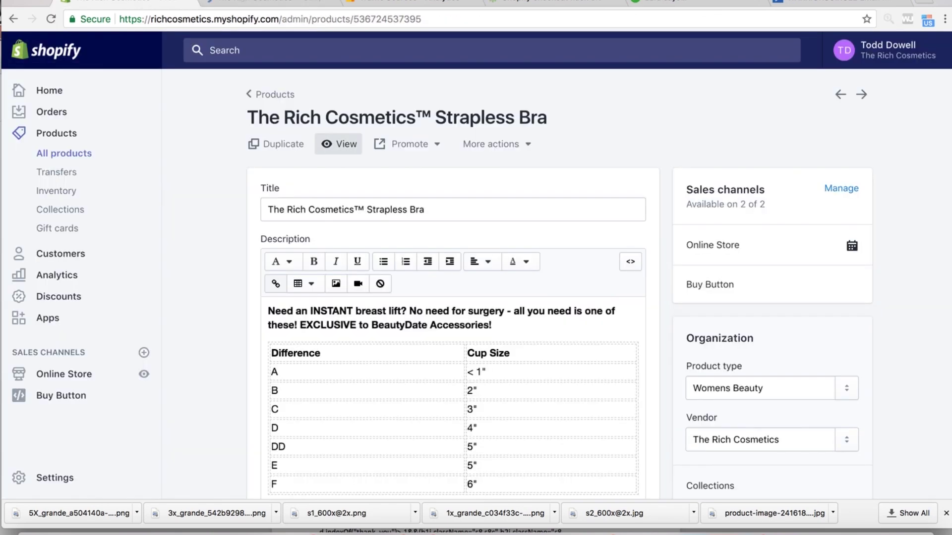
left_click(559, 2)
- Replace the page name with the pasted title 'THE RICH COSMETICS™ STRAPLESS BRA'
left_click(660, 2)
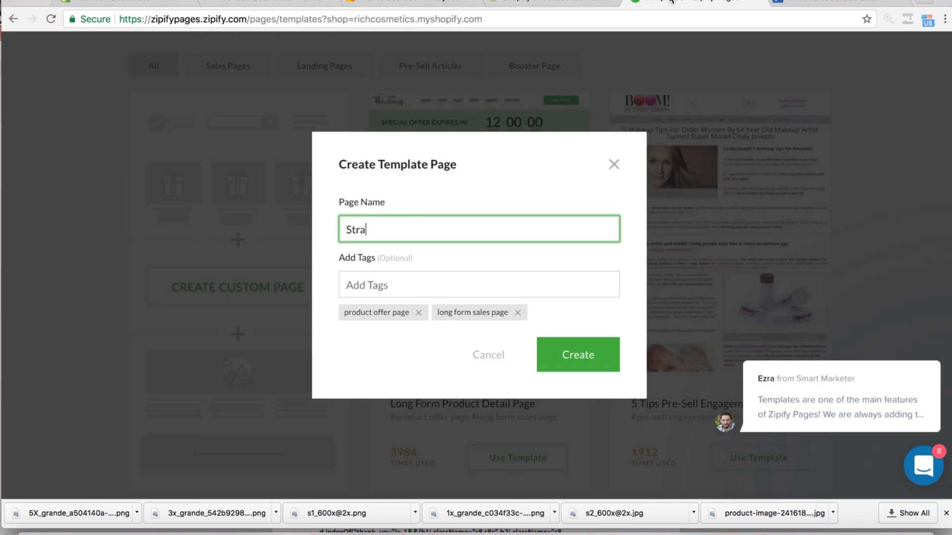
double_click(366, 241)
key("ctrl+v")
- Add the 'strapless bra' tag and create the template page
left_click(410, 285)
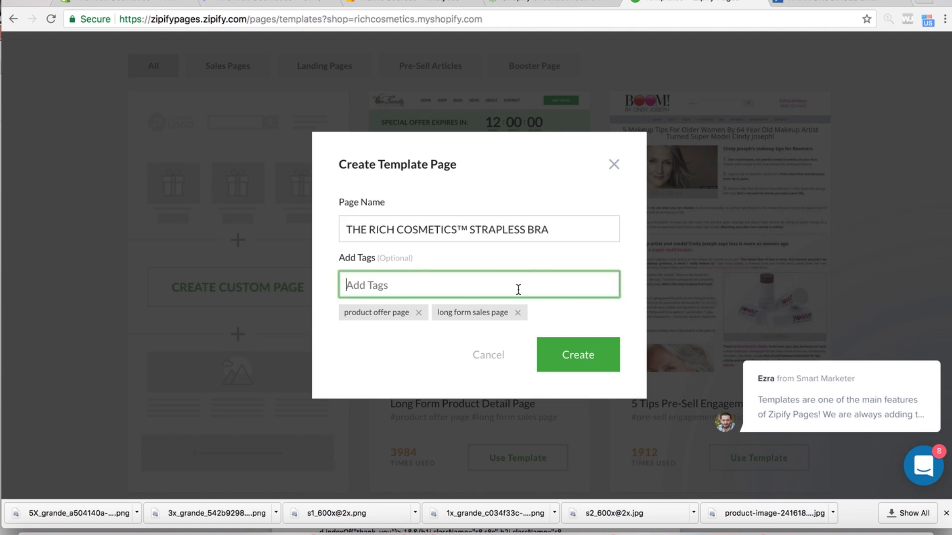
type("Strapless Bra")
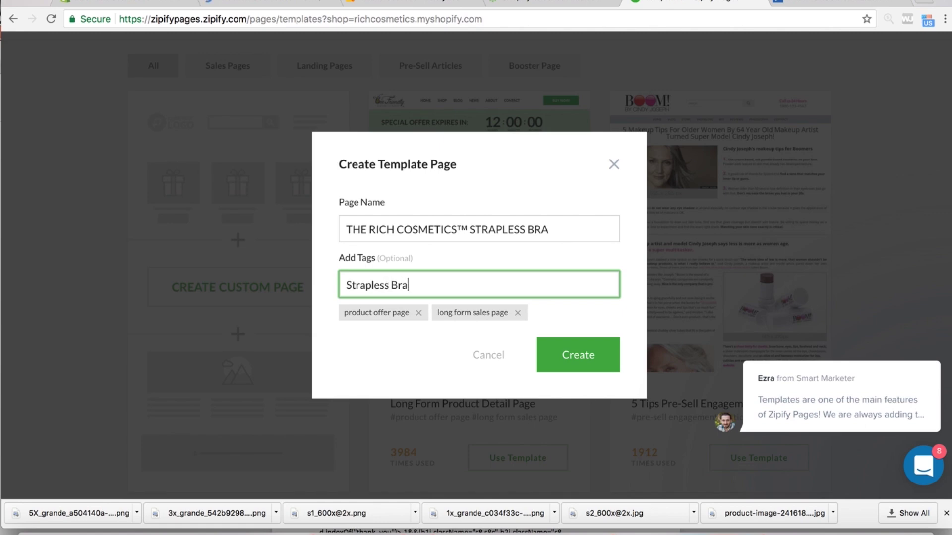
key("Return")
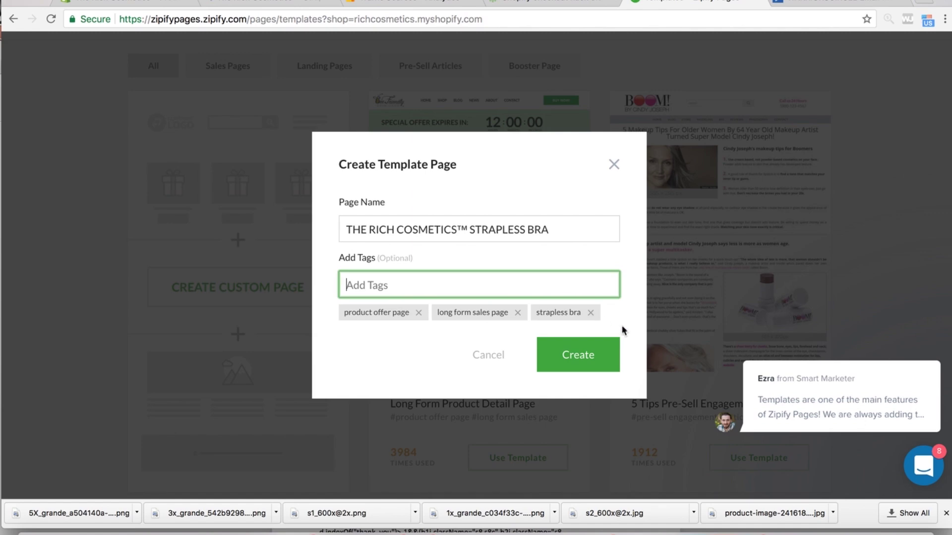
left_click(575, 356)
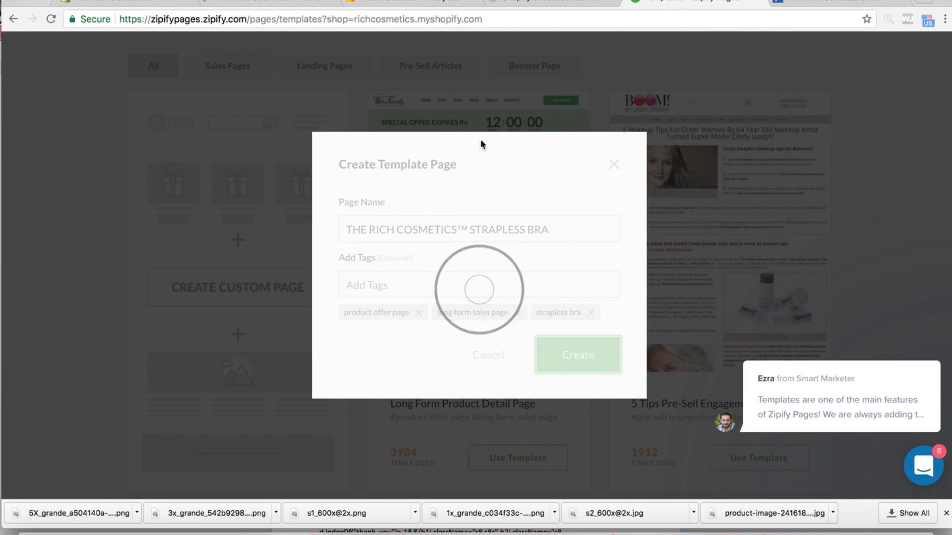
- Delete the top Logo + Navigation block and confirm the removal
mouse_move(834, 376)
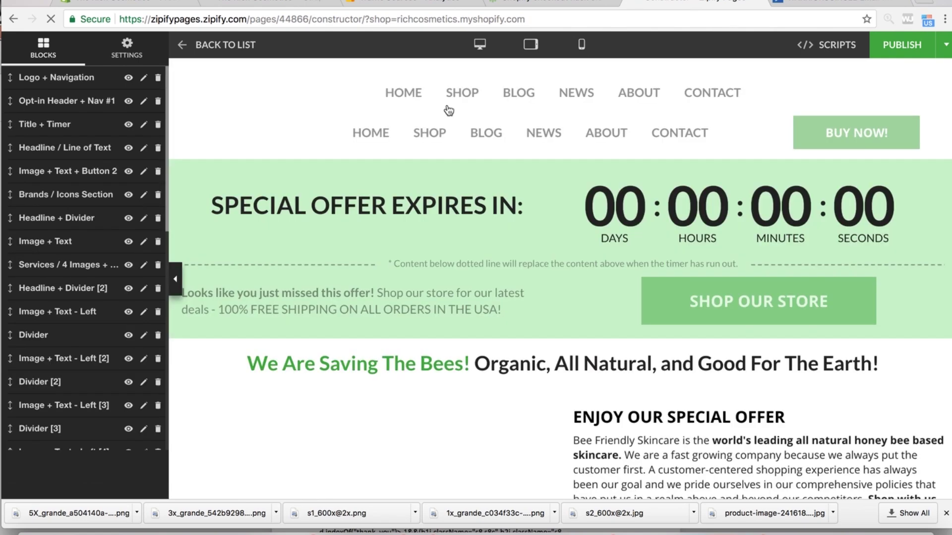
mouse_move(408, 255)
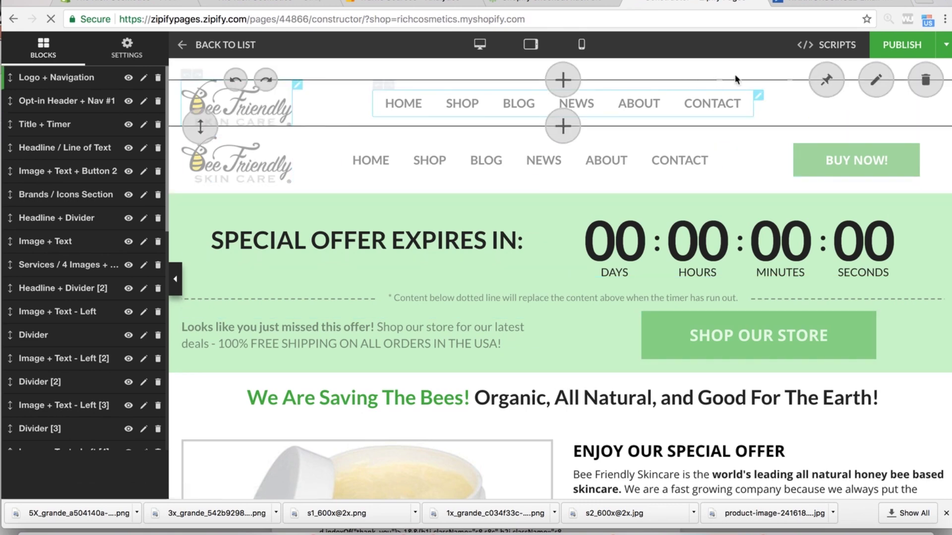
left_click(925, 82)
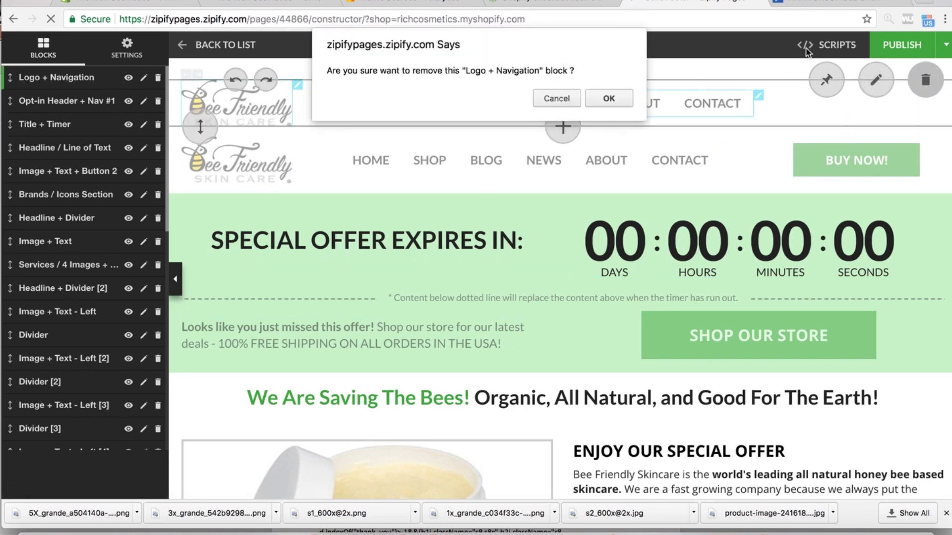
left_click(605, 101)
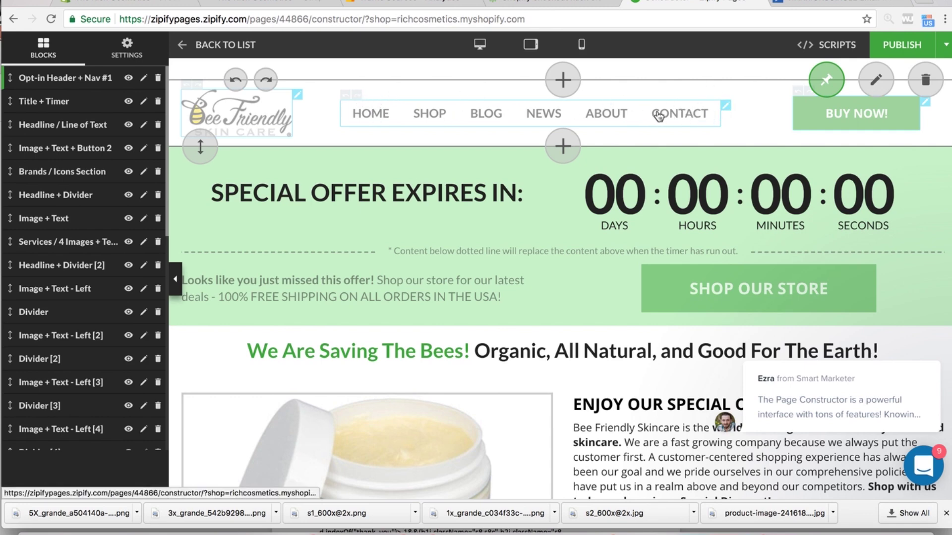
- Open the header's Navigation Bar Options and close them again without saving
left_click(726, 109)
left_click(670, 72)
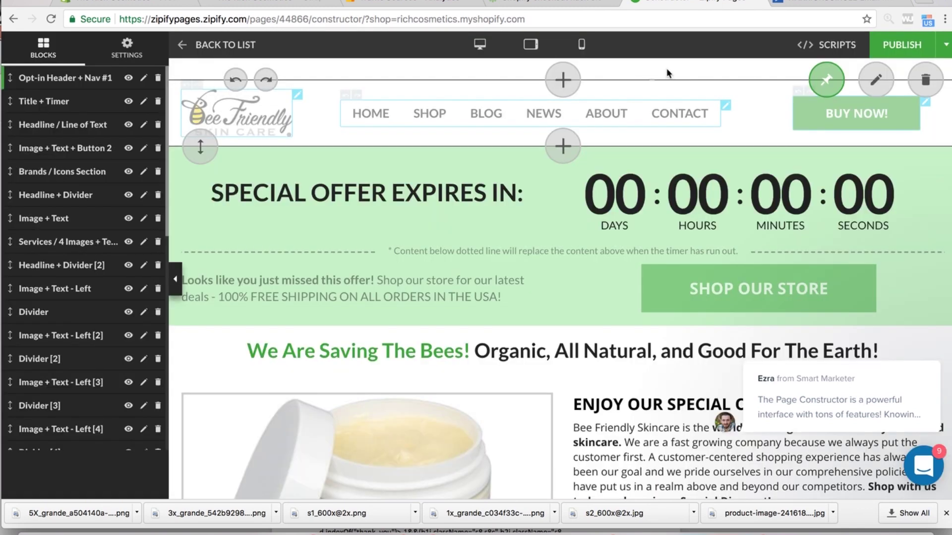
left_click_drag(394, 115, 361, 106)
left_click(375, 113)
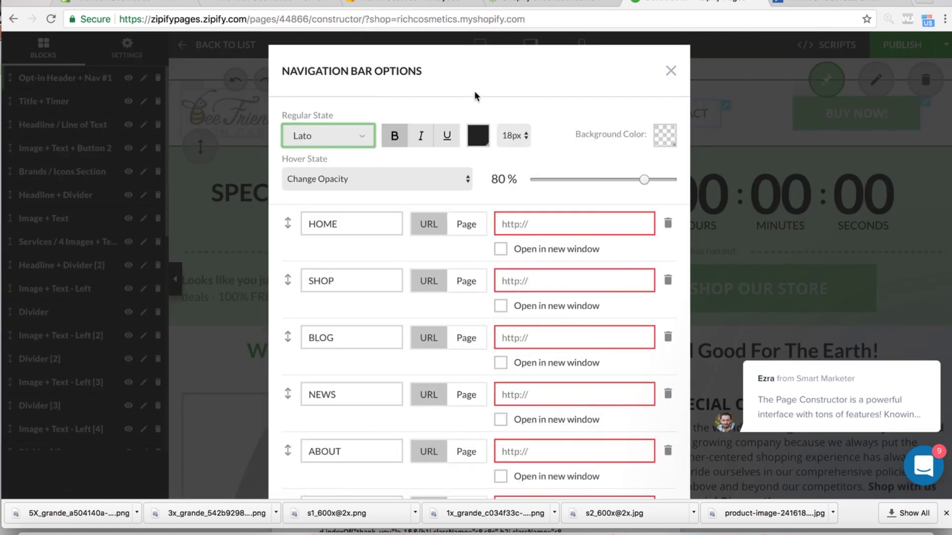
scroll(592, 235, "down", 3)
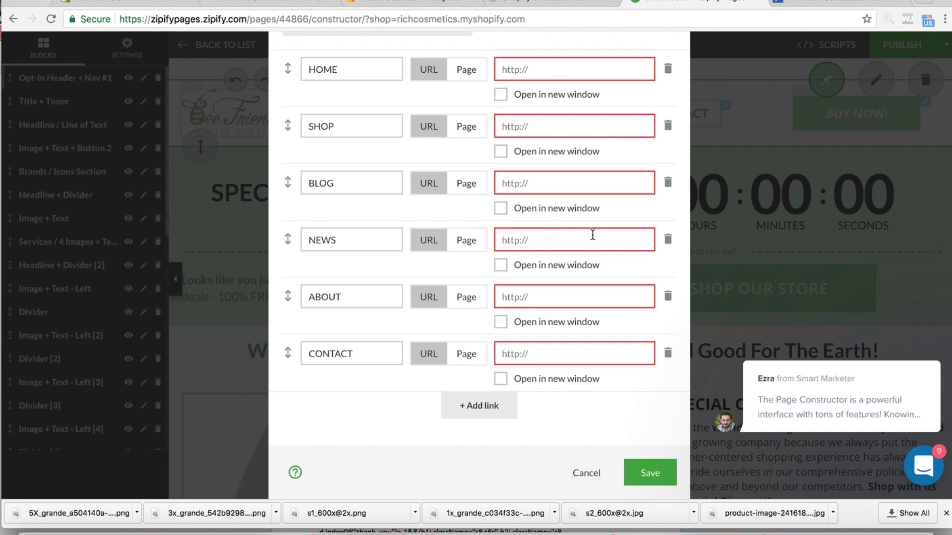
left_click(585, 474)
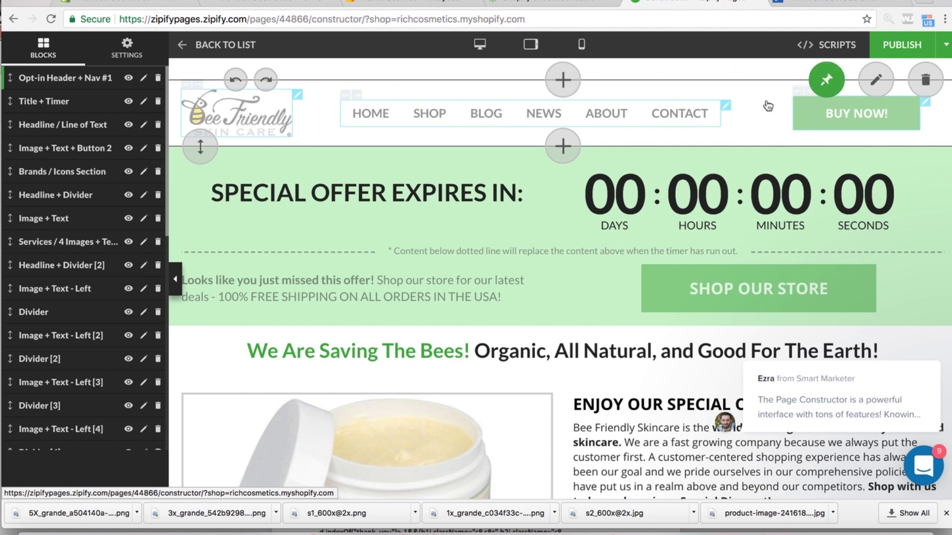
- Open Image Options for the Bee Friendly logo in the header
left_click(723, 107)
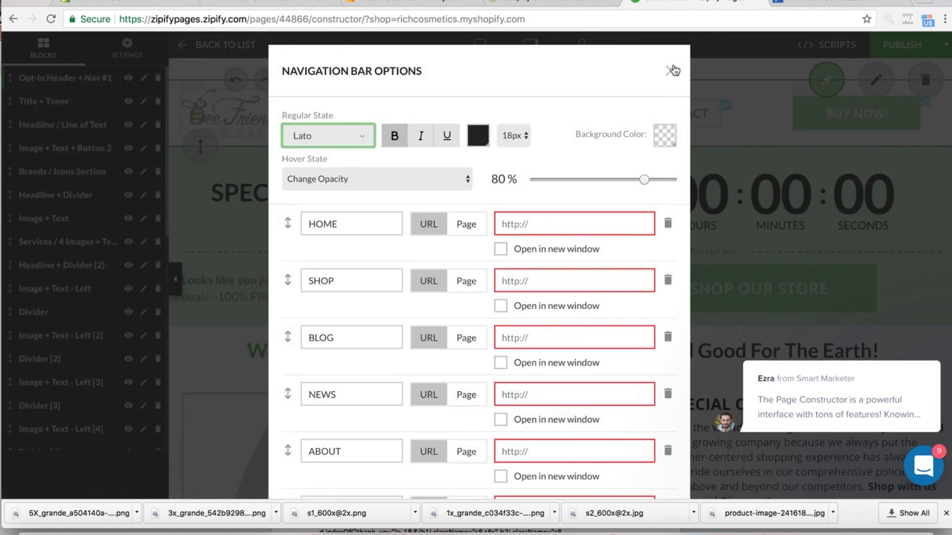
left_click(673, 70)
scroll(514, 127, "down", 1)
scroll(407, 109, "up", 1)
left_click(298, 94)
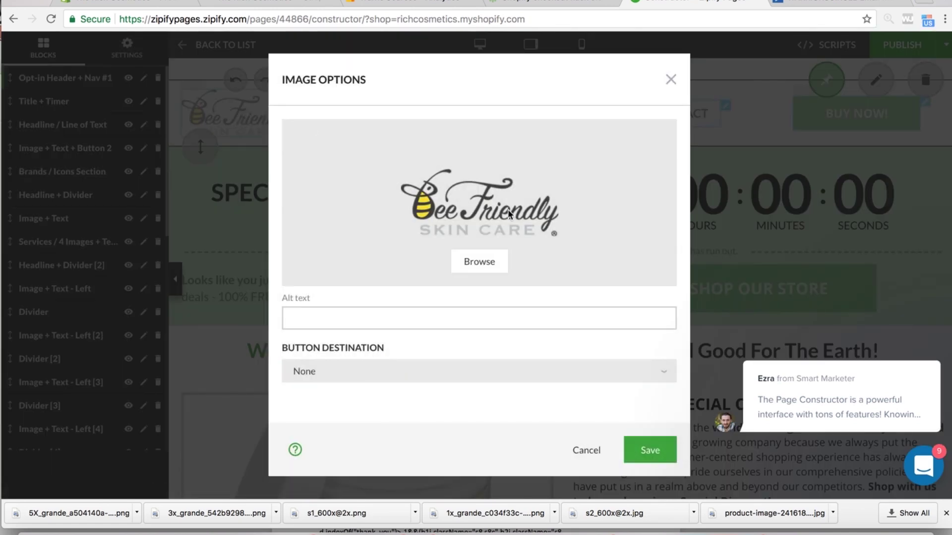
- Load the-rich-cosmetics-logo-black.png from the richcosmetics - Shopify Course folder as the logo image
left_click(479, 262)
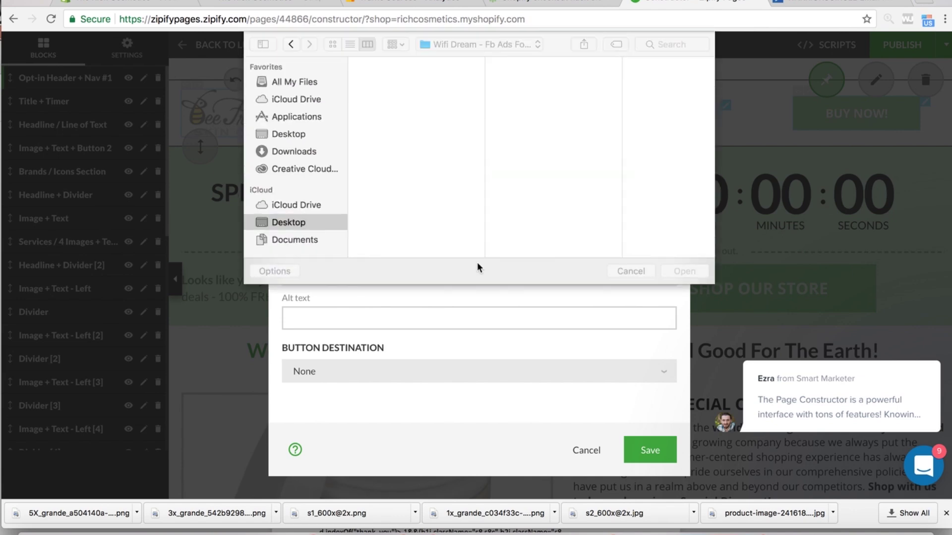
left_click(477, 44)
left_click(512, 117)
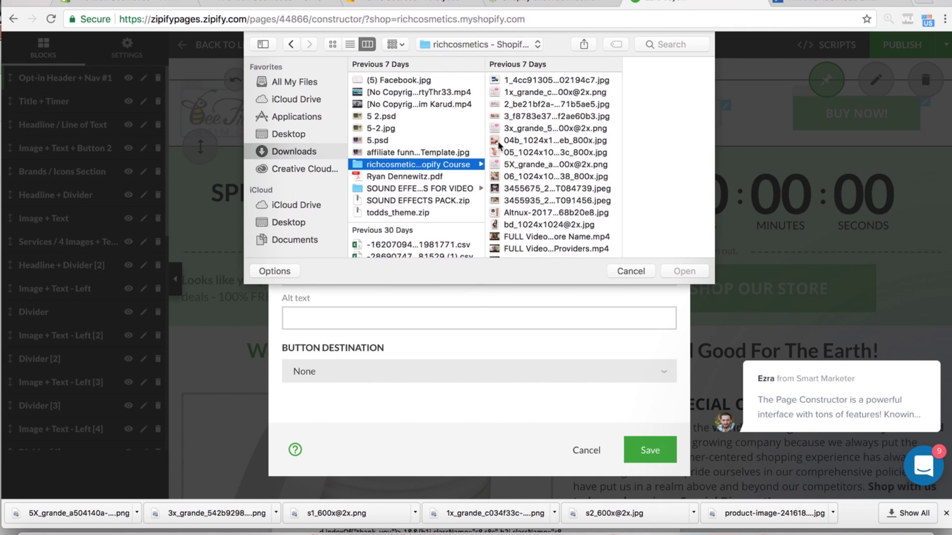
scroll(538, 175, "down", 10)
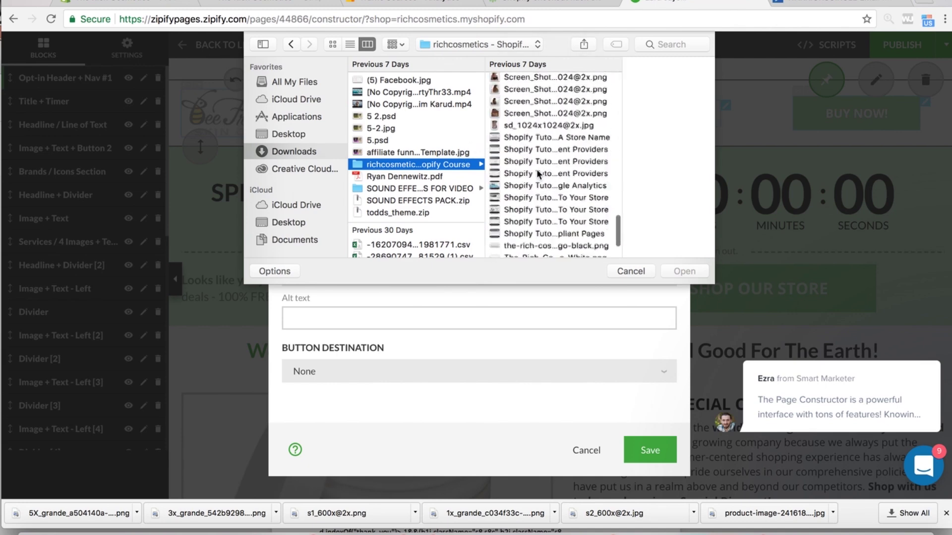
left_click(527, 191)
left_click(527, 180)
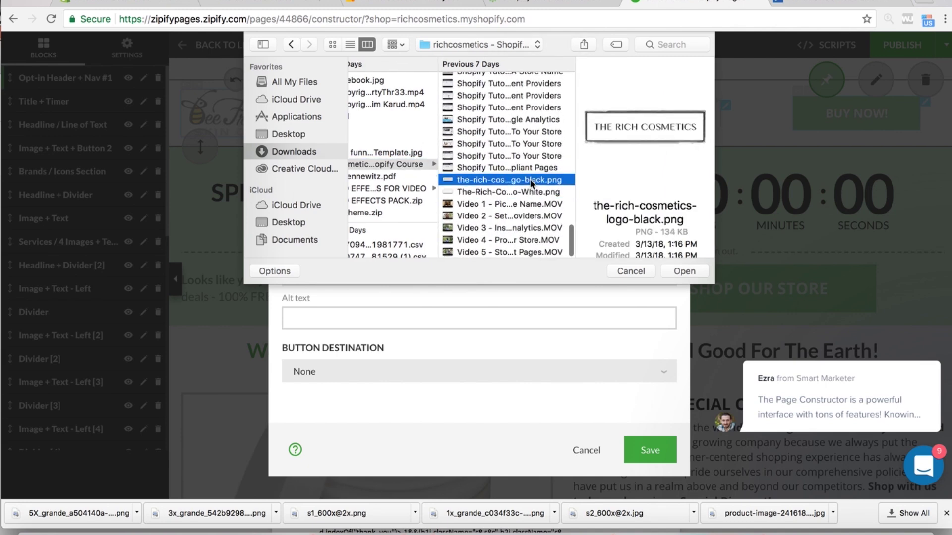
left_click(683, 272)
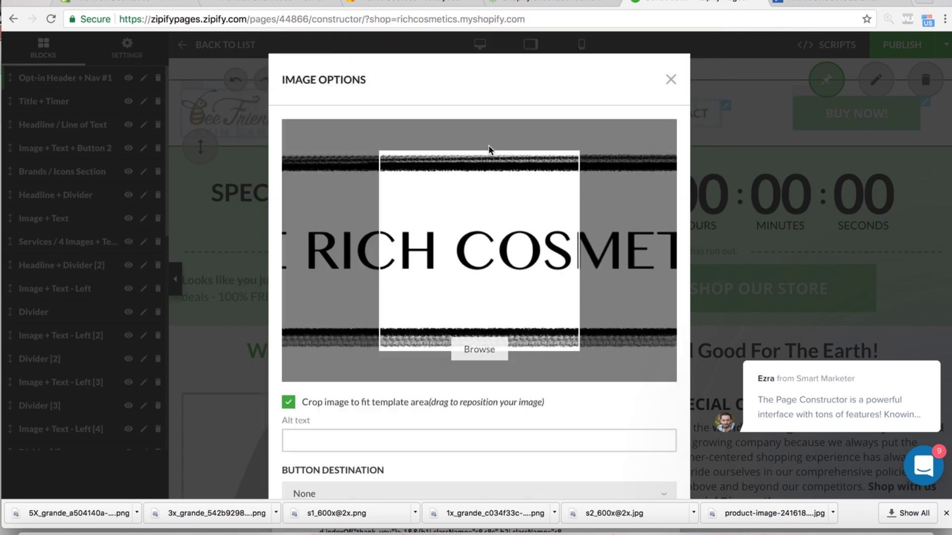
- Shift the Rich Cosmetics logo around the crop box, then discard it and close Image Options
left_click_drag(418, 274, 452, 268)
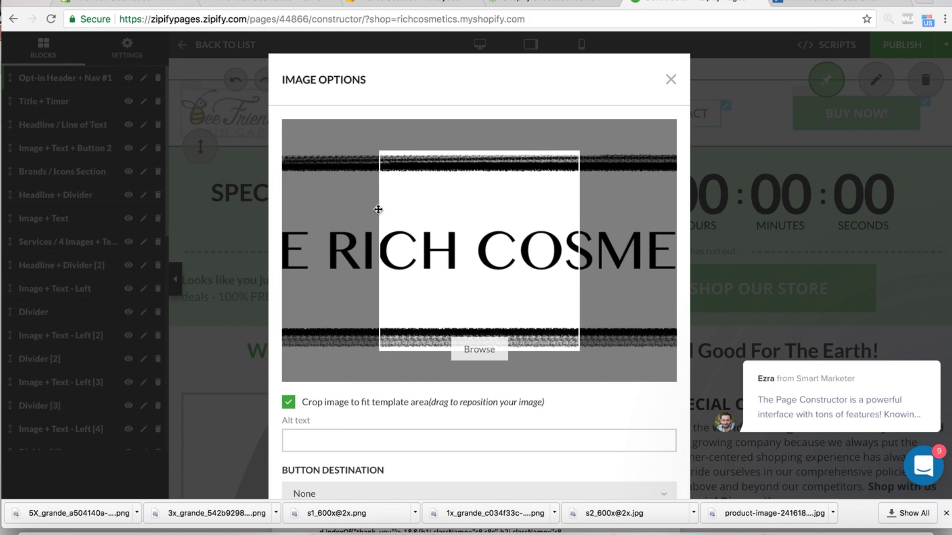
left_click_drag(379, 206, 491, 290)
left_click_drag(514, 256, 651, 309)
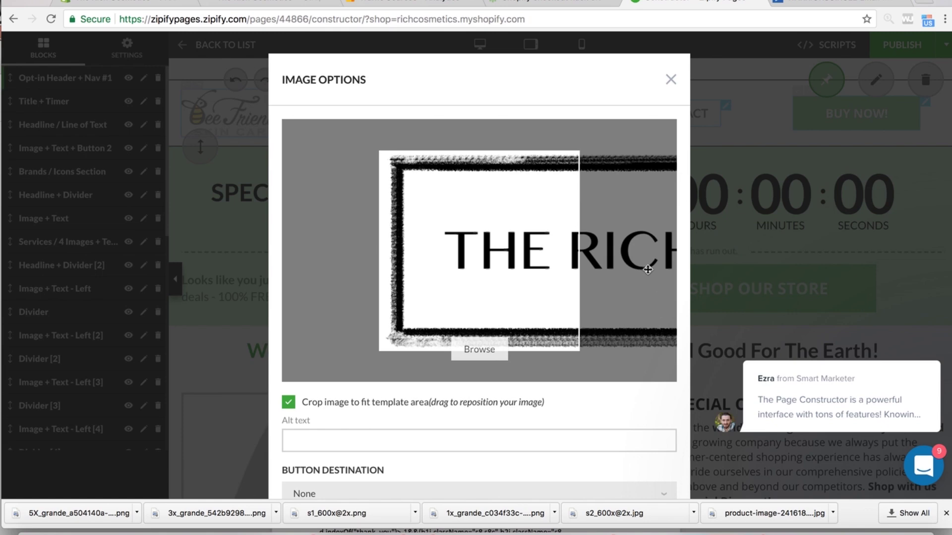
left_click_drag(649, 270, 593, 213)
scroll(463, 295, "down", 3)
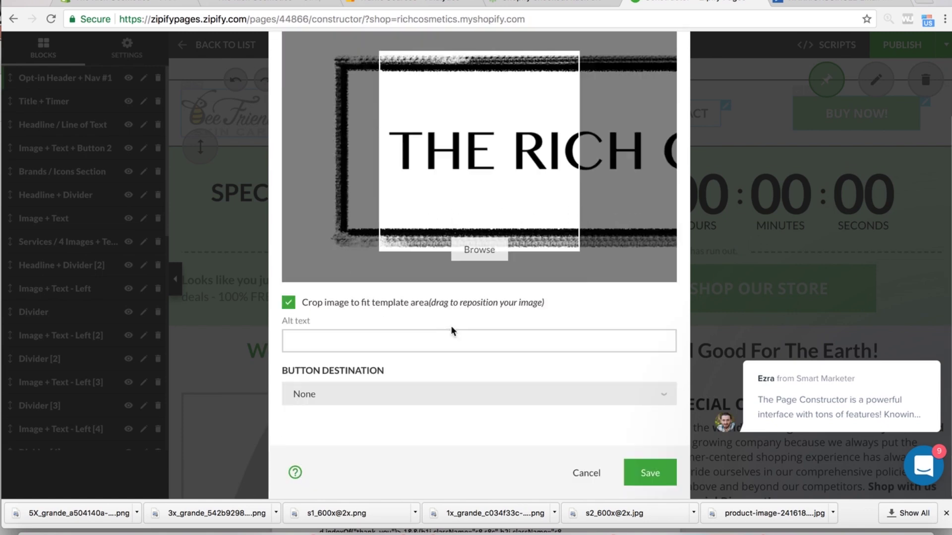
scroll(452, 331, "up", 3)
left_click_drag(503, 254, 439, 151)
left_click_drag(623, 201, 562, 281)
left_click_drag(436, 319, 342, 311)
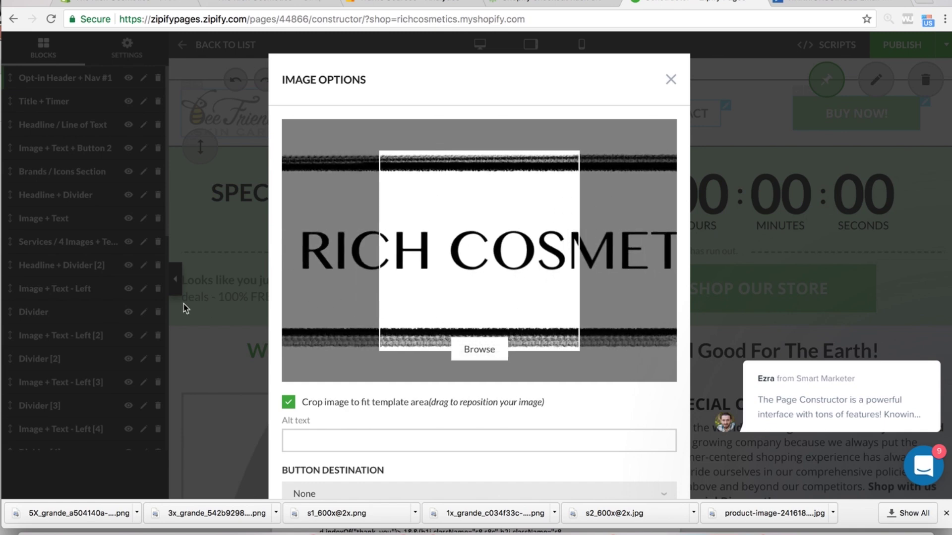
left_click_drag(332, 243, 524, 249)
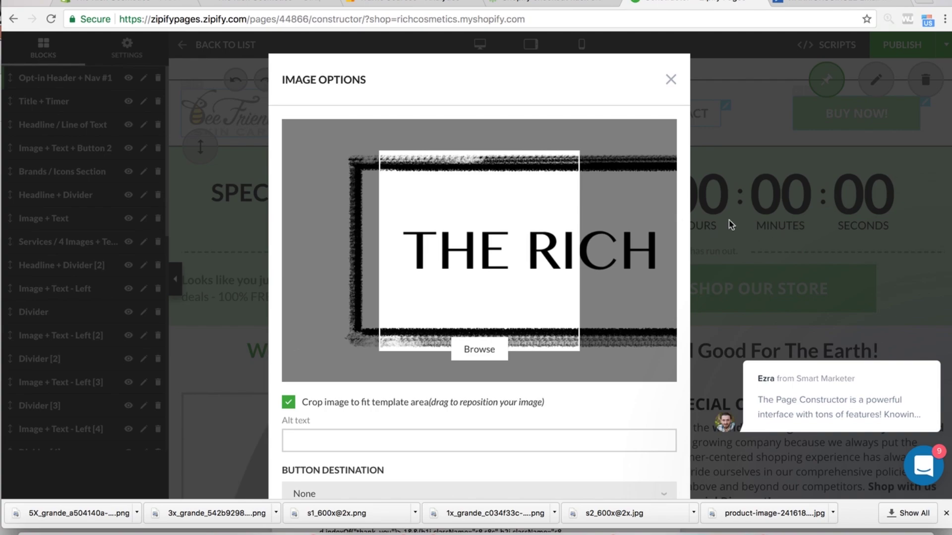
left_click(672, 79)
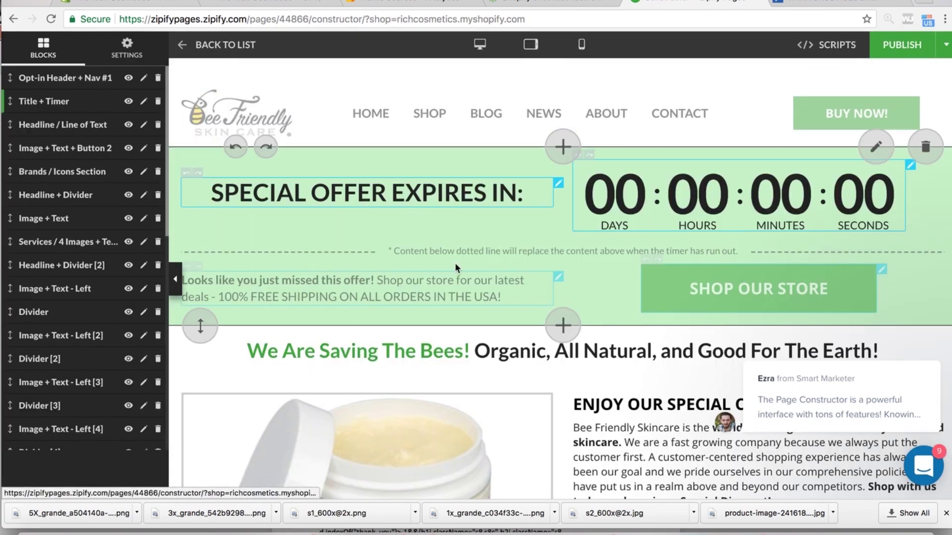
scroll(454, 263, "down", 10)
scroll(456, 269, "down", 20)
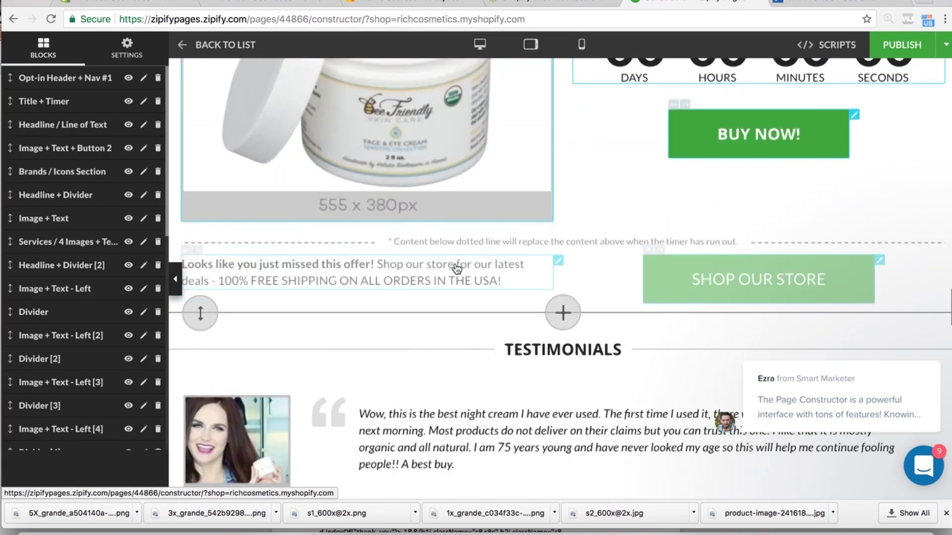
scroll(456, 268, "up", 15)
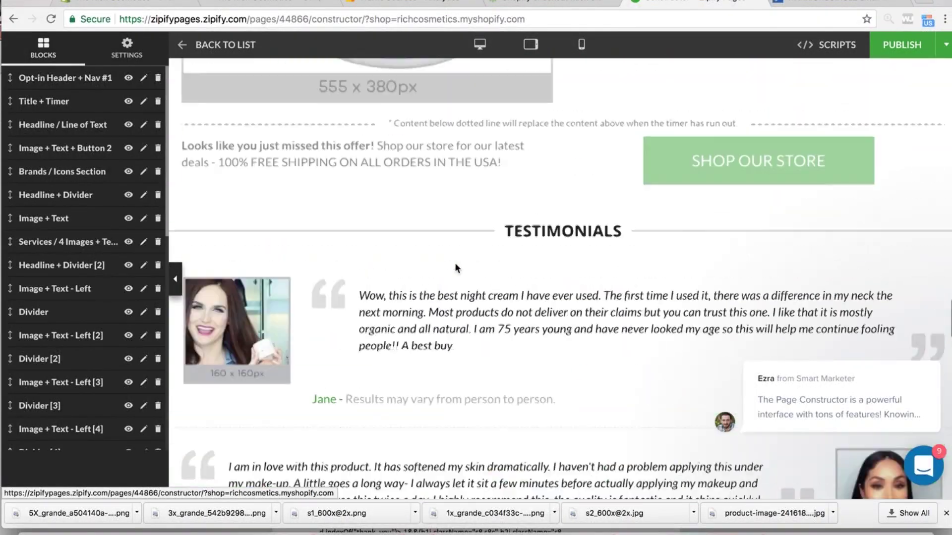
scroll(456, 268, "down", 12)
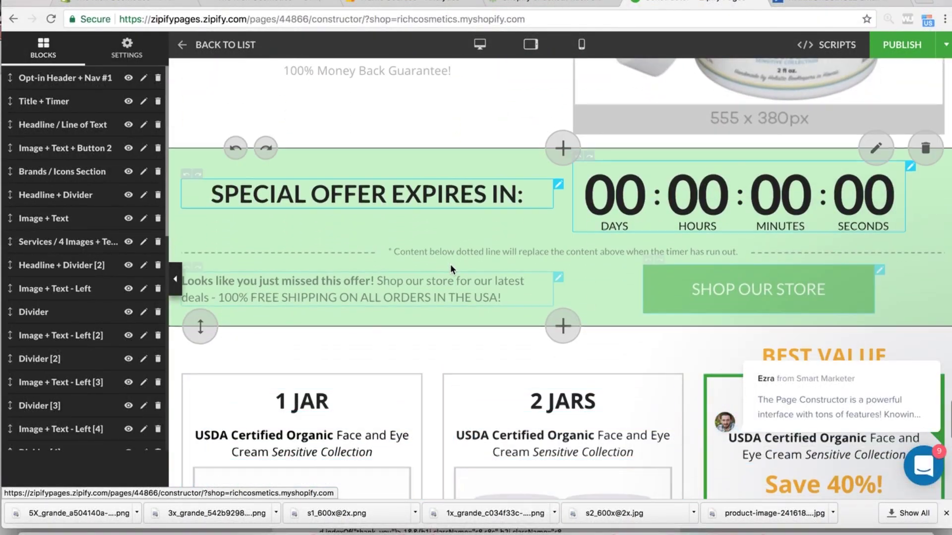
scroll(450, 268, "up", 6)
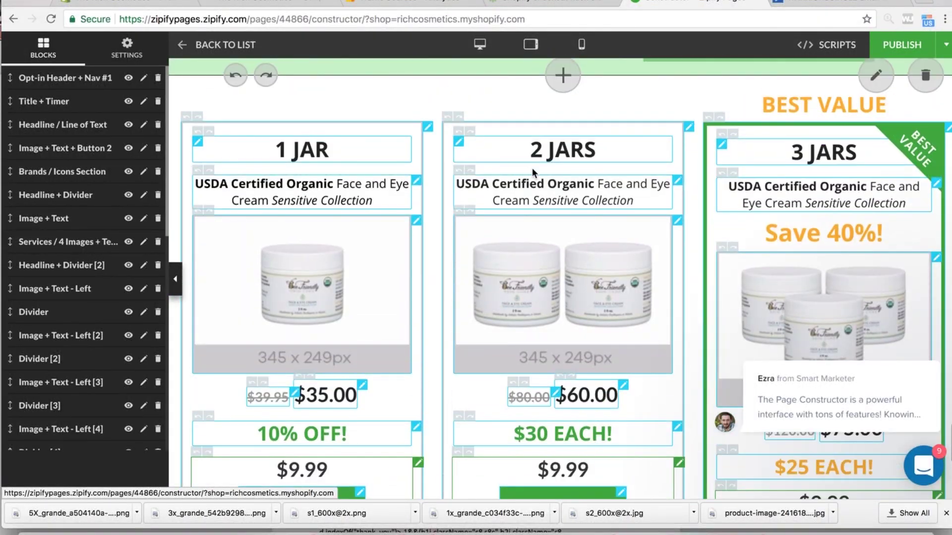
scroll(683, 138, "up", 10)
scroll(684, 138, "down", 10)
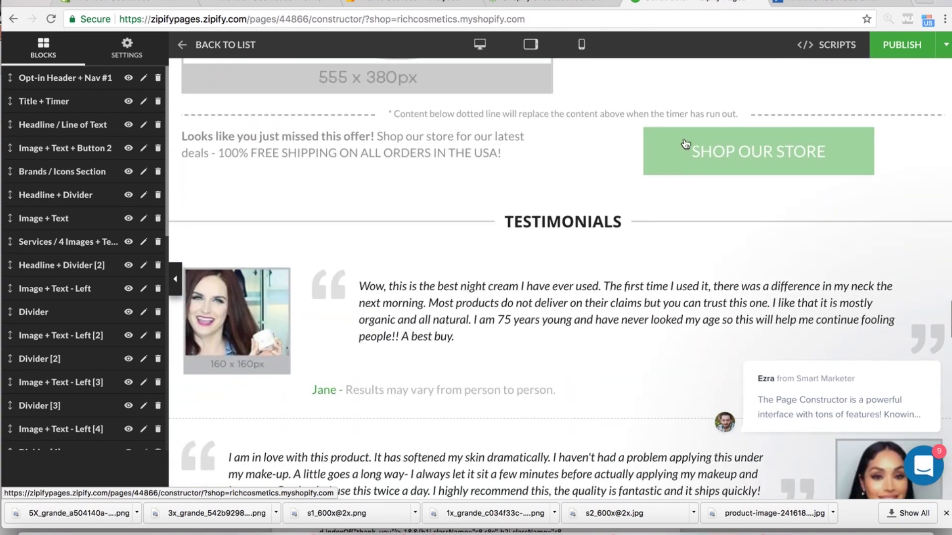
scroll(683, 138, "up", 10)
scroll(684, 143, "down", 10)
scroll(684, 142, "up", 8)
scroll(685, 143, "up", 6)
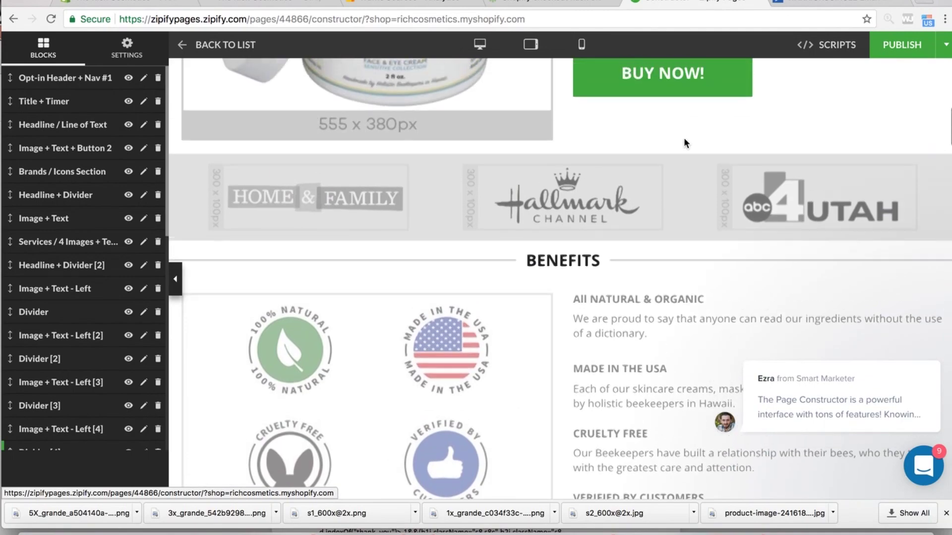
scroll(684, 141, "up", 8)
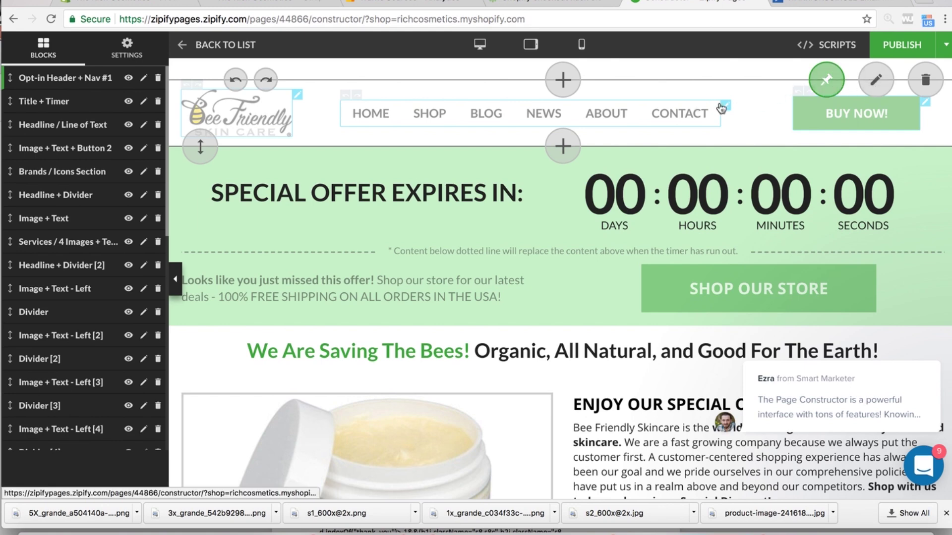
- Open the header navigation bar settings twice and close them without saving changes
left_click(692, 106)
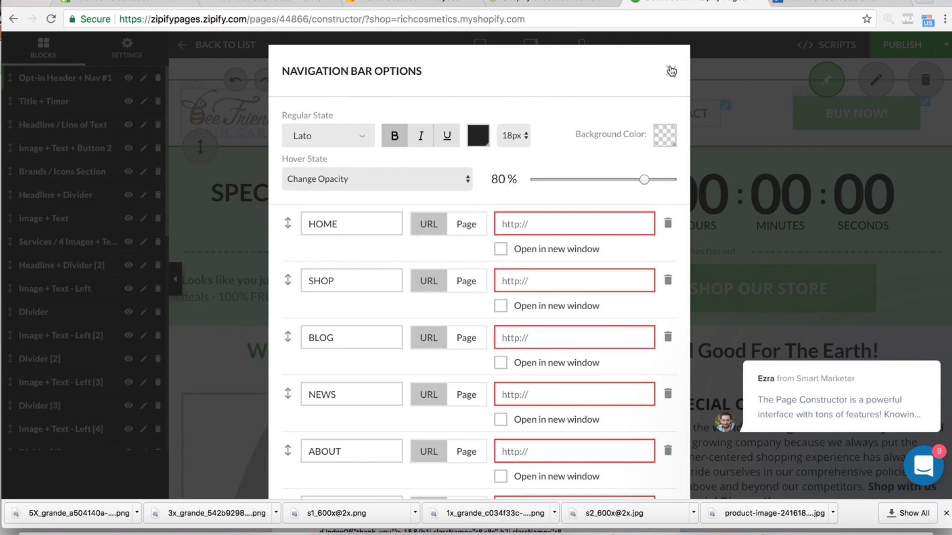
left_click(670, 70)
left_click(727, 107)
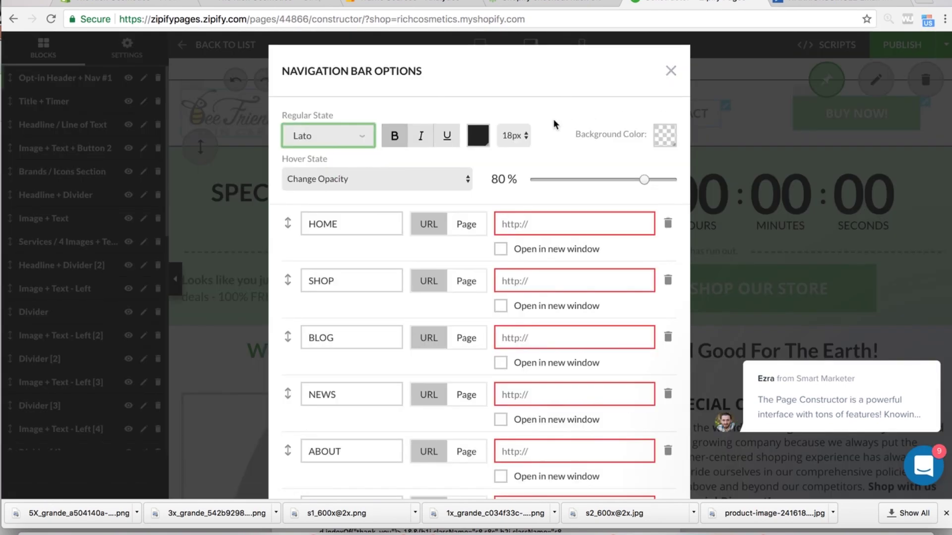
scroll(555, 125, "down", 3)
left_click(599, 474)
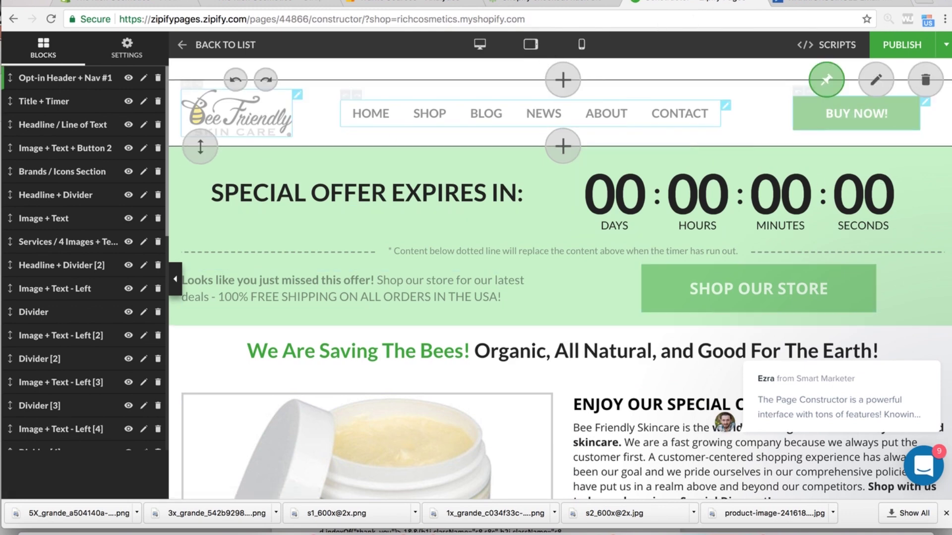
- Open the offer block photo's Image Options and browse candidate replacement image files
left_click(709, 3)
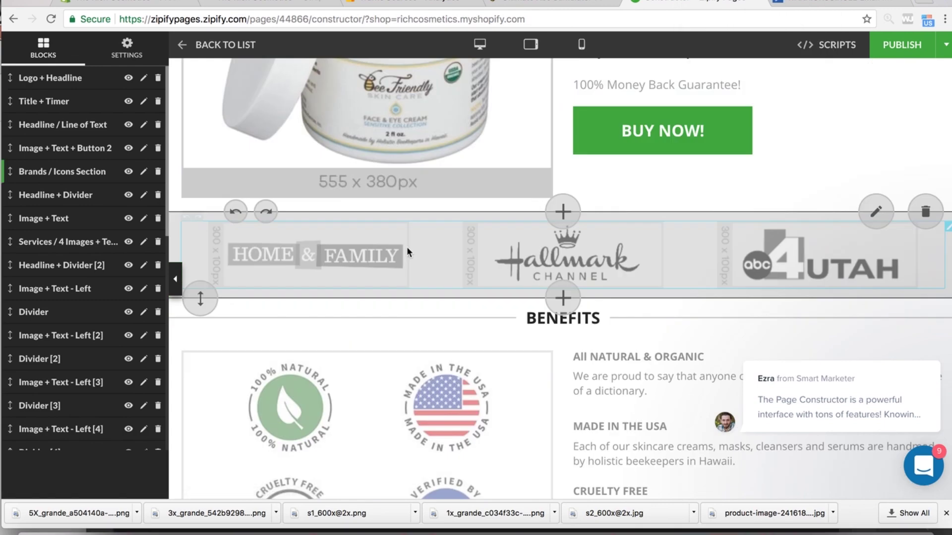
scroll(454, 154, "up", 5)
left_click(420, 206)
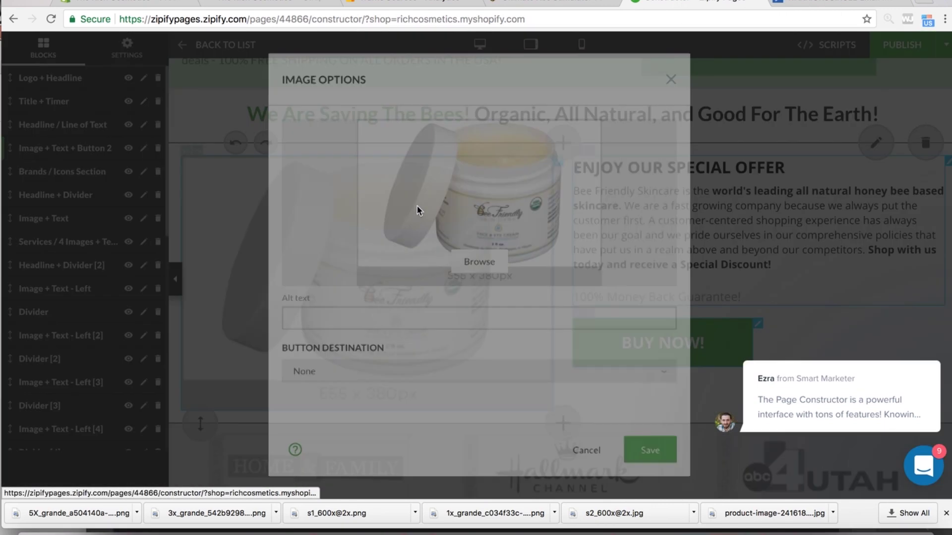
left_click(477, 262)
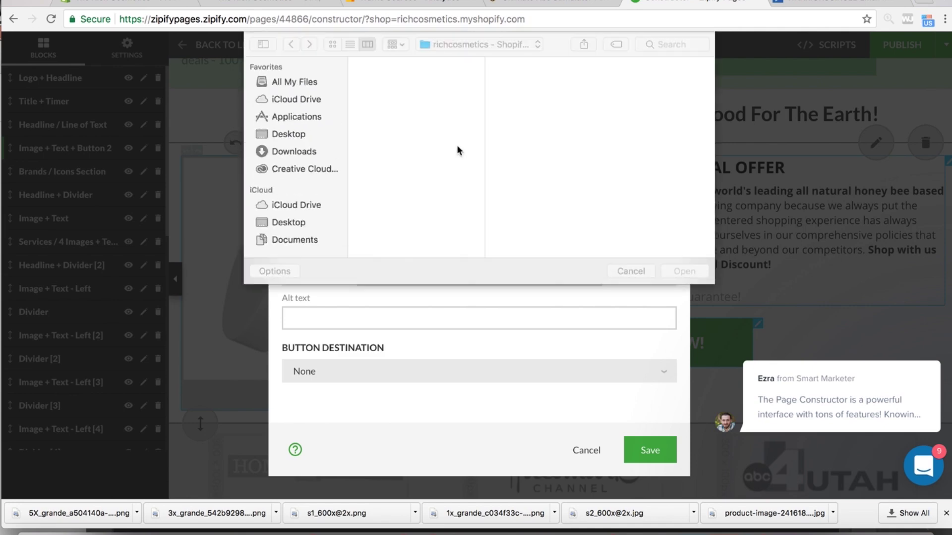
scroll(381, 209, "down", 10)
left_click(392, 126)
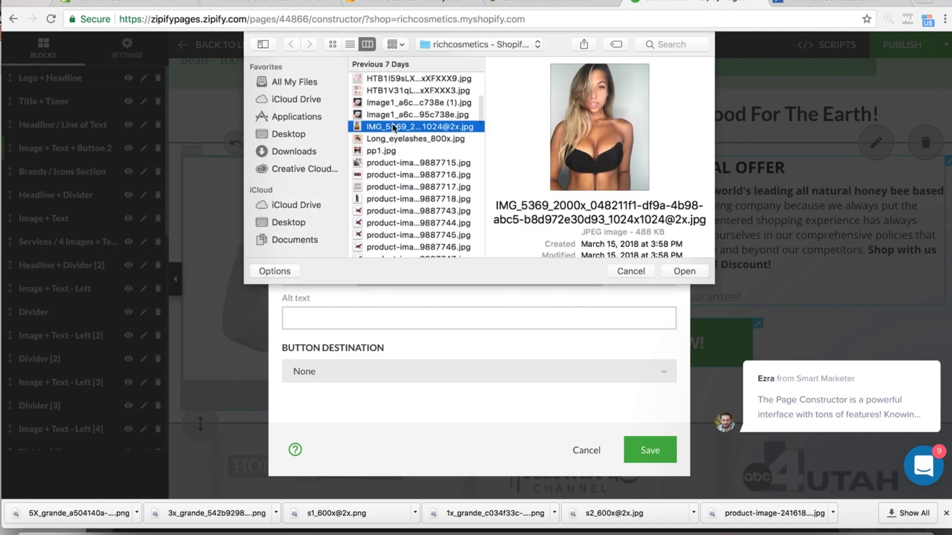
left_click(394, 139)
left_click(397, 151)
left_click(399, 174)
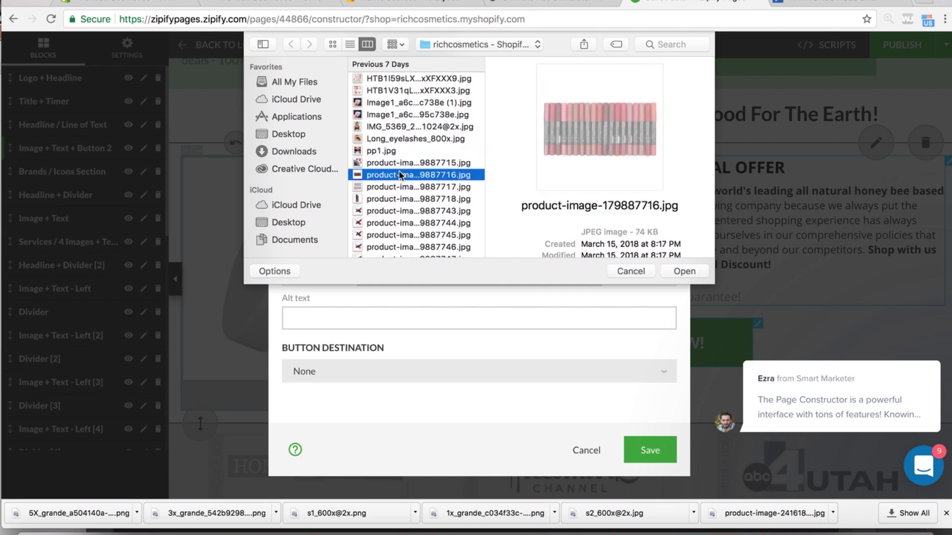
left_click(402, 198)
left_click(403, 211)
scroll(403, 217, "down", 15)
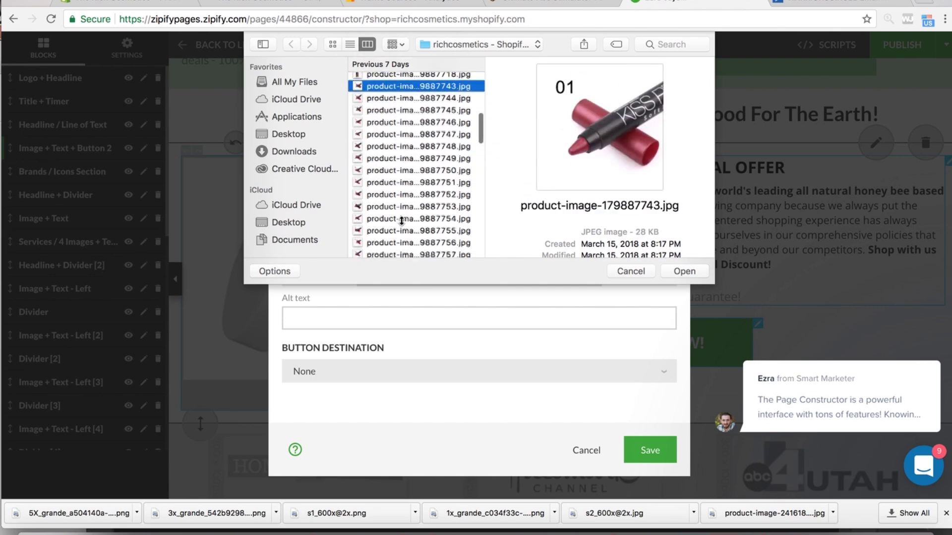
- Pick the black strapless bra photo Screen_Shot_2018-02-17_at_11.40.43_AM and save it to the offer block
left_click(400, 209)
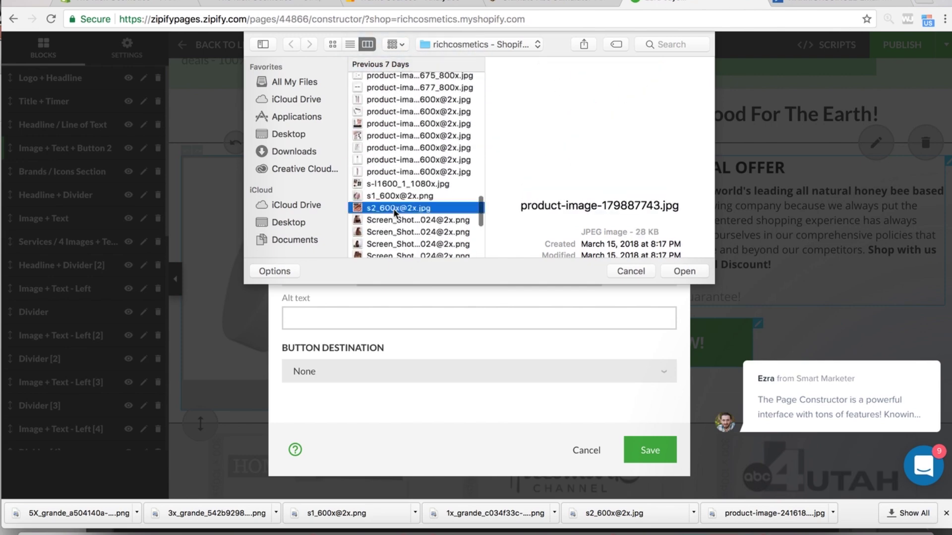
left_click(397, 232)
scroll(395, 244, "down", 3)
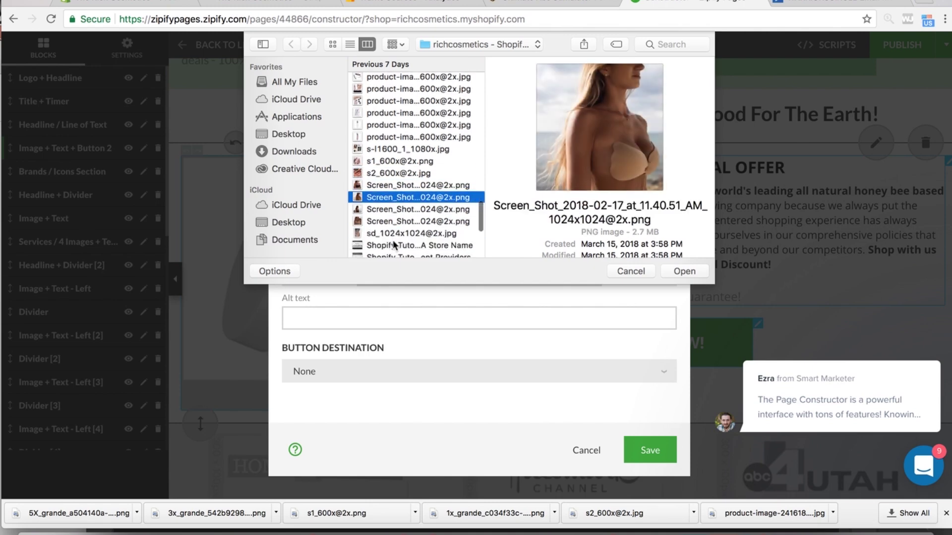
left_click(387, 222)
left_click(387, 209)
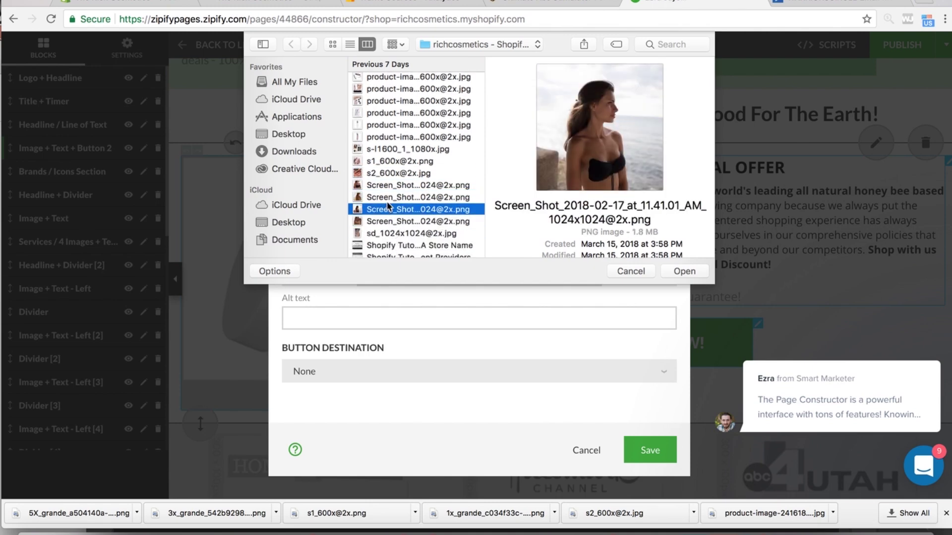
left_click(387, 223)
left_click(387, 233)
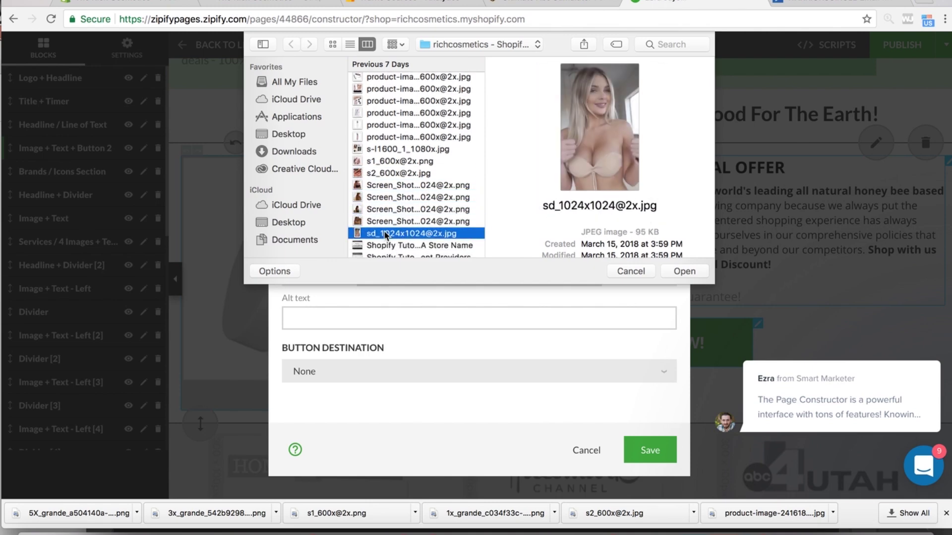
left_click(393, 187)
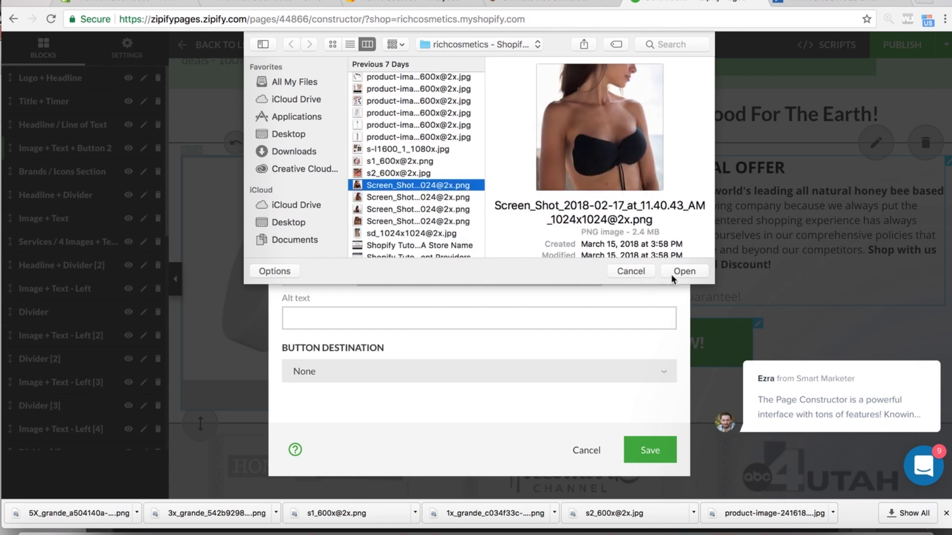
left_click(425, 208)
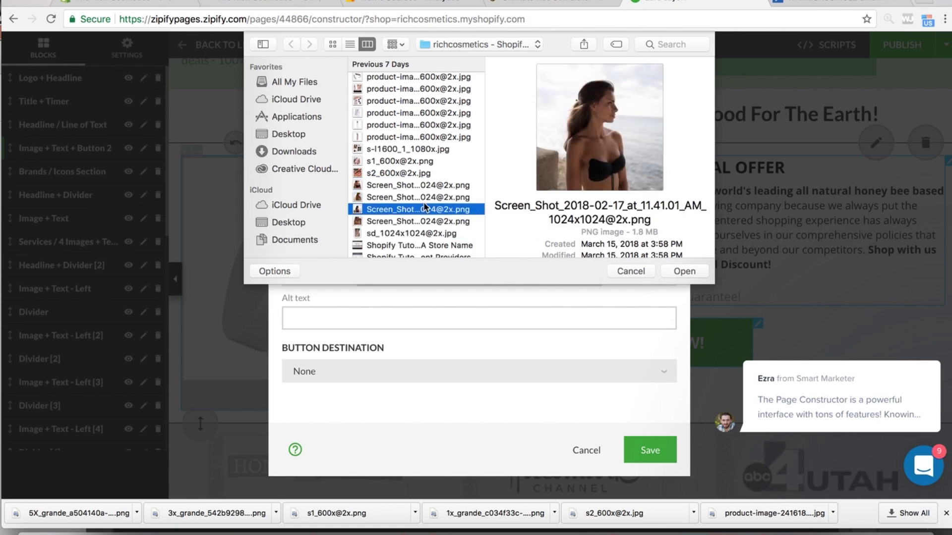
left_click(393, 222)
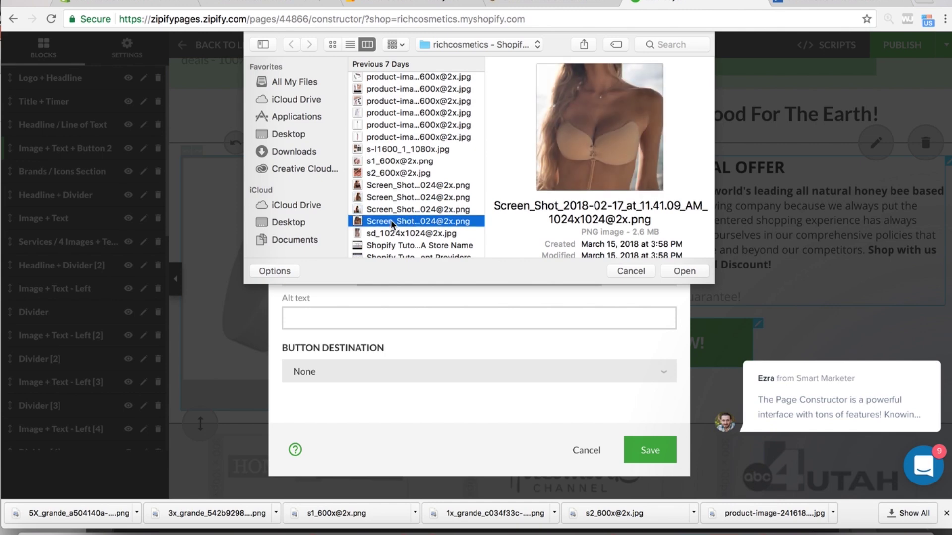
left_click(389, 230)
left_click(392, 196)
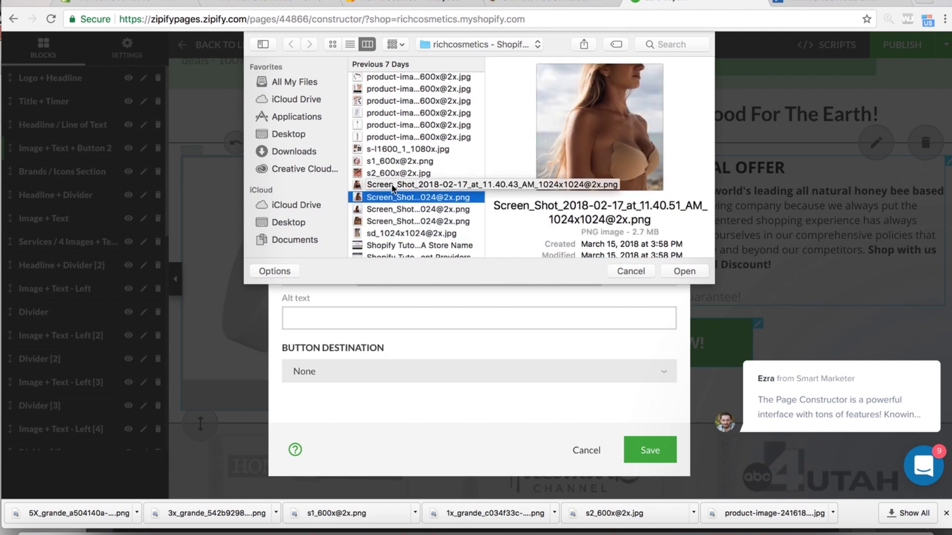
left_click(392, 187)
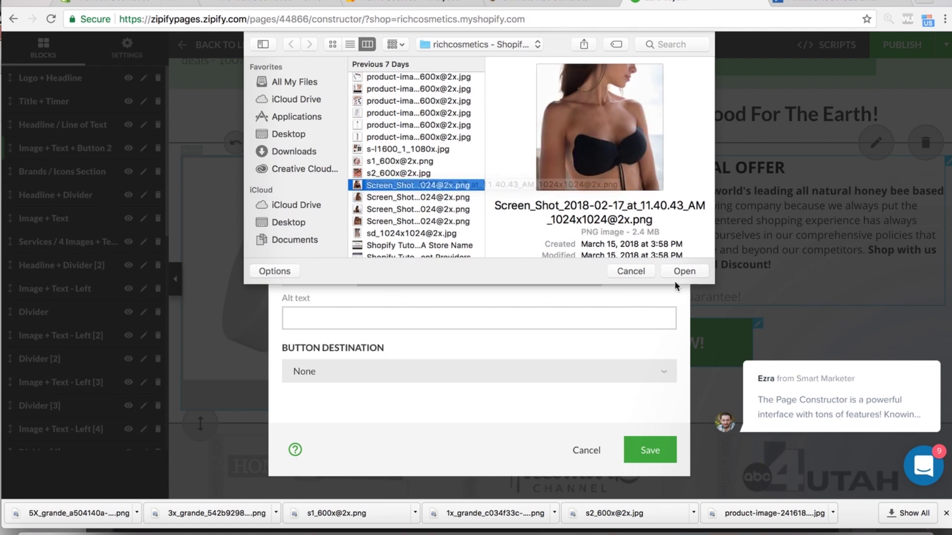
left_click(684, 272)
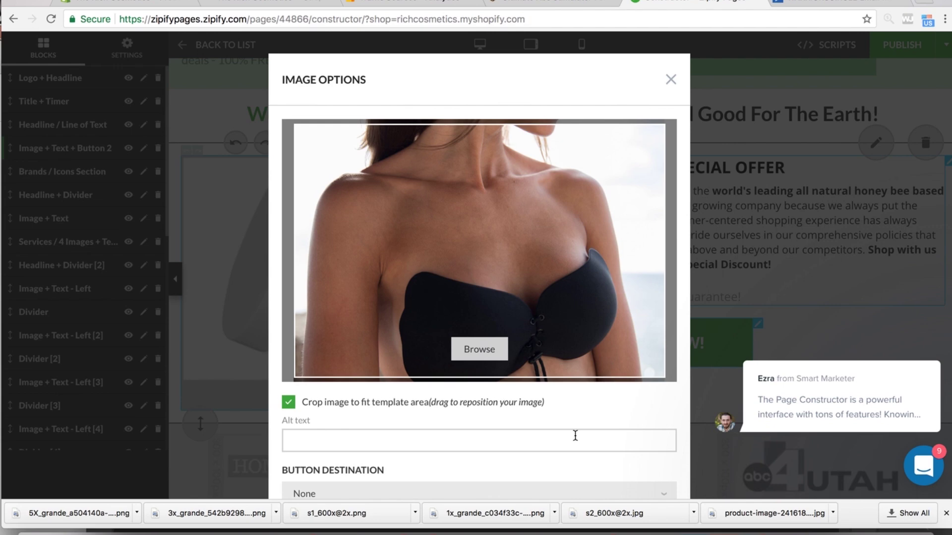
scroll(575, 436, "down", 3)
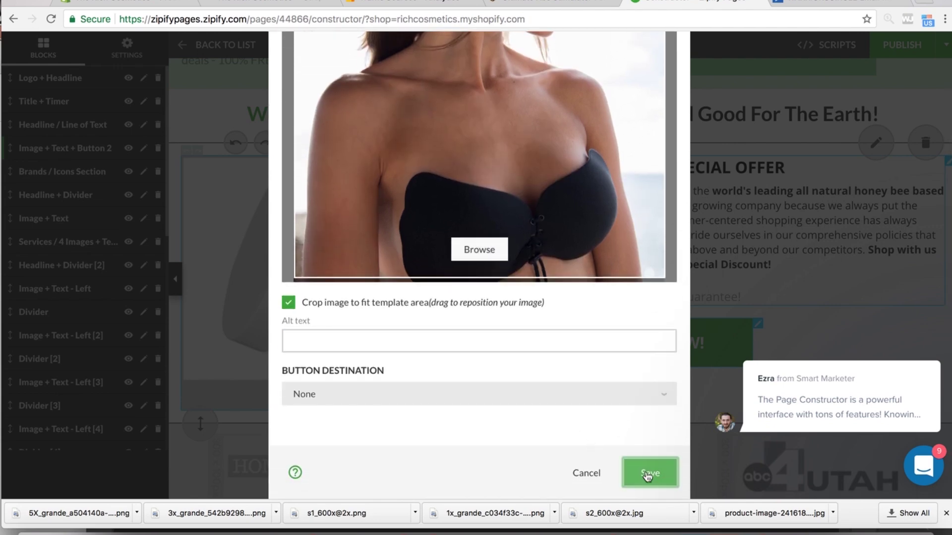
left_click(648, 475)
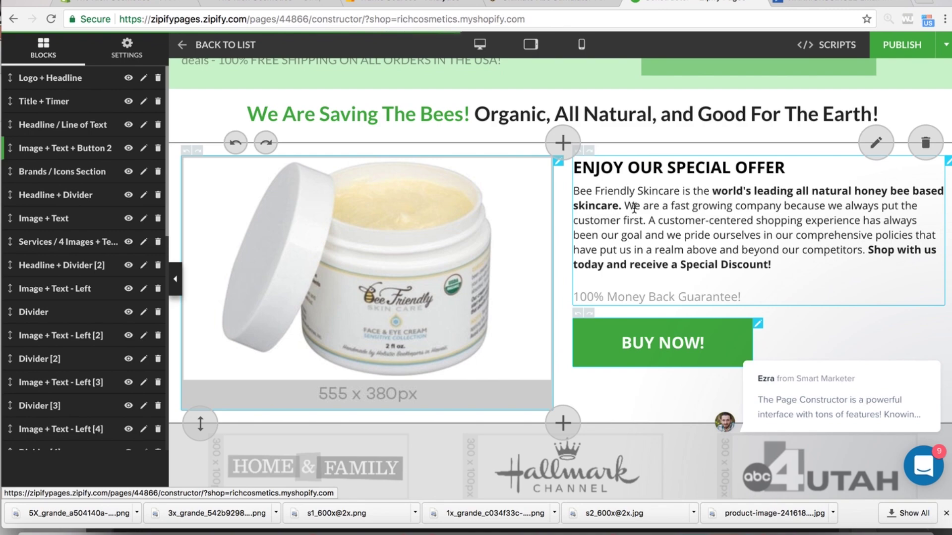
- Dismiss the chat notification and open the 'ENJOY OUR SPECIAL OFFER' text for editing
scroll(642, 206, "down", 1)
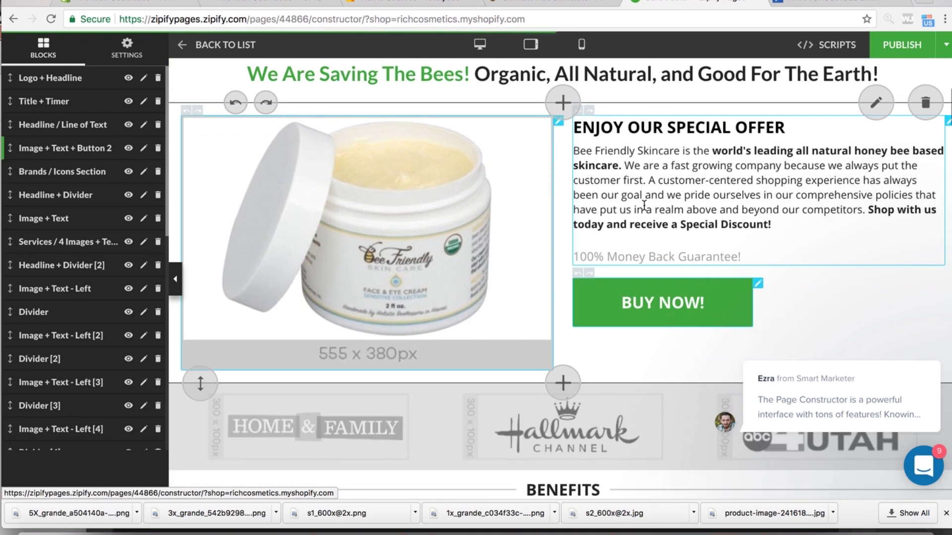
scroll(644, 206, "up", 2)
scroll(645, 209, "down", 3)
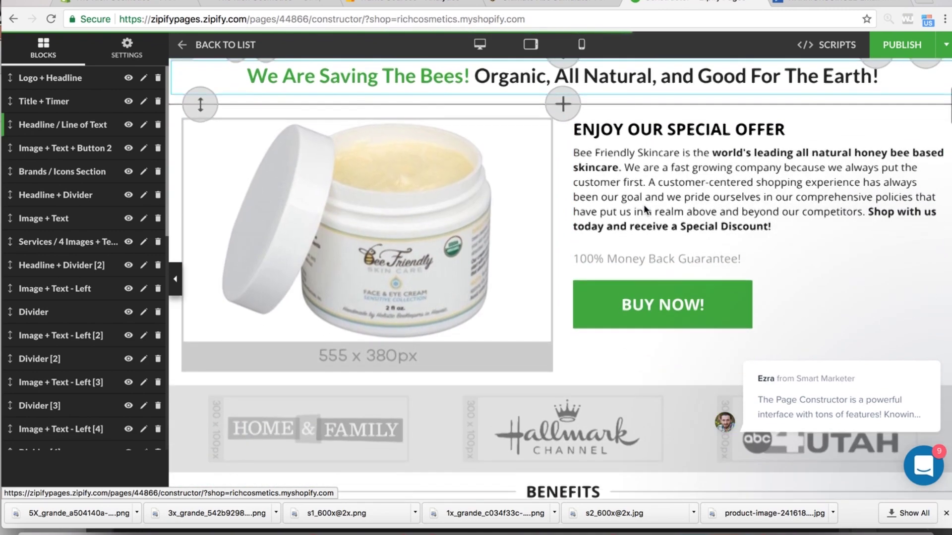
scroll(644, 204, "down", 3)
scroll(644, 204, "up", 4)
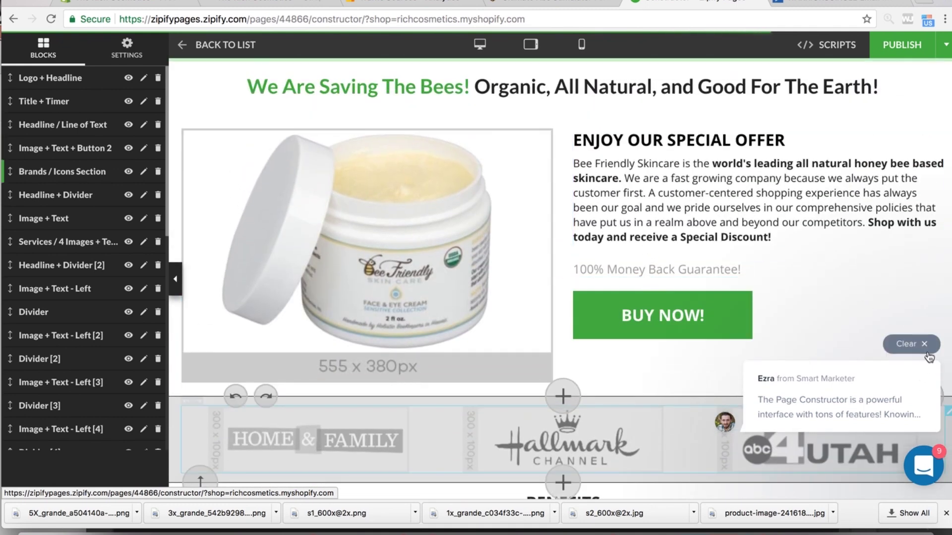
left_click(925, 347)
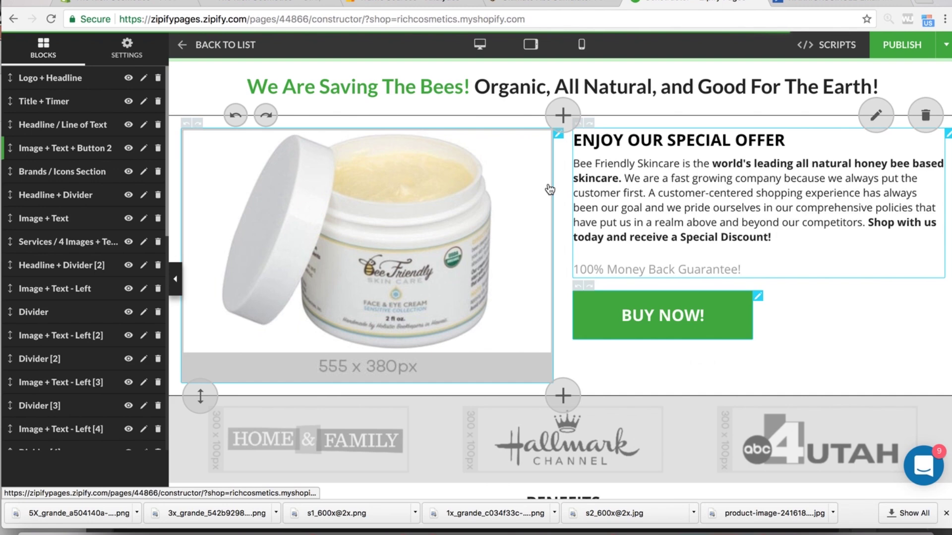
left_click(645, 141)
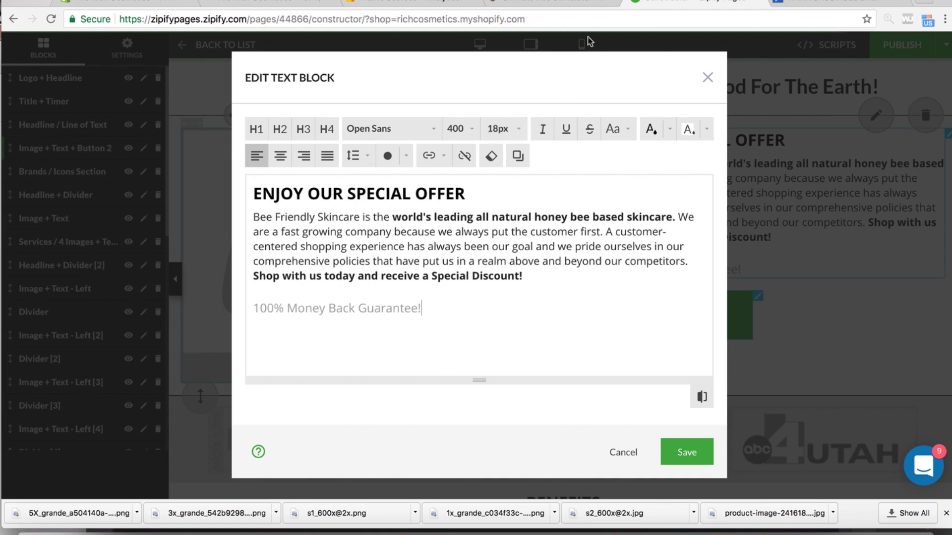
- Pause the screen recorder from the top of the screen
left_click(694, 0)
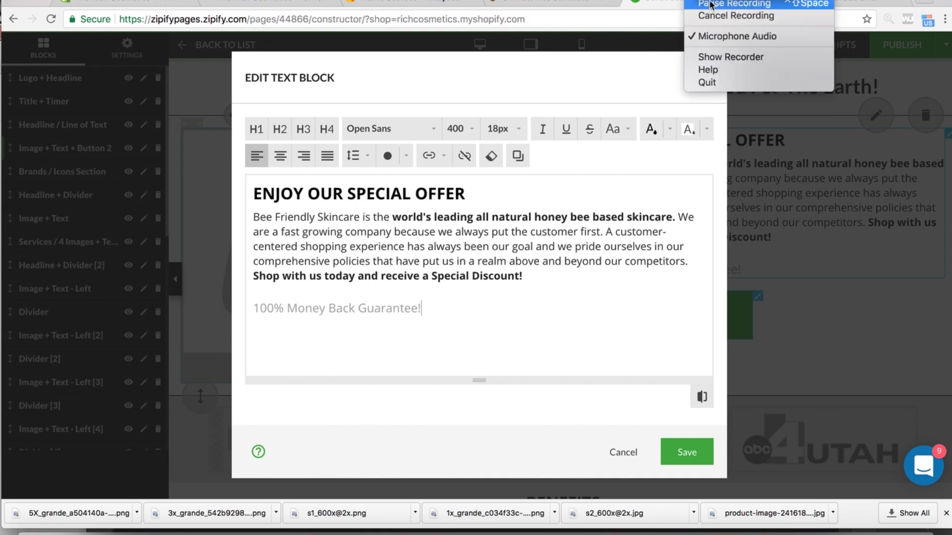
left_click(710, 4)
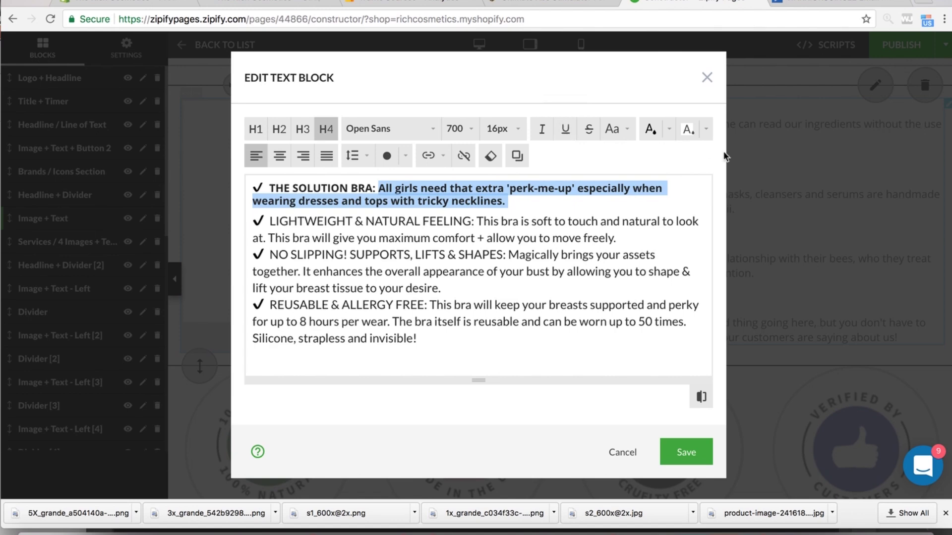
- Try H2 and H1 sizes on the first bullet line before returning it to H4
left_click(705, 131)
left_click(705, 132)
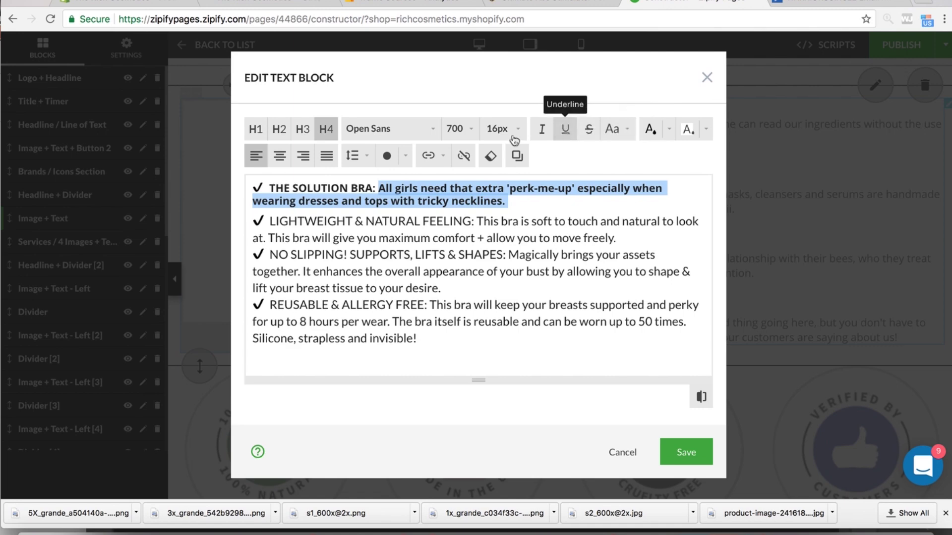
left_click(278, 132)
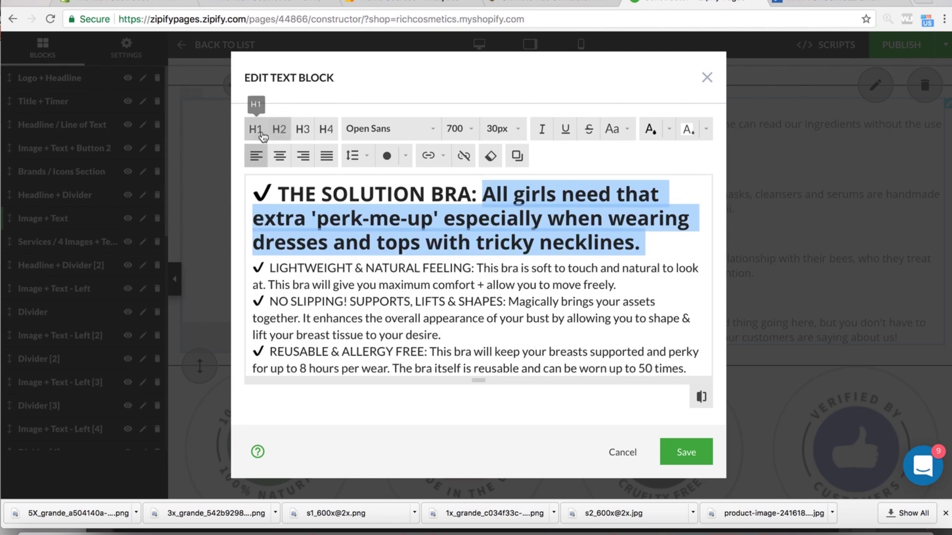
left_click(256, 129)
left_click(326, 131)
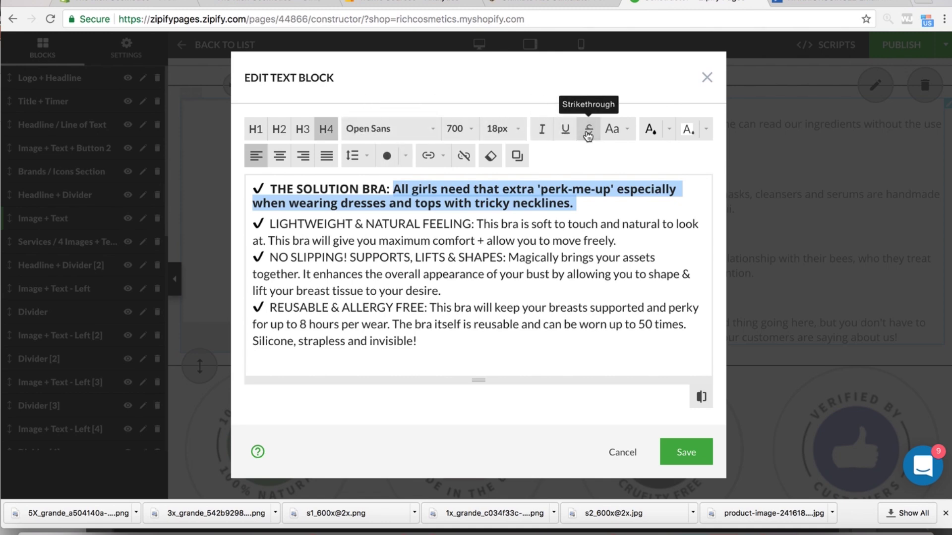
left_click(613, 134)
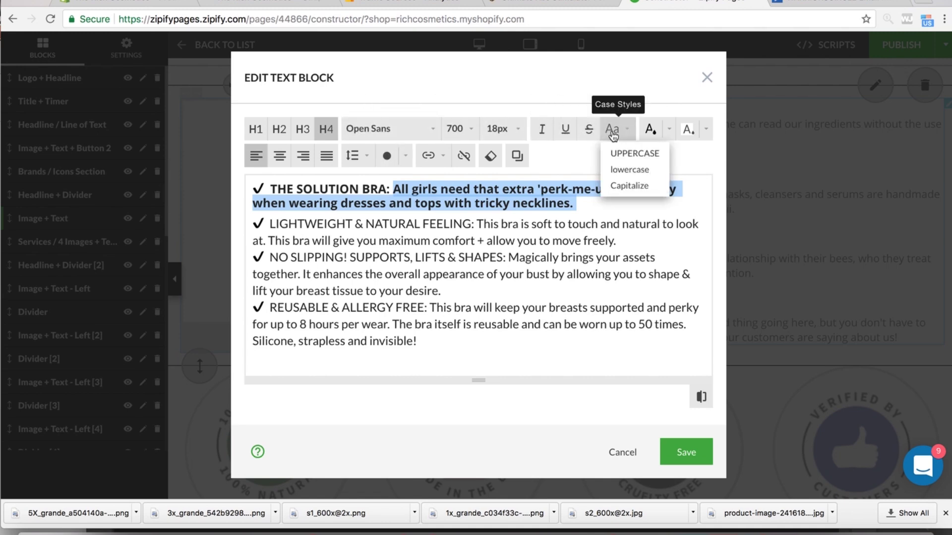
left_click(612, 134)
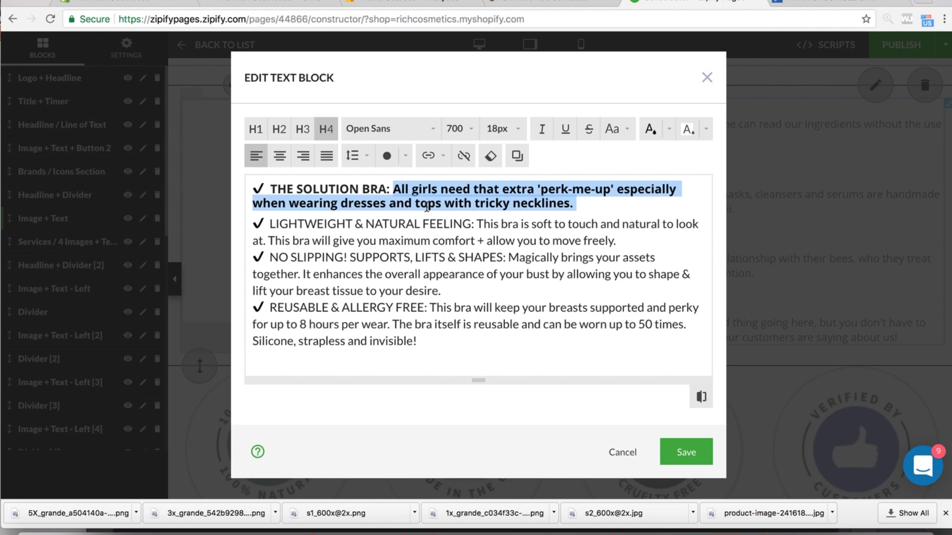
- Select the first bullet's description and turn off H4 so it returns to weight 400
left_click(497, 226)
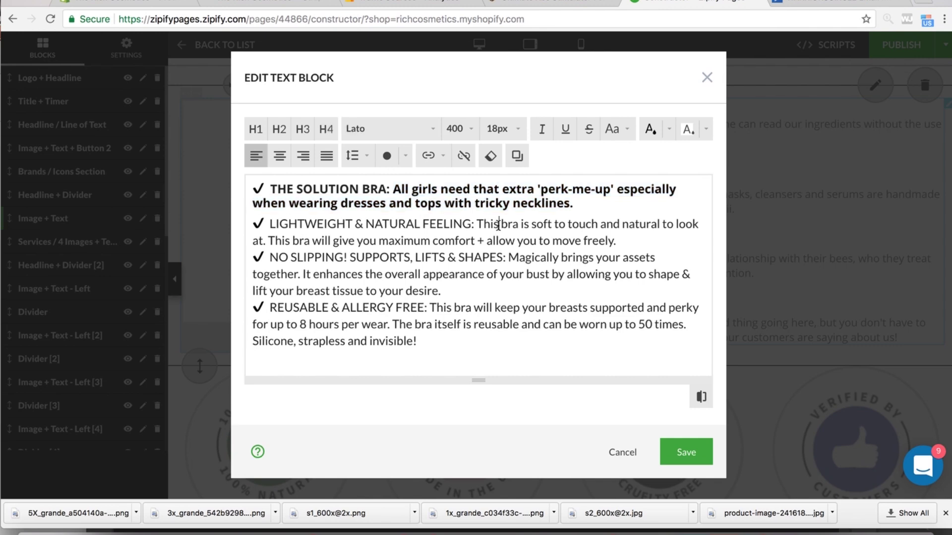
left_click(427, 183)
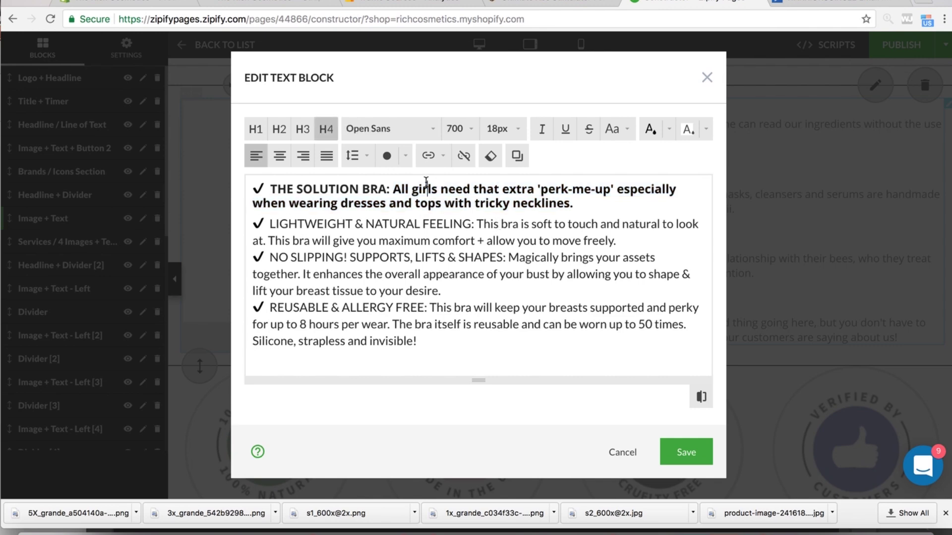
left_click(495, 227)
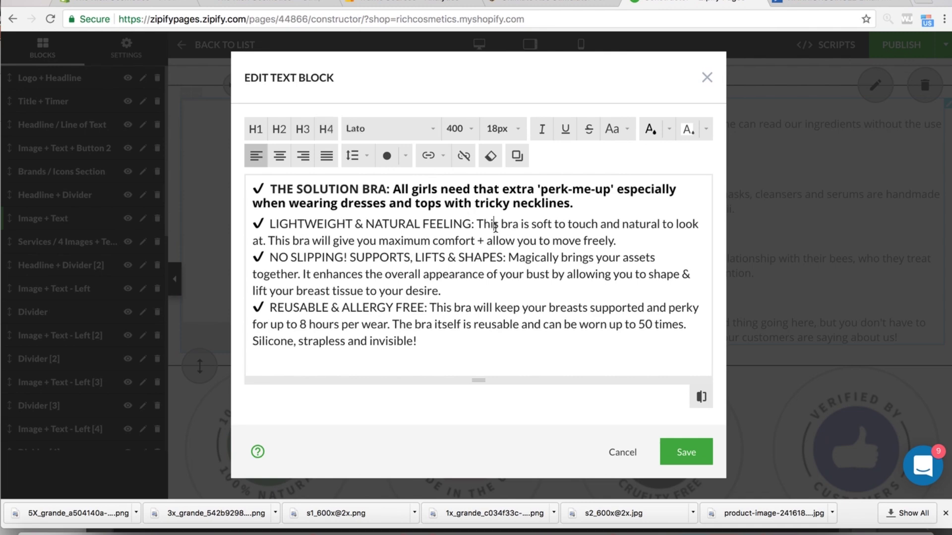
left_click(486, 198)
left_click_drag(395, 189, 575, 203)
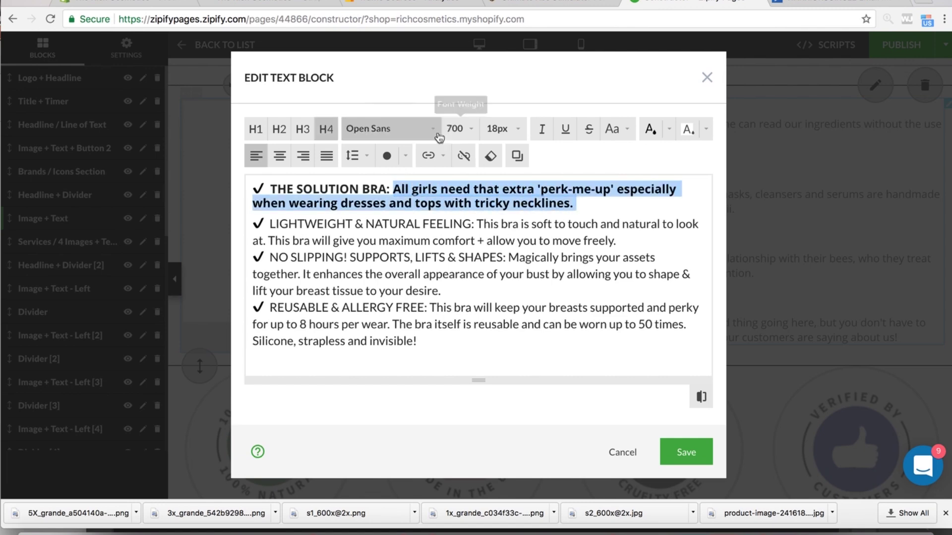
left_click(482, 226)
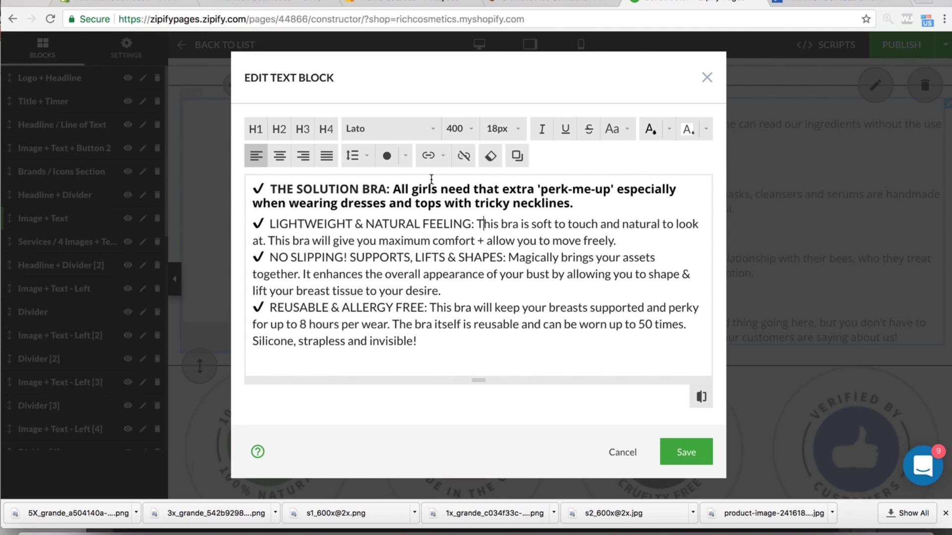
left_click_drag(394, 188, 576, 203)
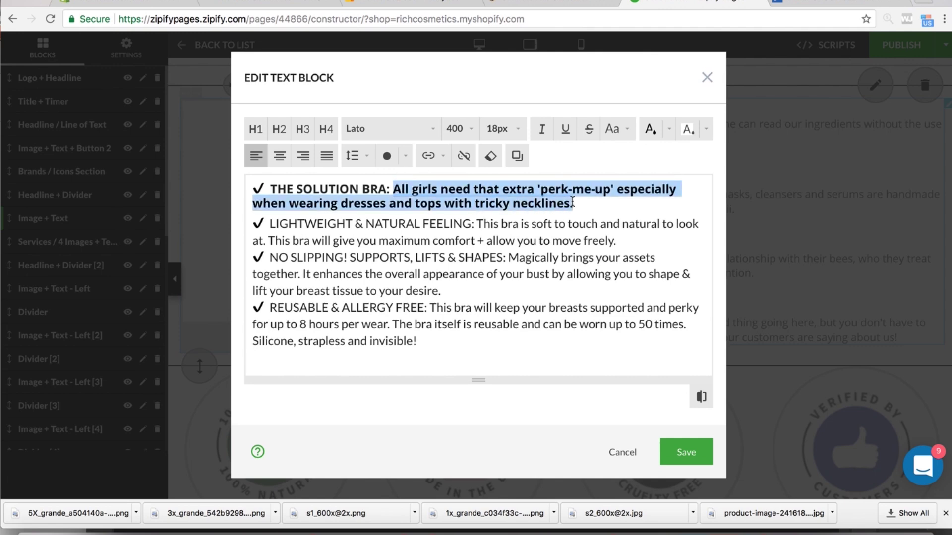
left_click(332, 130)
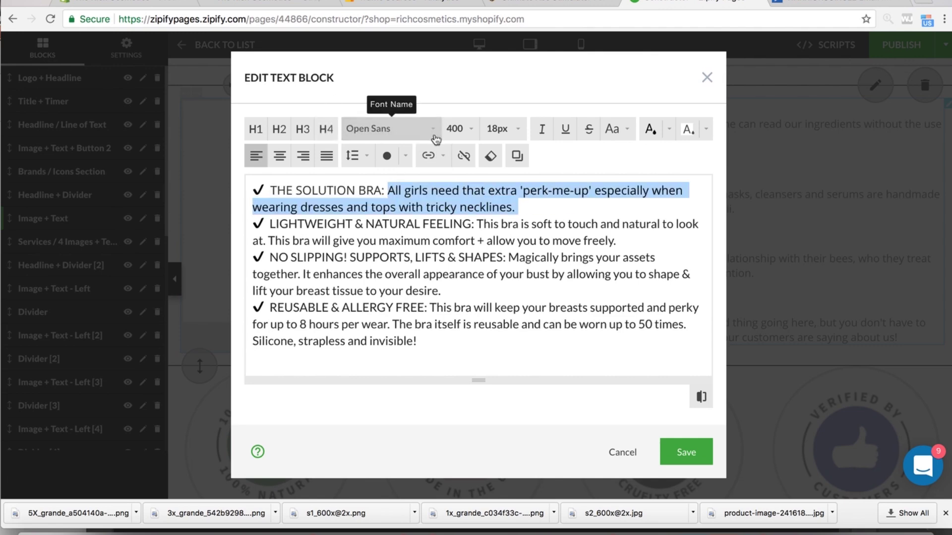
left_click_drag(386, 191, 268, 191)
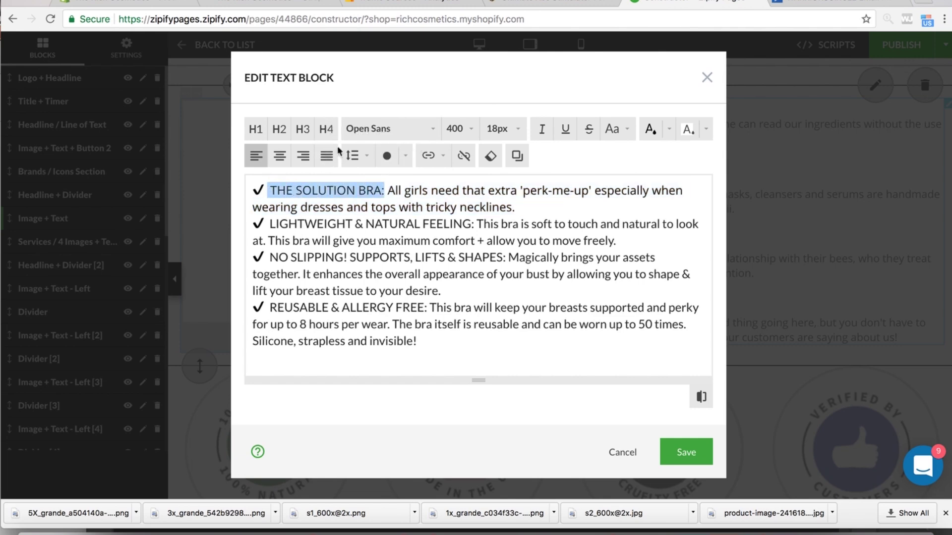
- Experiment with H4 on THE SOLUTION BRA: label, leaving its description without heading style
left_click(321, 133)
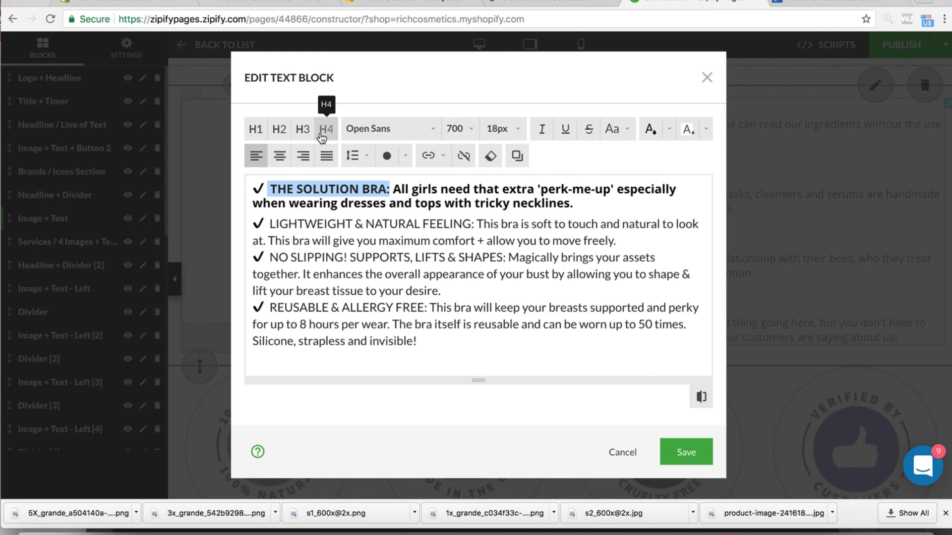
key("ctrl+z")
left_click(386, 191)
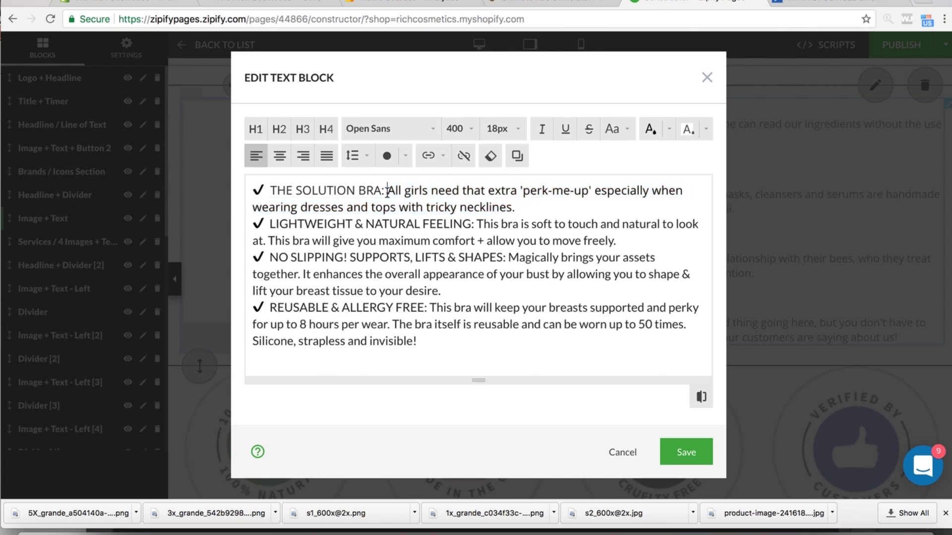
left_click_drag(268, 190, 379, 184)
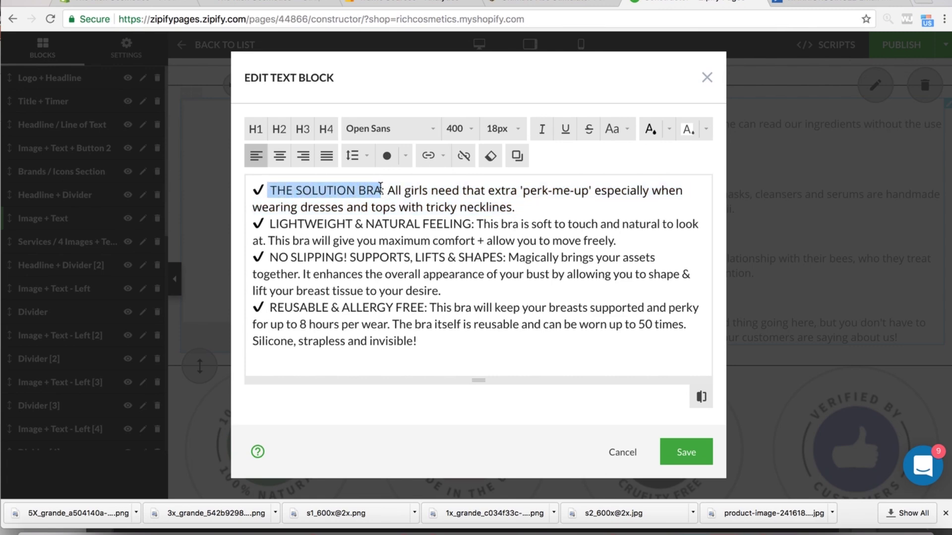
left_click(326, 126)
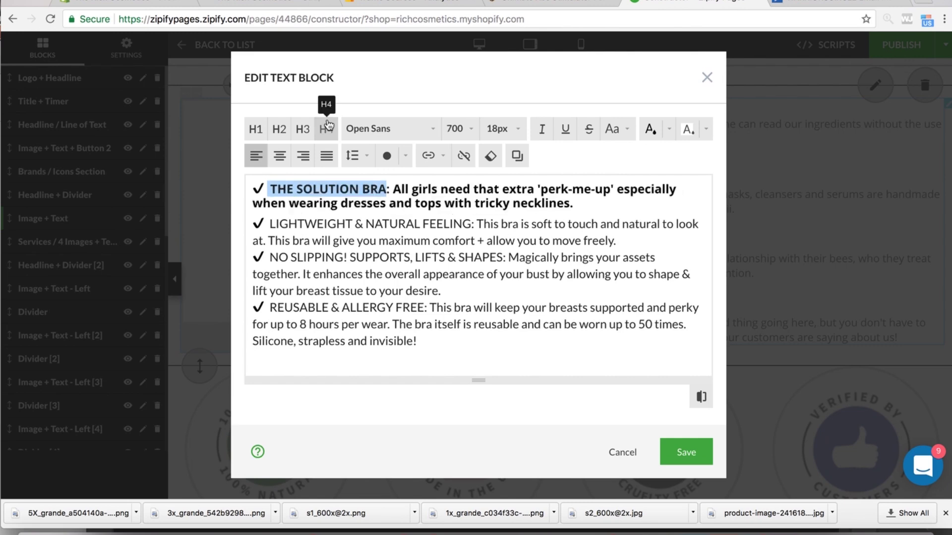
left_click(412, 204)
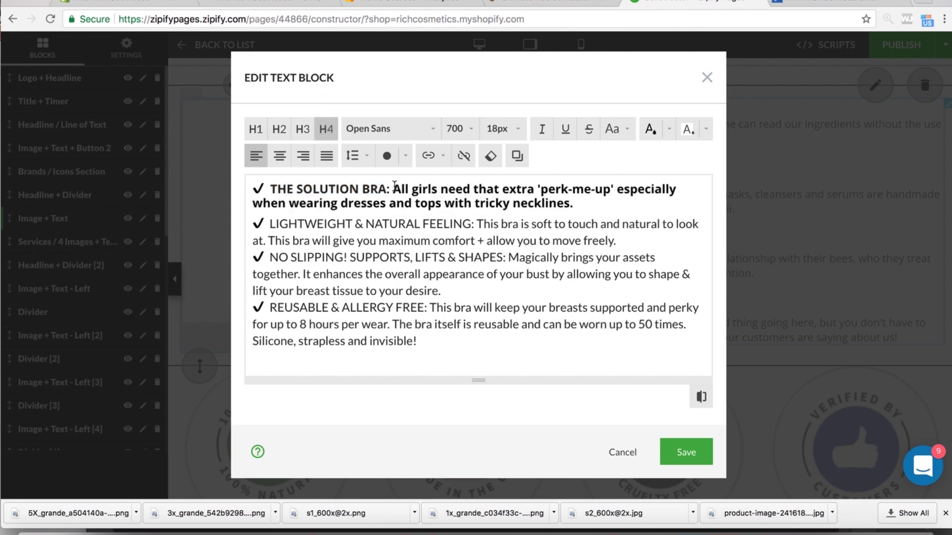
left_click(393, 189)
key("Return")
key("BackSpace")
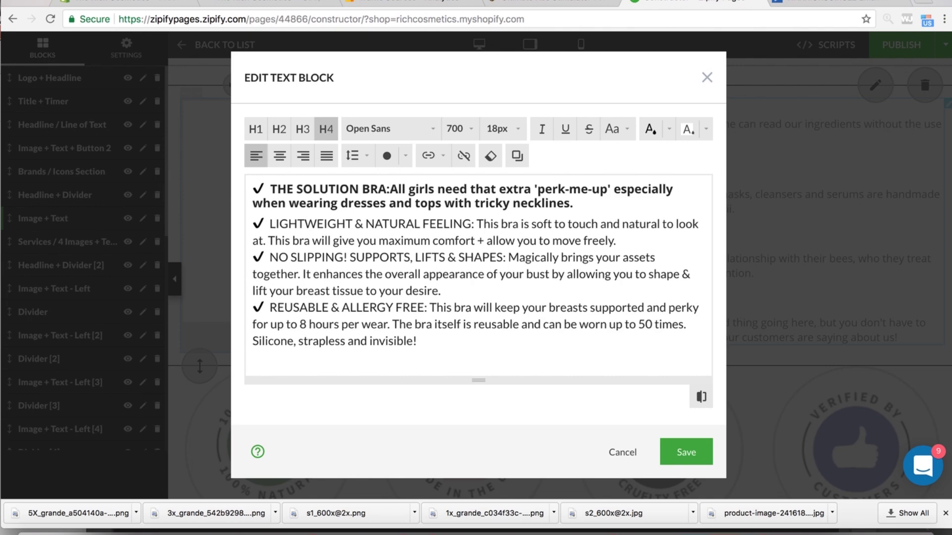
left_click_drag(393, 189, 573, 204)
left_click(325, 130)
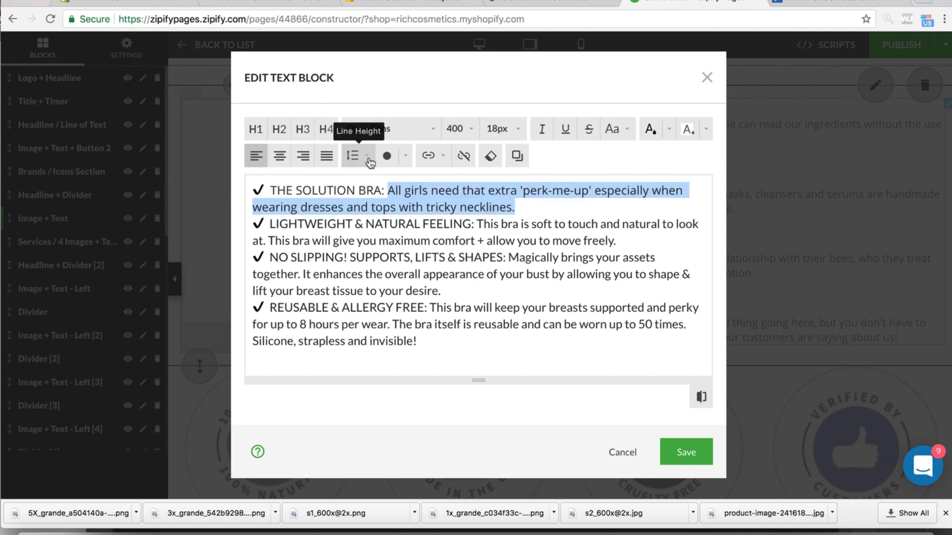
- Add blank lines after the first, second and third bullet descriptions
left_click(517, 228)
left_click(519, 210)
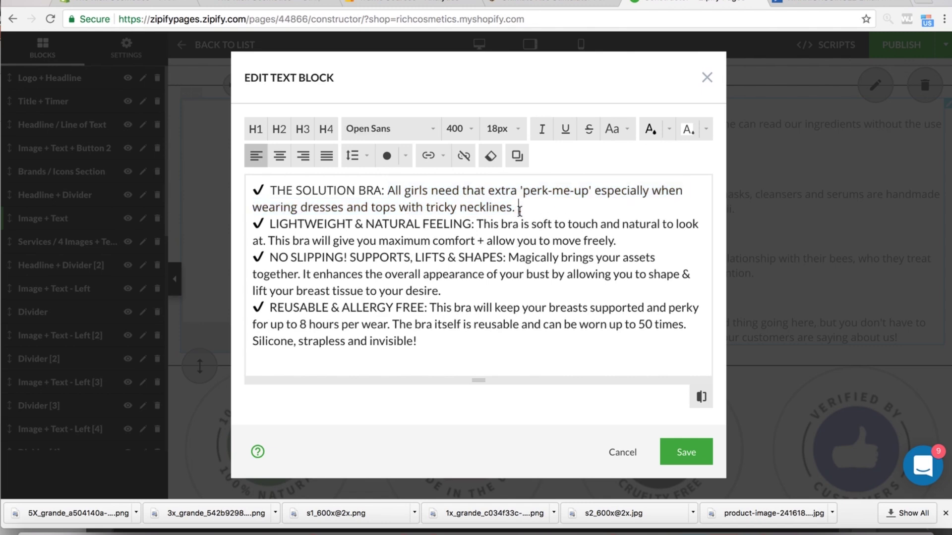
key("Return")
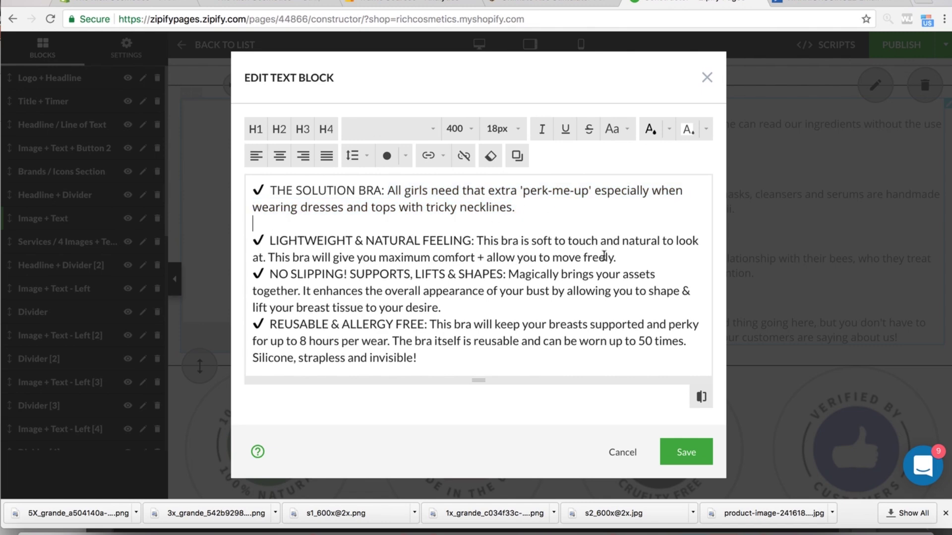
left_click(631, 255)
key("Return")
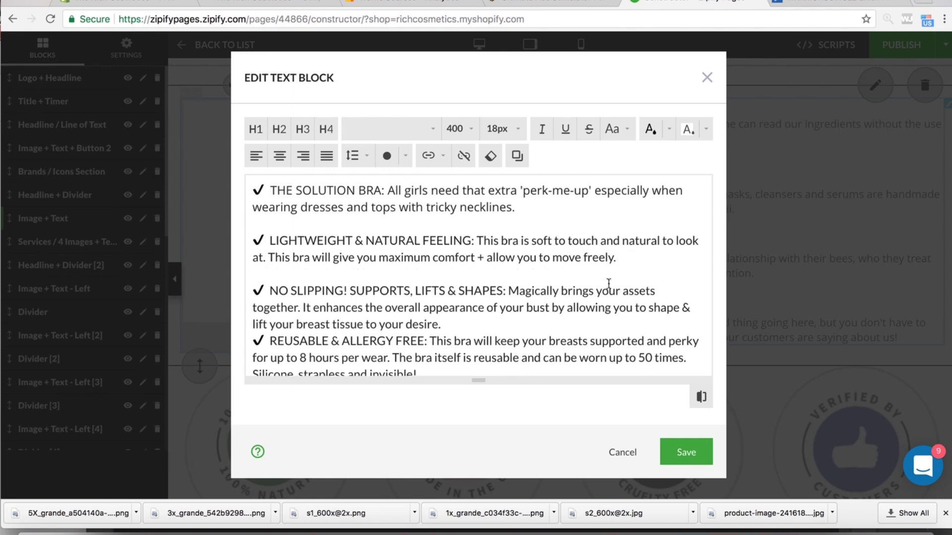
left_click(455, 322)
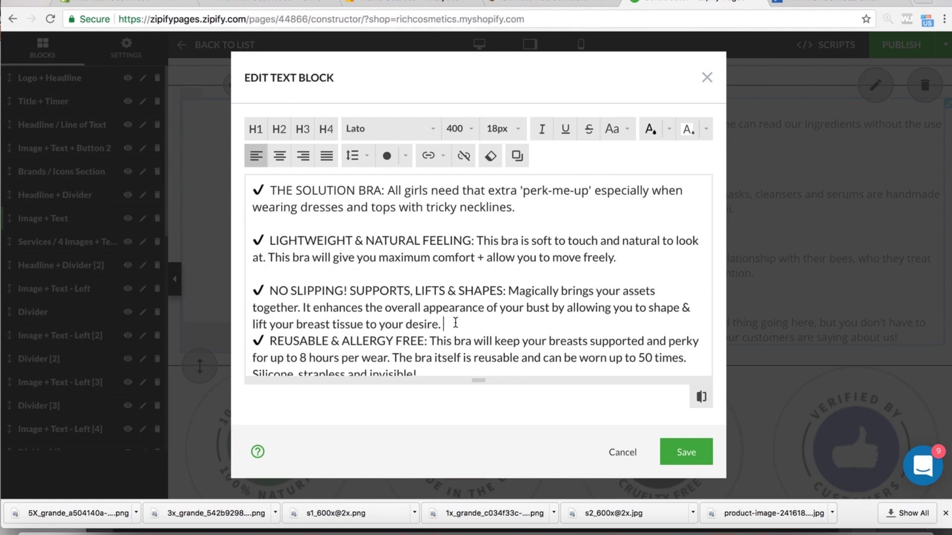
key("Return")
scroll(448, 330, "down", 1)
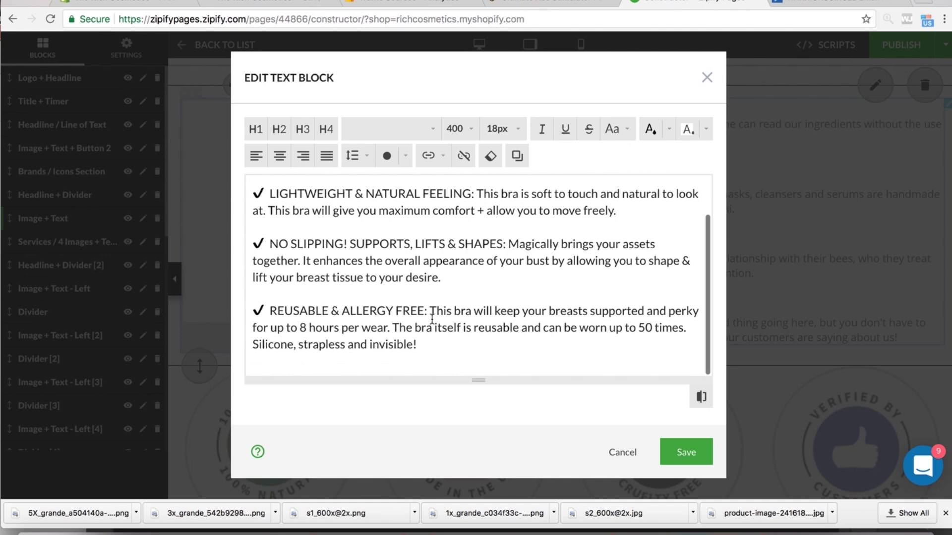
scroll(440, 336, "up", 3)
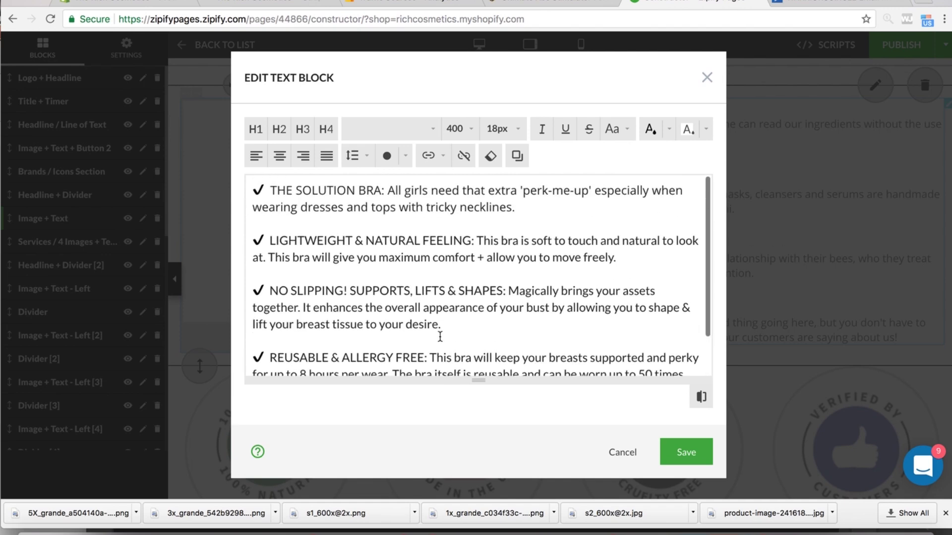
scroll(440, 336, "down", 3)
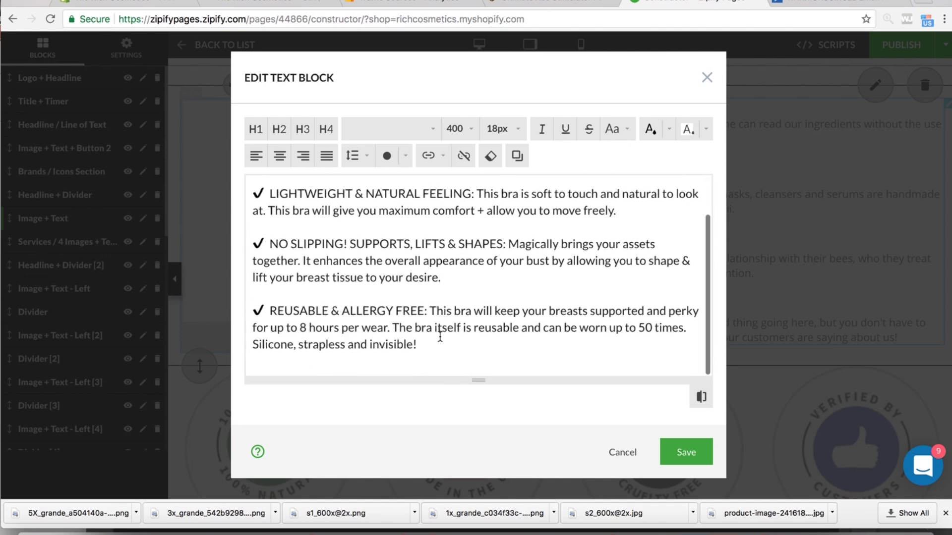
- Put REUSABLE & ALLERGY FREE:, NO SLIPPING! and LIGHTWEIGHT & NATURAL FEELING: on own lines as bold H4 headings
left_click(428, 311)
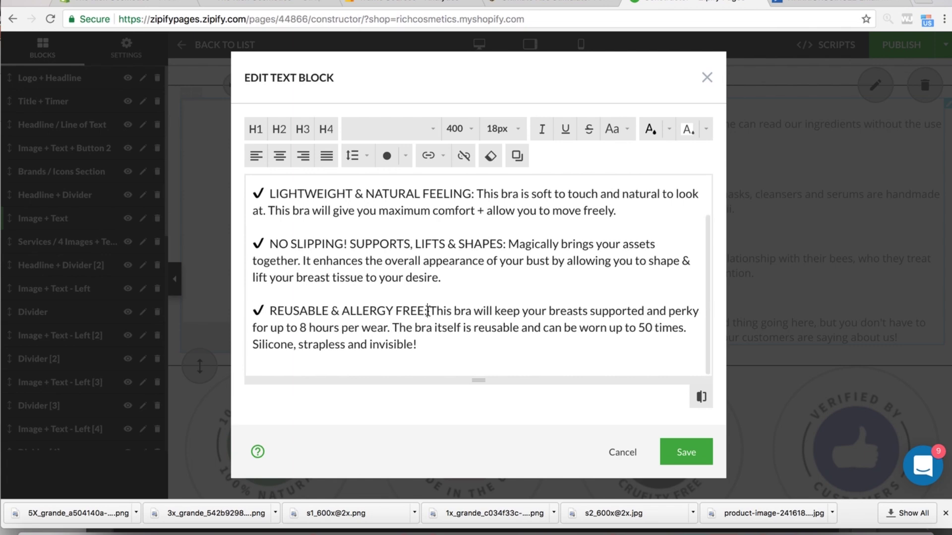
key("Return")
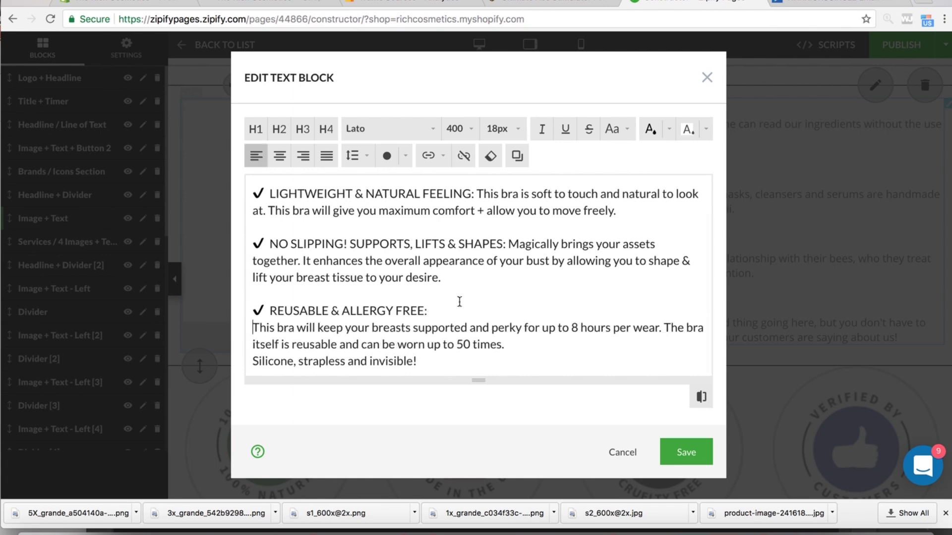
left_click_drag(432, 310, 268, 317)
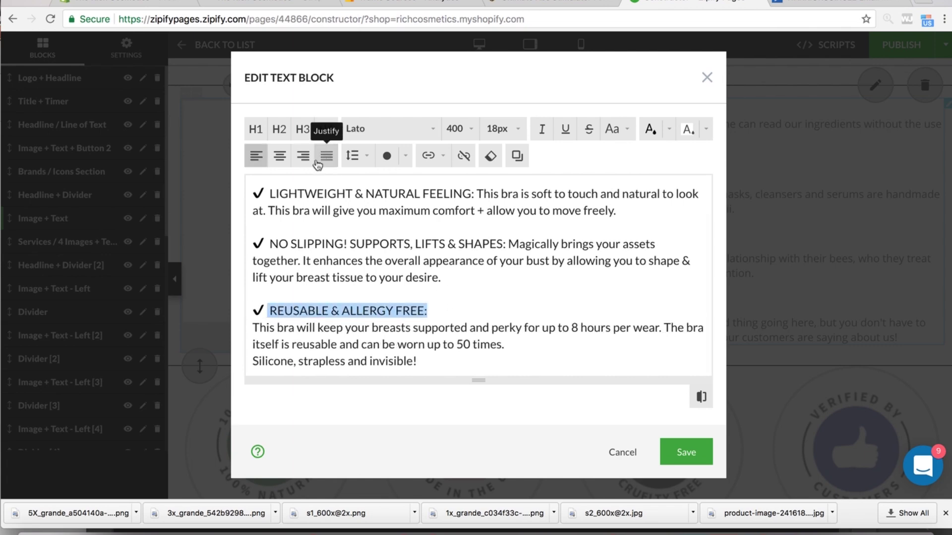
left_click(326, 128)
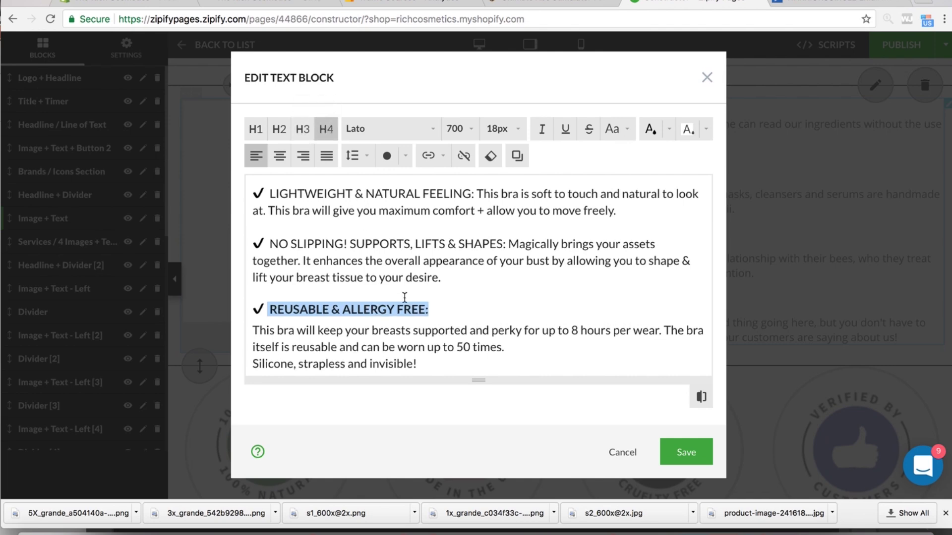
scroll(428, 281, "up", 1)
left_click(508, 268)
key("Return")
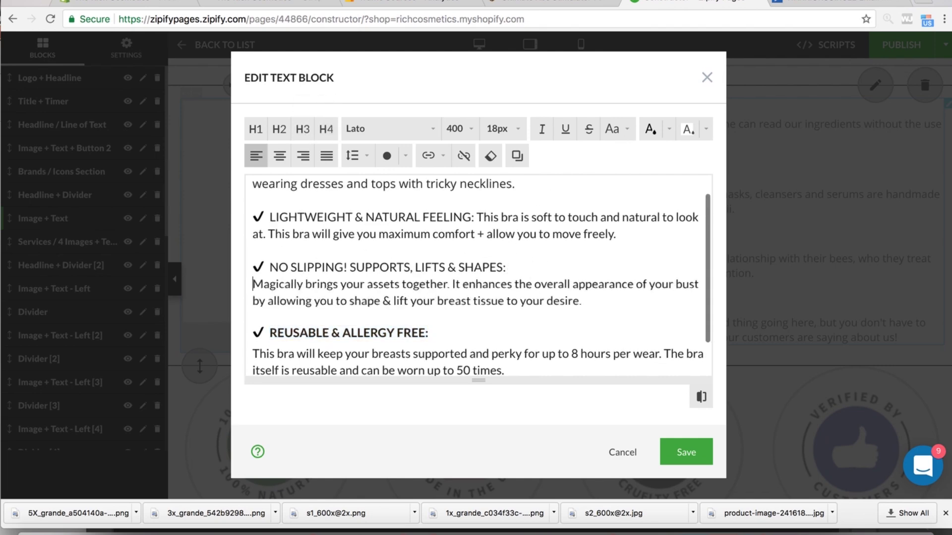
left_click_drag(506, 268, 270, 261)
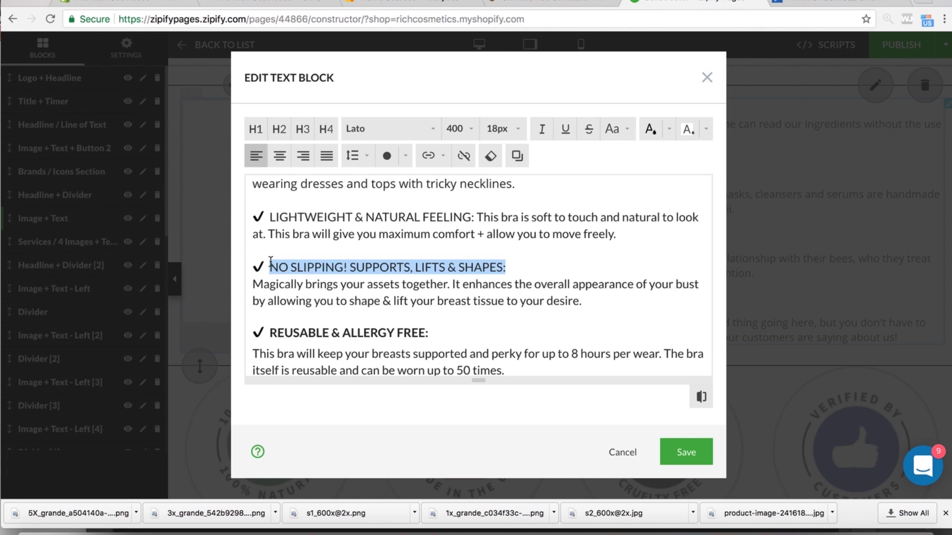
left_click(326, 129)
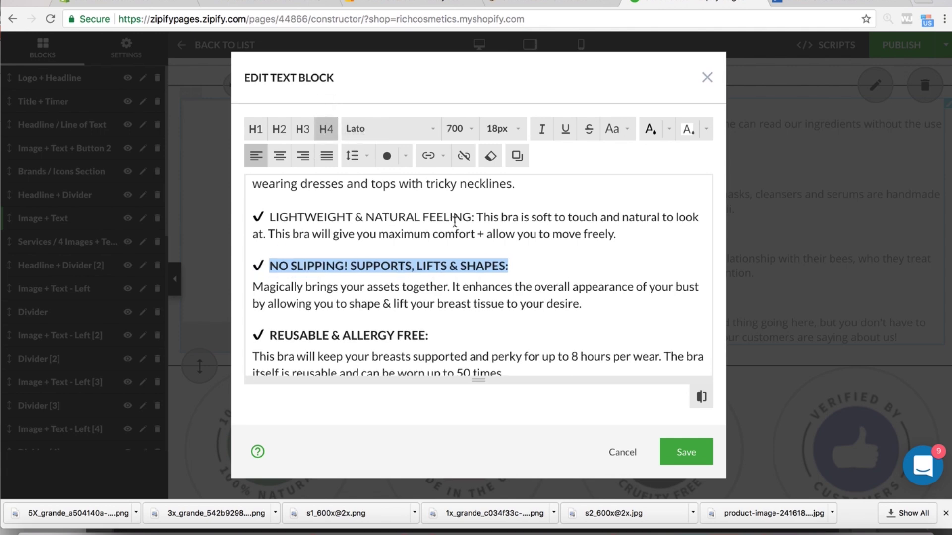
left_click(473, 216)
key("Return")
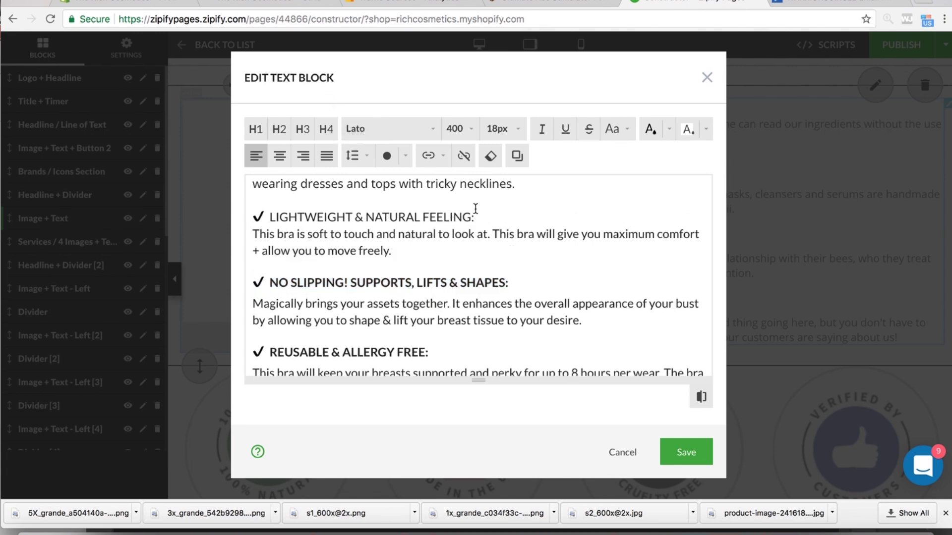
left_click_drag(475, 216, 269, 217)
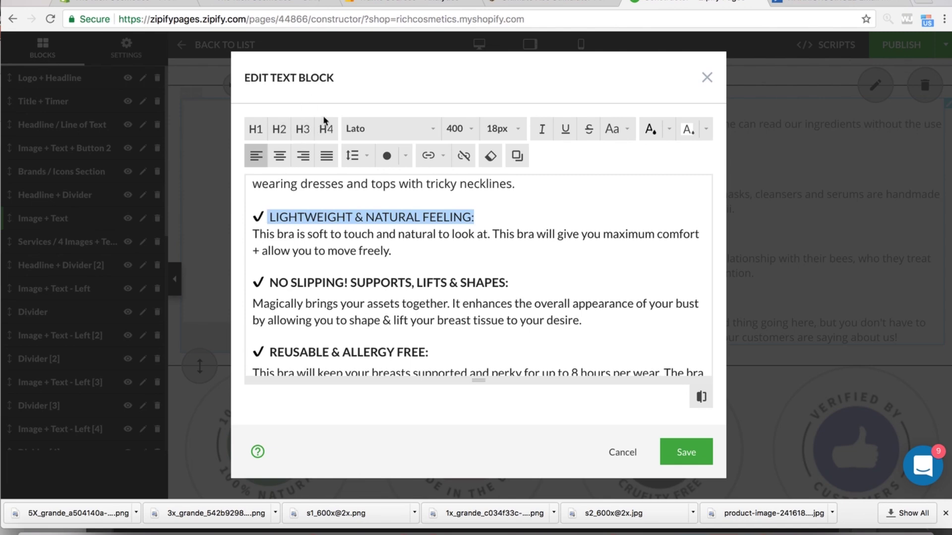
left_click(328, 130)
- Move THE SOLUTION BRA: onto its own line and make it a bold H4 heading
scroll(391, 246, "up", 1)
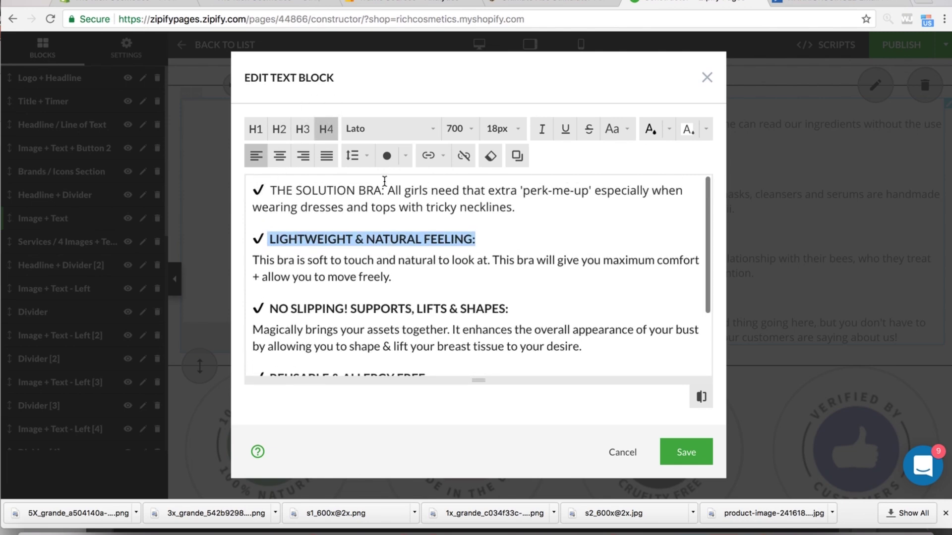
left_click_drag(385, 190, 269, 190)
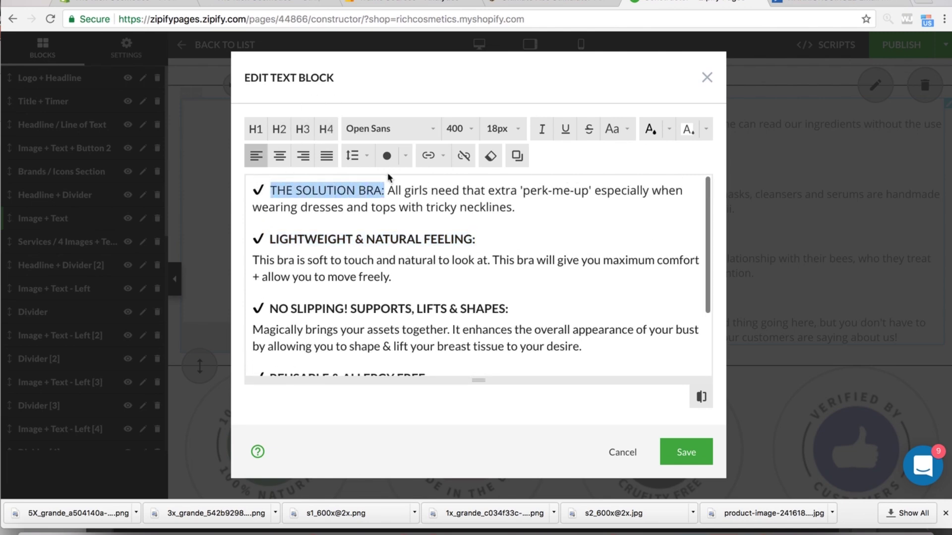
left_click(387, 190)
key("Return")
left_click_drag(388, 191, 269, 191)
left_click(326, 129)
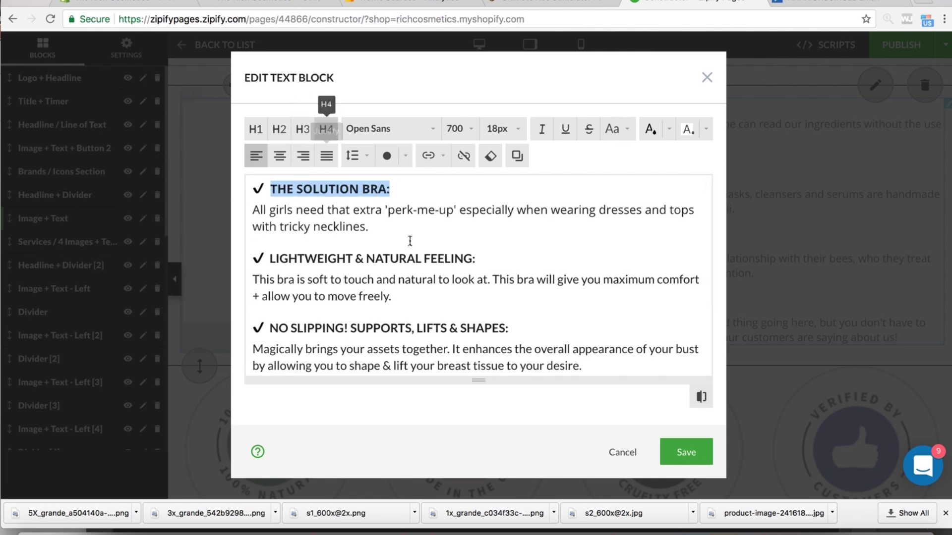
scroll(448, 304, "down", 5)
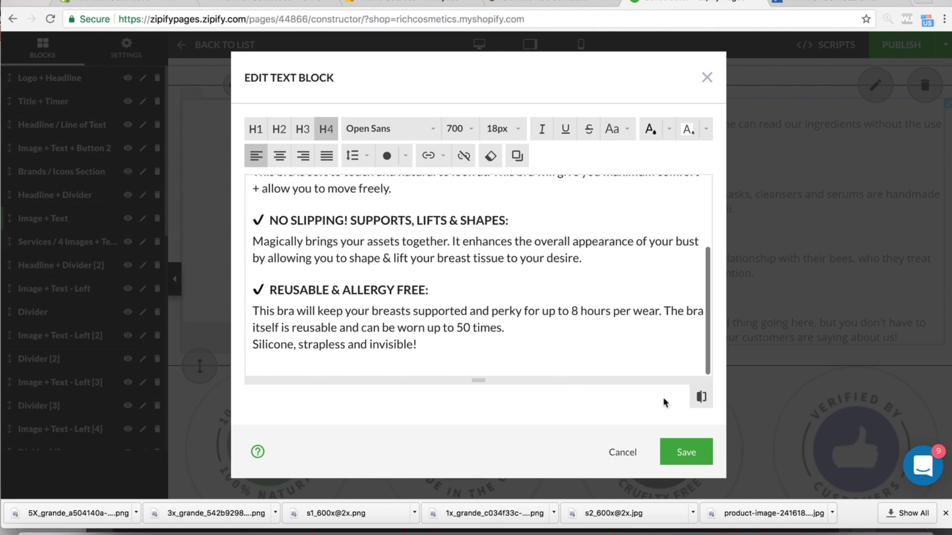
- Save the Benefits text and scroll down through the page to the Ingredients section
left_click(678, 452)
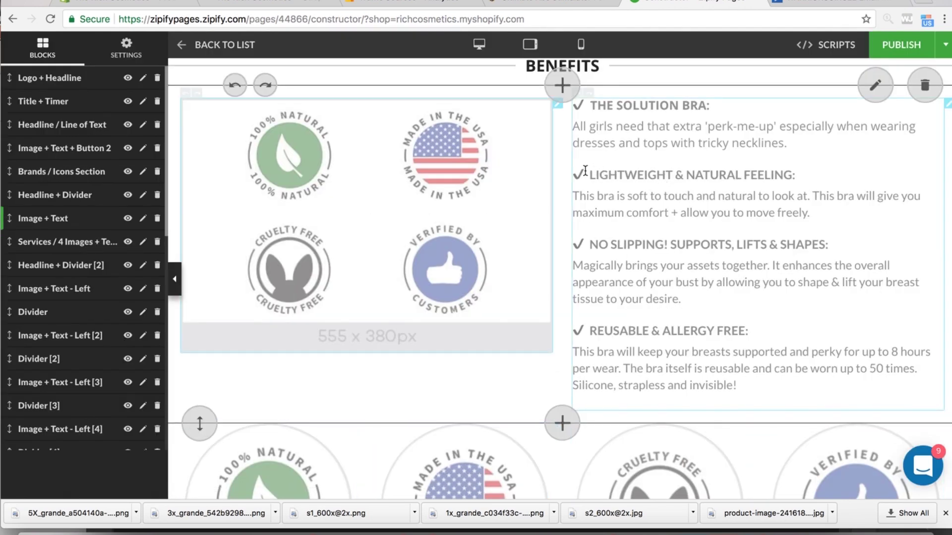
scroll(585, 170, "down", 10)
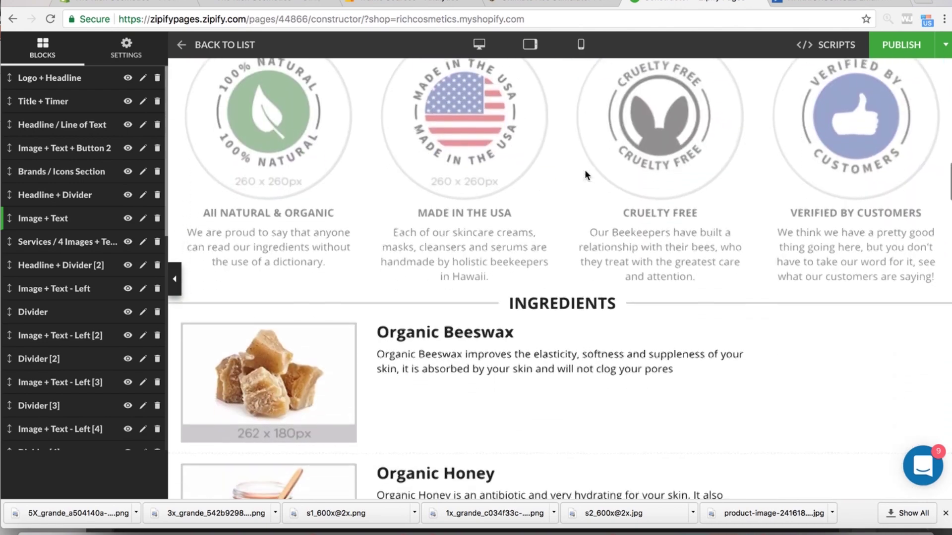
scroll(585, 170, "down", 5)
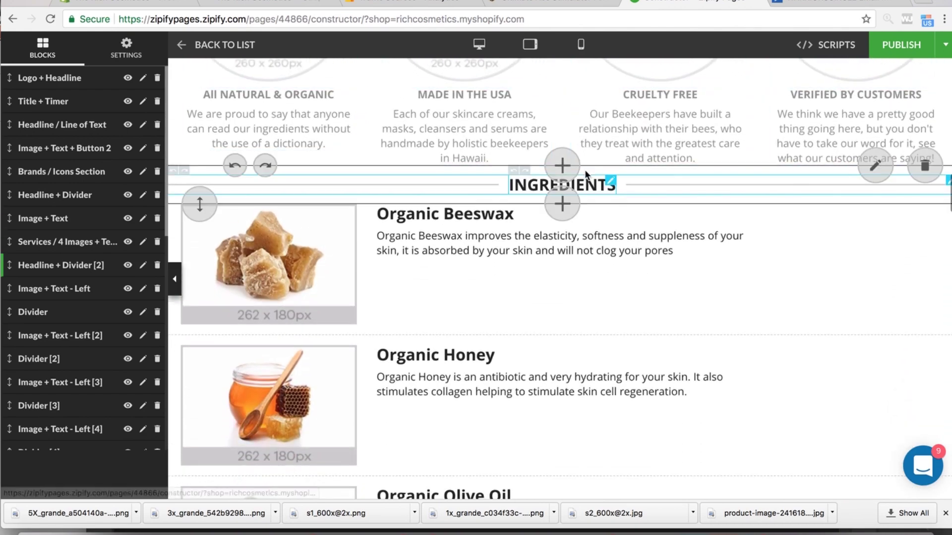
scroll(585, 171, "down", 20)
scroll(584, 170, "down", 14)
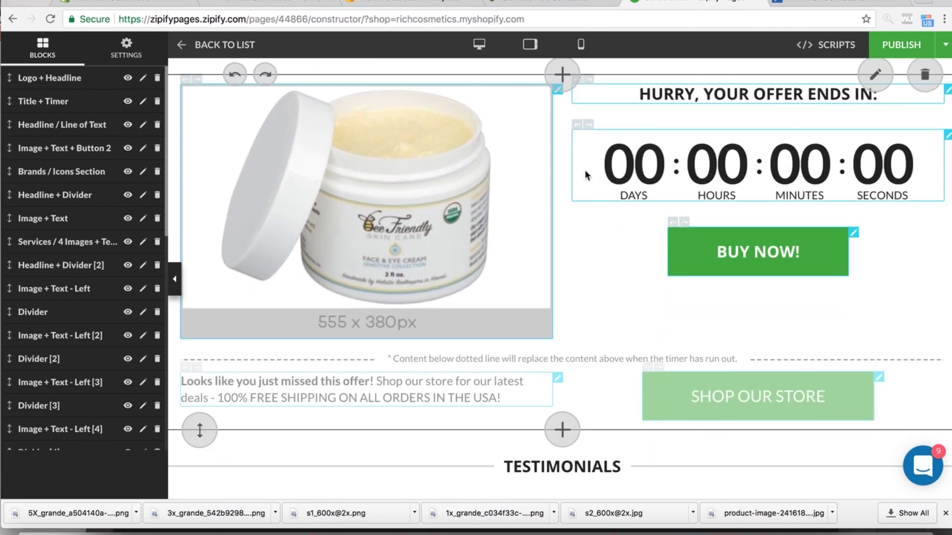
scroll(584, 169, "down", 20)
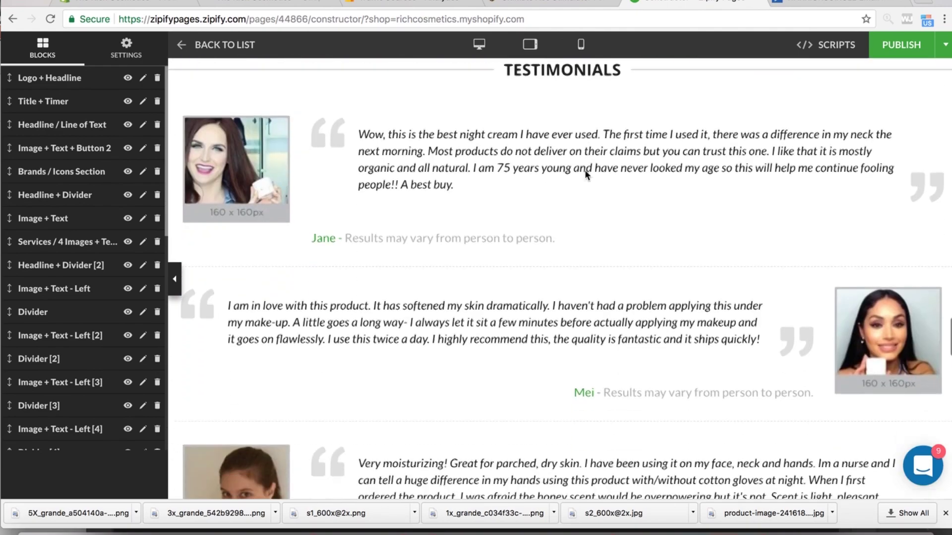
scroll(584, 169, "down", 20)
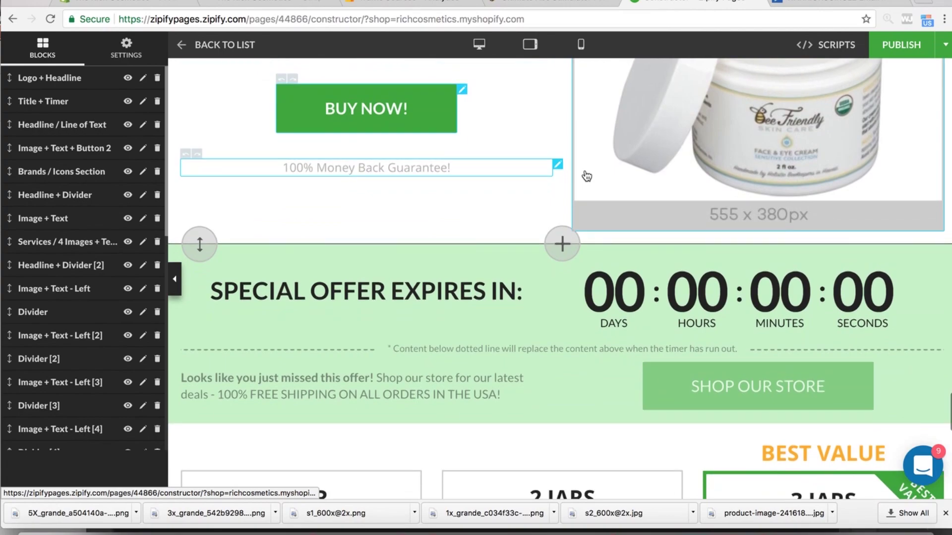
scroll(587, 176, "down", 6)
scroll(586, 171, "up", 20)
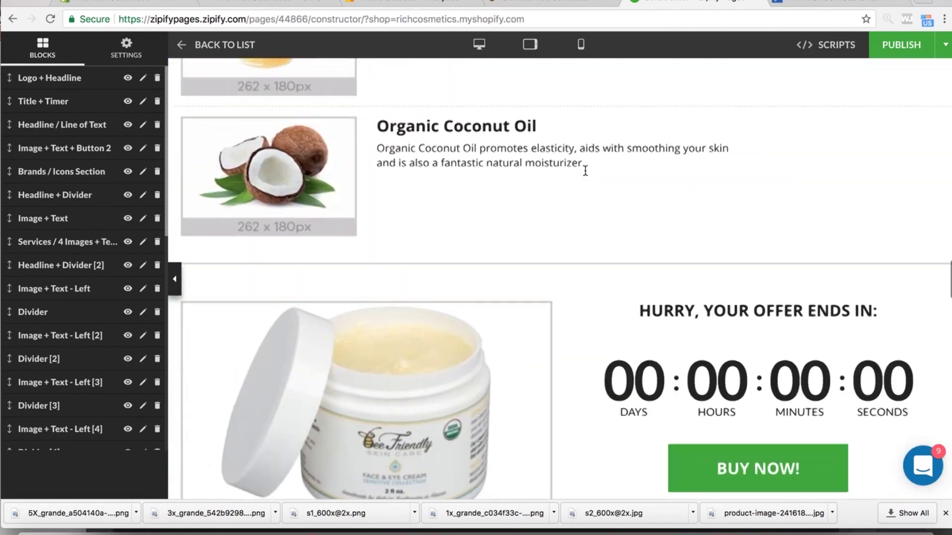
scroll(585, 170, "up", 16)
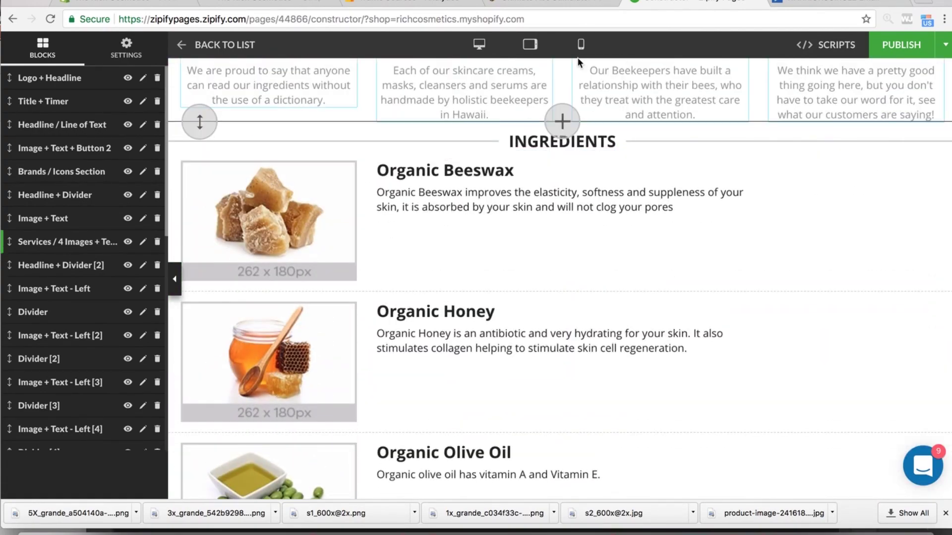
- Select the HOW TO USE instructions on the live Strapless Bra product page
left_click(292, 3)
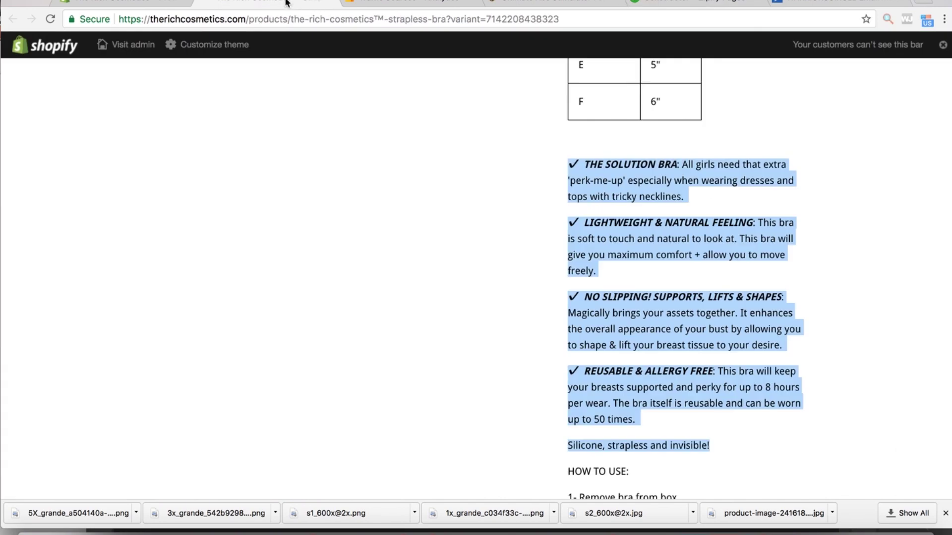
scroll(530, 308, "down", 5)
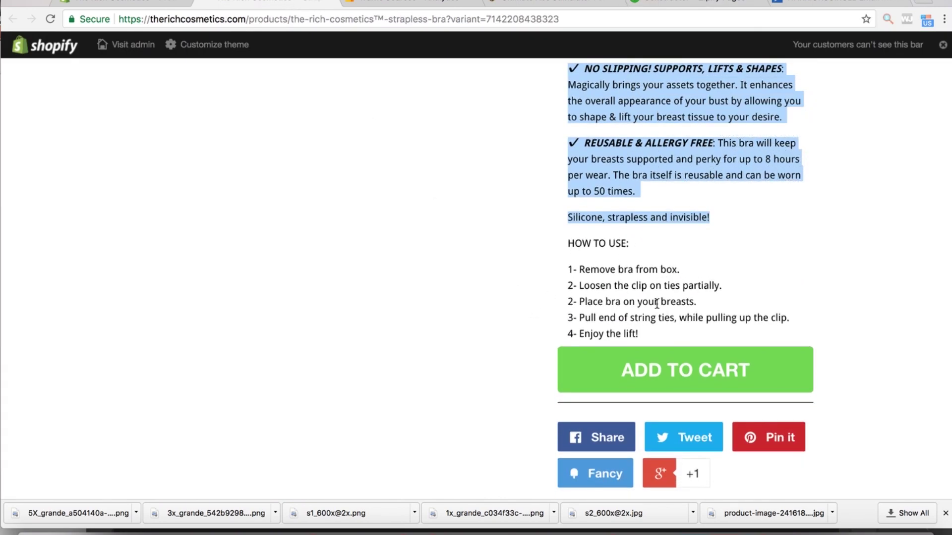
left_click(597, 246)
left_click_drag(570, 239, 701, 332)
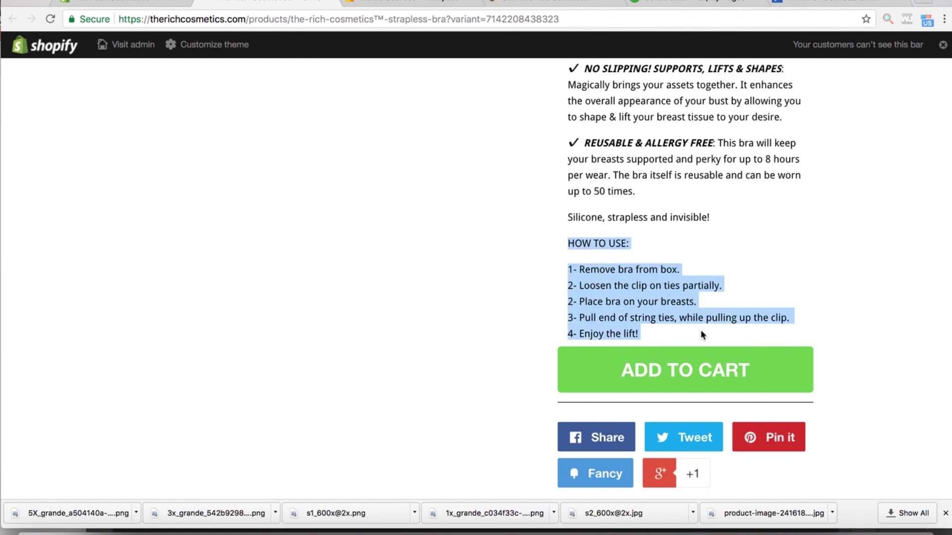
left_click(706, 6)
- Review the badge image's Button Destination options and leave the image without a link
scroll(450, 199, "up", 15)
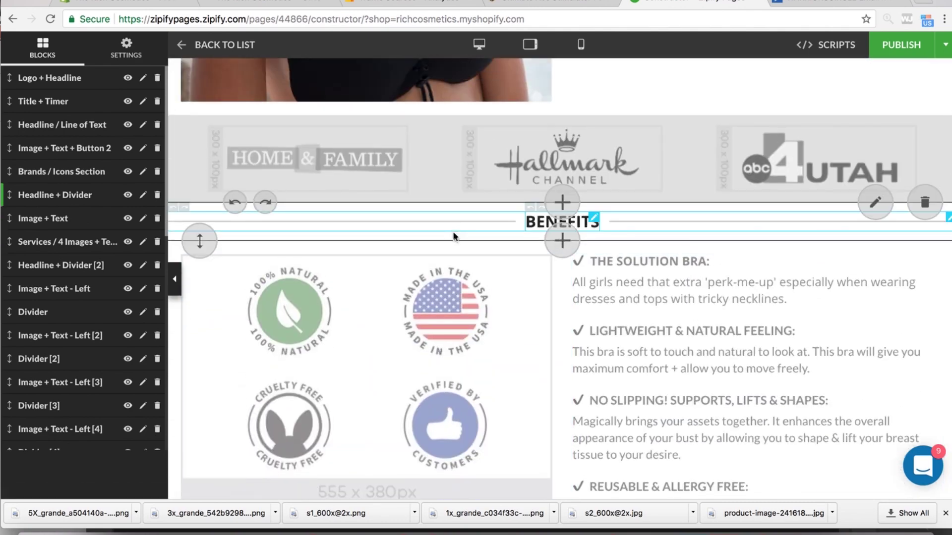
scroll(490, 316, "down", 2)
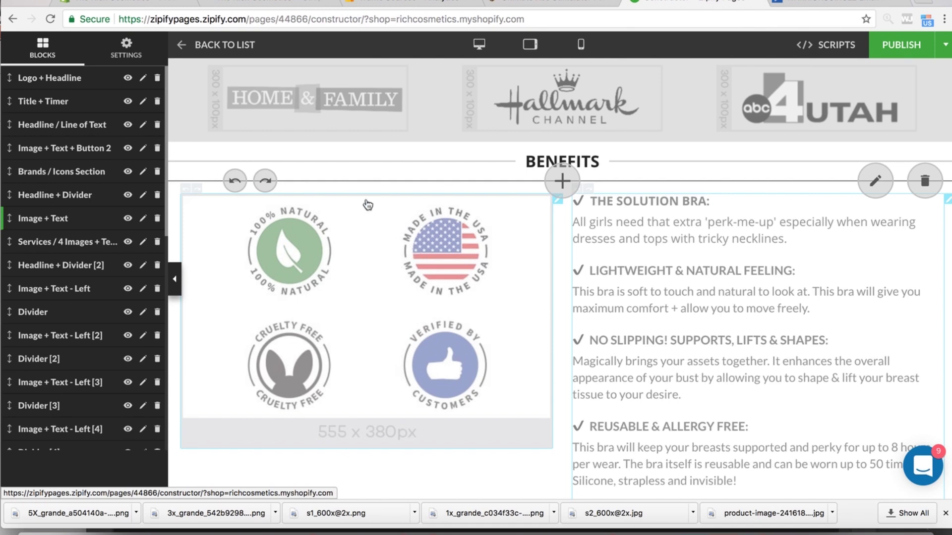
left_click(510, 231)
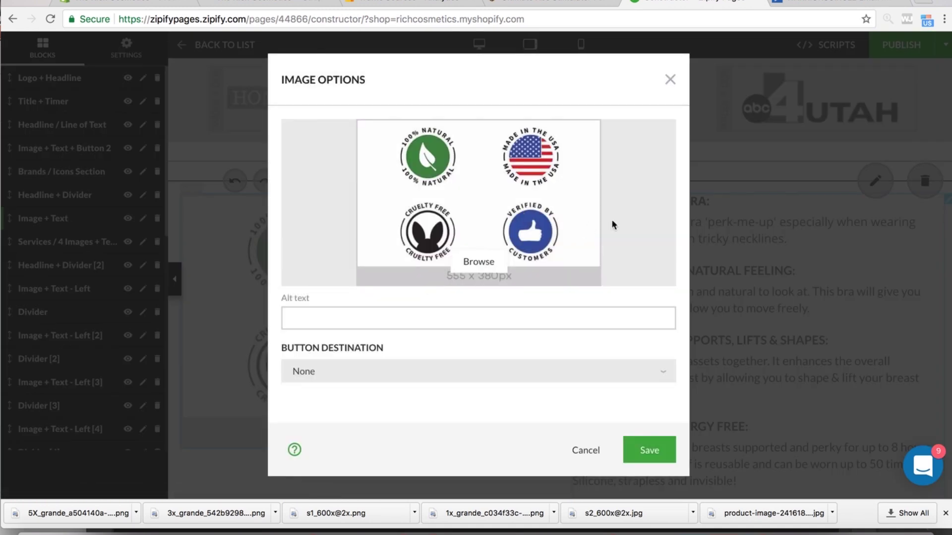
left_click(583, 456)
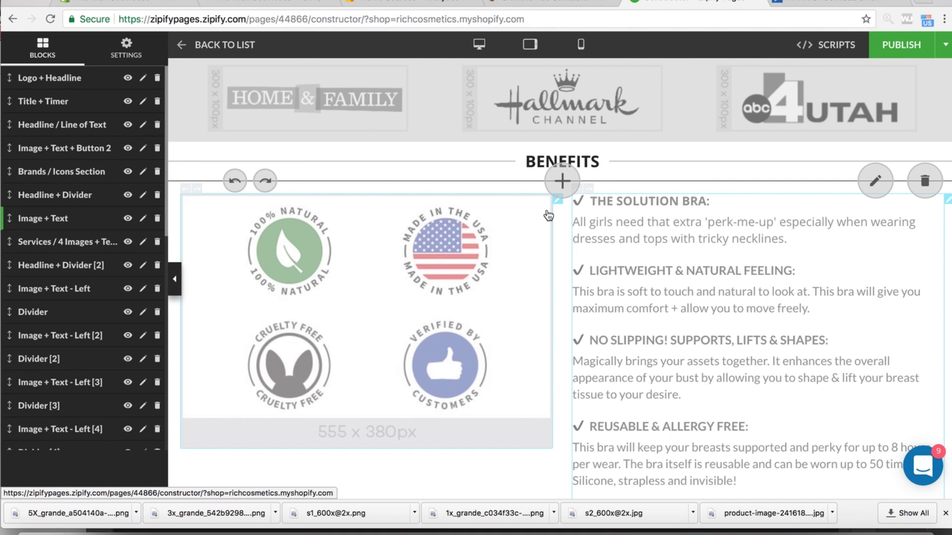
scroll(550, 213, "down", 3)
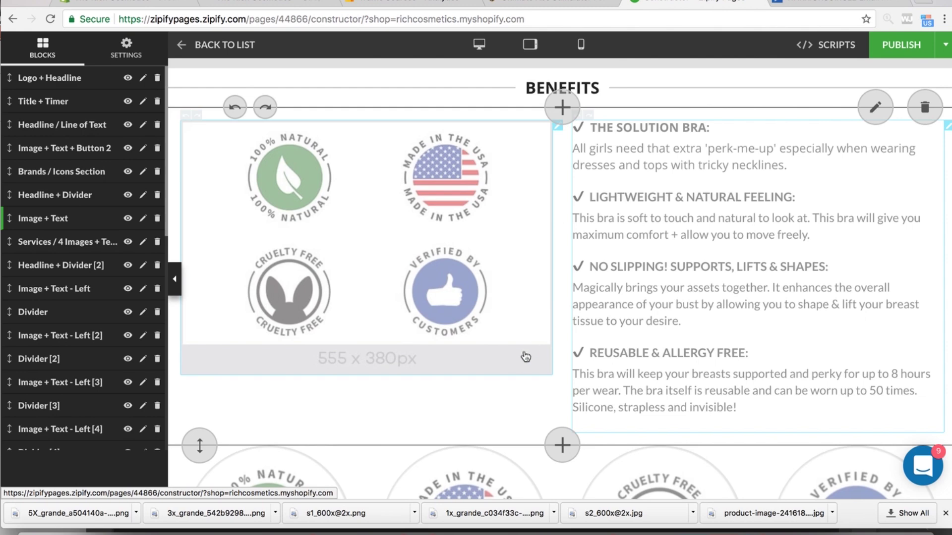
left_click(518, 367)
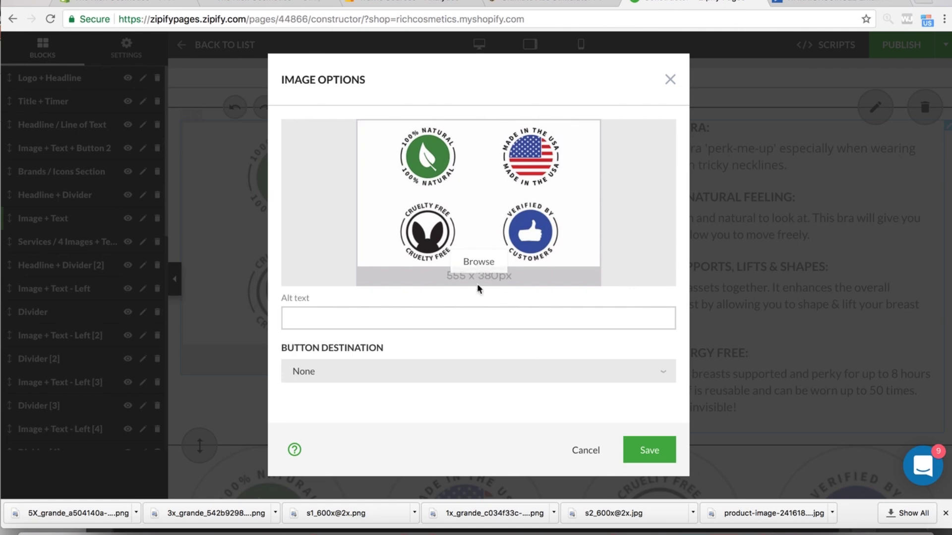
left_click(480, 379)
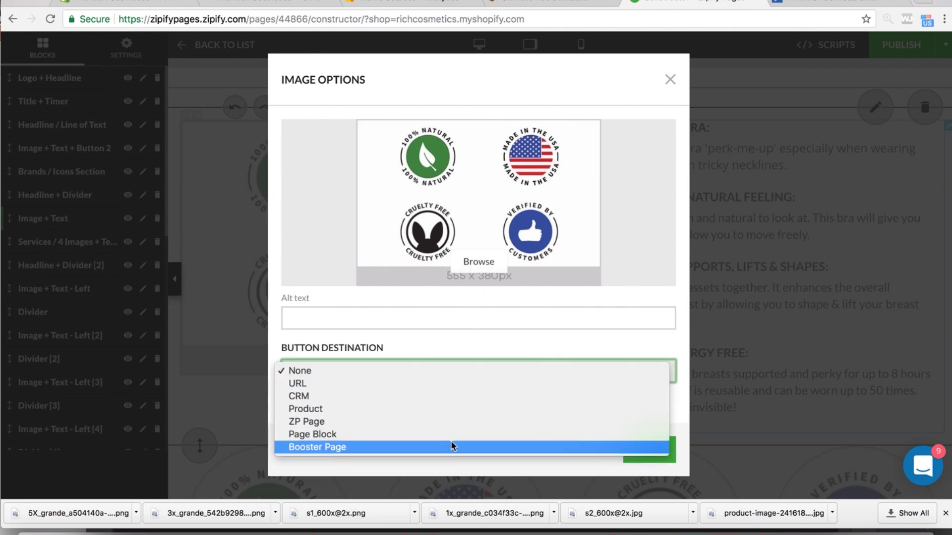
left_click(521, 335)
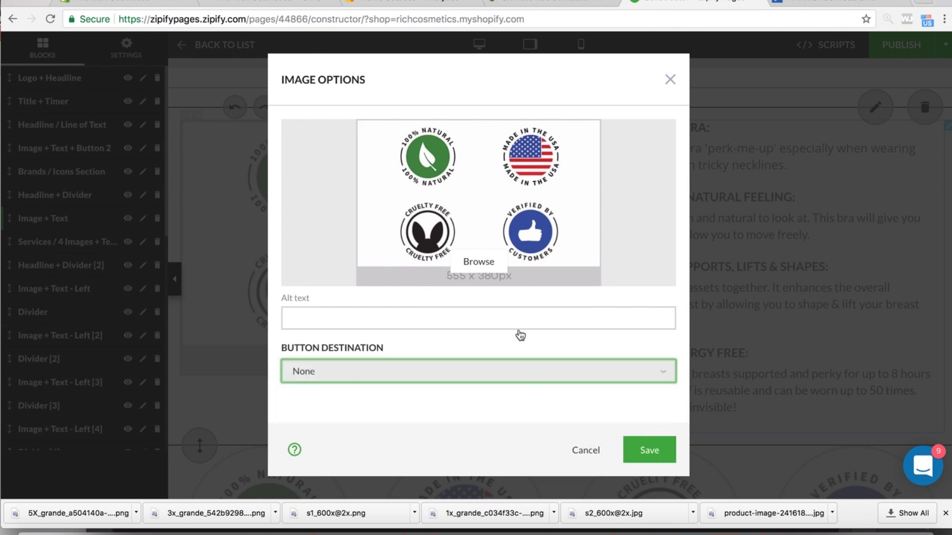
left_click(587, 453)
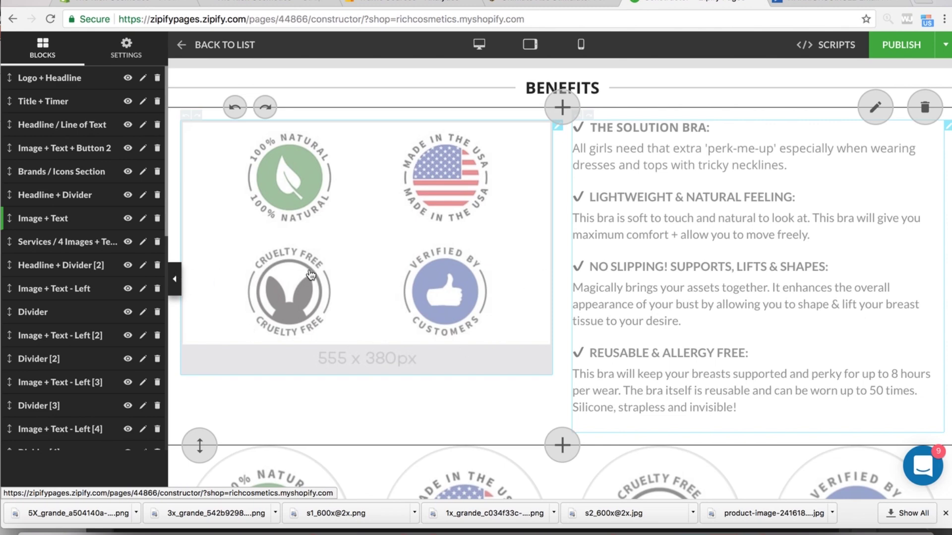
scroll(311, 276, "down", 1)
scroll(311, 276, "up", 3)
scroll(311, 276, "up", 2)
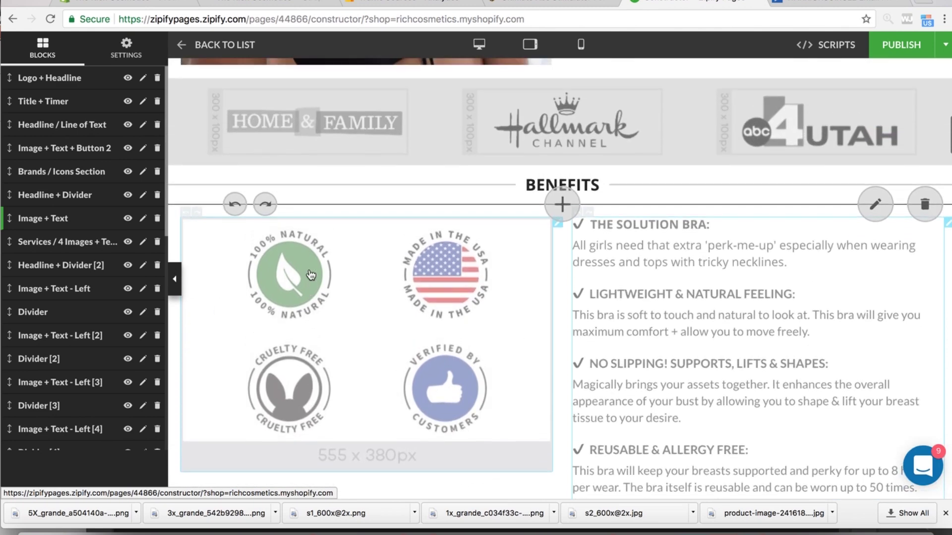
- Delete the 'Services / 4 Images + Text' badge block below Benefits and confirm
left_click(945, 46)
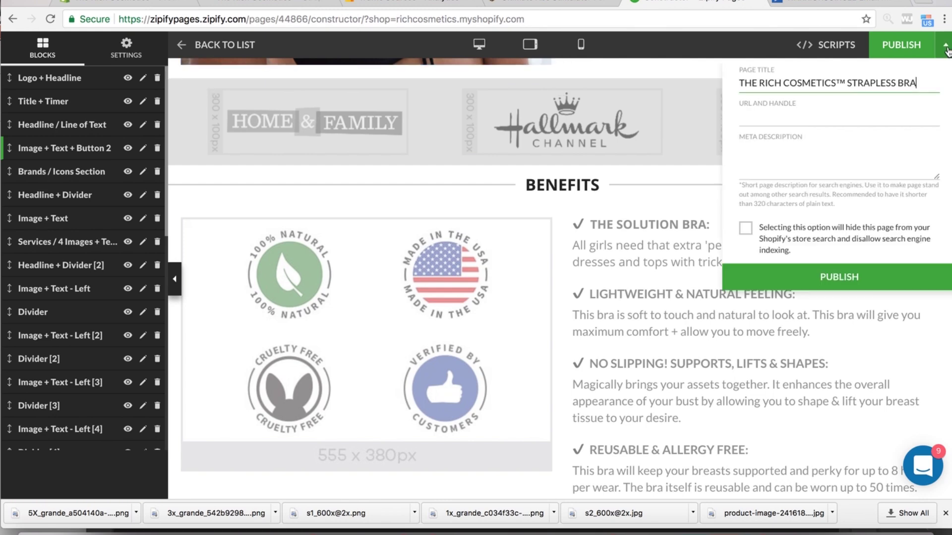
left_click(946, 45)
scroll(674, 339, "down", 6)
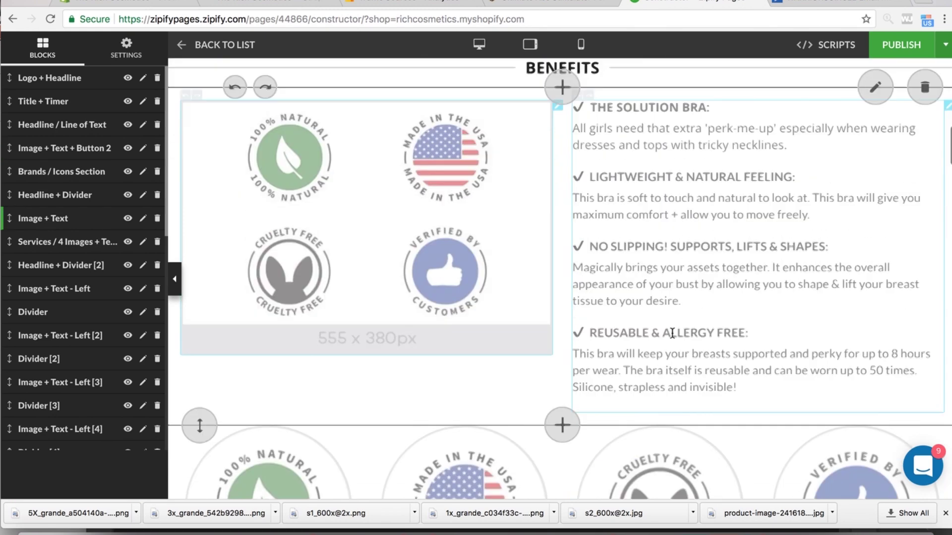
scroll(674, 338, "down", 2)
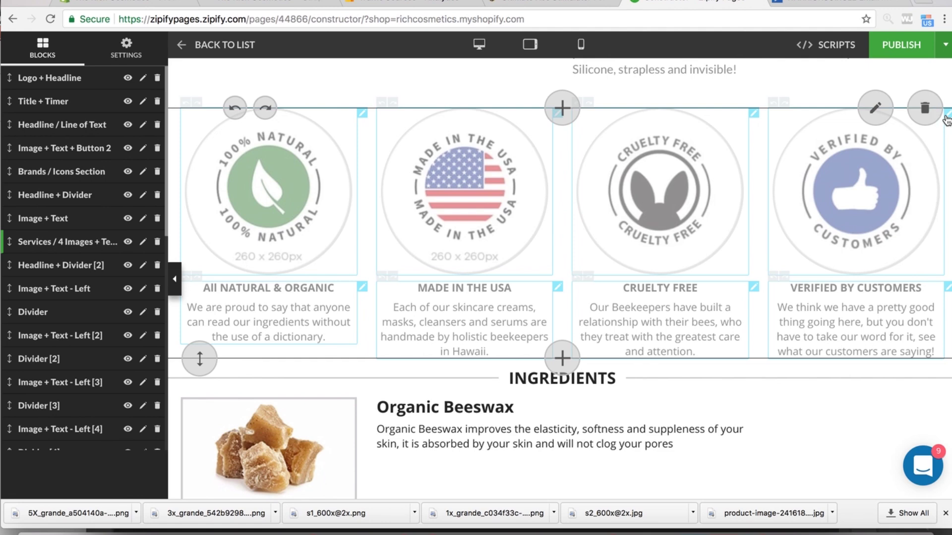
left_click(925, 107)
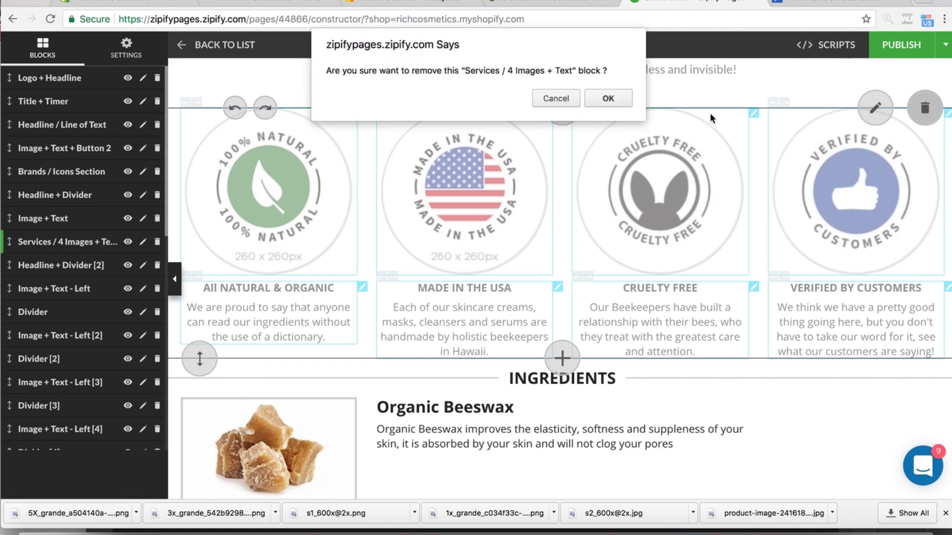
left_click(616, 99)
scroll(555, 165, "up", 10)
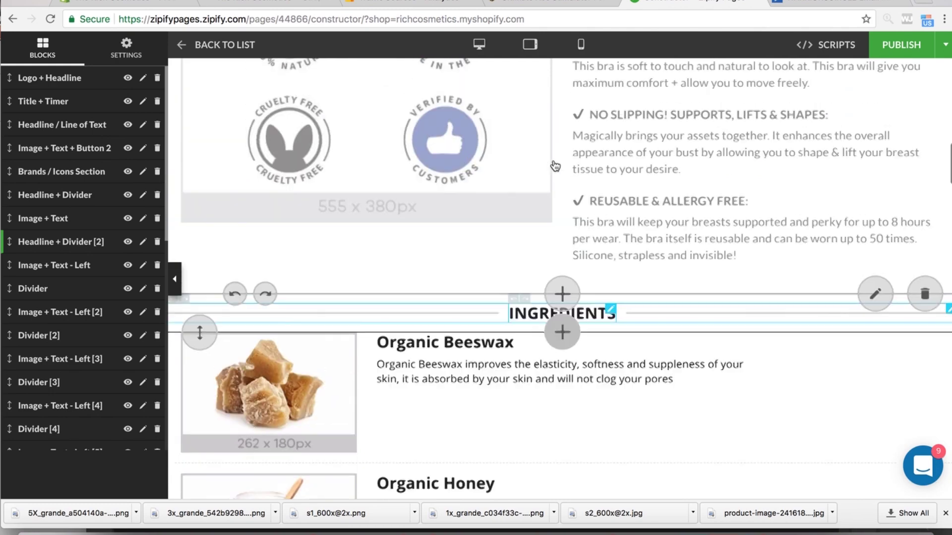
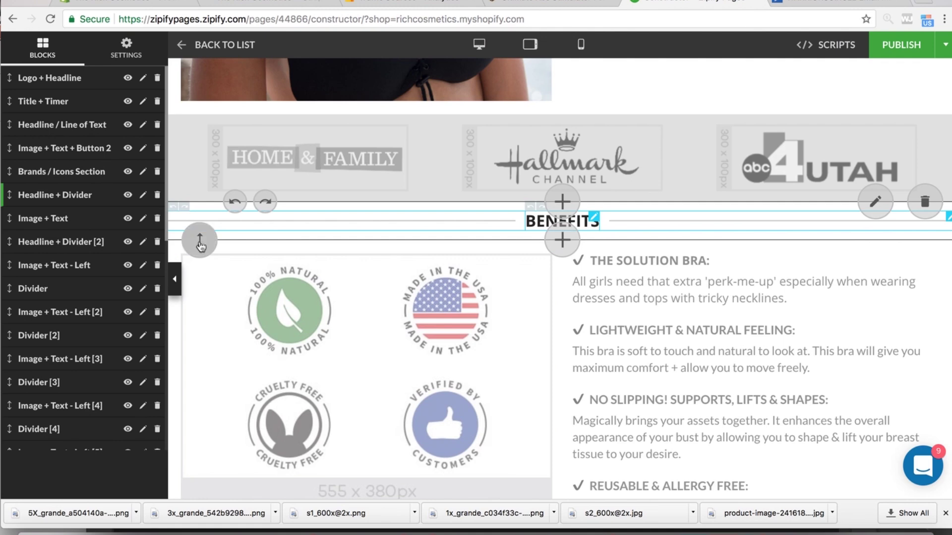
- Move the BENEFITS heading block and check the badge picture's settings without changing them
left_click_drag(201, 239, 218, 219)
left_click(248, 295)
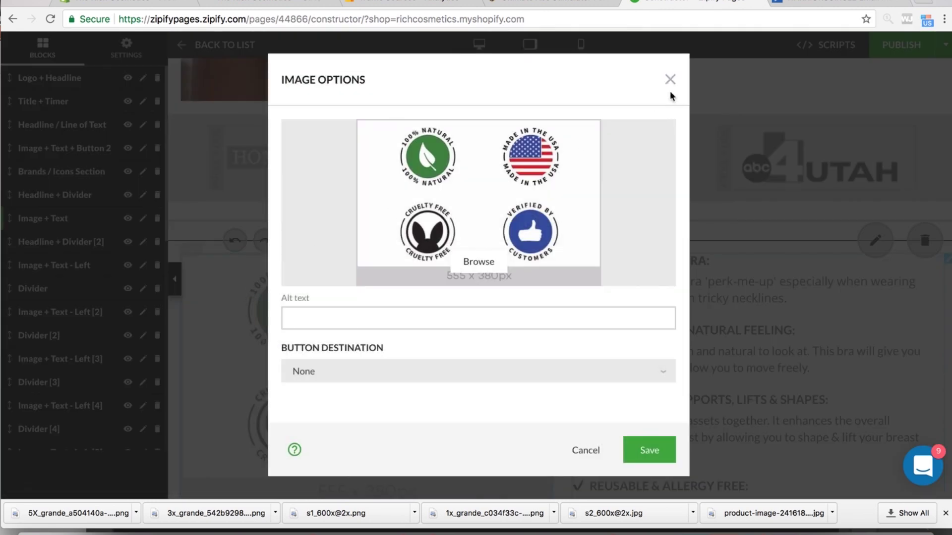
left_click(670, 80)
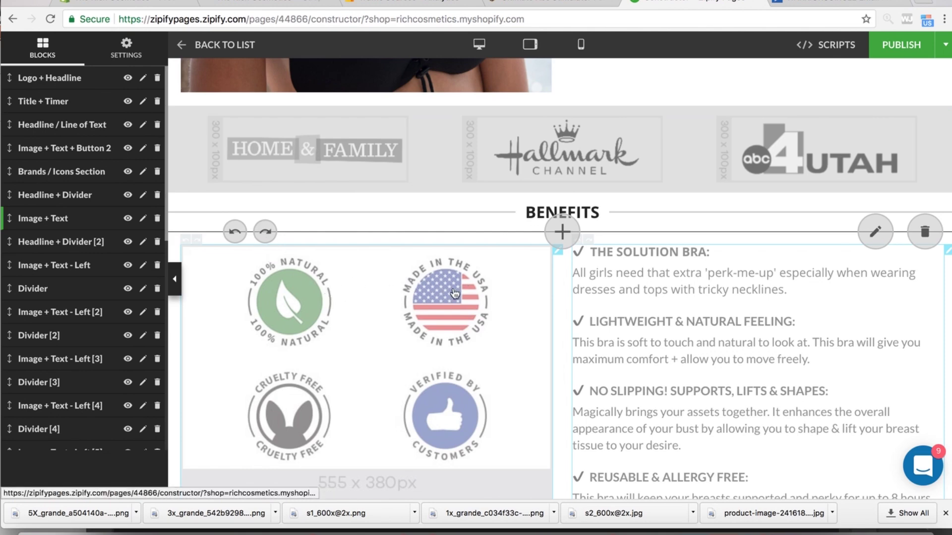
- Tighten the Benefits section spacing, move the badge picture block, and scroll to the INGREDIENTS heading
scroll(610, 313, "down", 5)
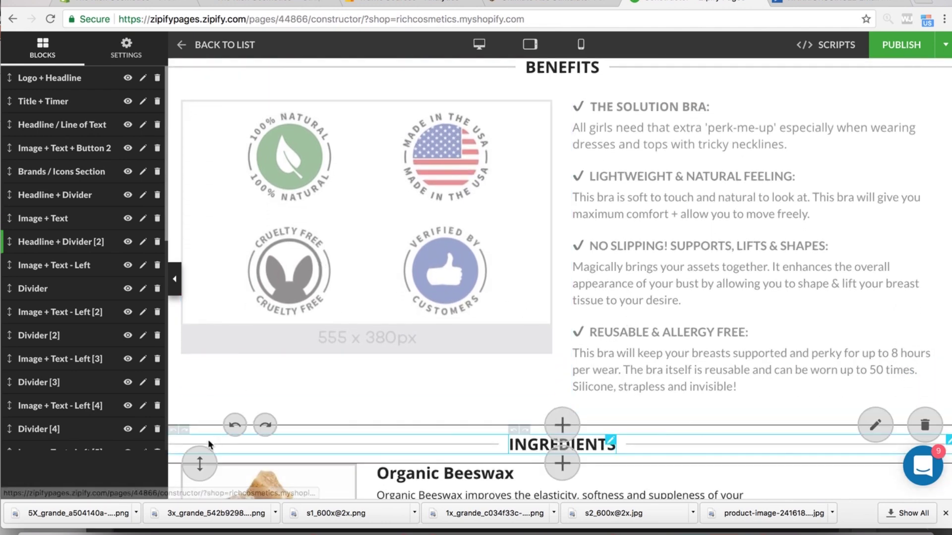
mouse_move(214, 419)
left_mouse_down()
mouse_move(198, 423)
mouse_move(200, 389)
mouse_move(200, 423)
left_mouse_up()
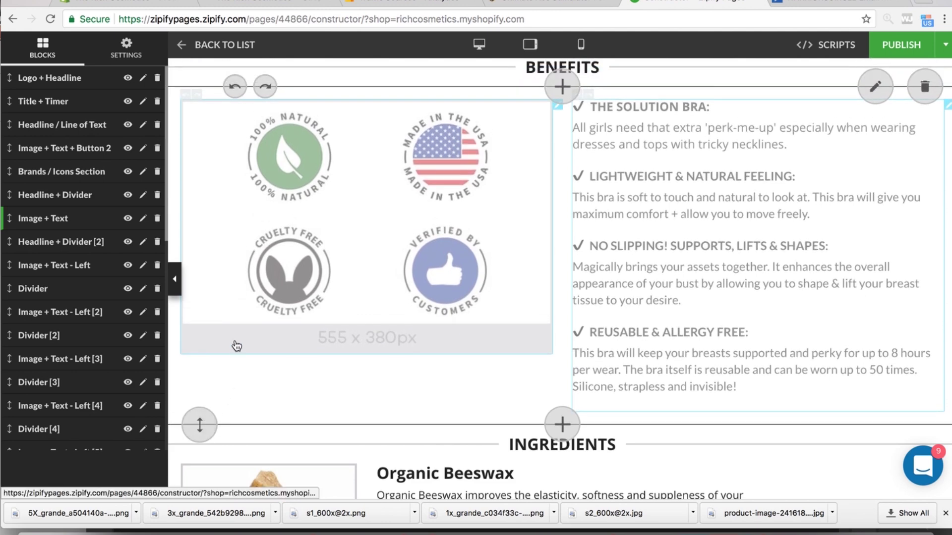
left_click_drag(236, 345, 260, 464)
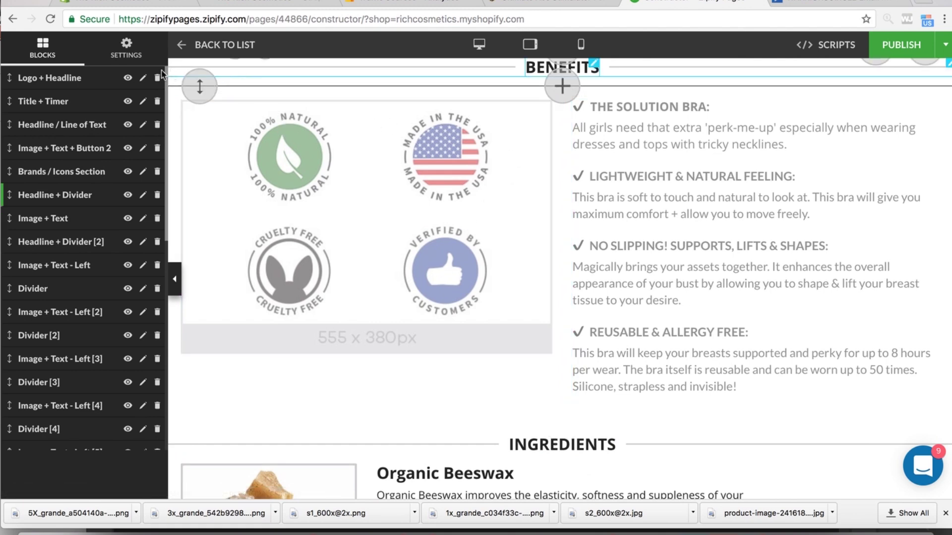
scroll(99, 223, "down", 10)
scroll(95, 329, "up", 10)
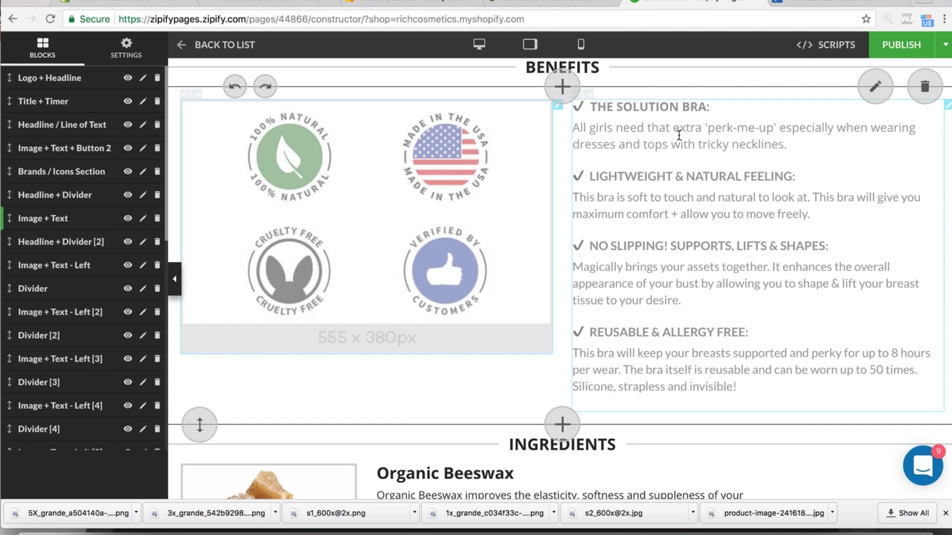
scroll(565, 302, "down", 2)
scroll(562, 313, "up", 5)
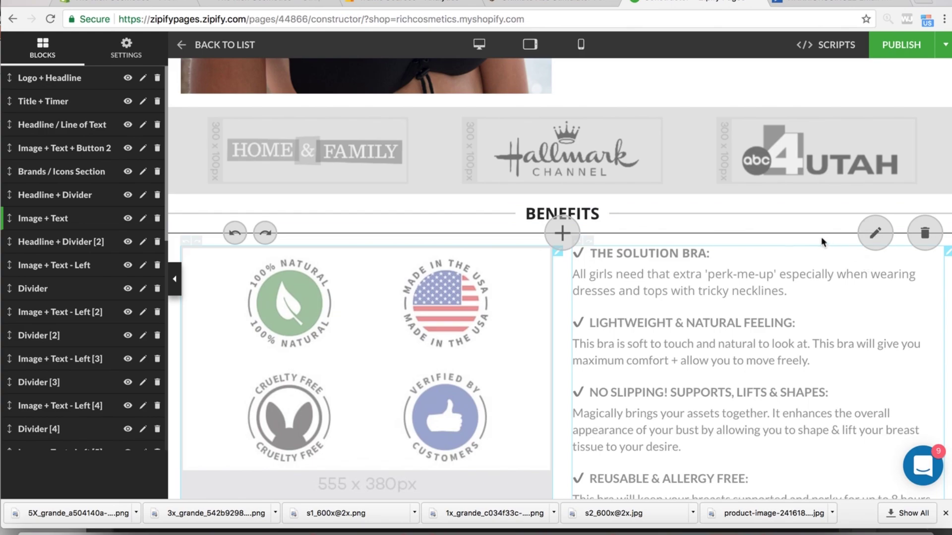
scroll(656, 213, "up", 15)
scroll(656, 212, "down", 20)
scroll(658, 213, "down", 1)
scroll(658, 214, "down", 15)
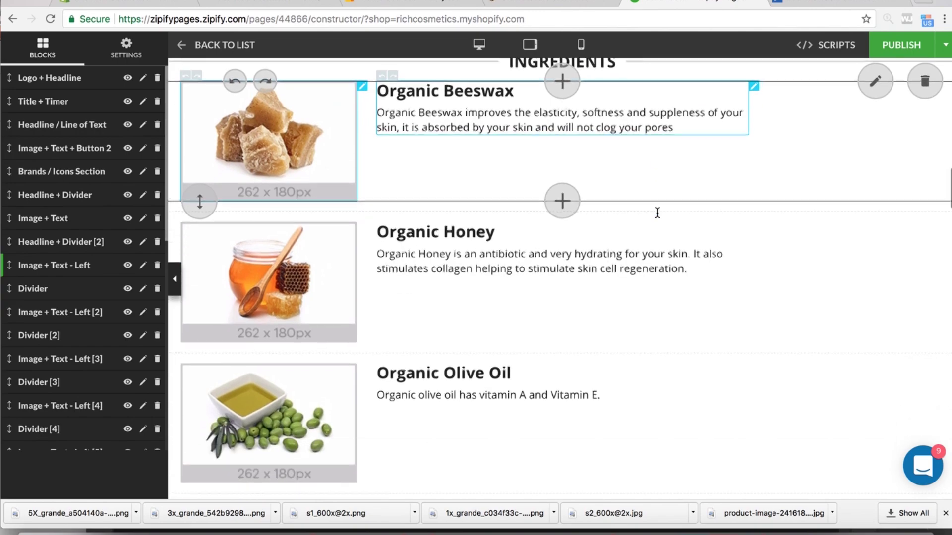
scroll(656, 212, "down", 3)
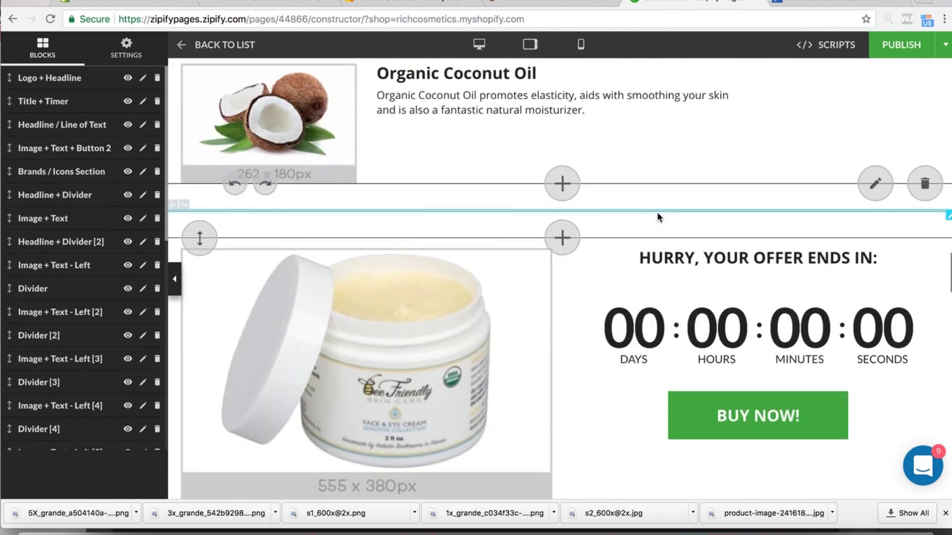
scroll(659, 213, "up", 15)
scroll(595, 223, "down", 3)
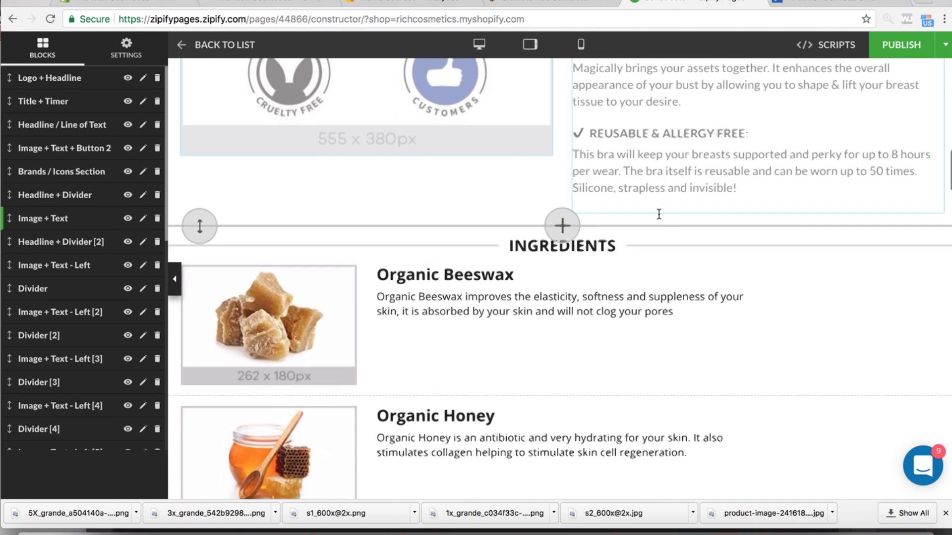
- Open the block library above INGREDIENTS and check the Benefits bullet text without changes
left_click(556, 182)
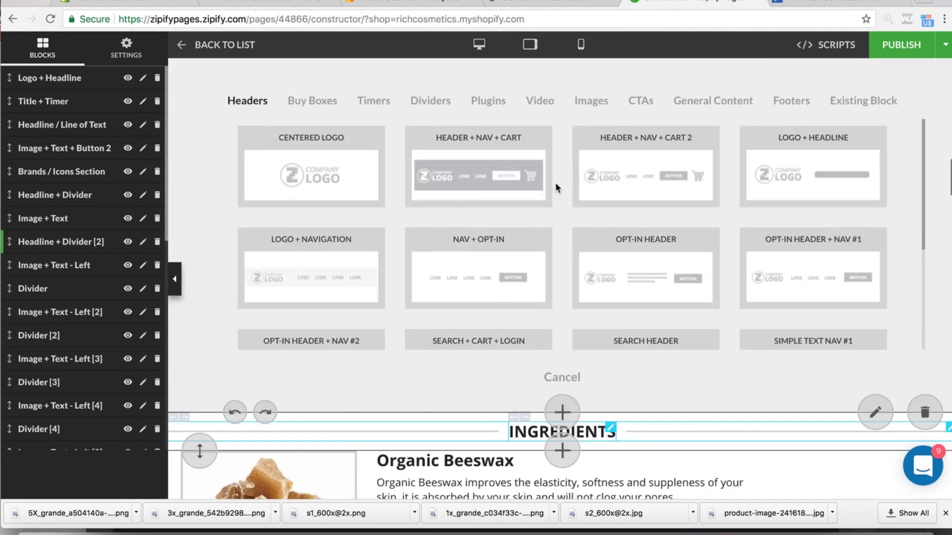
scroll(598, 182, "up", 5)
scroll(596, 176, "up", 3)
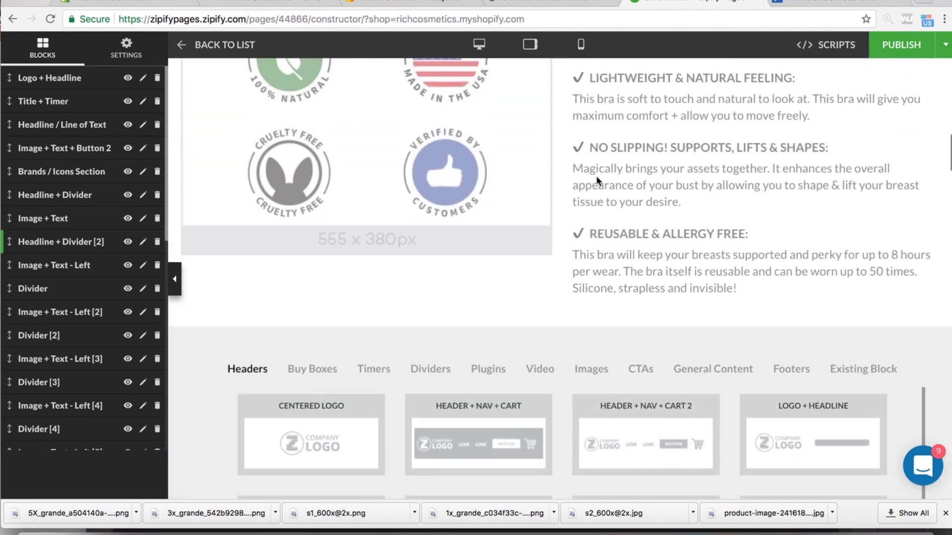
left_click(651, 224)
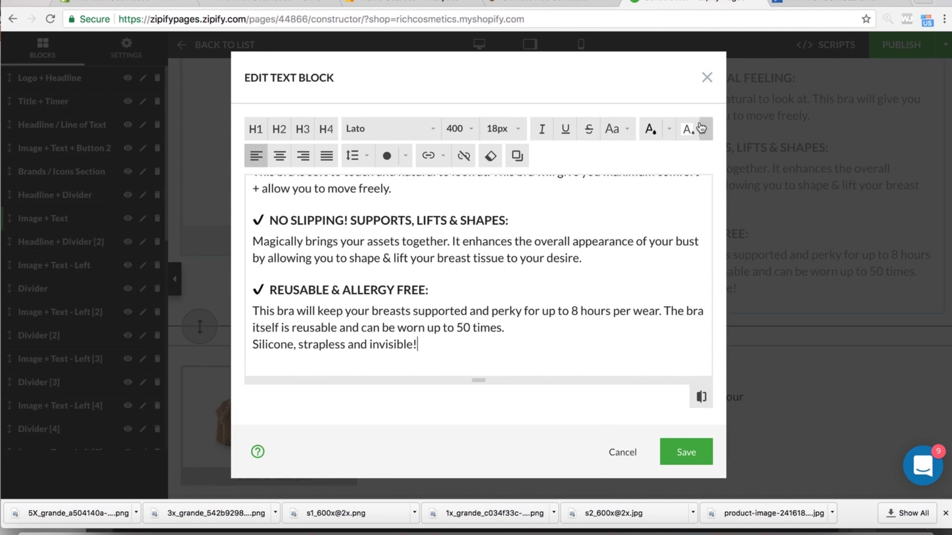
left_click(707, 77)
scroll(539, 259, "up", 1)
scroll(539, 259, "down", 6)
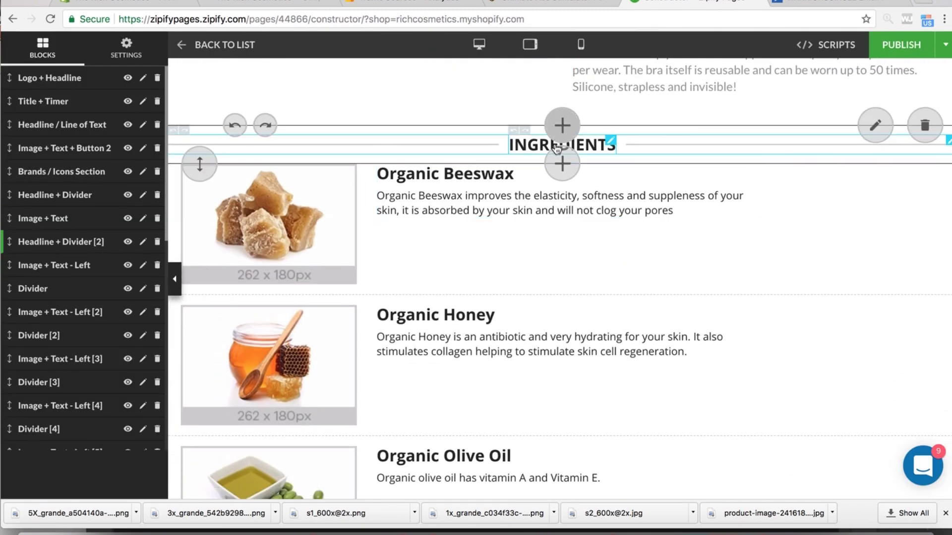
- Rename the INGREDIENTS heading to INSTRUCTIONS and save, then start deleting the Organic Beeswax row
left_click(610, 142)
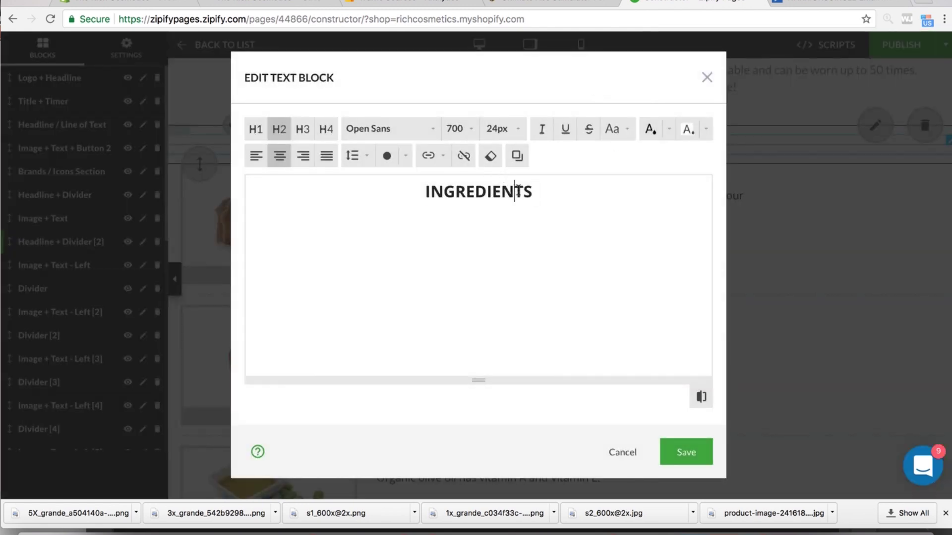
double_click(518, 191)
type("i")
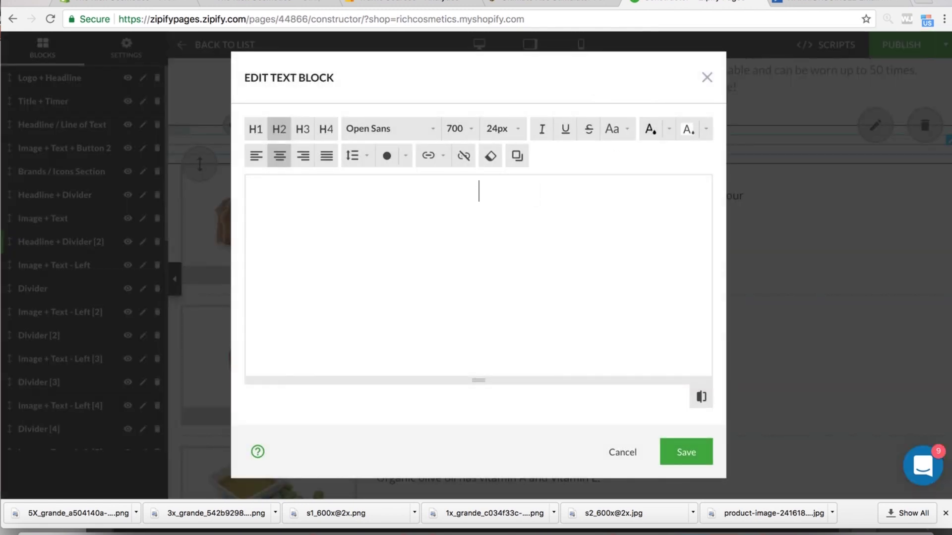
type("N")
key("BackSpace")
type("INSTRUCK")
key("BackSpace")
type("TIONS")
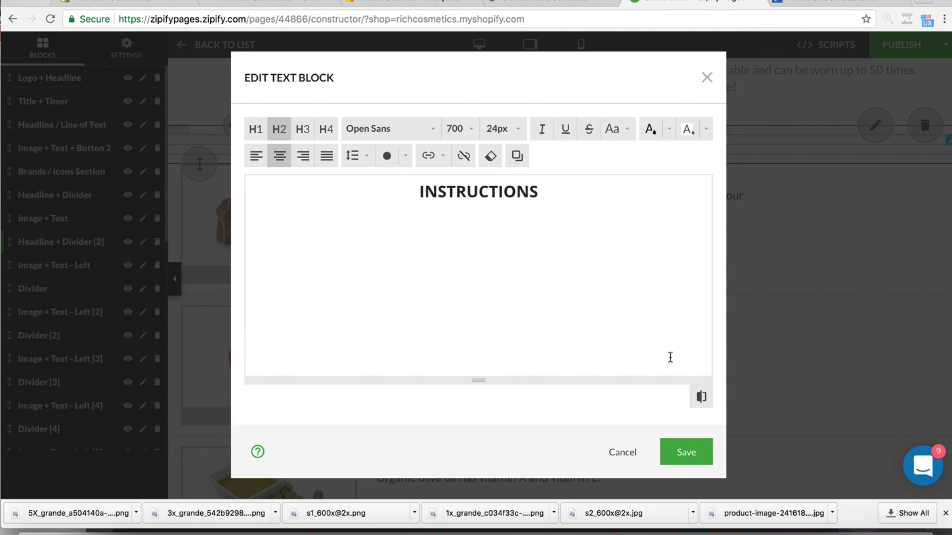
left_click(684, 451)
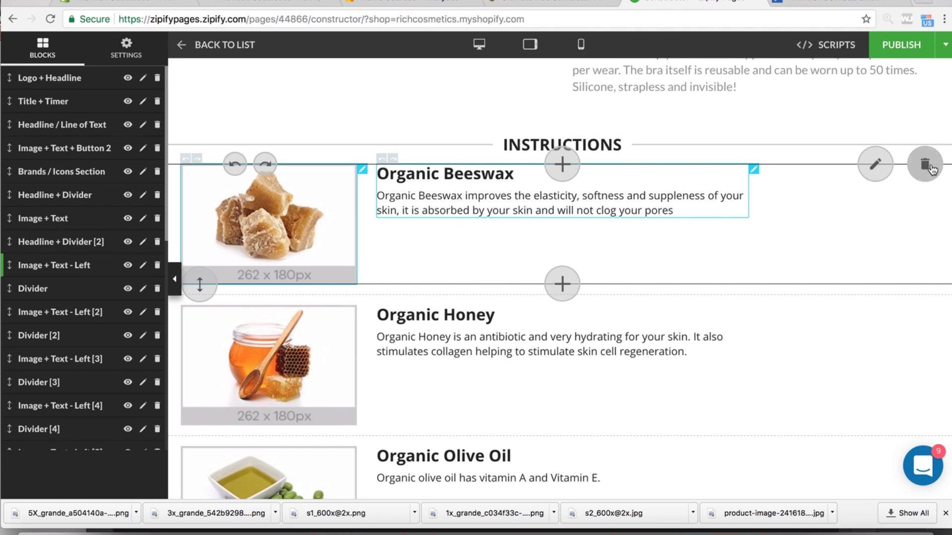
left_click(926, 165)
- Confirm deleting the Organic Beeswax row and open the block library below INSTRUCTIONS
left_click(609, 100)
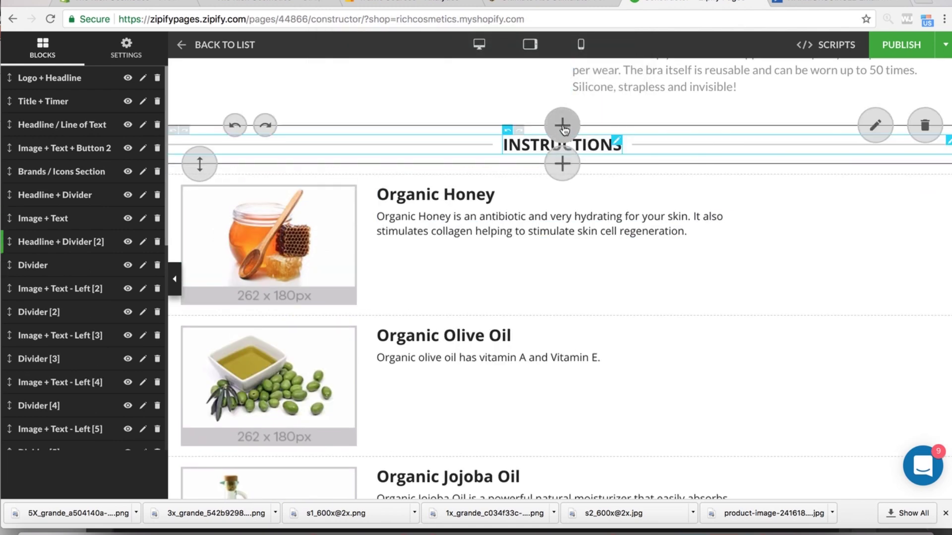
left_click(562, 164)
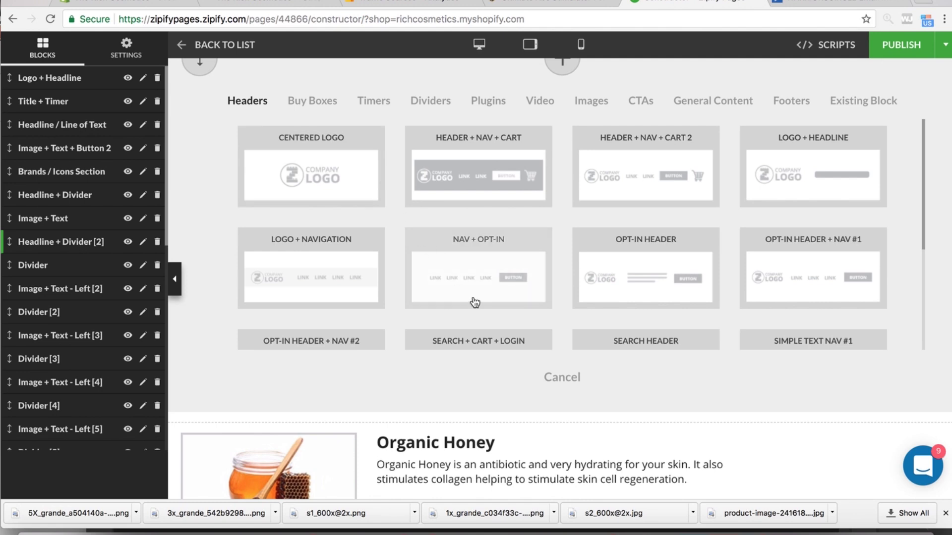
scroll(474, 300, "down", 3)
scroll(474, 298, "down", 5)
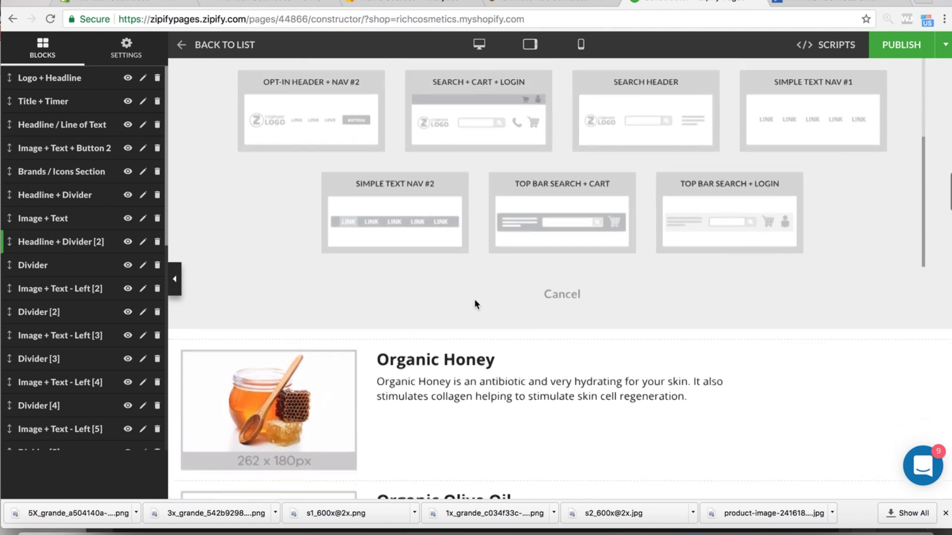
scroll(640, 186, "up", 6)
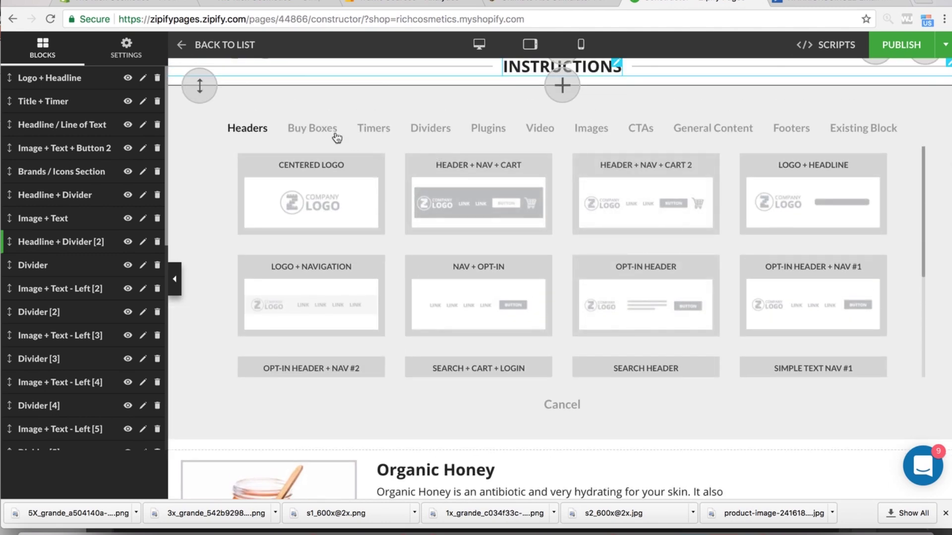
- Show the General Content block templates and scroll through them
left_click(774, 2)
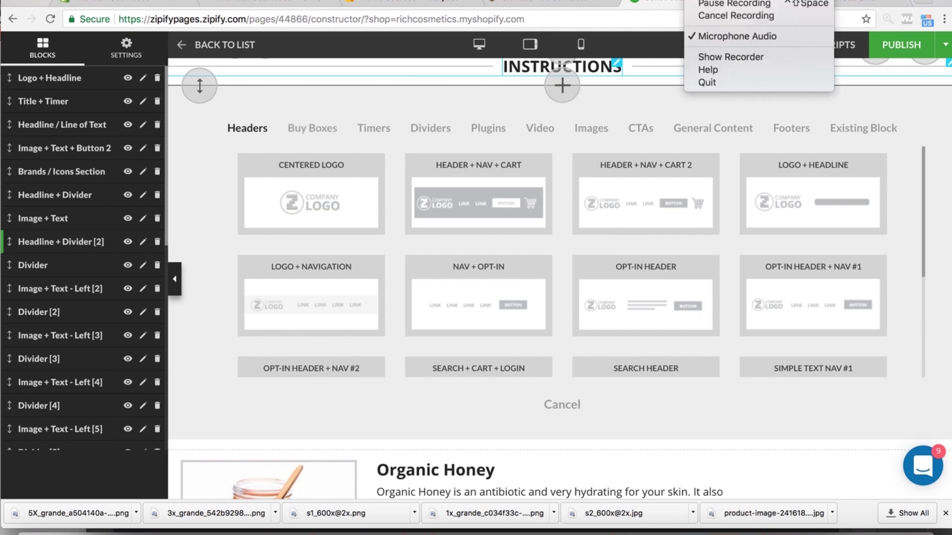
left_click(714, 5)
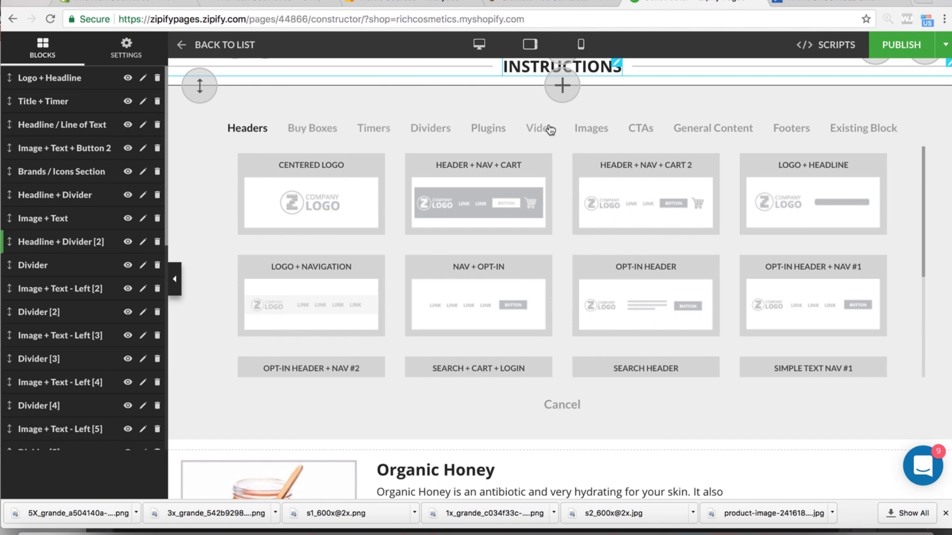
left_click(724, 130)
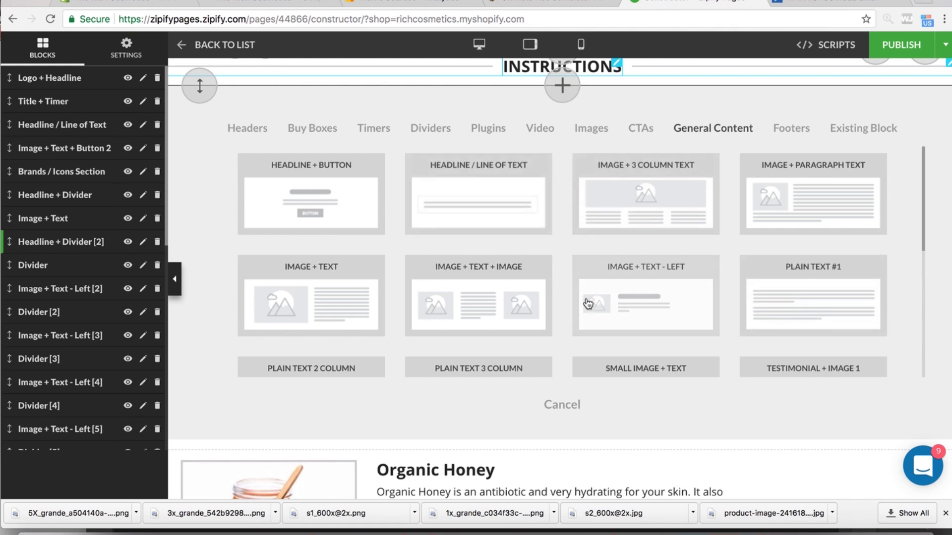
scroll(505, 309, "down", 5)
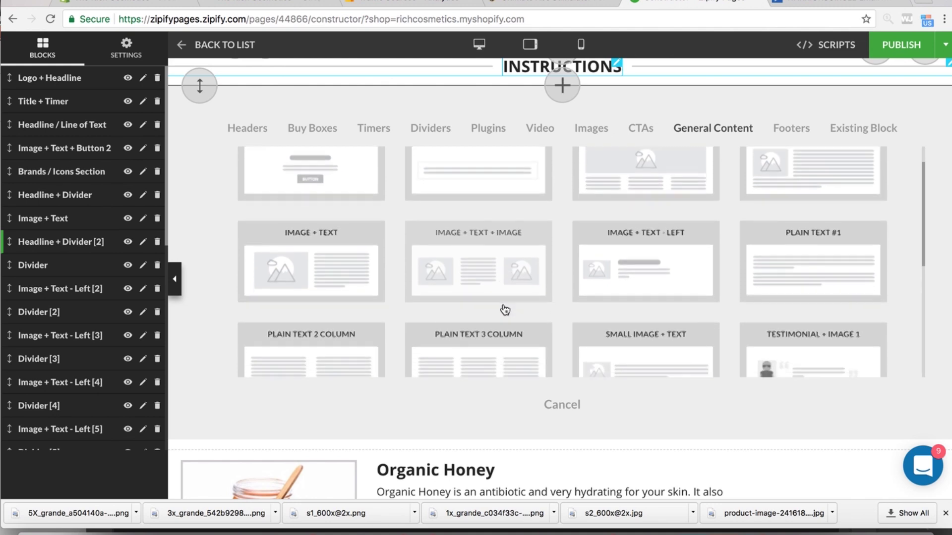
scroll(505, 310, "down", 2)
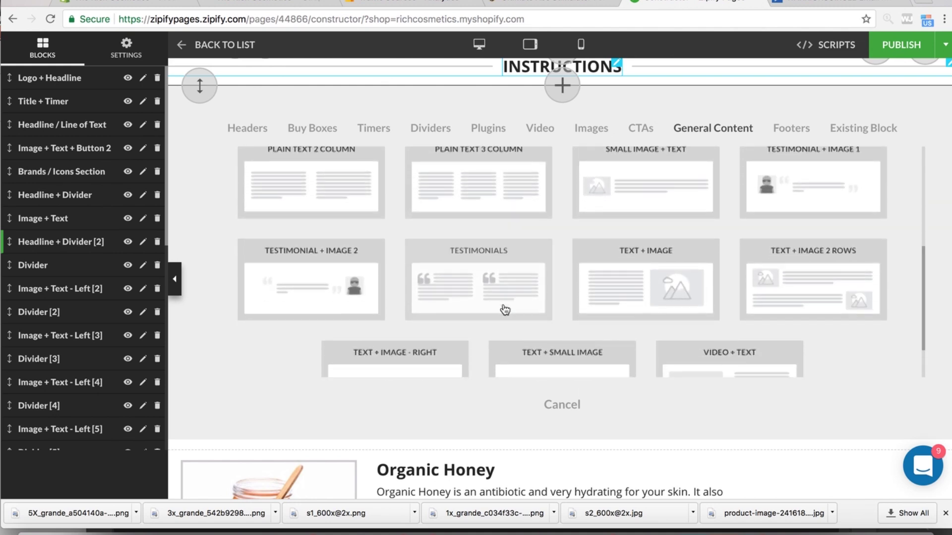
scroll(504, 309, "down", 2)
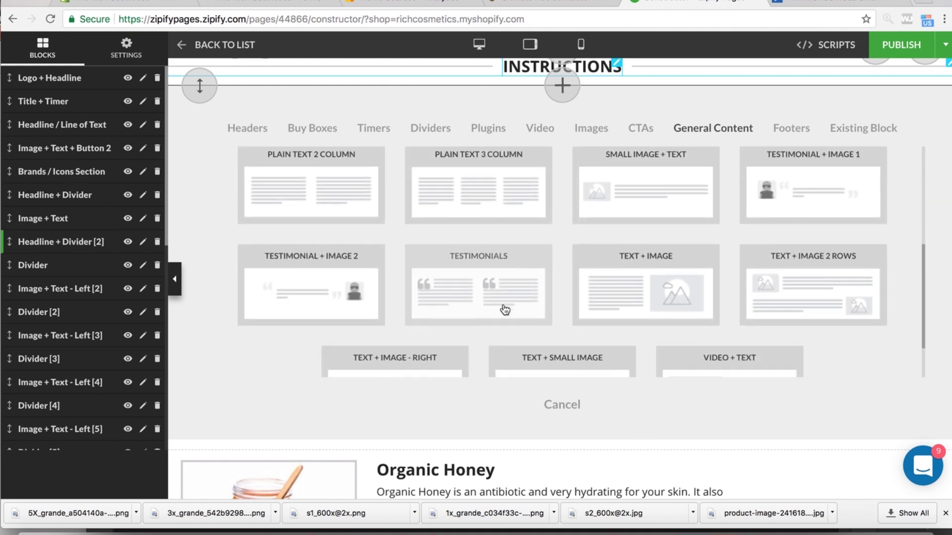
scroll(505, 310, "down", 2)
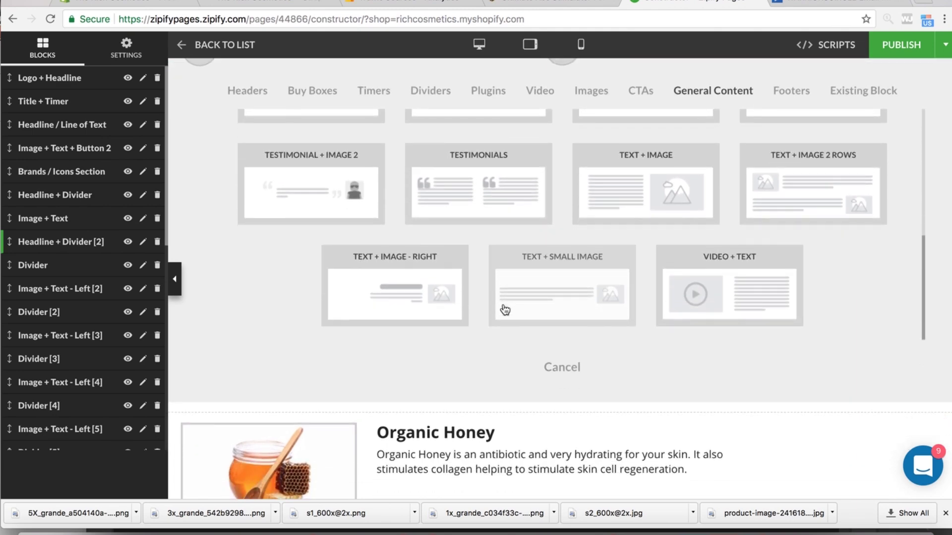
left_click(638, 201)
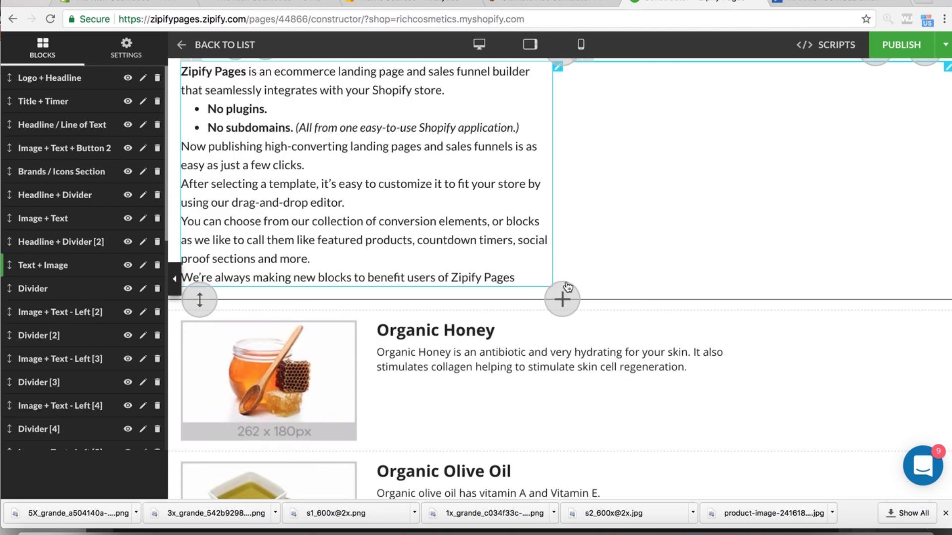
scroll(560, 261, "up", 1)
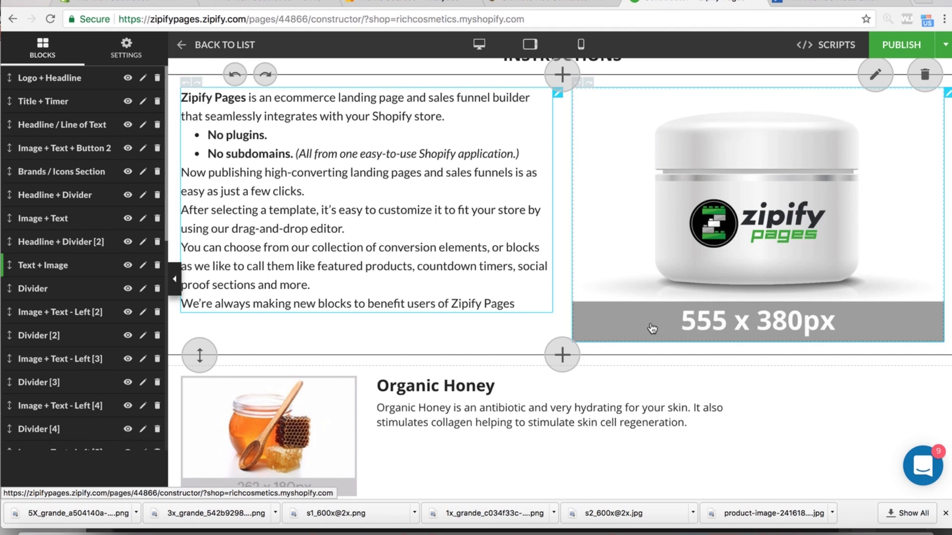
scroll(652, 329, "up", 3)
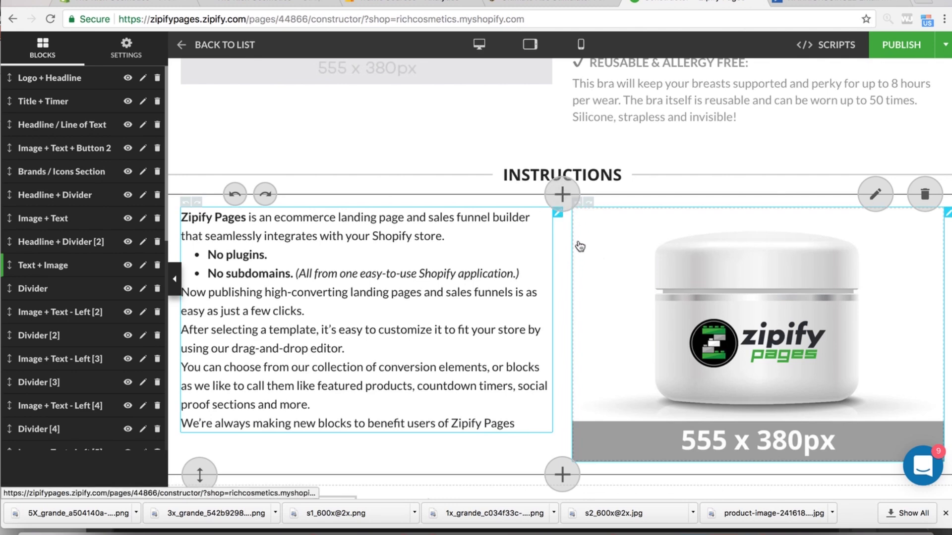
left_click_drag(597, 251, 323, 242)
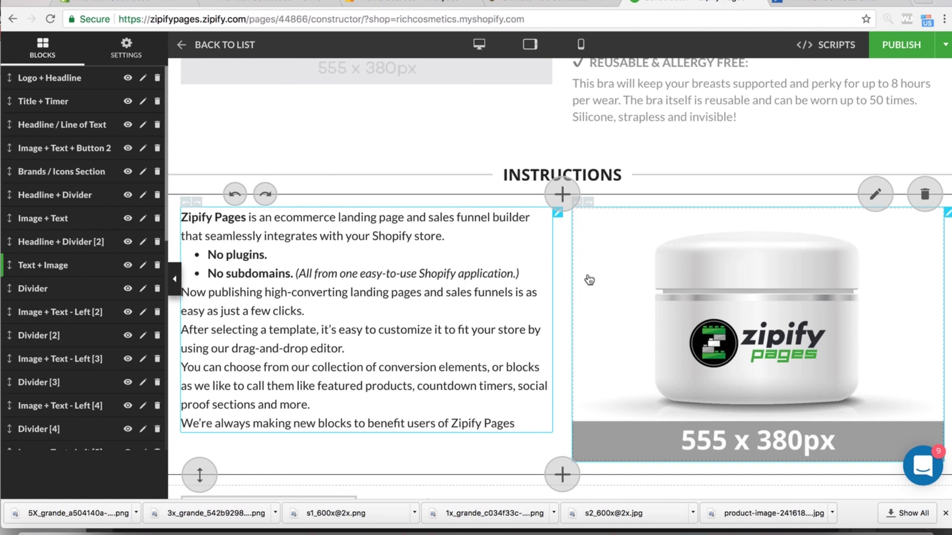
scroll(610, 350, "down", 4)
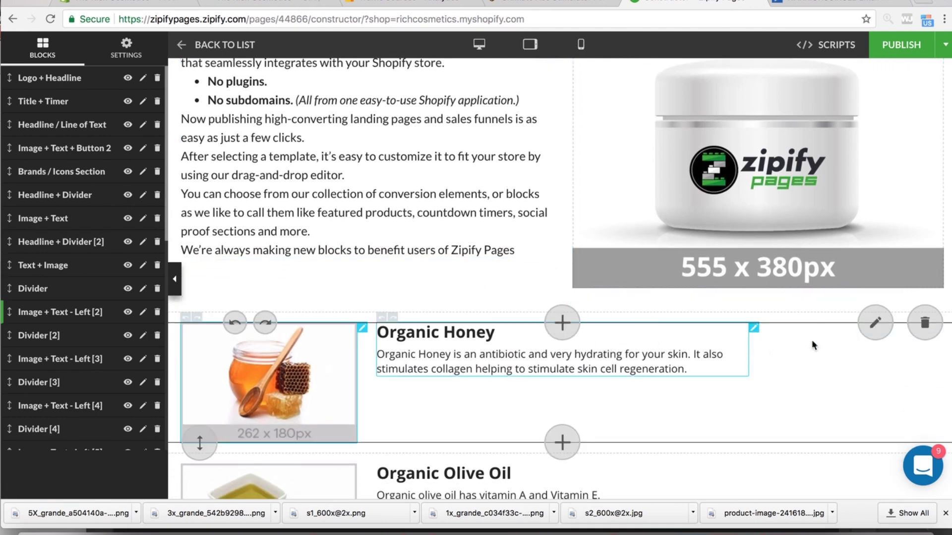
- Delete the Organic Coconut Oil, Argan Oil and Jojoba Oil blocks
left_click(925, 324)
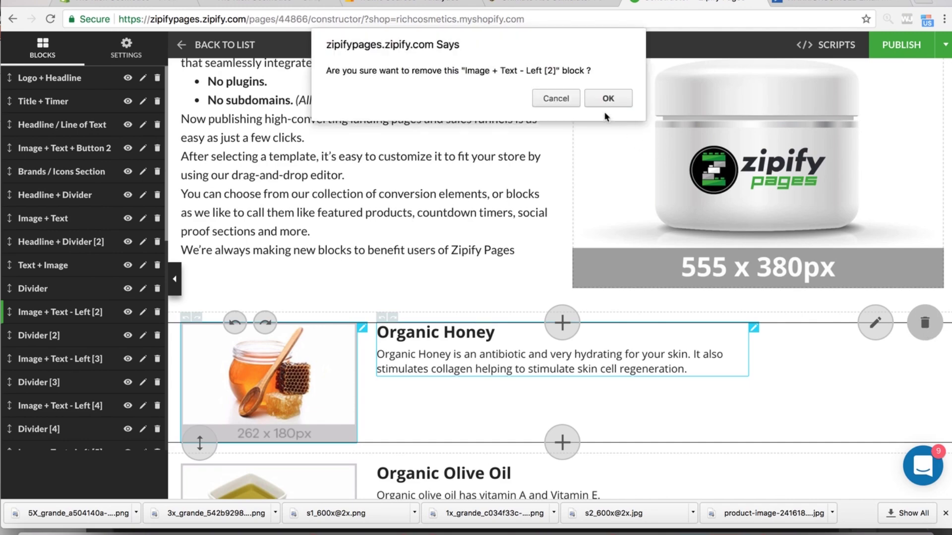
left_click(552, 99)
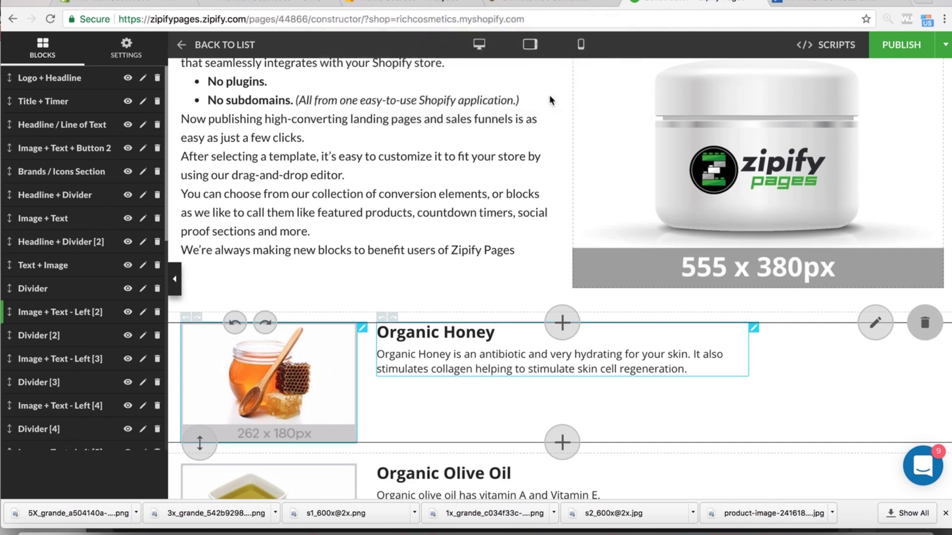
scroll(771, 358, "down", 10)
scroll(772, 358, "down", 8)
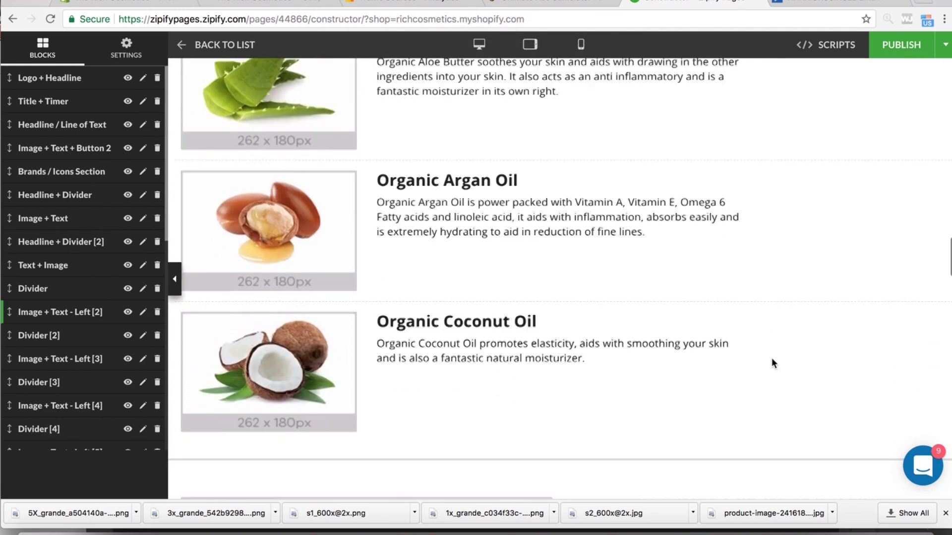
scroll(771, 358, "up", 2)
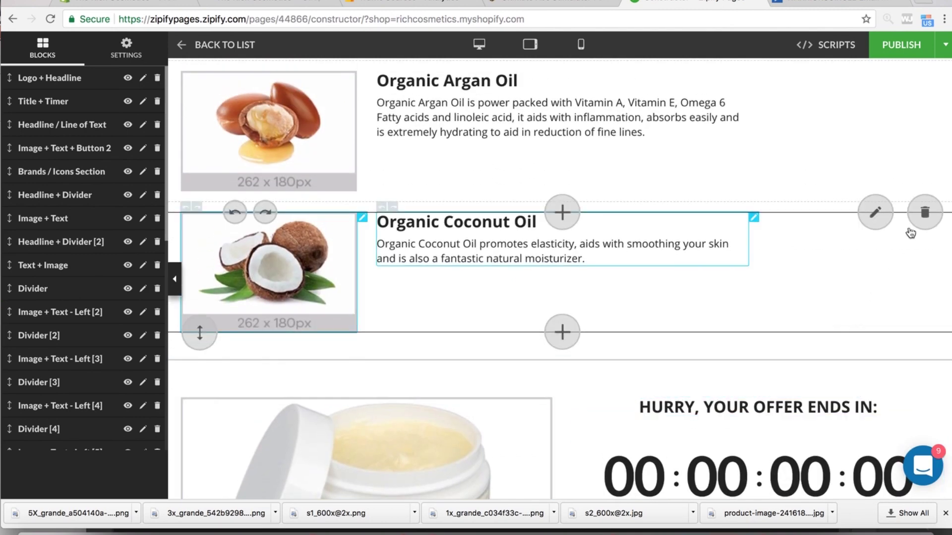
left_click(922, 212)
left_click(608, 100)
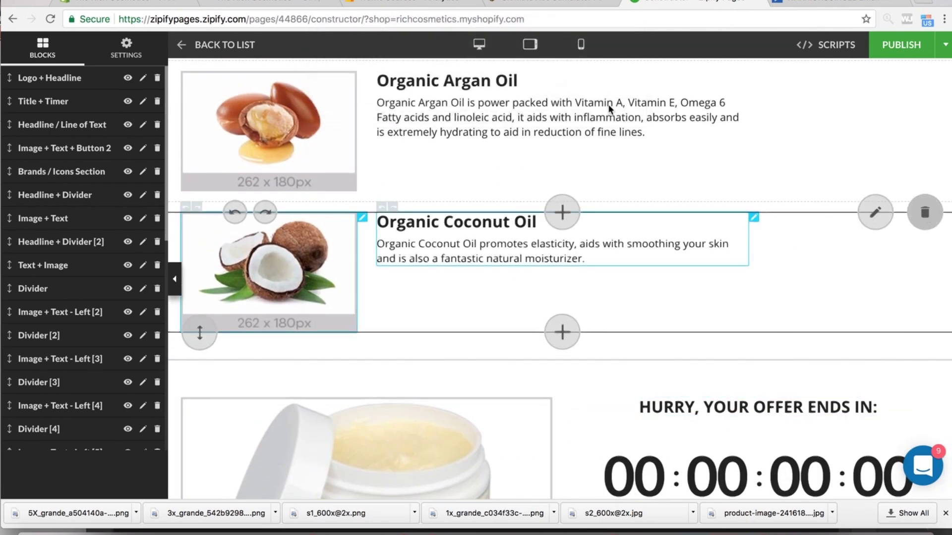
left_click(924, 72)
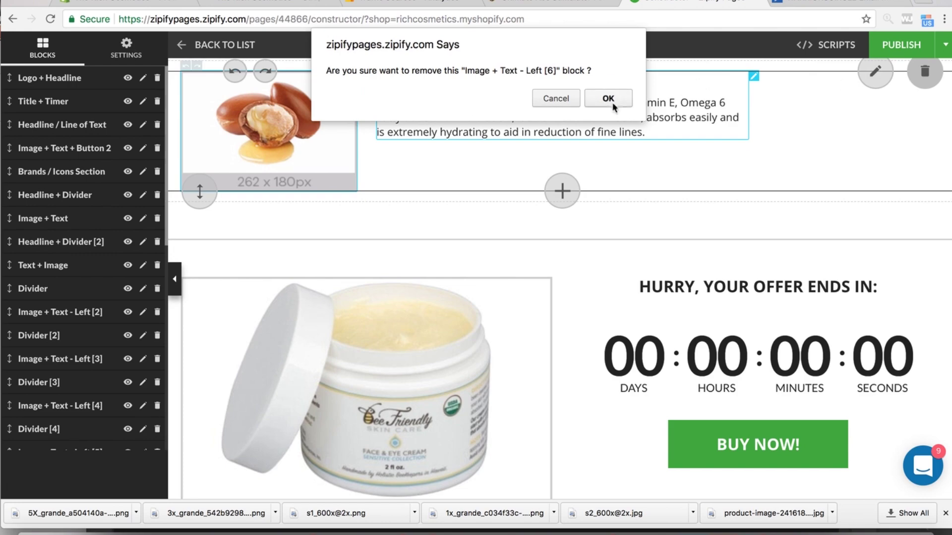
left_click(608, 98)
scroll(759, 209, "up", 2)
scroll(764, 216, "down", 5)
scroll(763, 217, "up", 10)
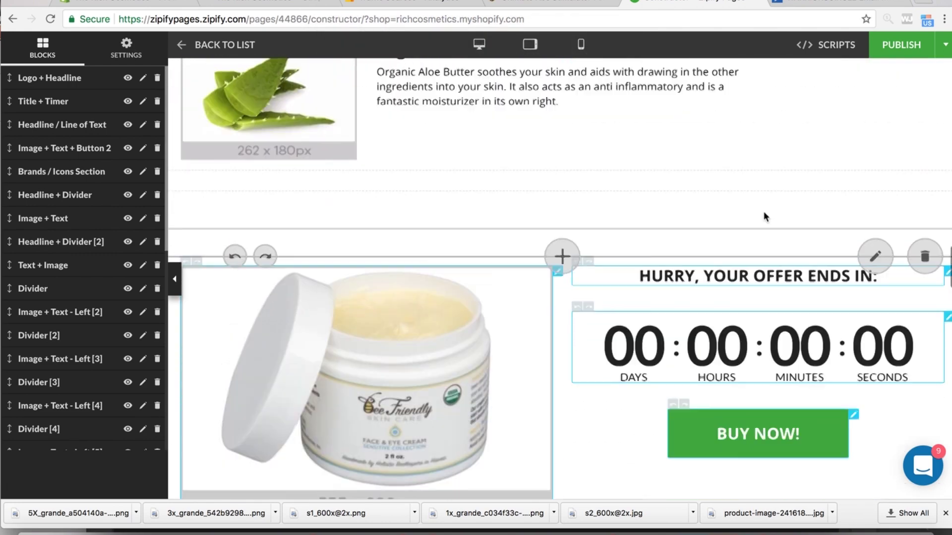
left_click(924, 222)
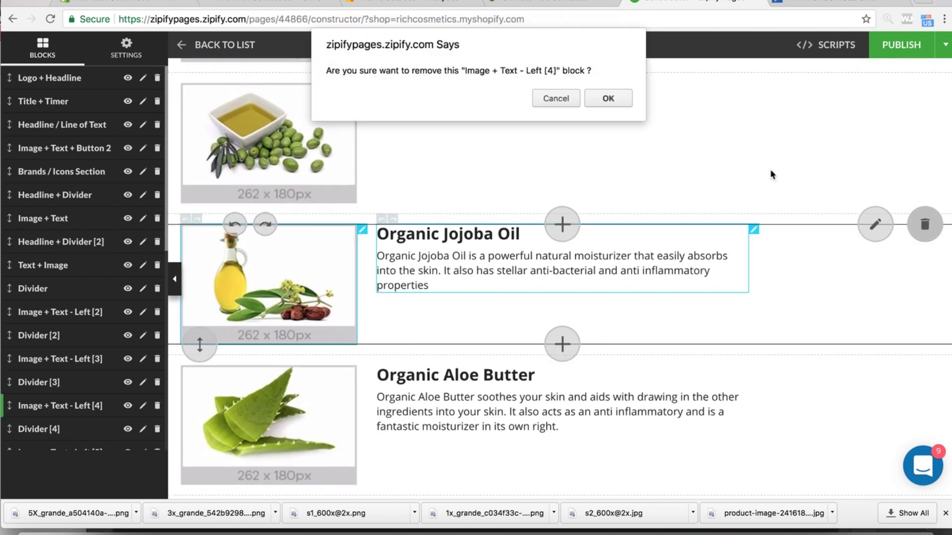
left_click(609, 100)
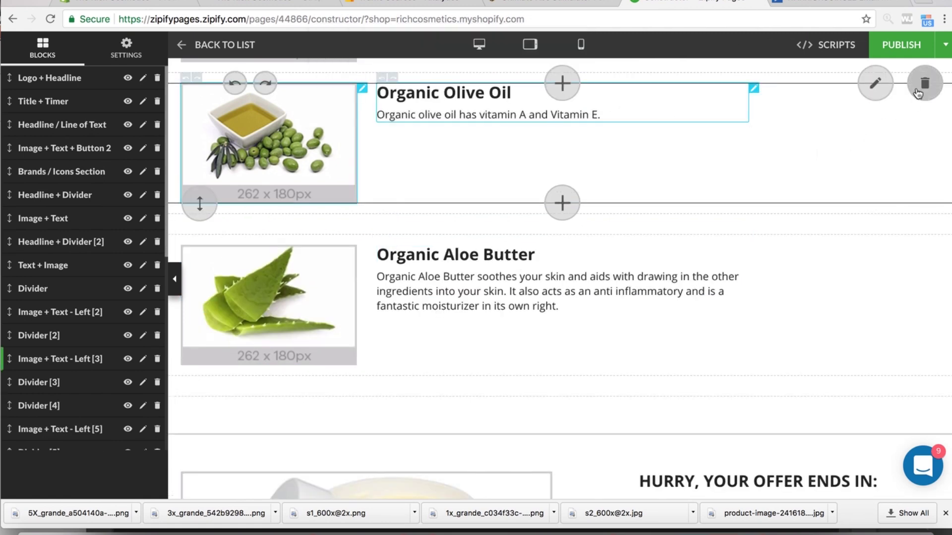
- Delete the Organic Olive Oil, Honey and Aloe Butter blocks
left_click(924, 82)
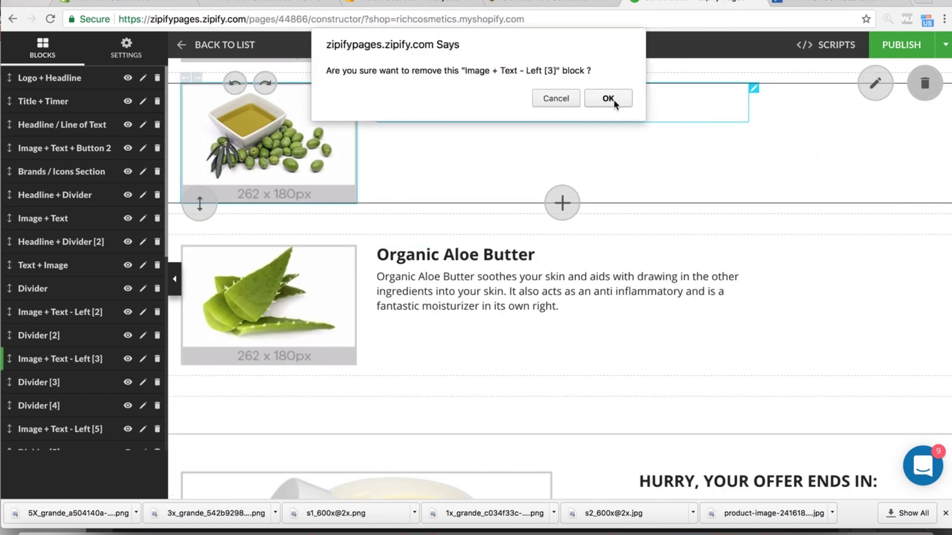
left_click(556, 99)
scroll(781, 147, "up", 4)
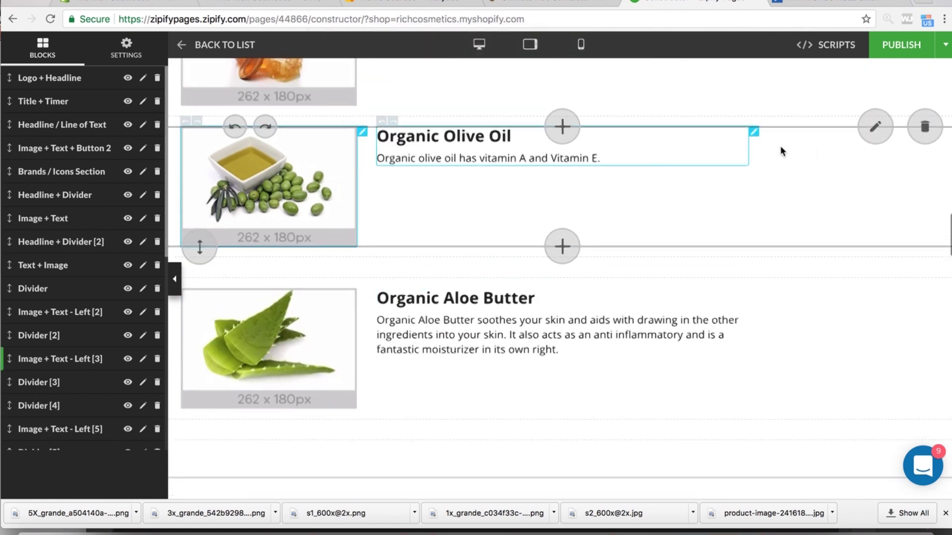
scroll(781, 148, "down", 2)
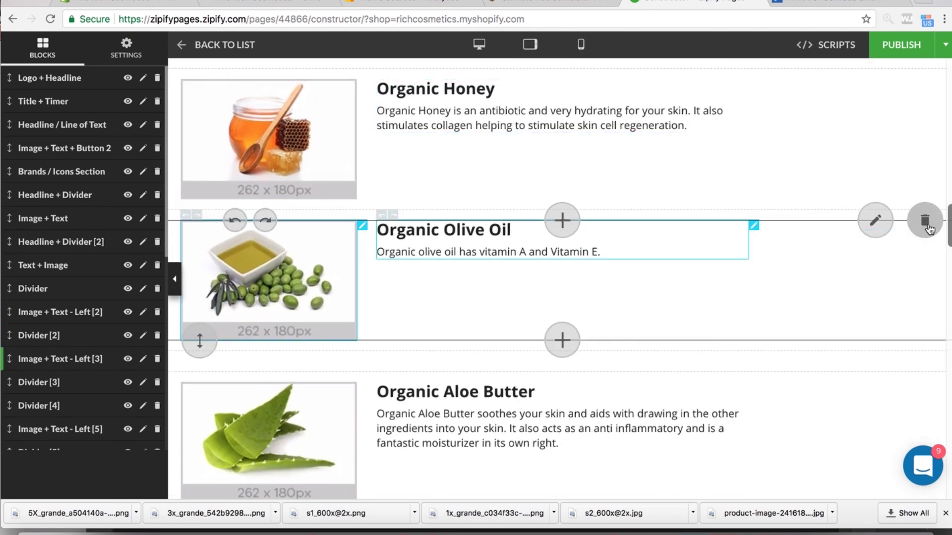
left_click(925, 221)
left_click(608, 100)
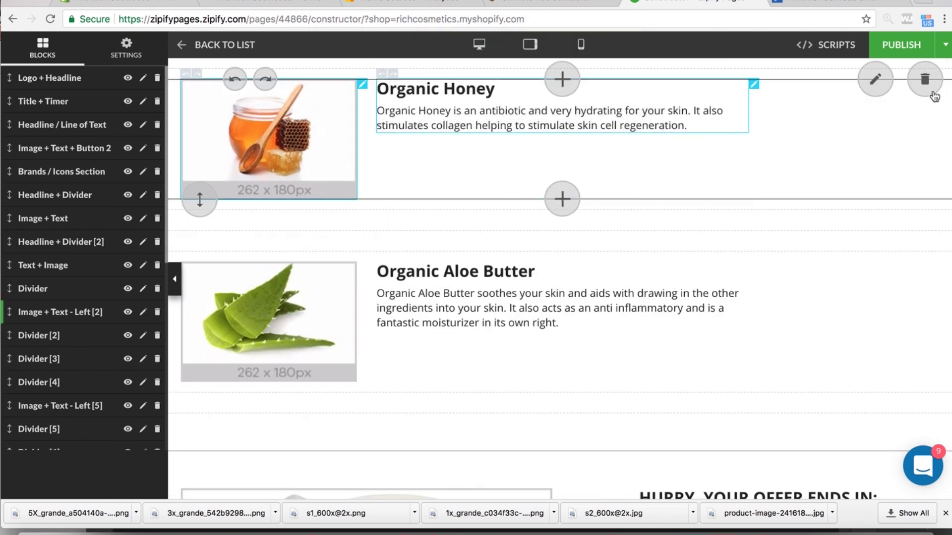
left_click(931, 85)
left_click(611, 99)
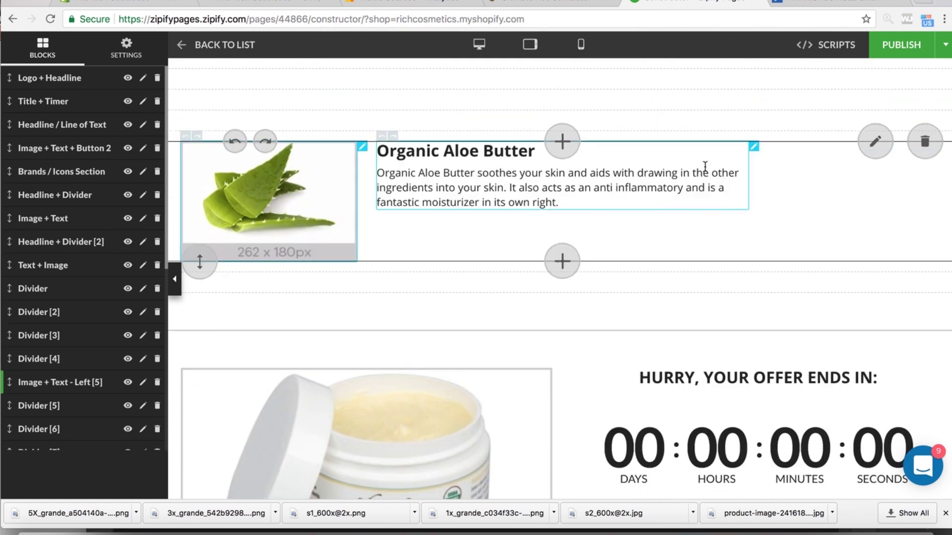
left_click(924, 143)
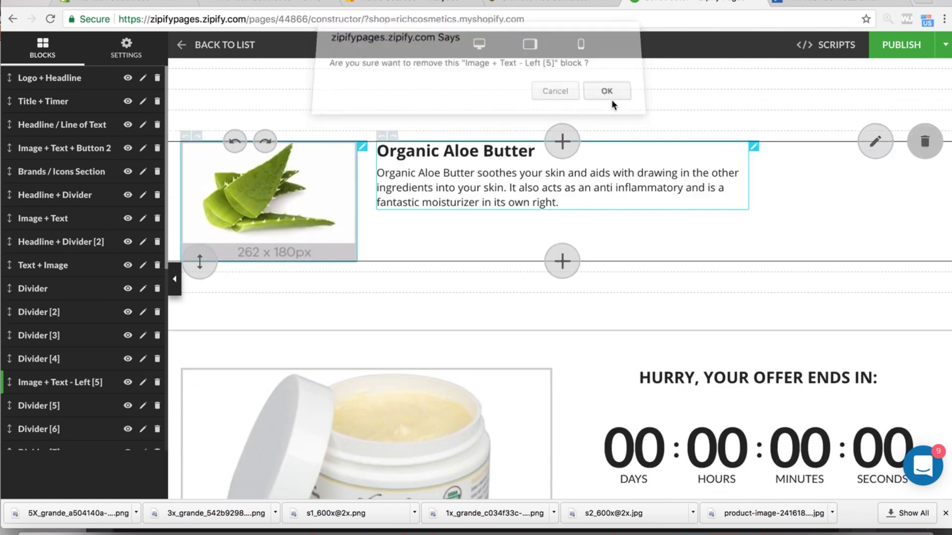
left_click(611, 99)
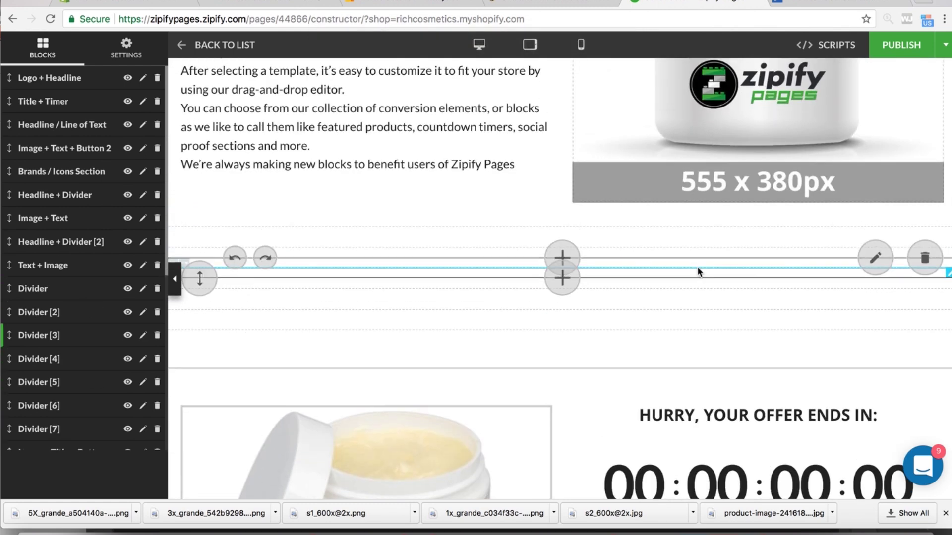
- Delete the leftover Divider blocks 3, 4, 5 and 2
left_click(924, 258)
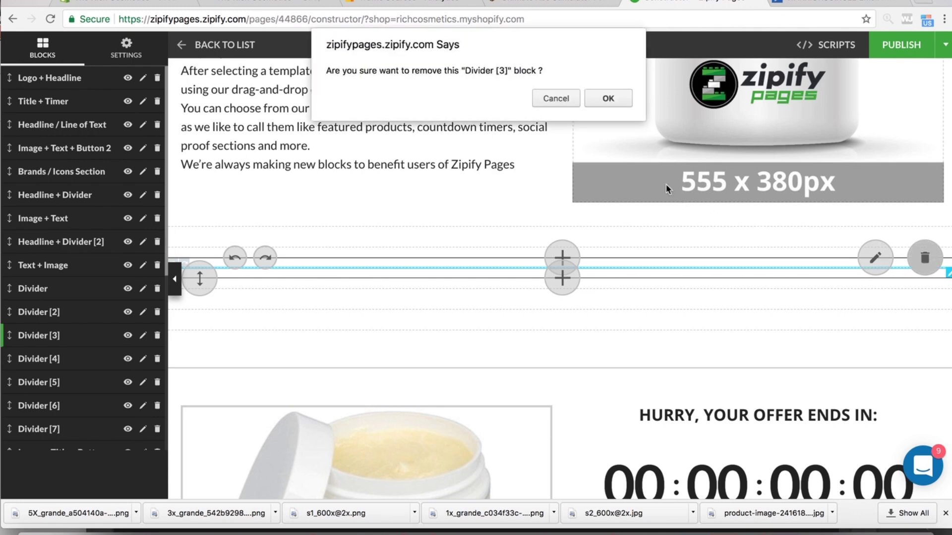
left_click(611, 99)
mouse_move(646, 260)
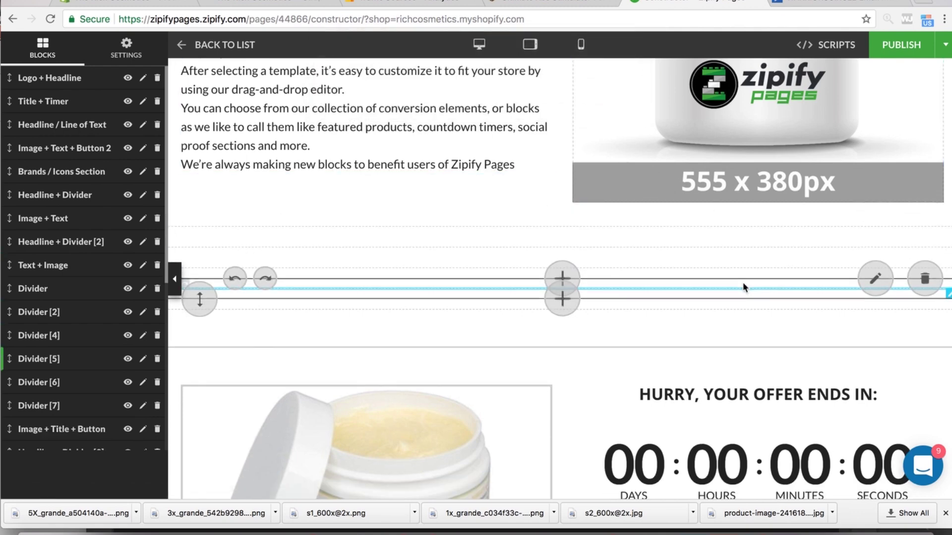
left_click(930, 257)
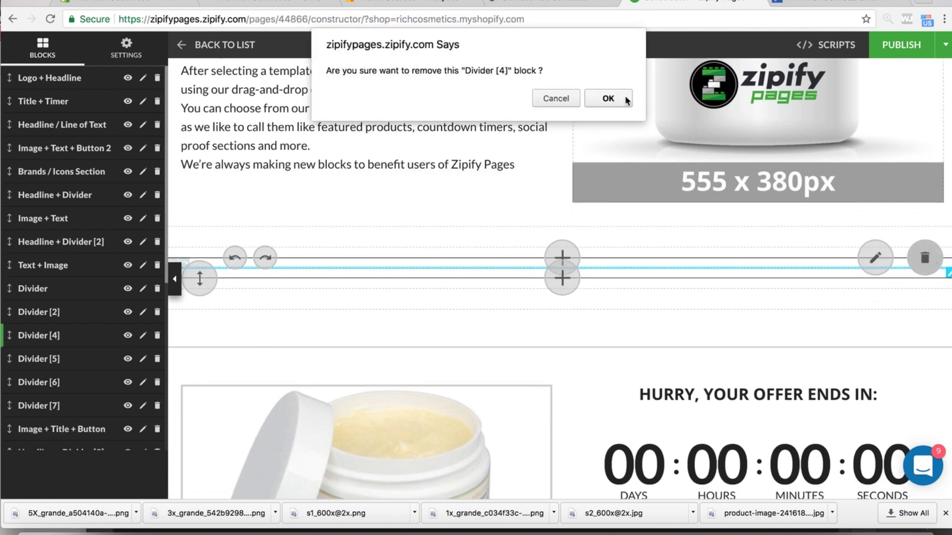
left_click(609, 98)
mouse_move(704, 276)
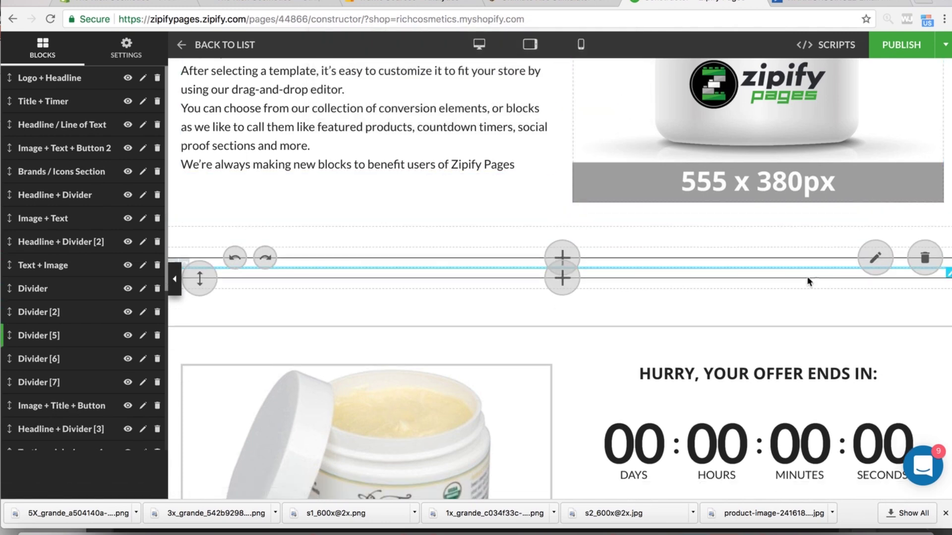
left_click(925, 257)
left_click(610, 96)
mouse_move(764, 278)
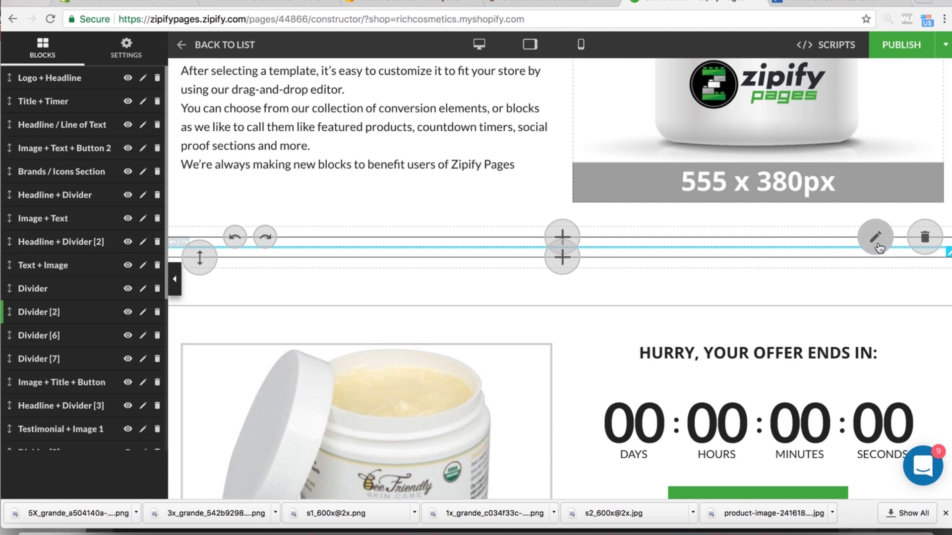
left_click(923, 244)
left_click(618, 100)
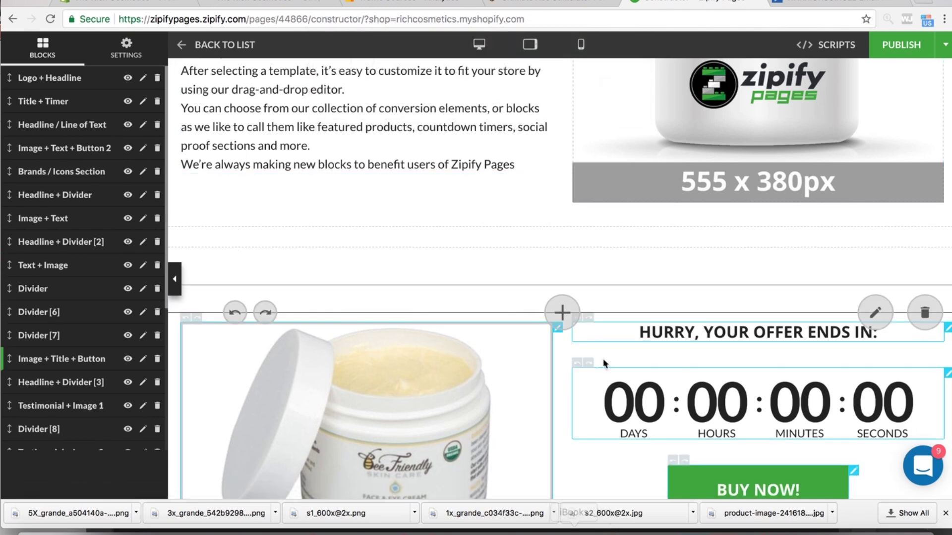
scroll(462, 202, "up", 3)
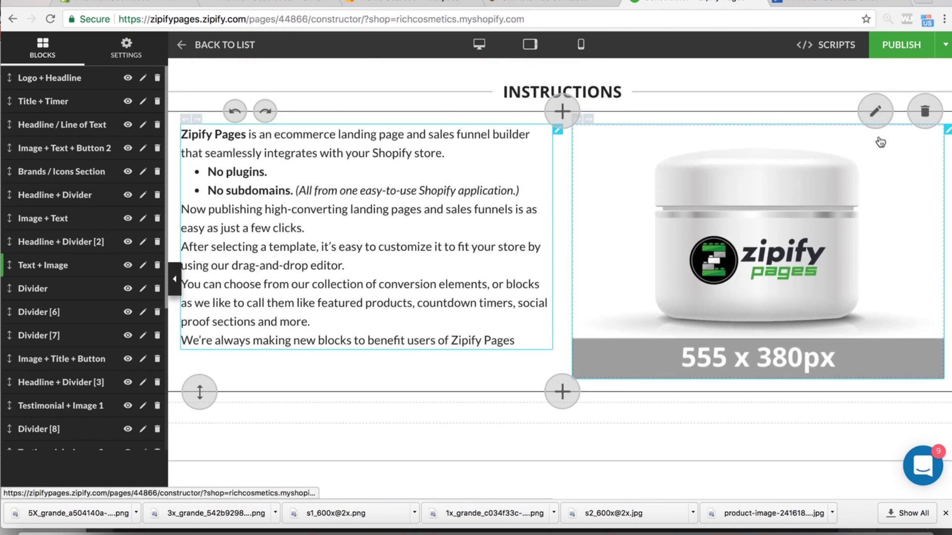
- Open the jar image's settings and browse the computer's image files for a strapless bra photo
left_click(850, 153)
left_click(498, 268)
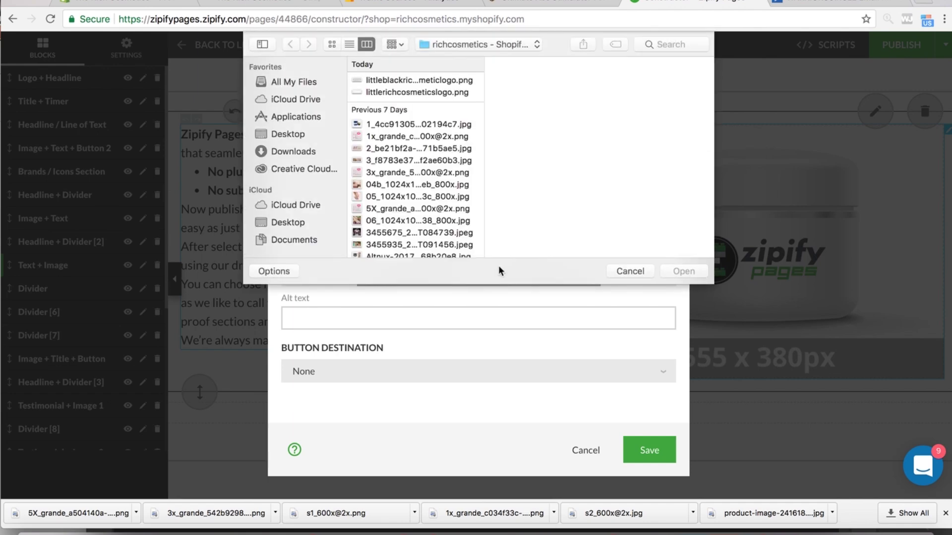
left_click(388, 196)
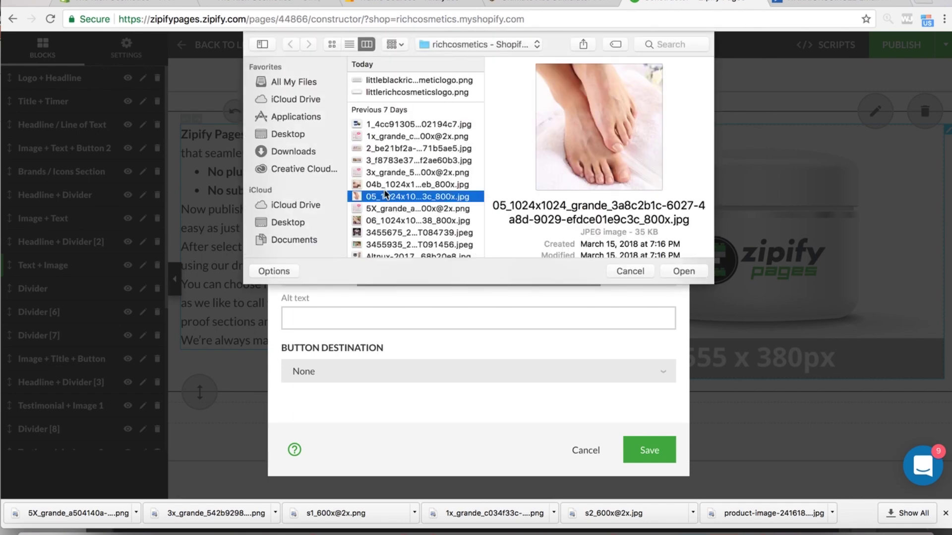
left_click(392, 187)
left_click(403, 210)
scroll(403, 214, "down", 3)
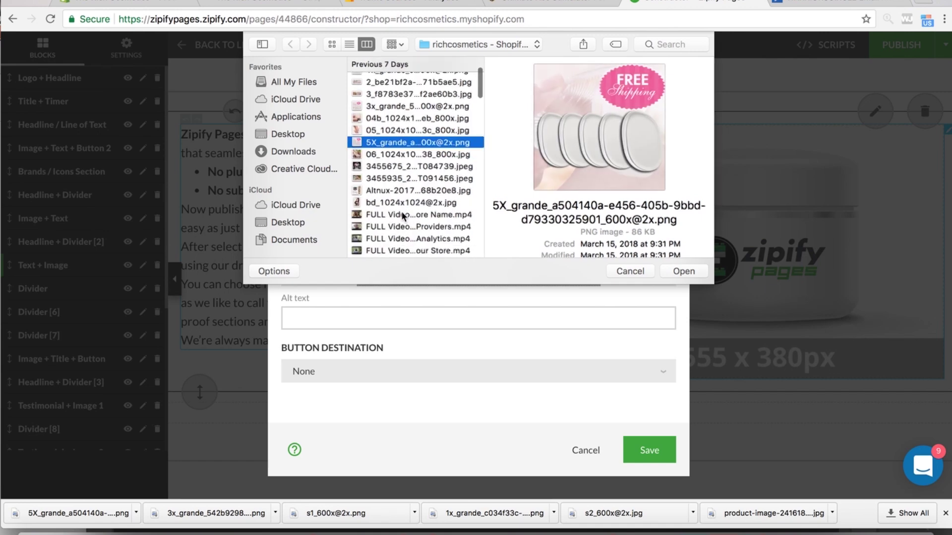
left_click(405, 166)
scroll(410, 178, "down", 3)
left_click(407, 159)
scroll(409, 179, "down", 5)
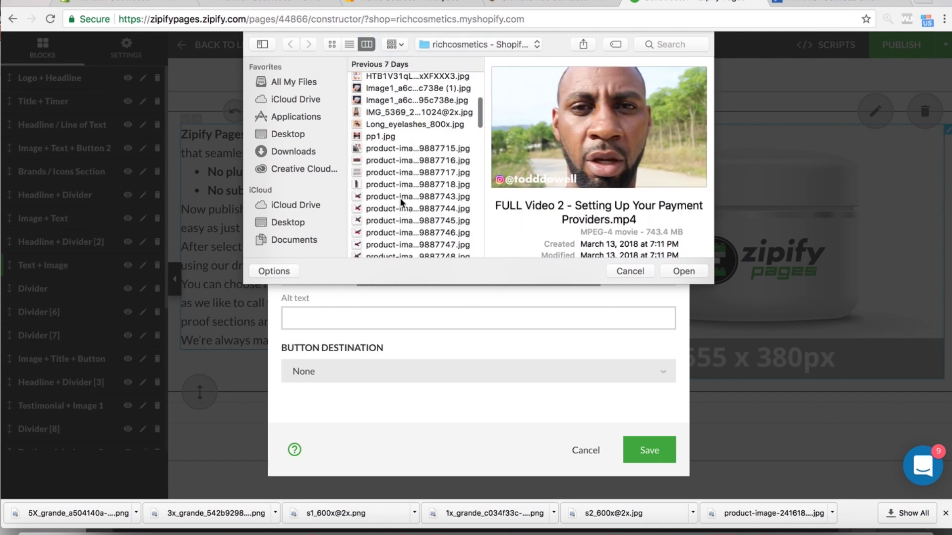
scroll(402, 208, "down", 1)
left_click(421, 104)
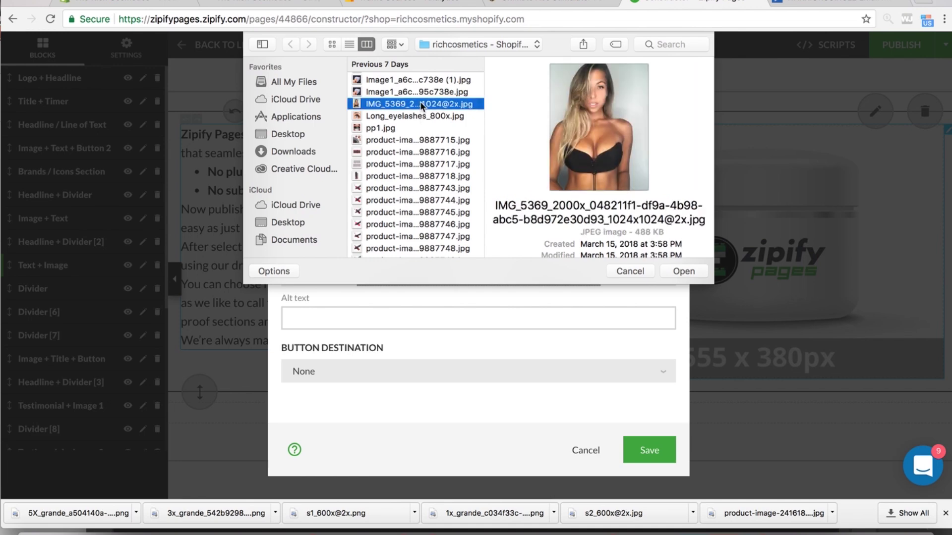
scroll(430, 179, "down", 15)
scroll(427, 181, "up", 5)
left_click(414, 138)
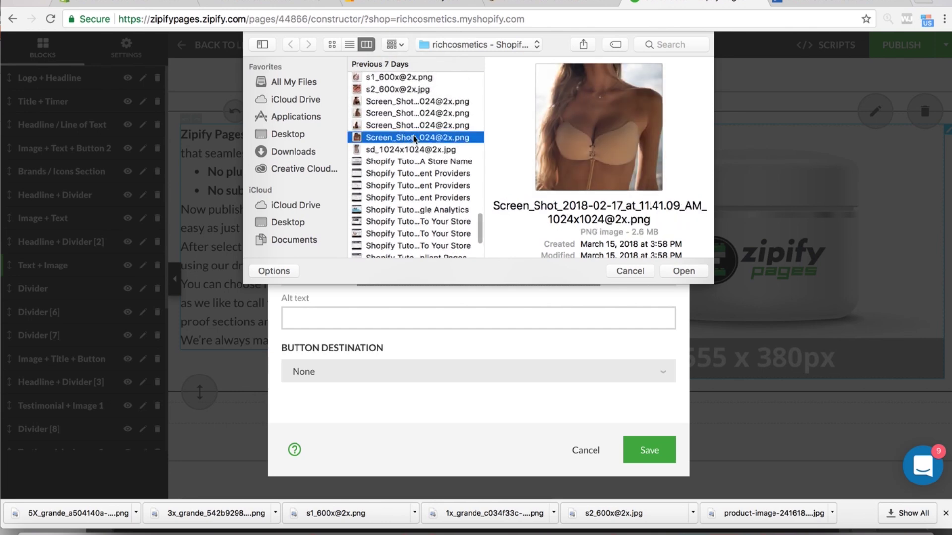
left_click(406, 150)
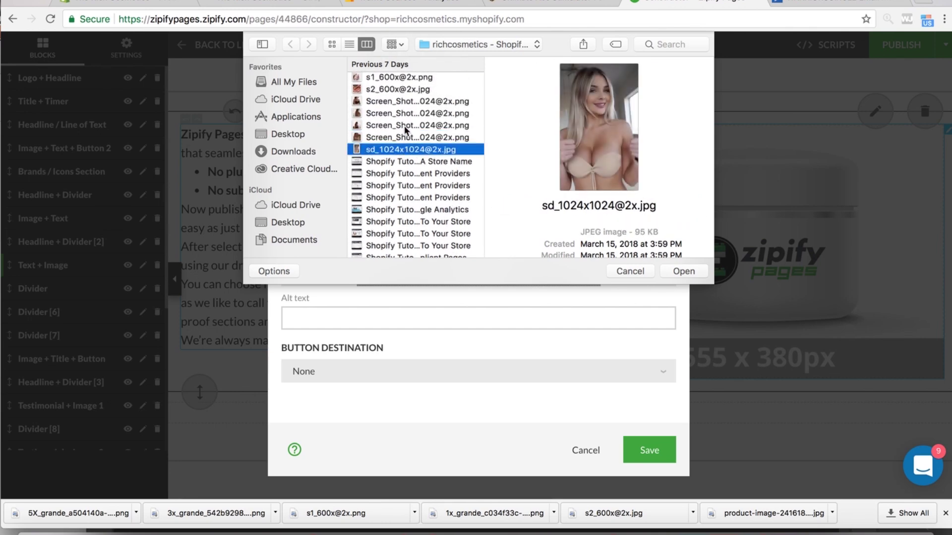
left_click(405, 126)
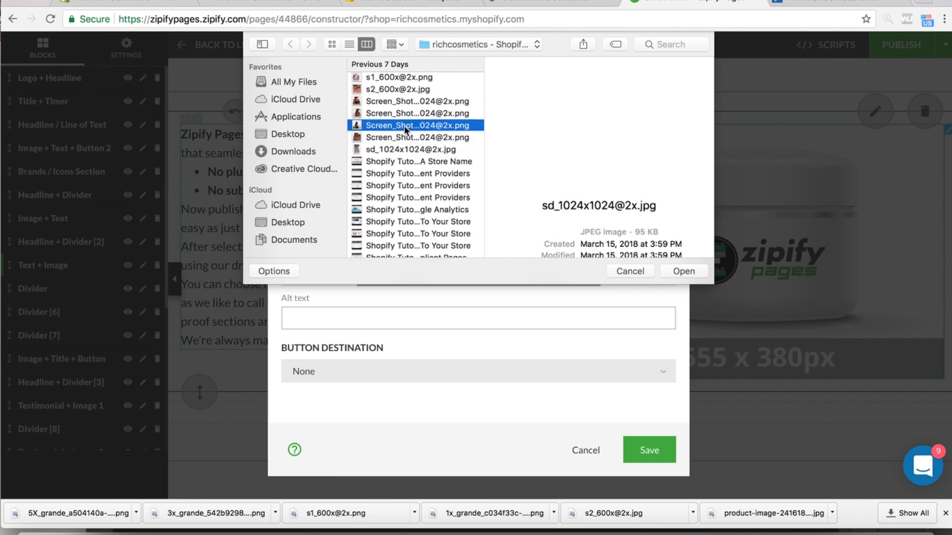
left_click(407, 113)
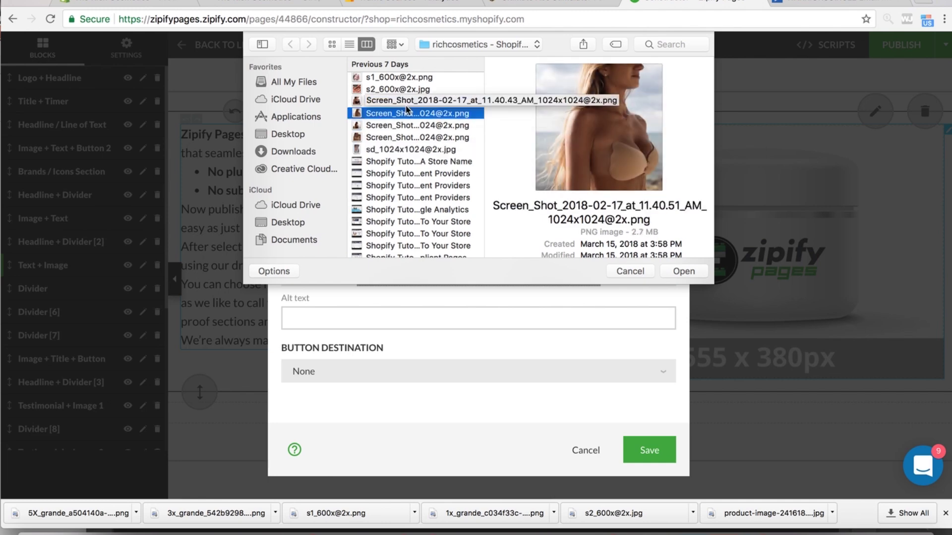
left_click(405, 101)
scroll(405, 109, "up", 2)
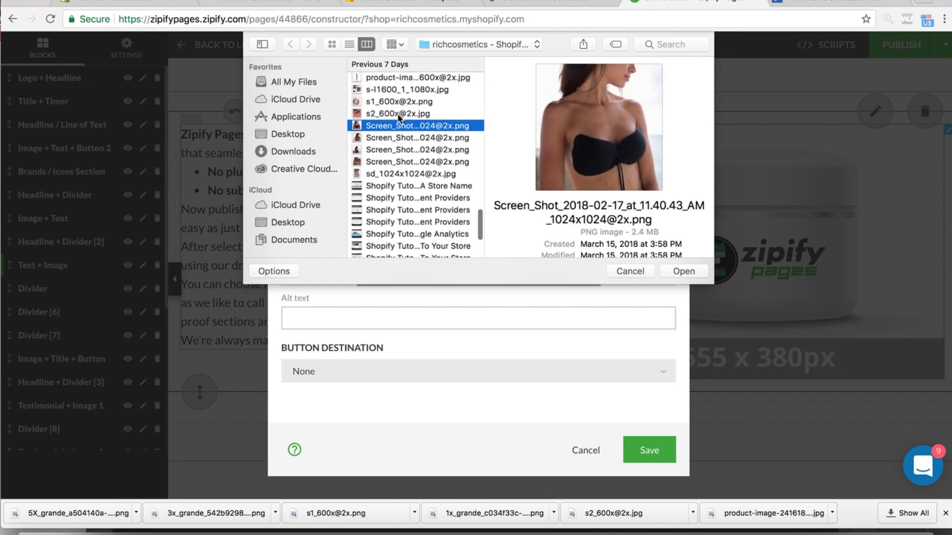
left_click(400, 113)
left_click(399, 126)
scroll(397, 130, "up", 5)
scroll(395, 132, "up", 3)
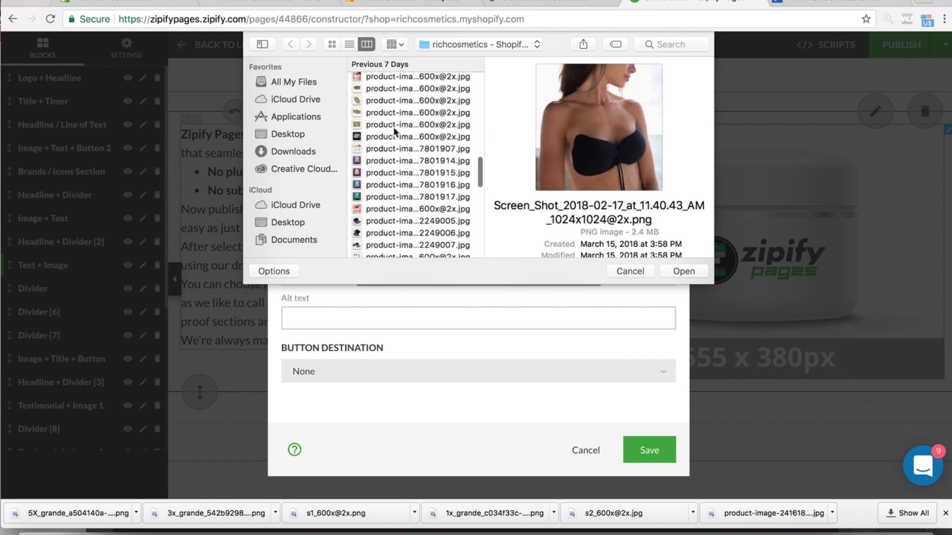
scroll(395, 132, "up", 5)
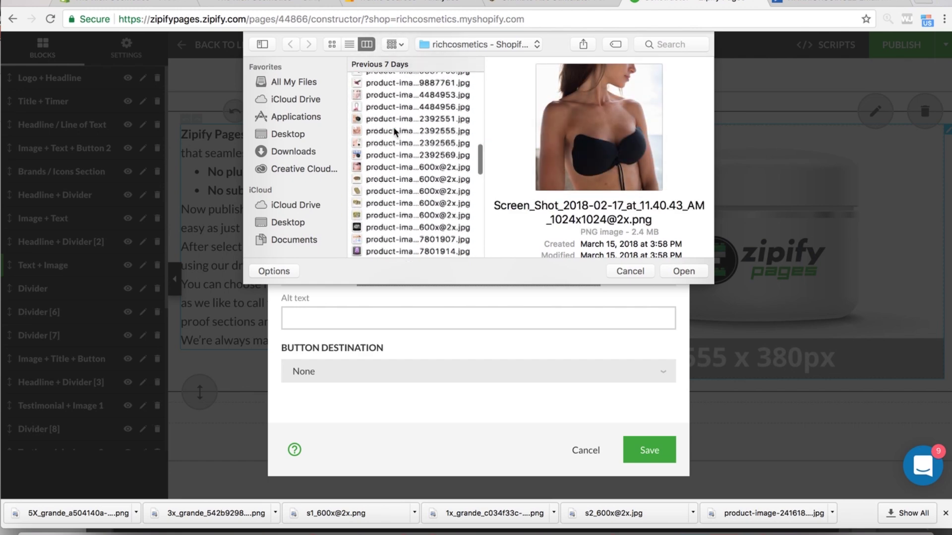
scroll(395, 132, "up", 6)
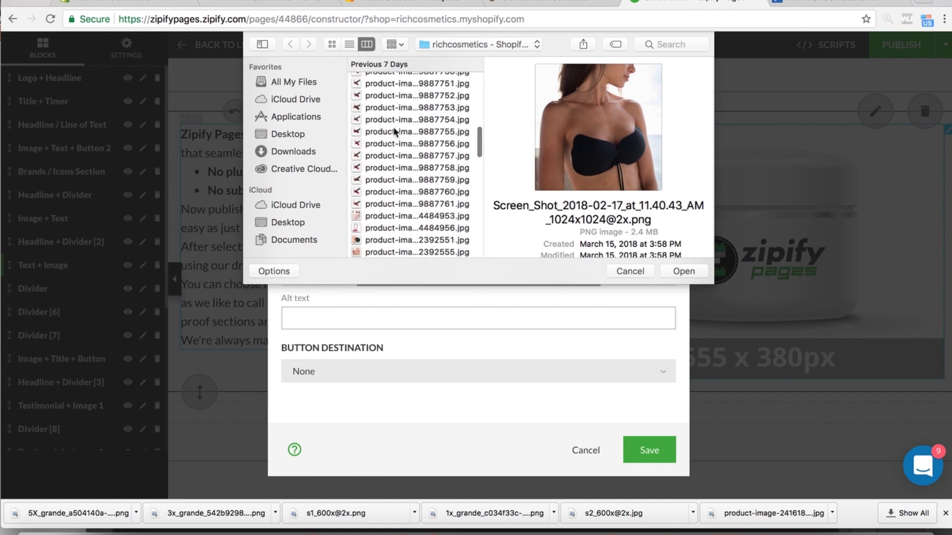
scroll(395, 132, "up", 10)
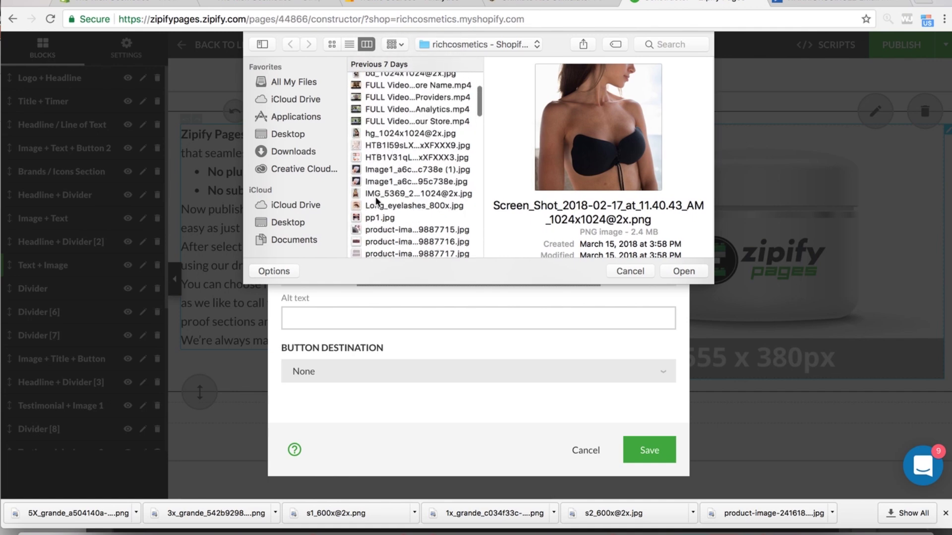
left_click(380, 134)
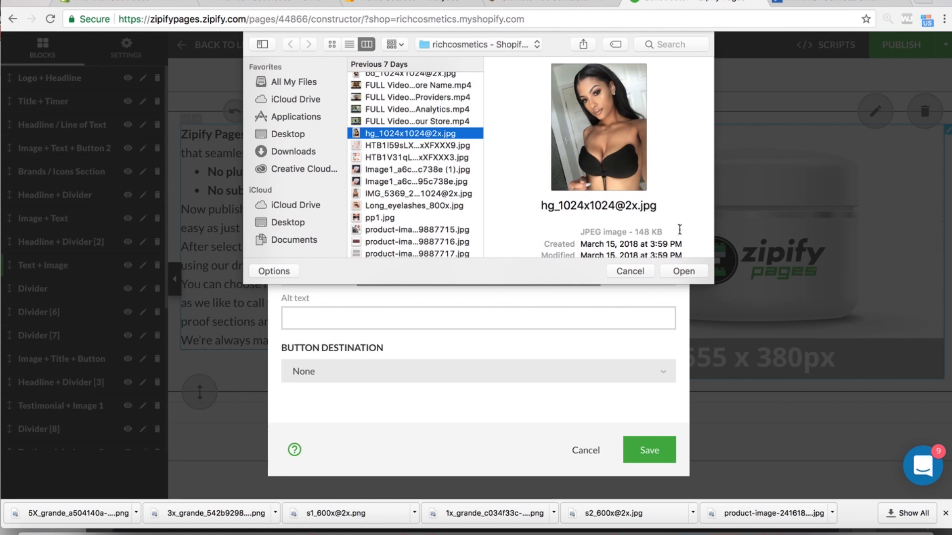
left_click(683, 271)
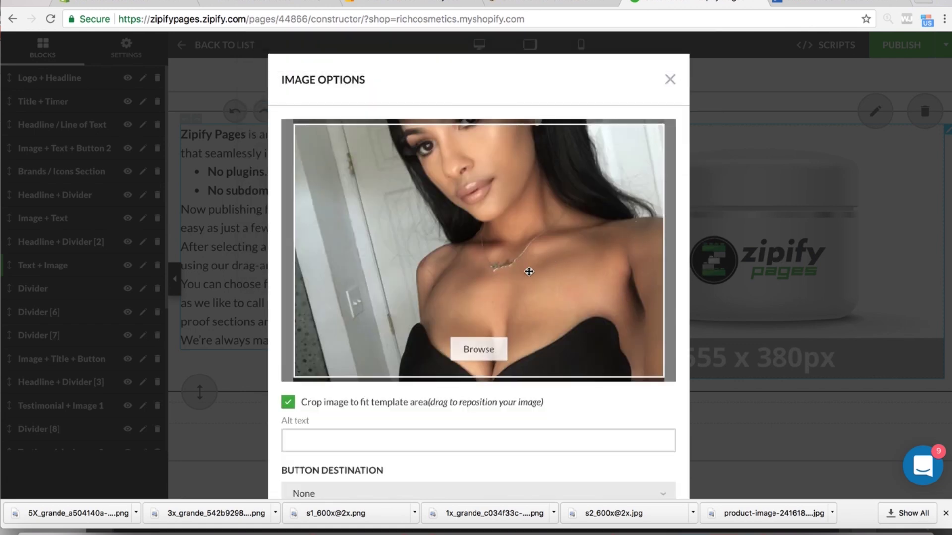
left_click(288, 402)
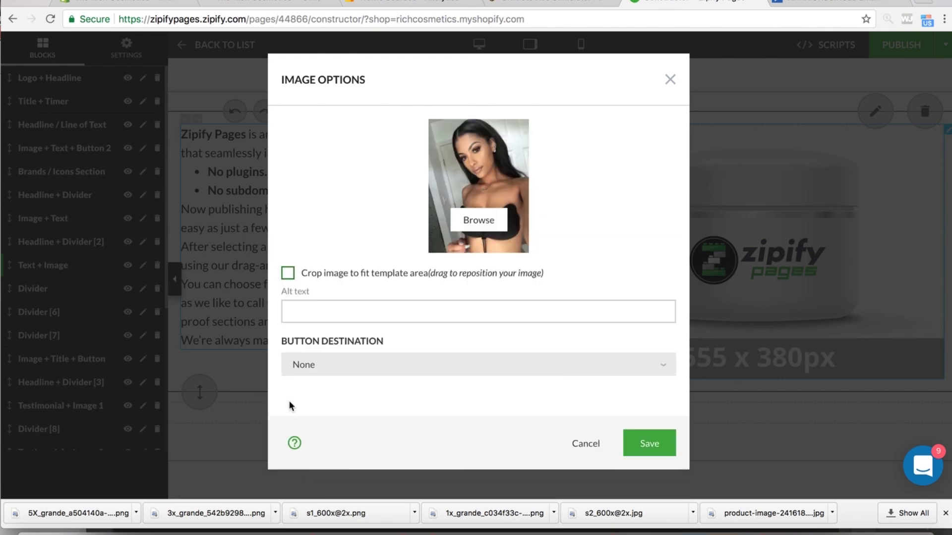
left_click(646, 440)
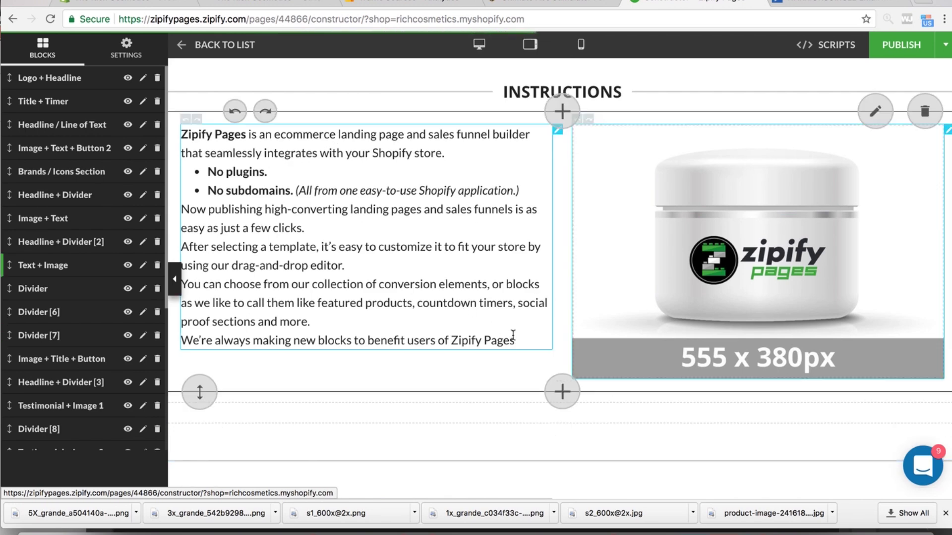
left_click(513, 335)
- Replace the placeholder text with the pasted How To Use steps, removing the 'HOW TO USE:' line
left_click_drag(599, 358, 420, 174)
type("HOW TO USE: 1- Remove bra from box. 2- Loosen the clip on ties partially. 2- Place bra on your breasts. 3- Pull end of string ties, while pulling up the clip. 4- Enjoy the lift!")
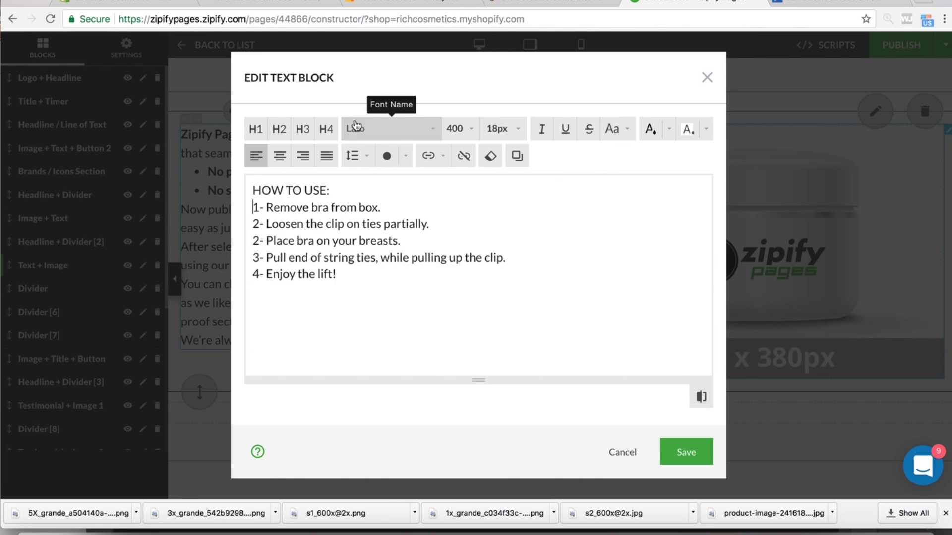
left_click(330, 190)
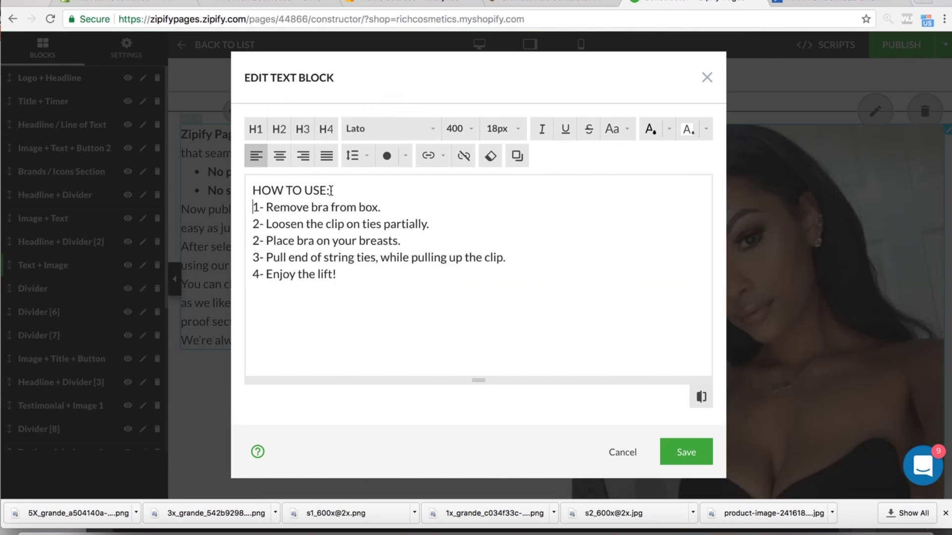
left_click_drag(330, 190, 257, 189)
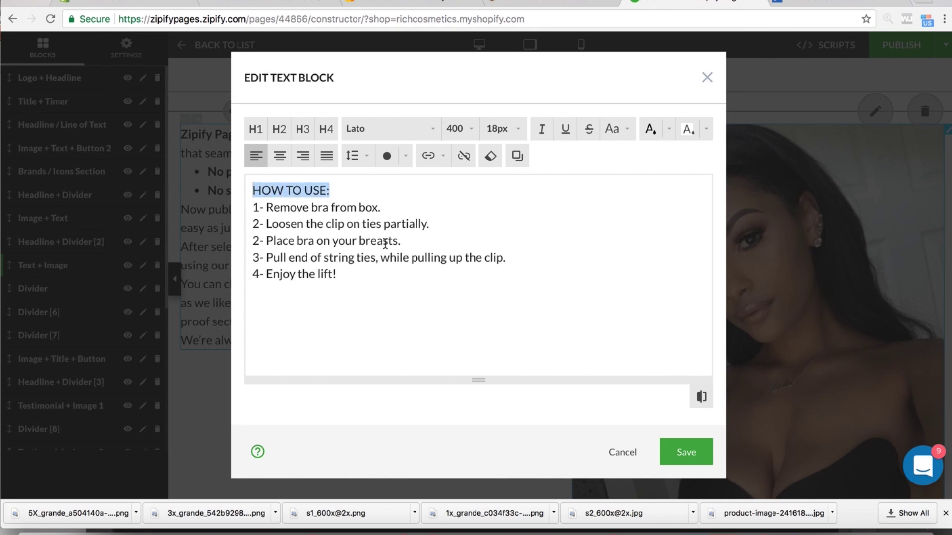
key("BackSpace")
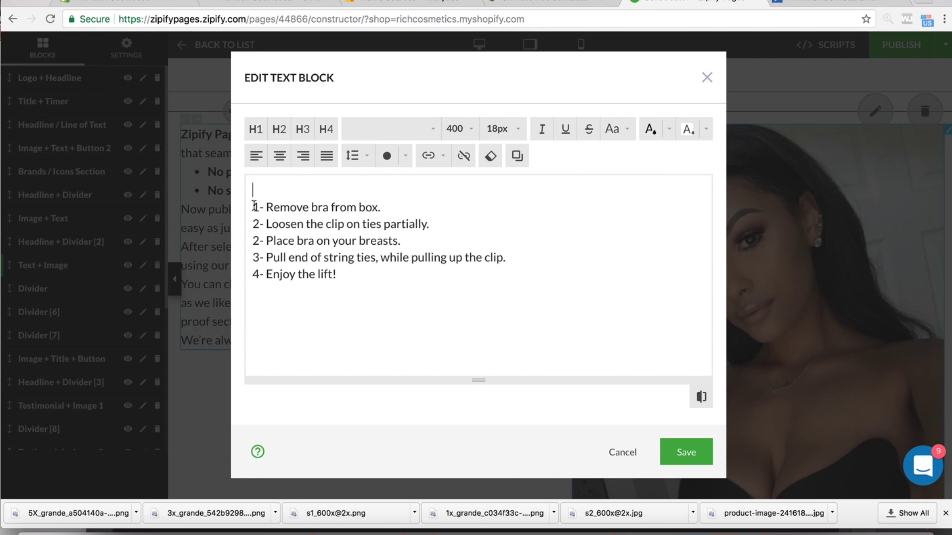
left_click(254, 206)
key("BackSpace")
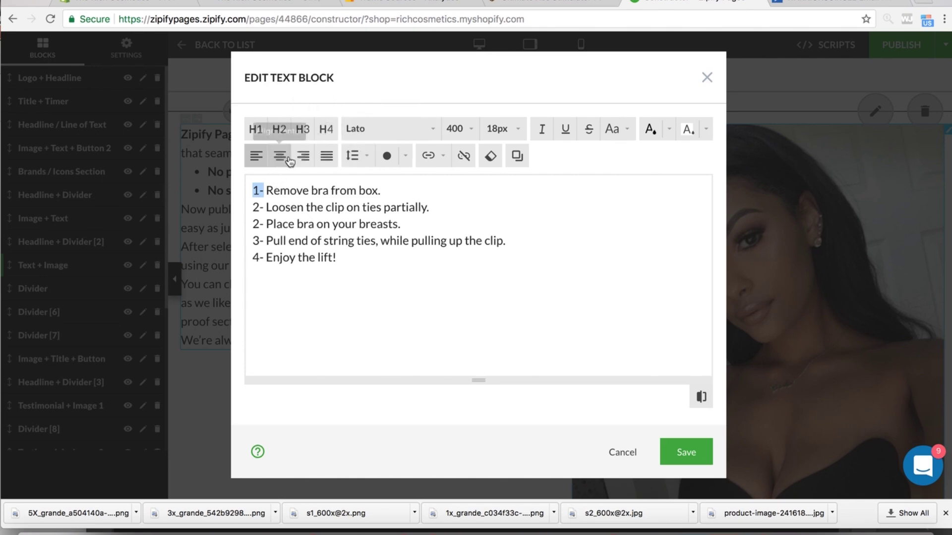
- Format all four numbered steps as H1 headings
left_click(257, 131)
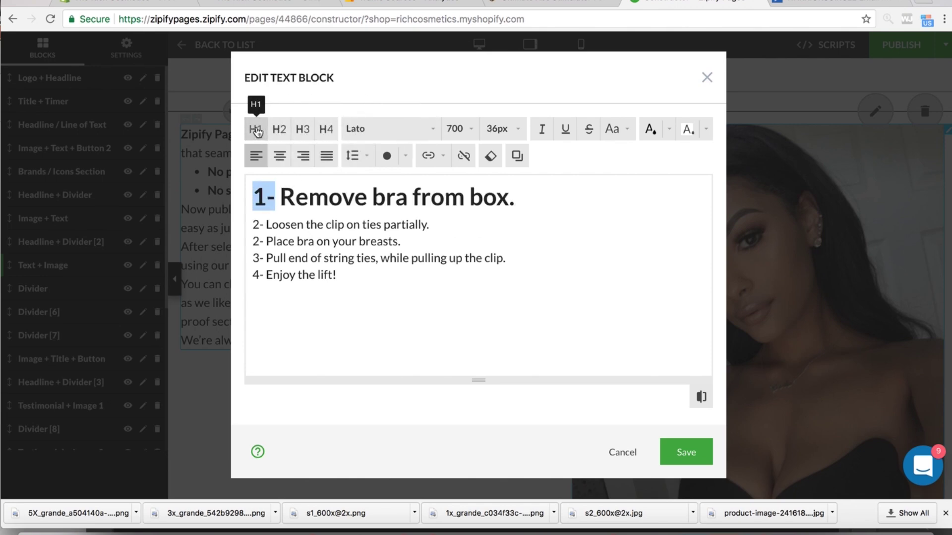
triple_click(266, 225)
left_click(255, 129)
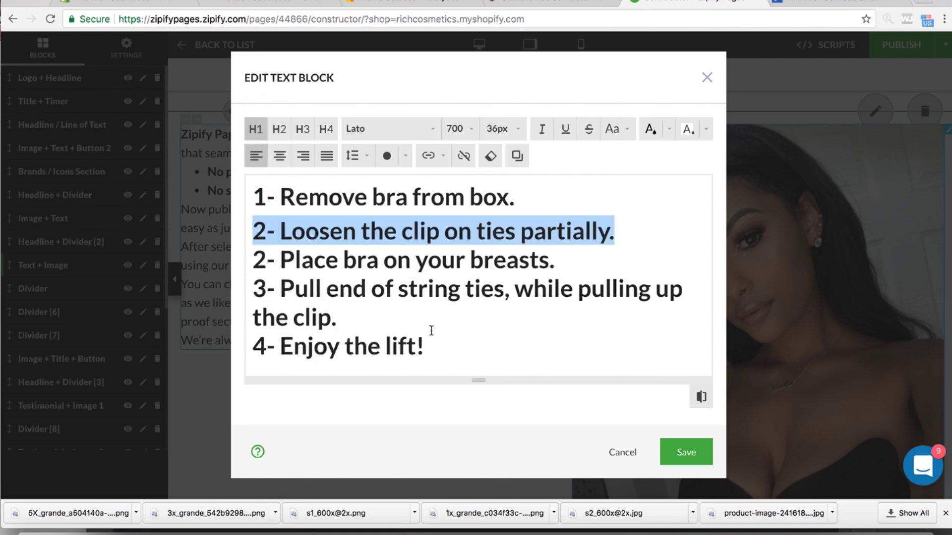
- Add a blank line after each of the four steps and save the text
left_click(522, 208)
key("Return")
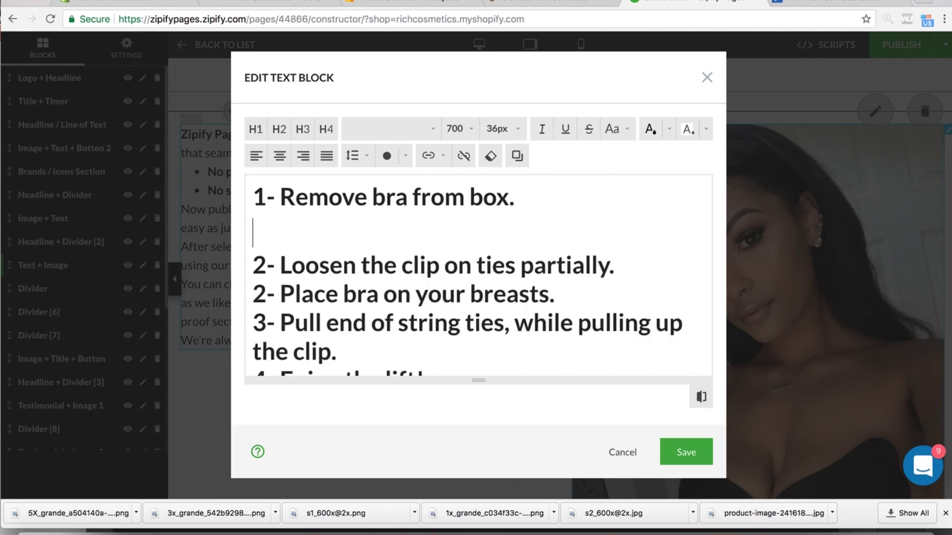
left_click(617, 265)
key("Return")
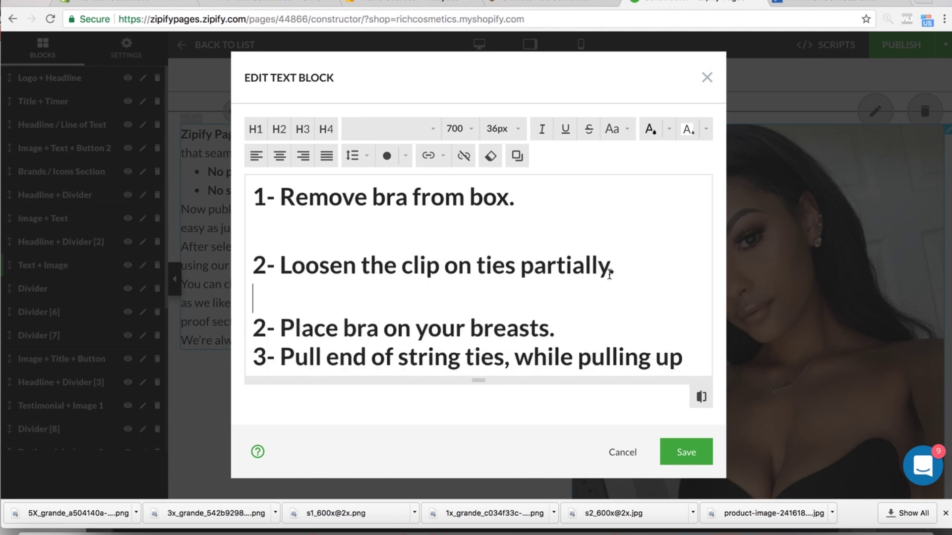
left_click(586, 325)
key("Return")
scroll(586, 325, "down", 2)
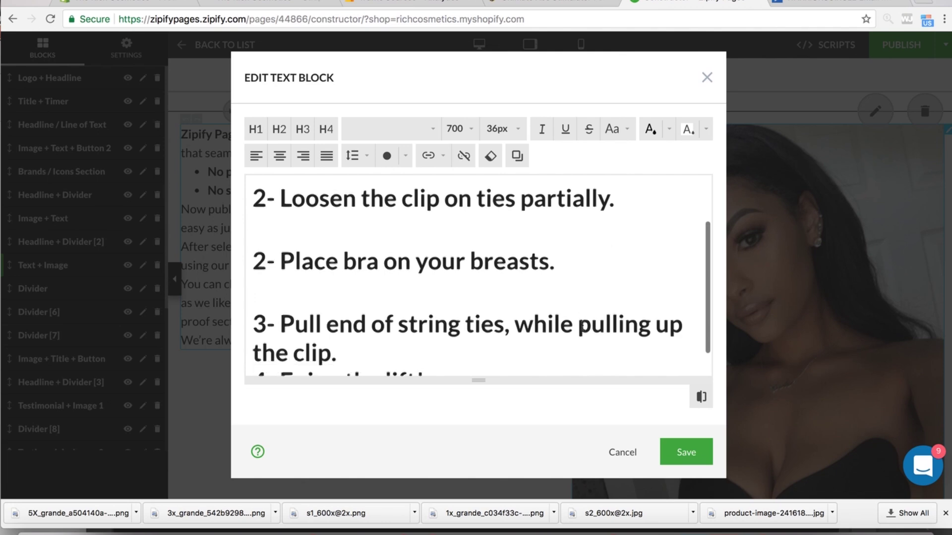
left_click(340, 323)
key("Return")
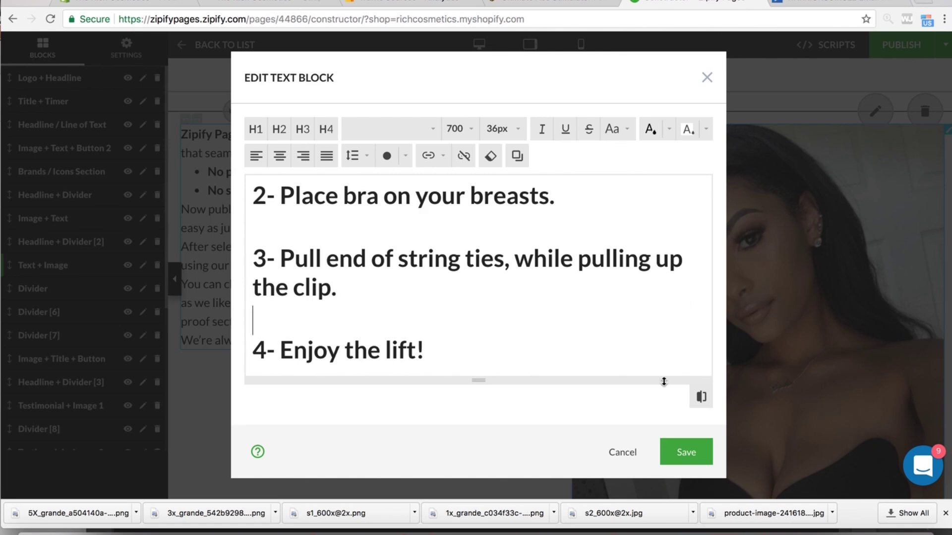
left_click(687, 453)
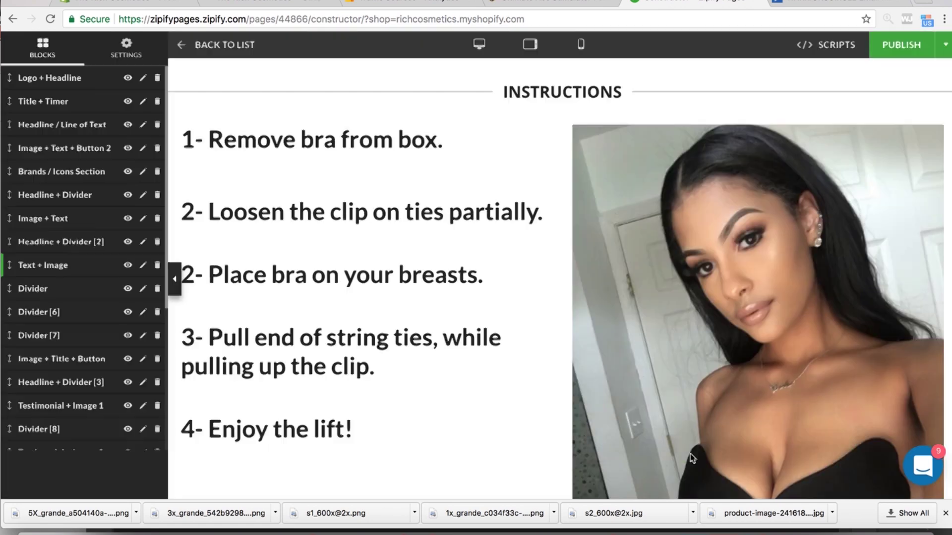
- Reopen the instruction text, close it unchanged, and scroll back up to Benefits
double_click(246, 180)
left_click(623, 452)
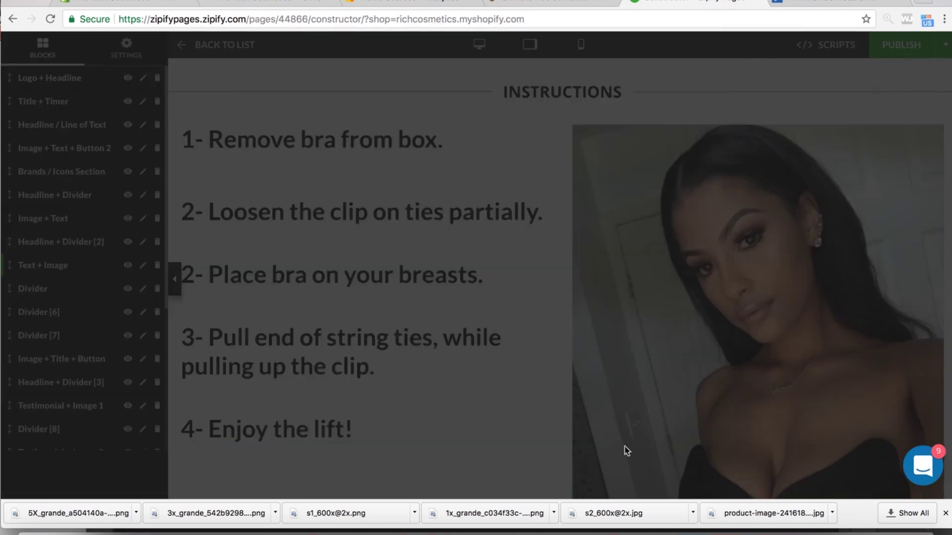
scroll(645, 221, "down", 5)
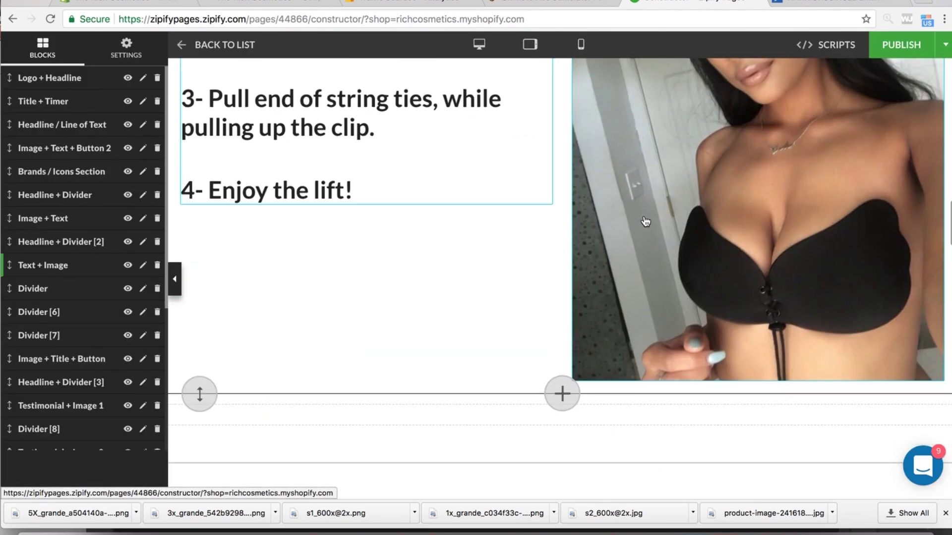
scroll(645, 221, "up", 4)
scroll(645, 221, "up", 2)
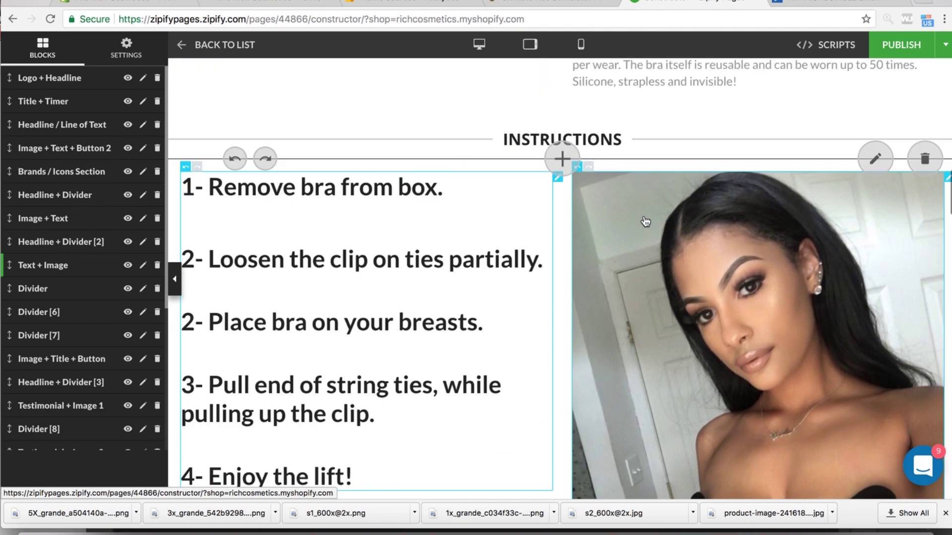
scroll(645, 221, "up", 8)
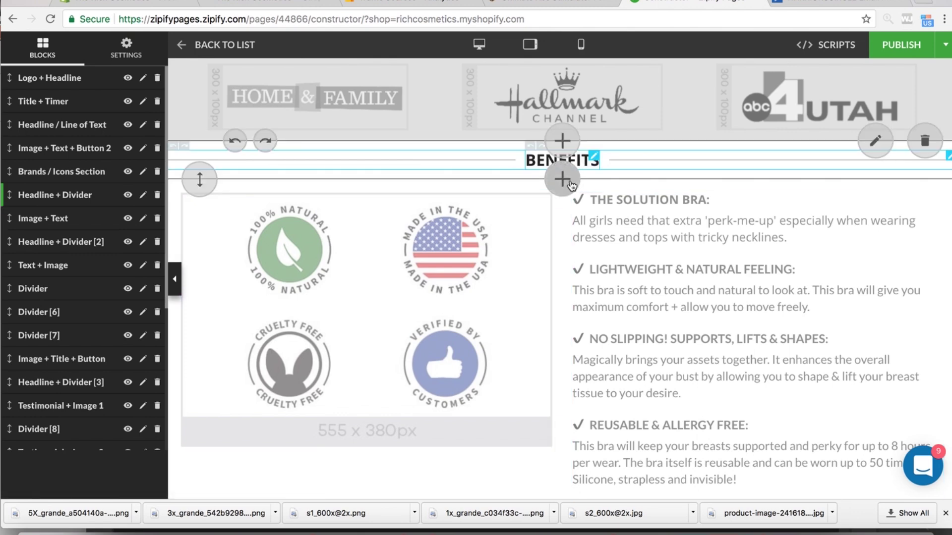
- Open the benefits badges image options, close them unchanged, and return to INSTRUCTIONS
left_click(546, 211)
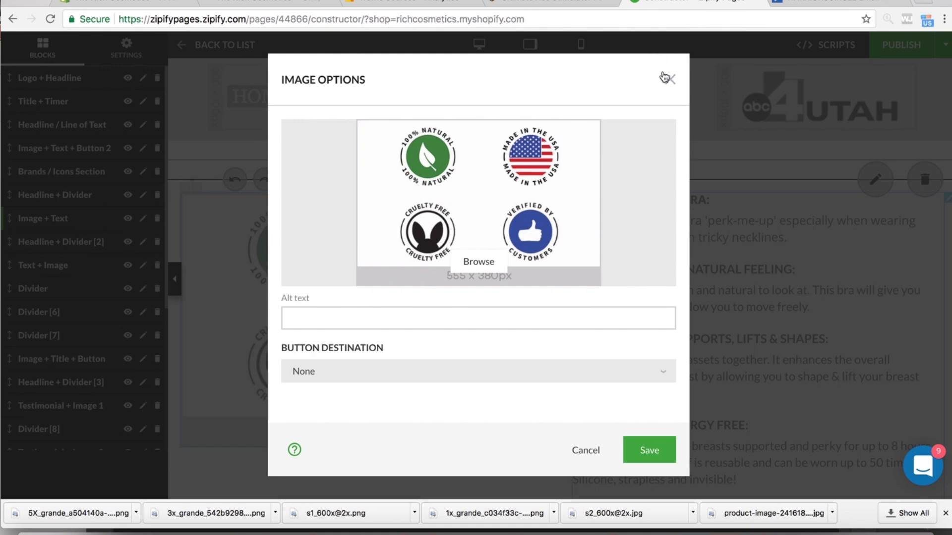
left_click(669, 79)
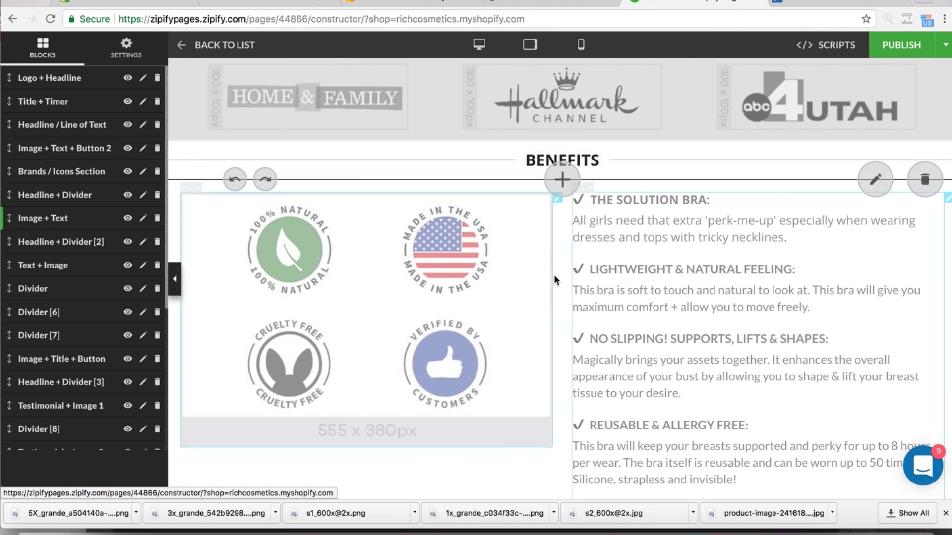
scroll(554, 274, "down", 5)
scroll(554, 275, "down", 1)
- Change the INSTRUCTIONS heading to 'HOW TO USE' and save it
double_click(535, 268)
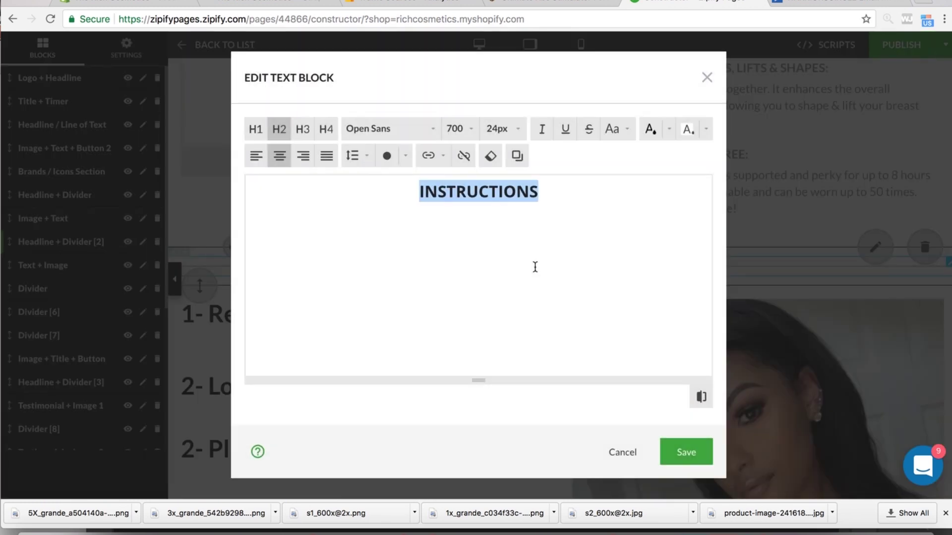
type("TO USE")
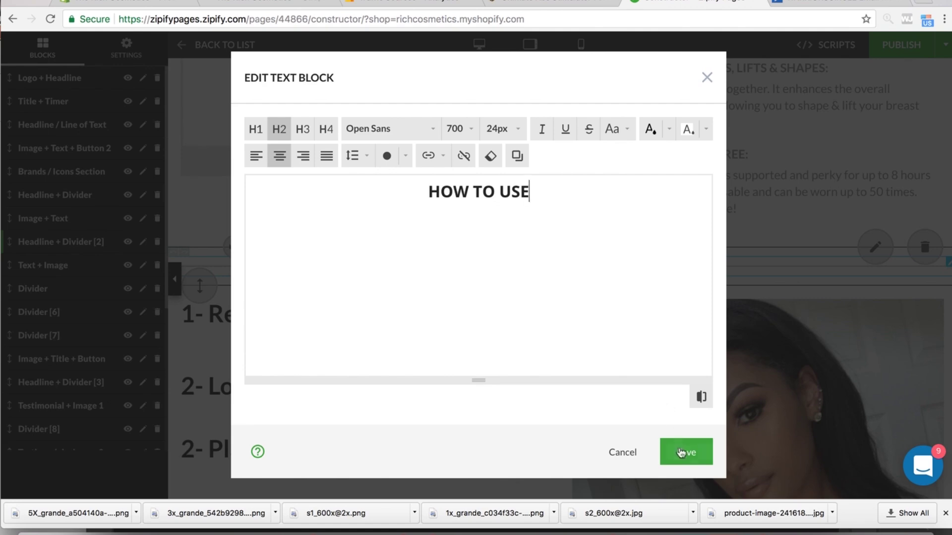
left_click(684, 451)
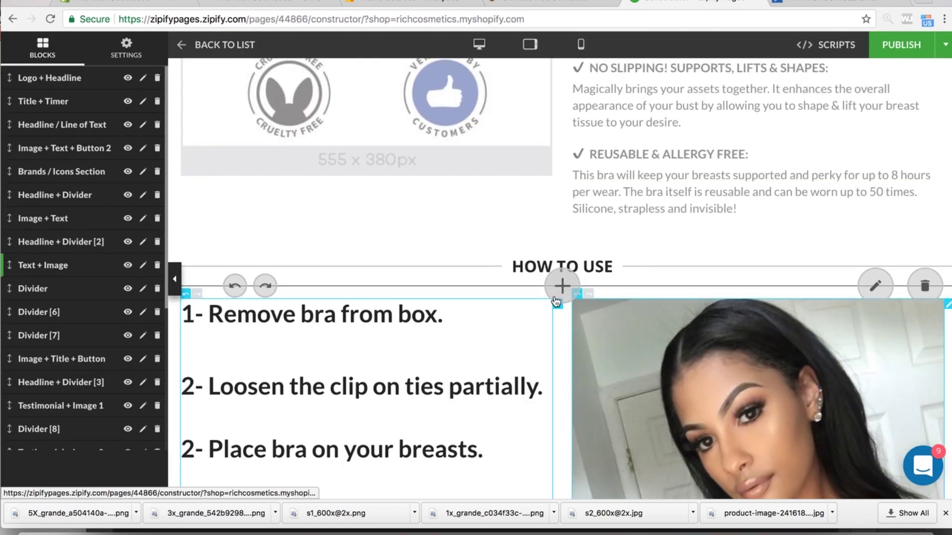
- Open the numbered How To Use steps text in the text block editor
scroll(554, 299, "down", 5)
scroll(554, 295, "up", 3)
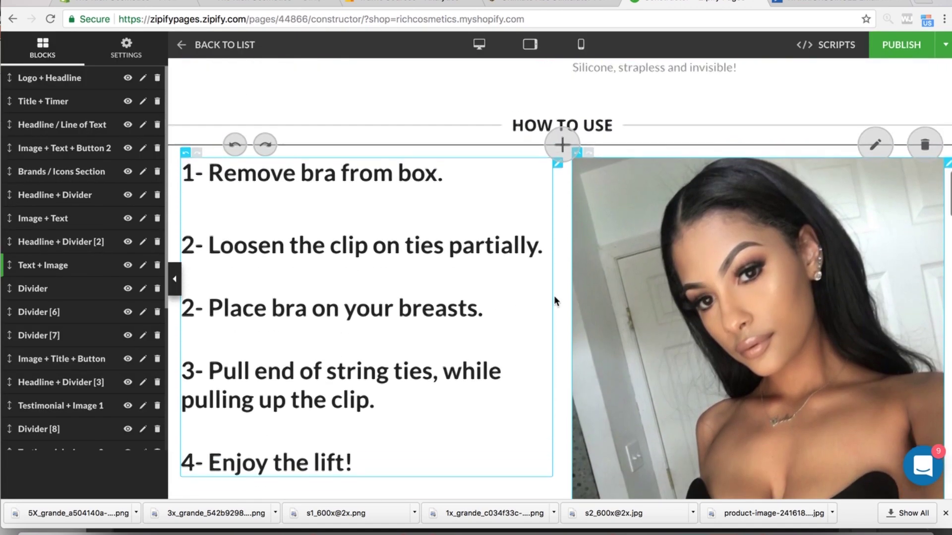
left_click(411, 195)
- Shrink the 'Place bra on your breasts' and 'Loosen the clip' steps to 24px H3 headings
triple_click(411, 195)
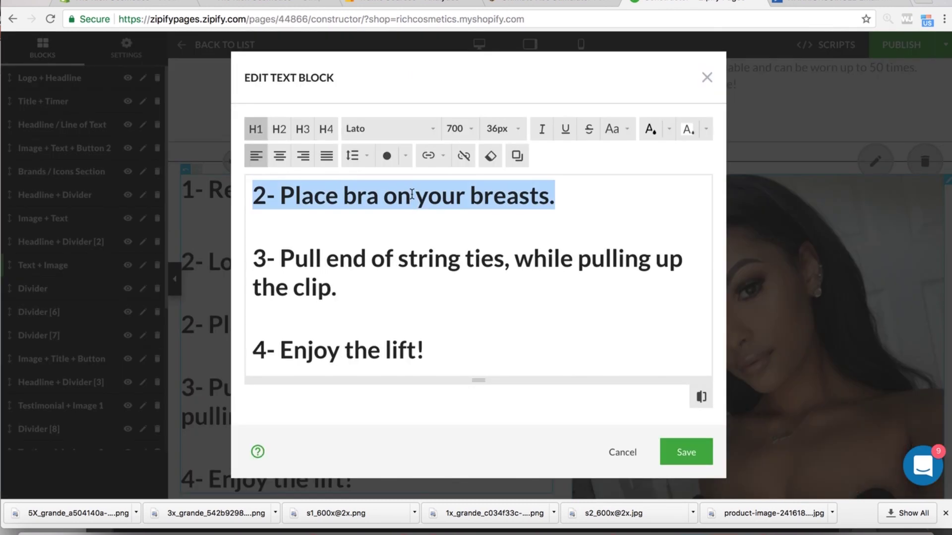
left_click(302, 130)
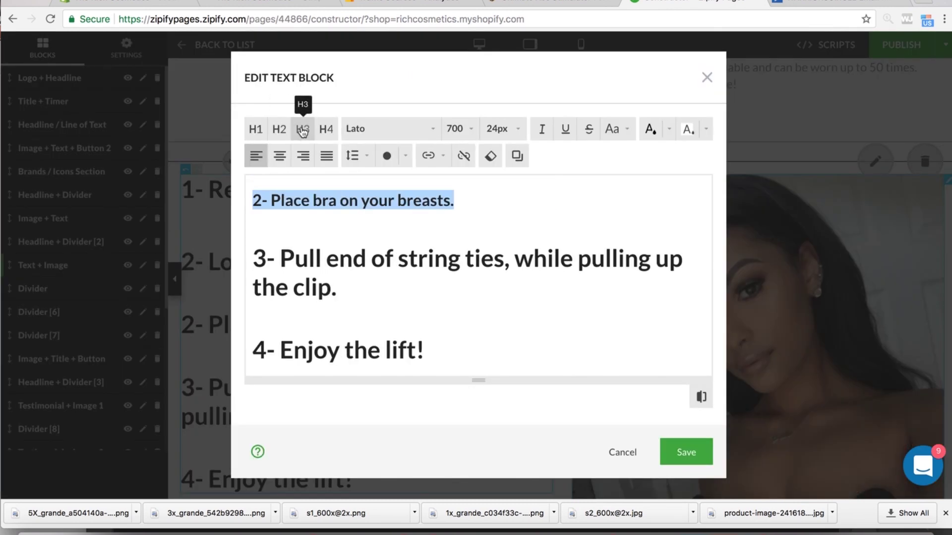
left_click(271, 200)
key("Return")
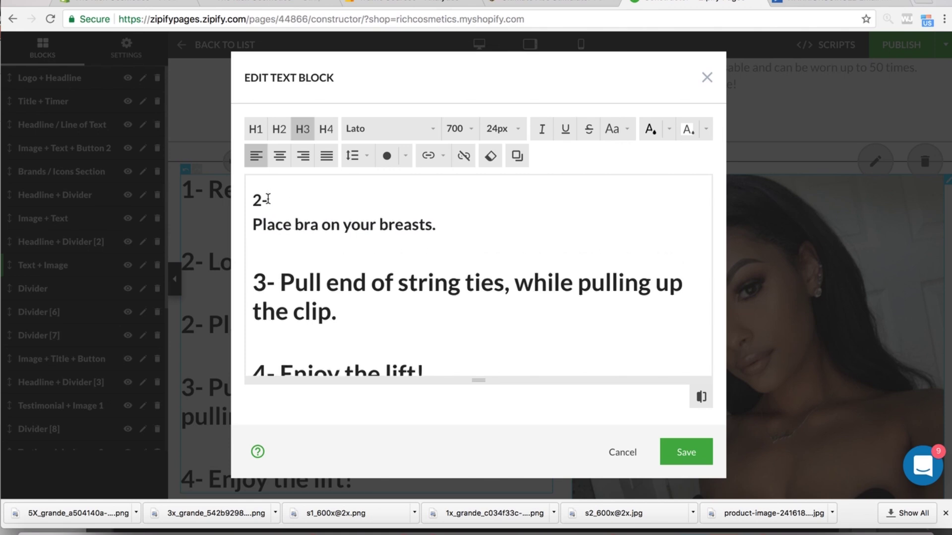
key("ctrl+z")
scroll(293, 197, "up", 3)
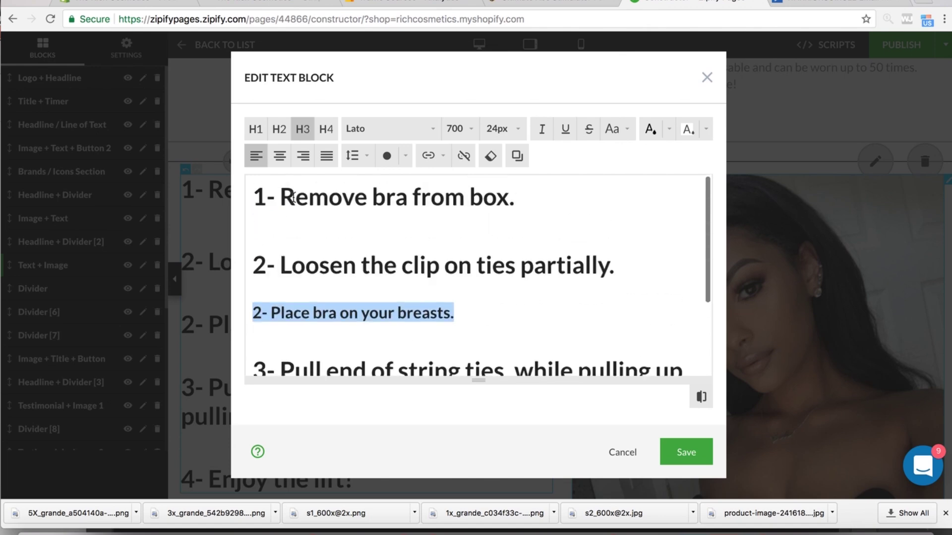
scroll(298, 279, "down", 2)
scroll(297, 277, "up", 2)
left_click(267, 265)
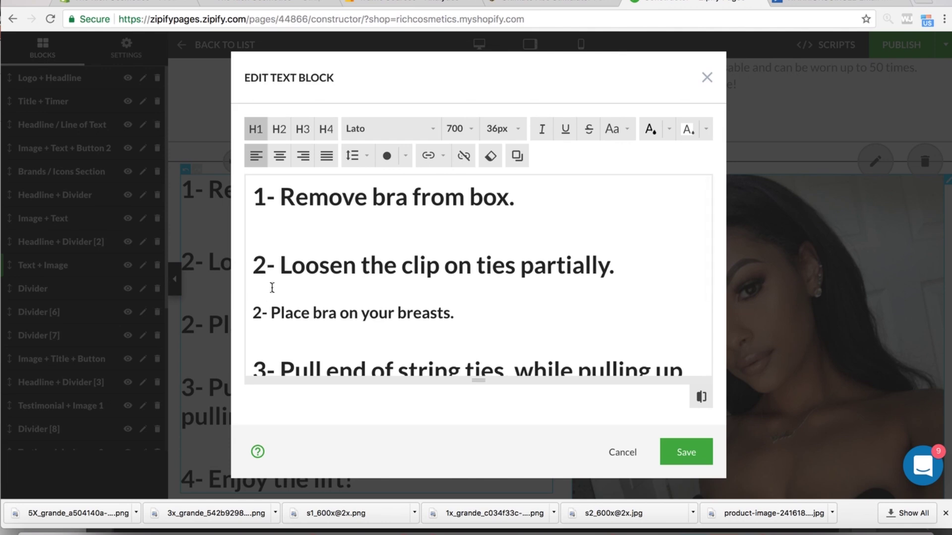
left_click_drag(610, 265, 259, 253)
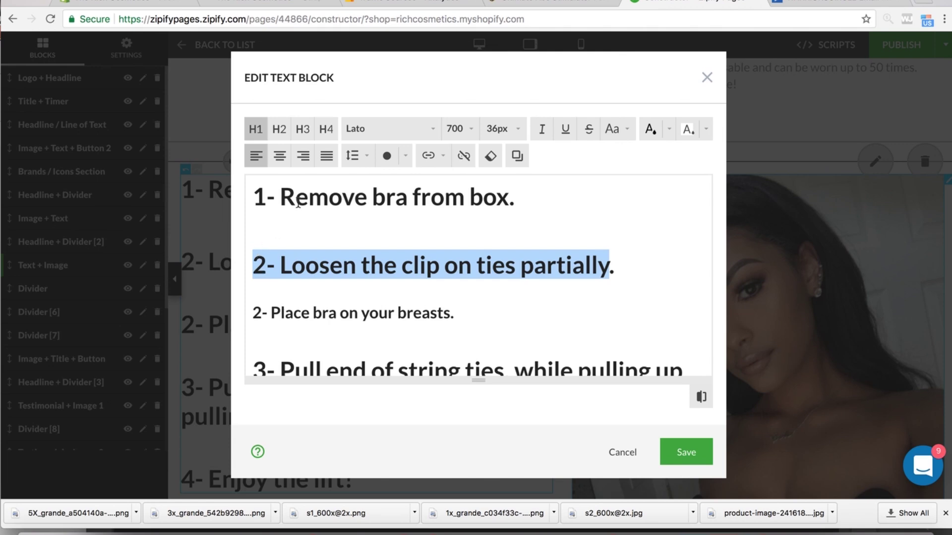
left_click(274, 130)
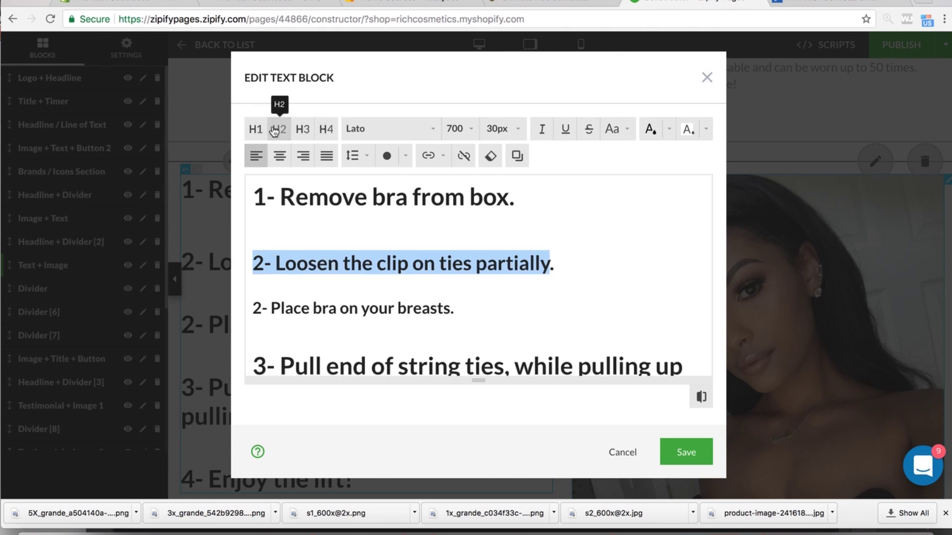
left_click(298, 130)
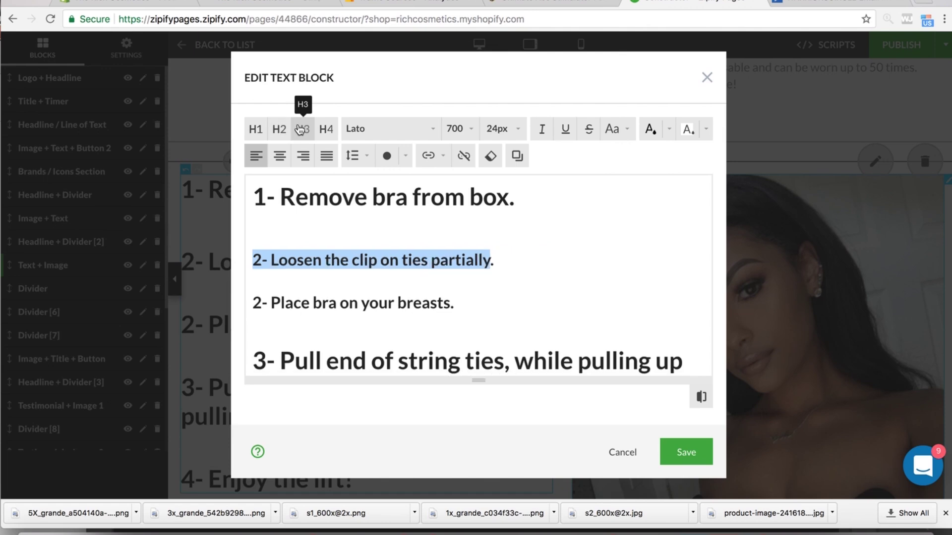
- Renumber the Place bra, Pull end and last steps as 3, 4 and 5
left_click(261, 303)
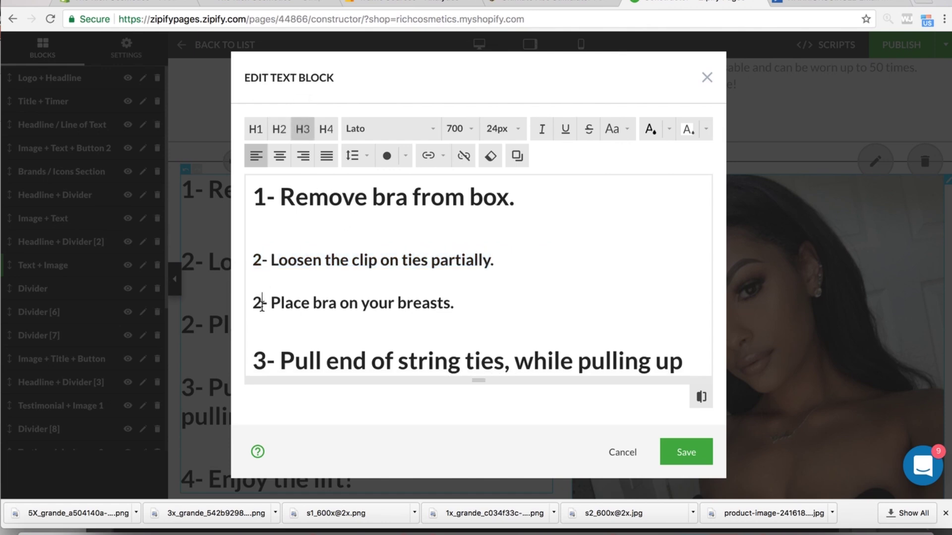
key("BackSpace")
type("3")
scroll(268, 347, "down", 1)
left_click(267, 341)
key("BackSpace")
type("4")
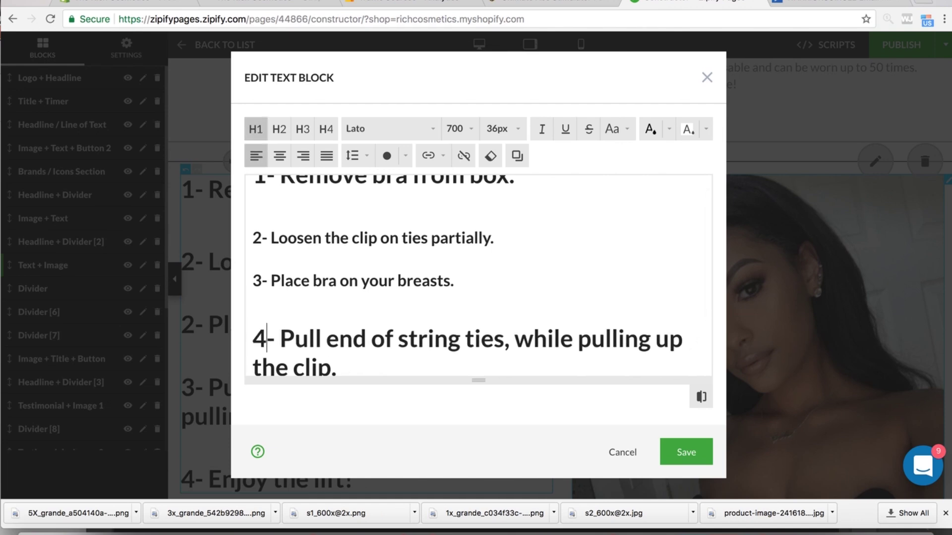
scroll(266, 340, "down", 2)
left_click(266, 365)
key("BackSpace")
type("5")
scroll(267, 365, "down", 1)
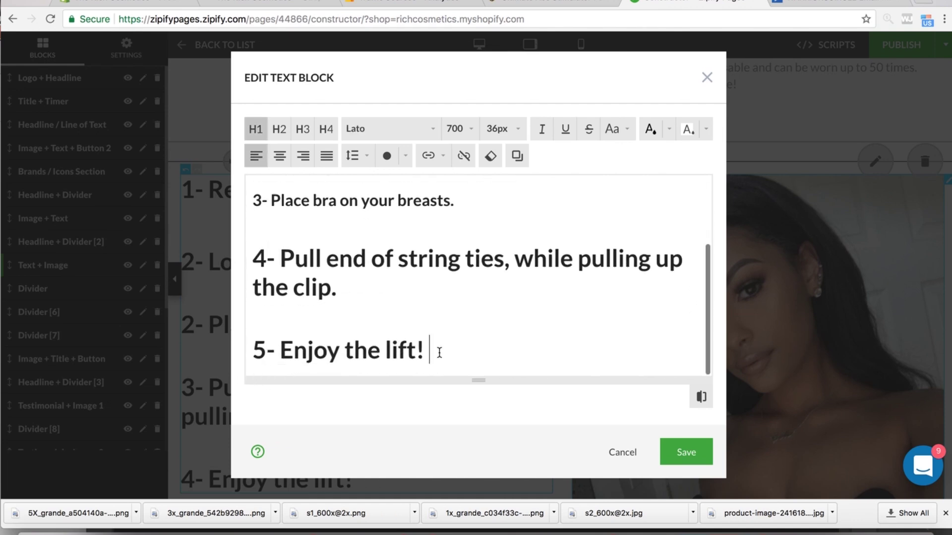
- Shrink steps 5, 4 and 1 to 24px, remove the blank line after step 1, and save
left_click_drag(440, 353, 240, 352)
left_click(302, 129)
left_click_drag(367, 307, 250, 266)
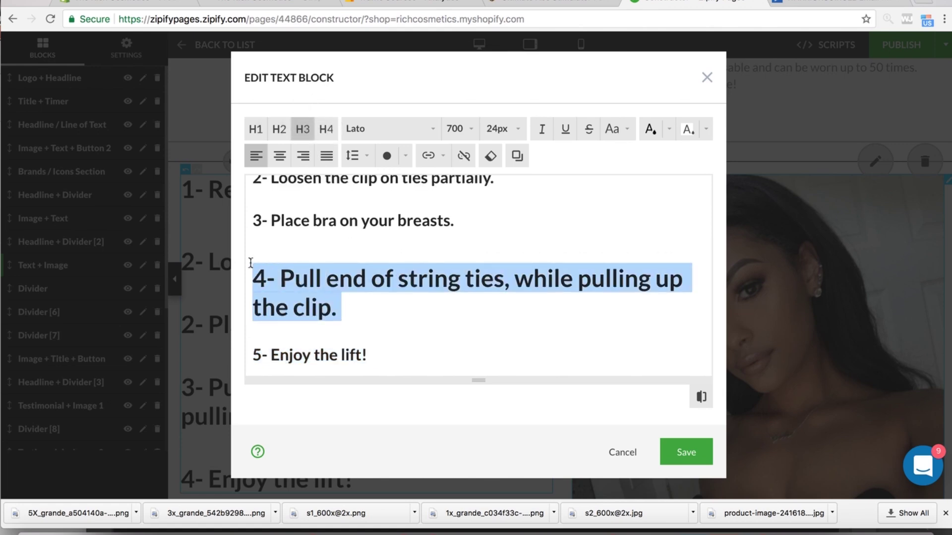
left_click(303, 128)
scroll(468, 264, "up", 2)
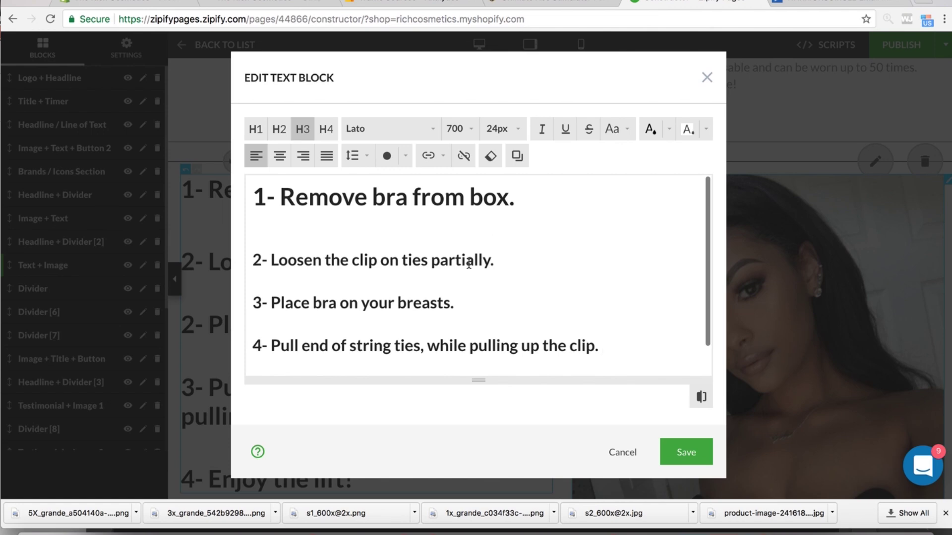
left_click(486, 201)
triple_click(486, 201)
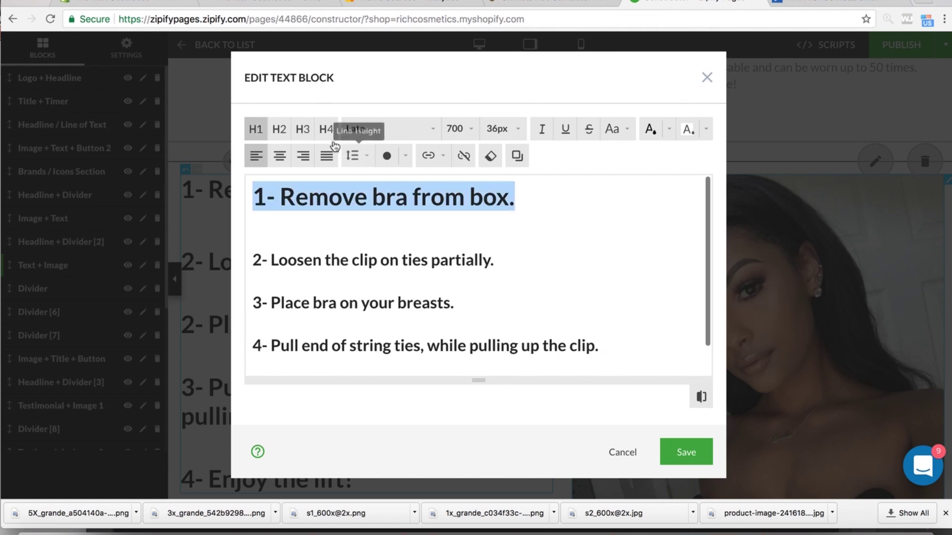
left_click(301, 132)
left_click(256, 259)
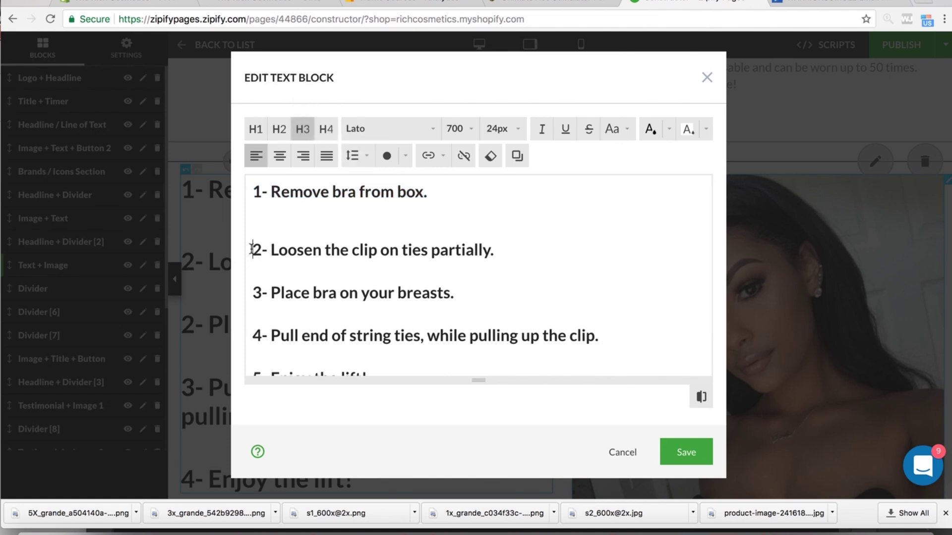
key("BackSpace")
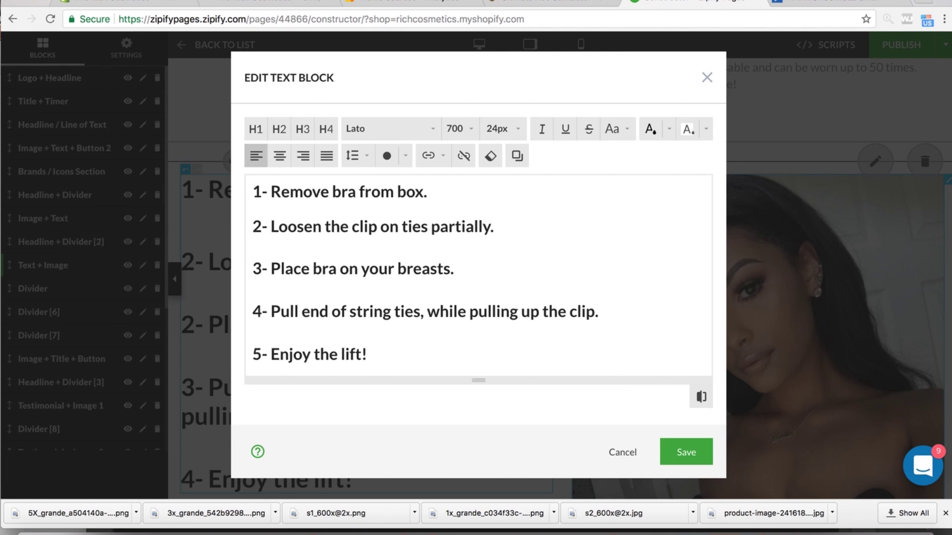
left_click(686, 452)
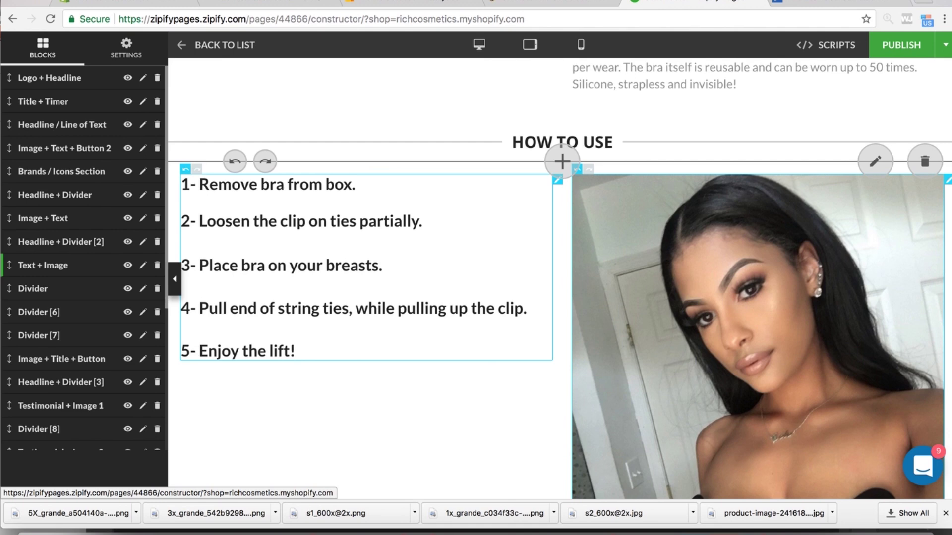
scroll(904, 375, "down", 6)
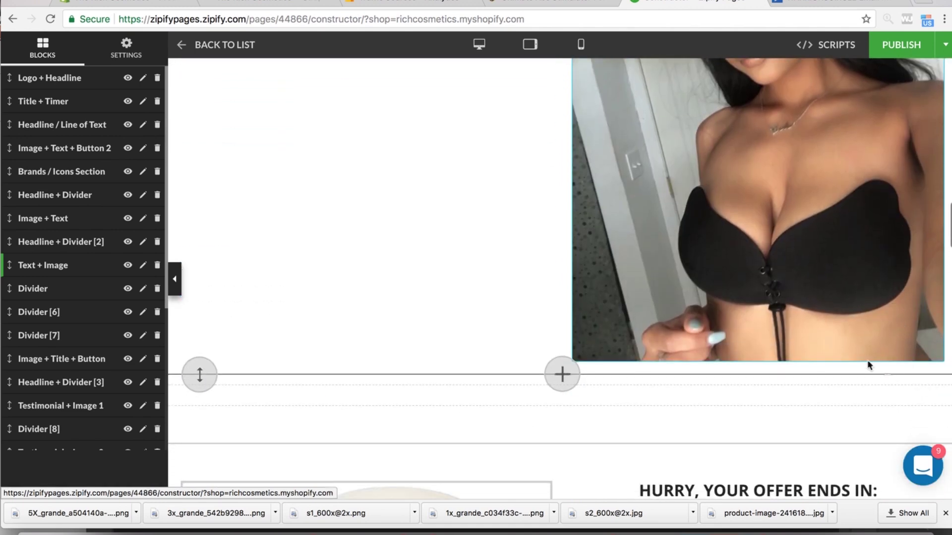
left_click(828, 295)
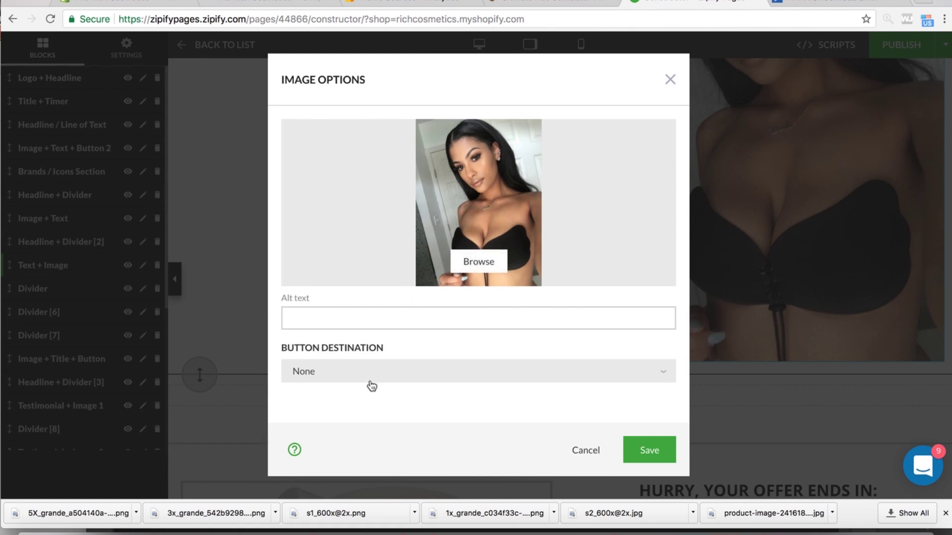
left_click(496, 318)
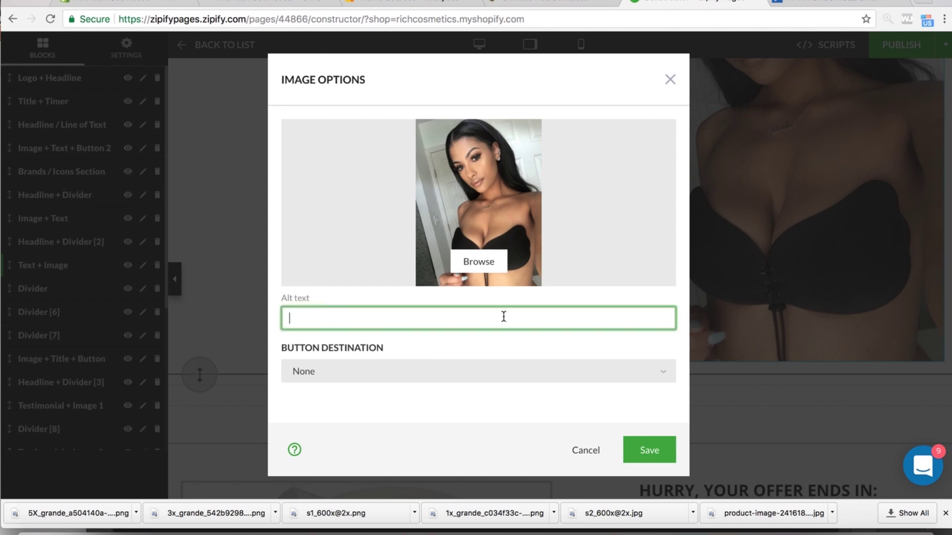
left_click(587, 450)
scroll(747, 226, "up", 5)
scroll(747, 226, "up", 15)
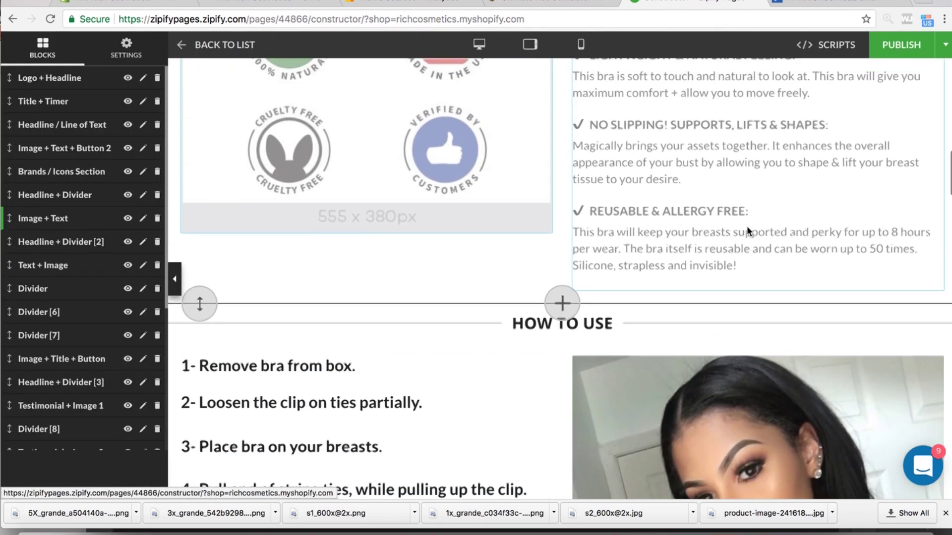
scroll(747, 226, "down", 1)
scroll(747, 227, "up", 5)
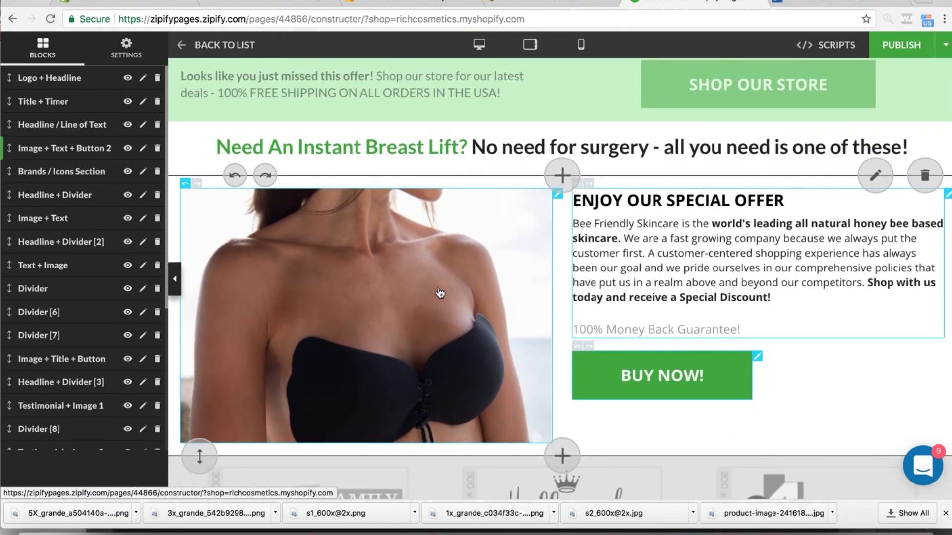
scroll(440, 293, "down", 1)
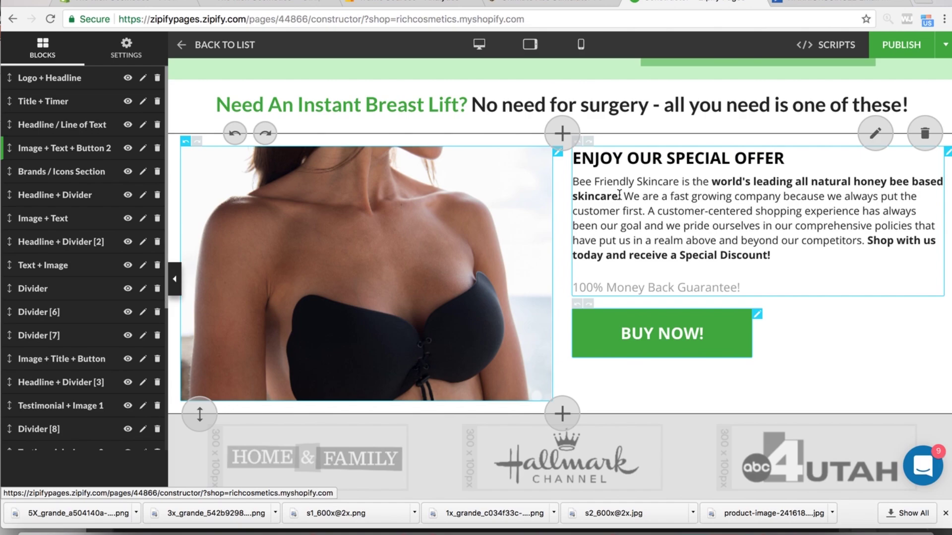
scroll(629, 136, "up", 6)
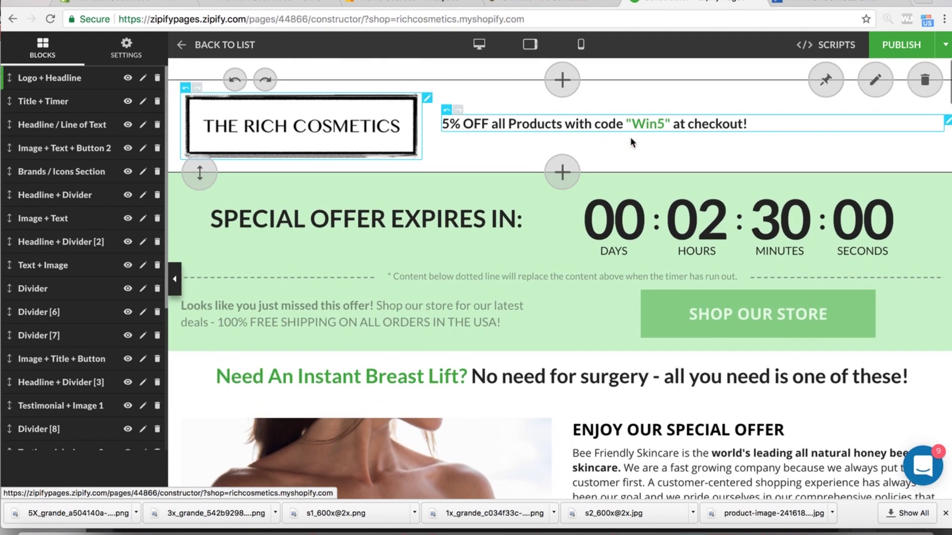
scroll(630, 139, "down", 10)
scroll(631, 139, "down", 15)
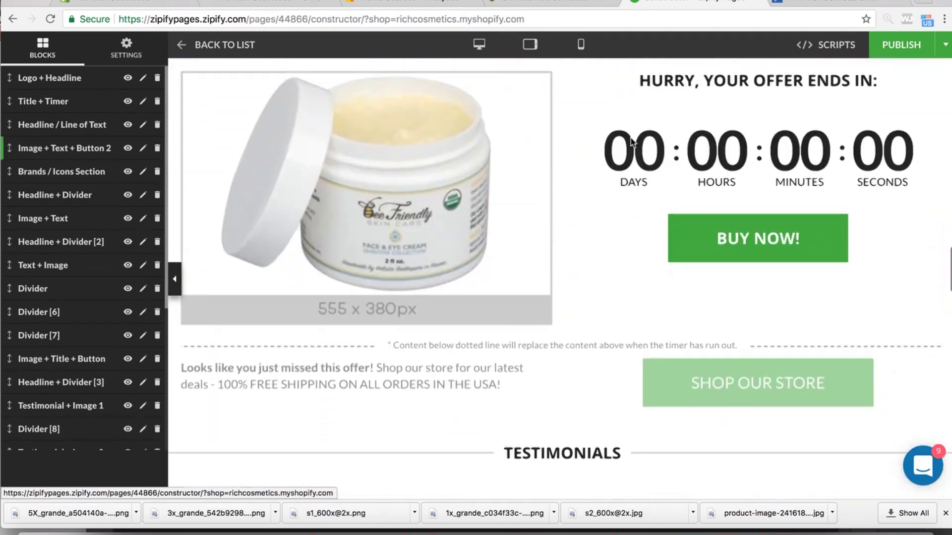
scroll(631, 138, "up", 6)
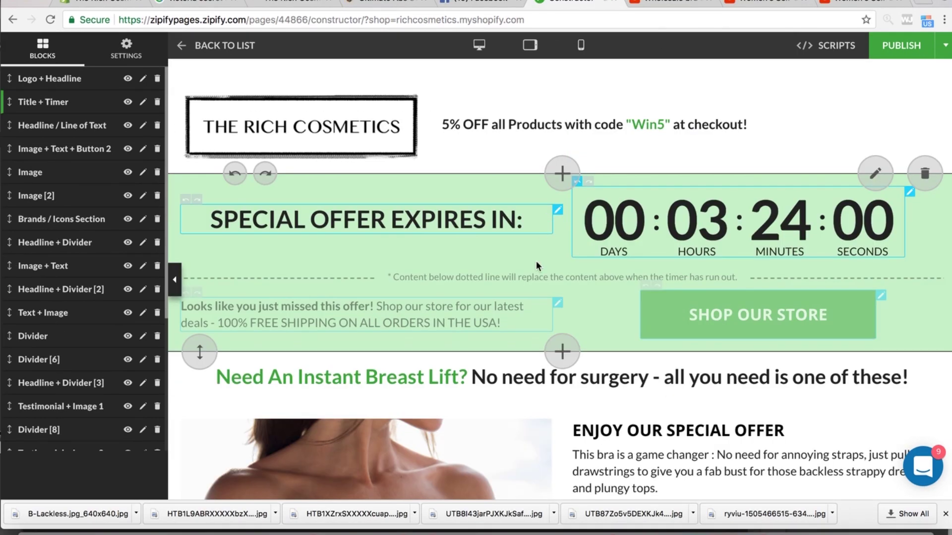
- Scroll the landing page down from the countdown timer to review the sections below it
scroll(537, 266, "down", 15)
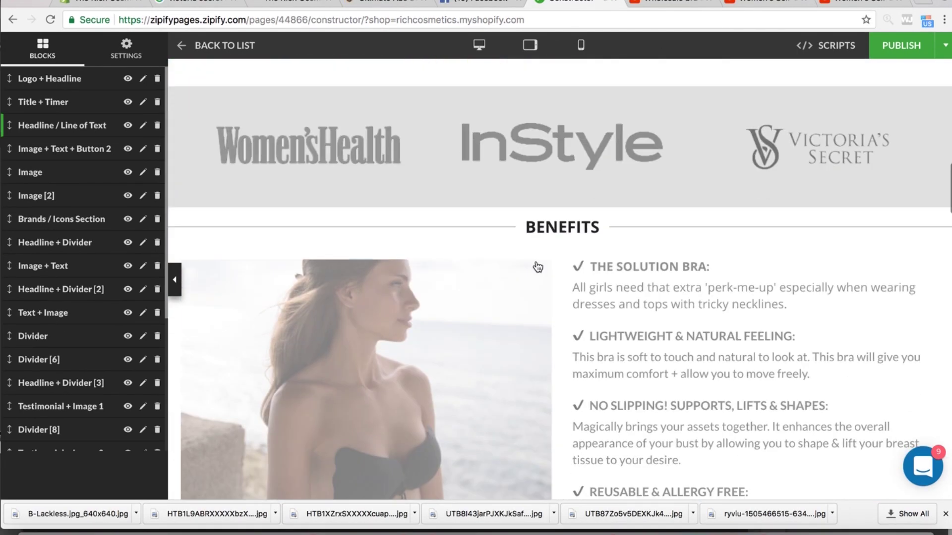
scroll(537, 267, "down", 20)
scroll(537, 267, "up", 20)
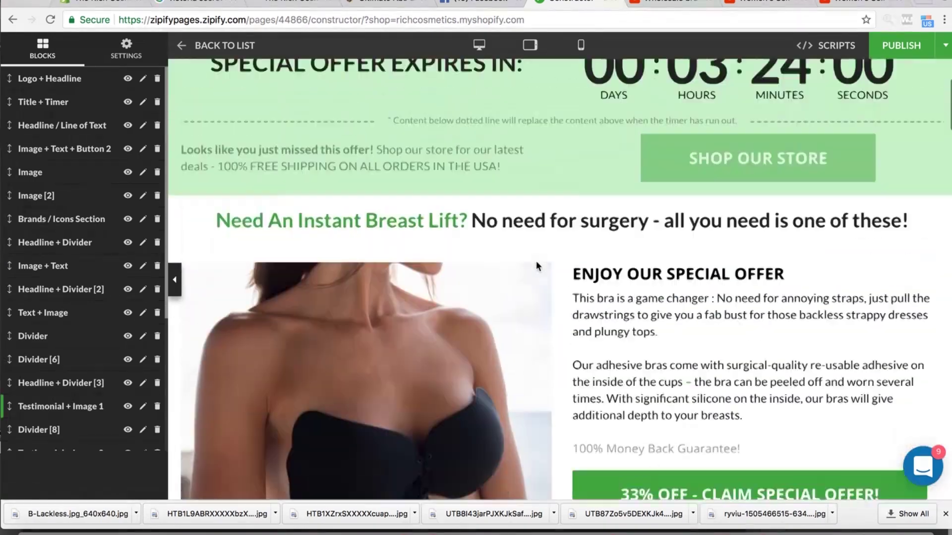
scroll(536, 261, "up", 4)
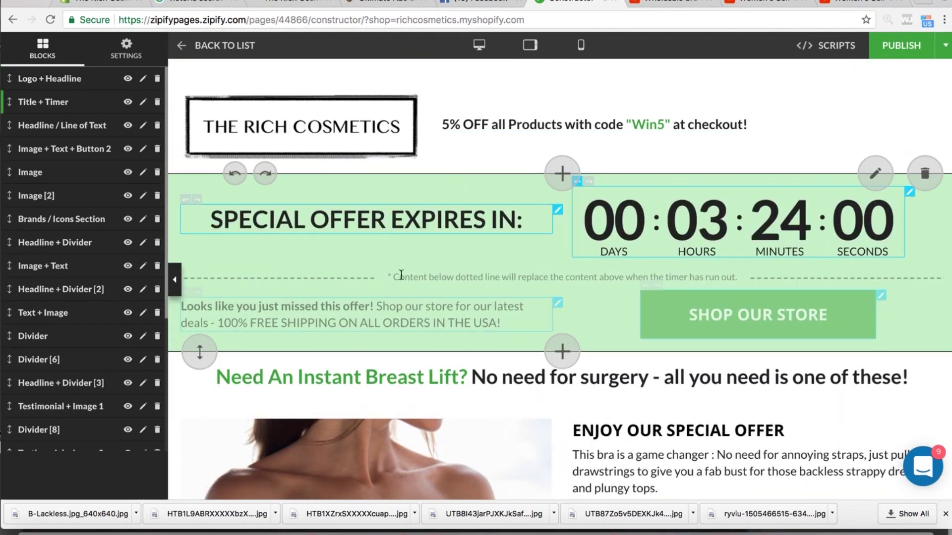
scroll(526, 293, "down", 1)
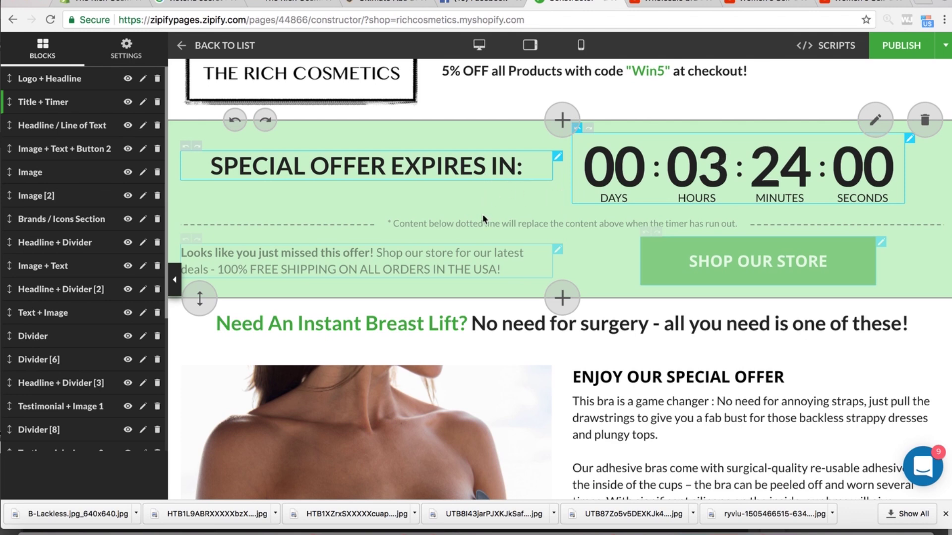
scroll(483, 201, "down", 2)
scroll(617, 132, "up", 2)
scroll(618, 132, "up", 1)
scroll(679, 255, "down", 1)
scroll(680, 255, "down", 1)
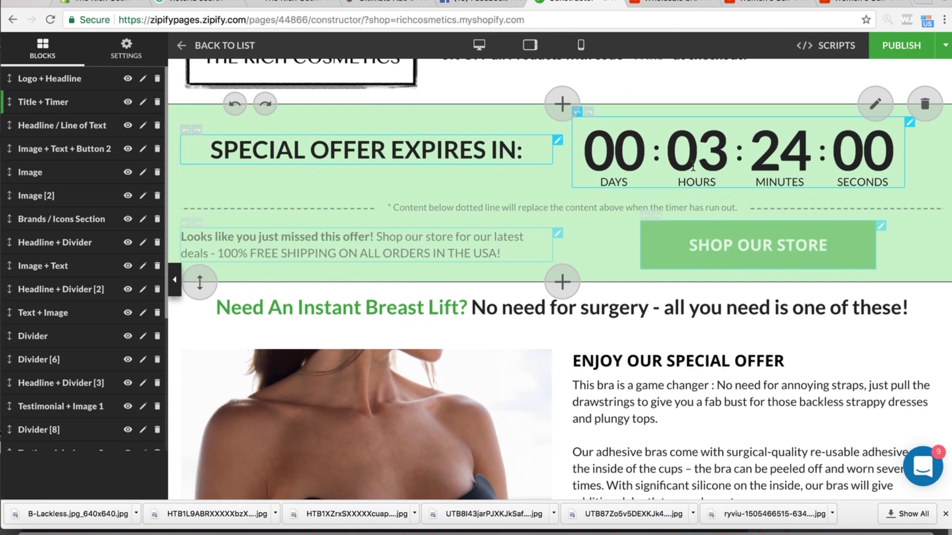
scroll(646, 232, "down", 1)
scroll(645, 232, "down", 2)
scroll(646, 232, "down", 3)
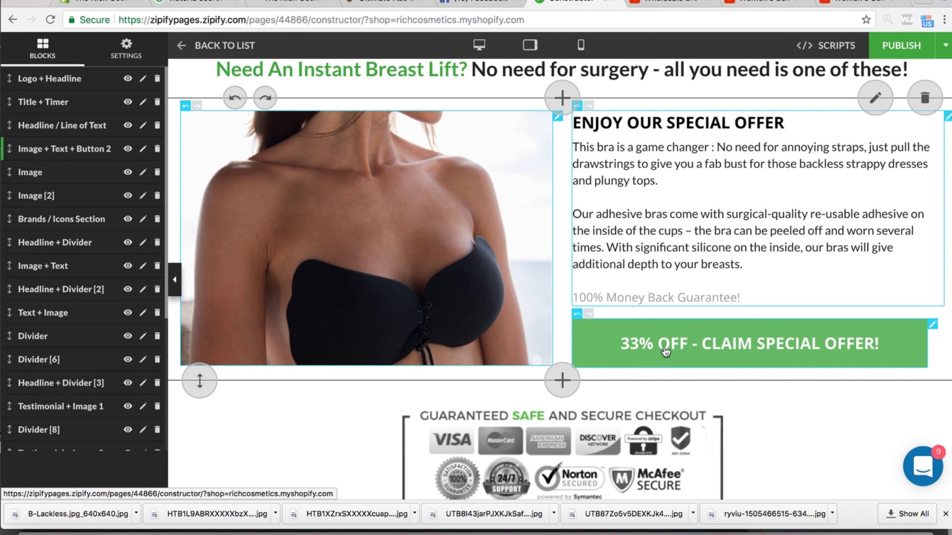
scroll(796, 349, "down", 6)
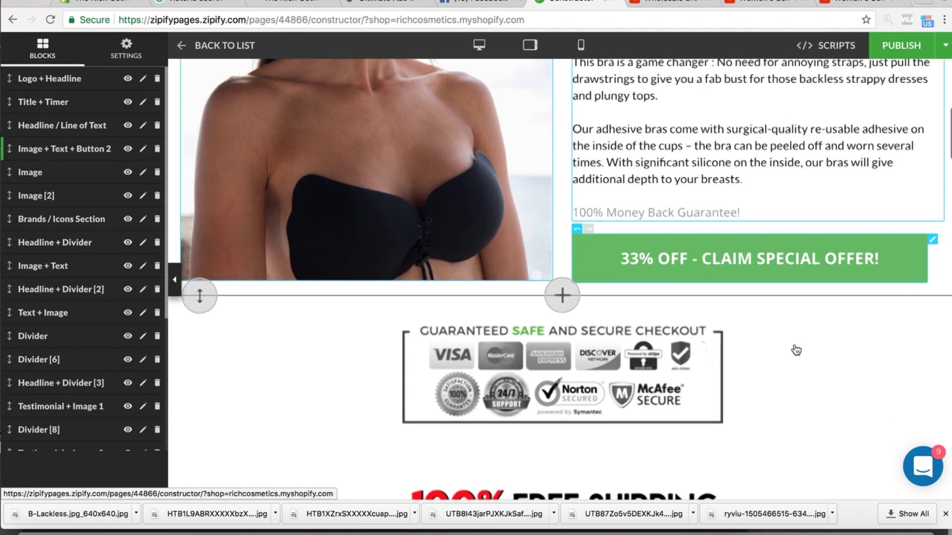
scroll(794, 349, "up", 9)
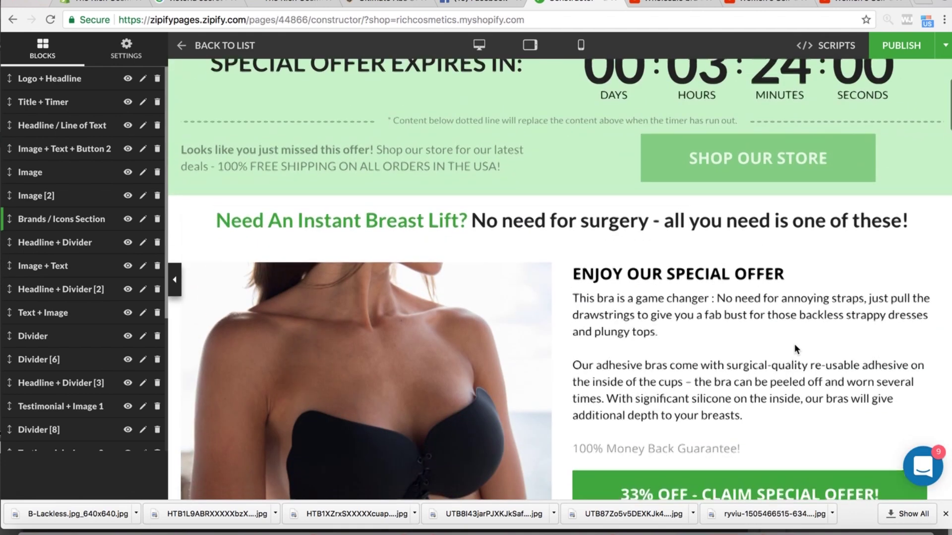
scroll(794, 348, "down", 4)
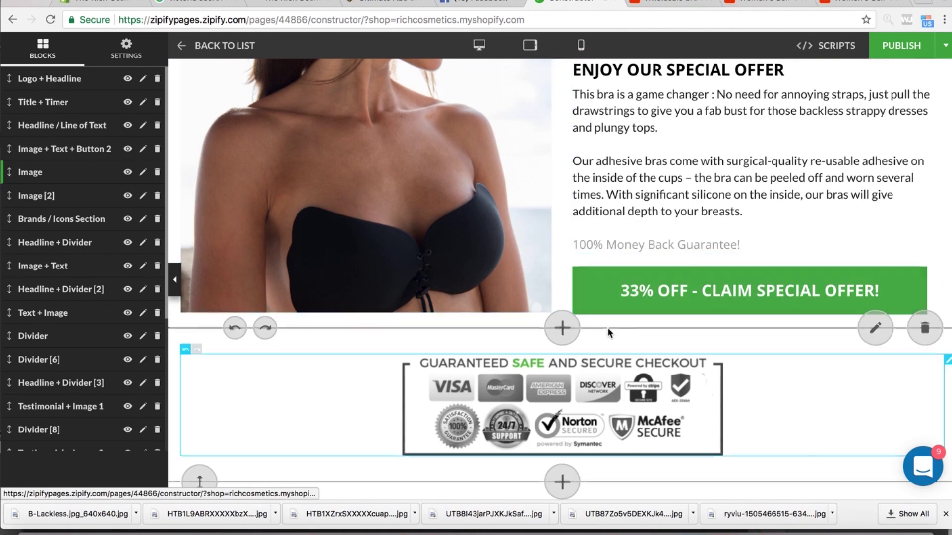
scroll(608, 328, "down", 3)
scroll(610, 334, "up", 1)
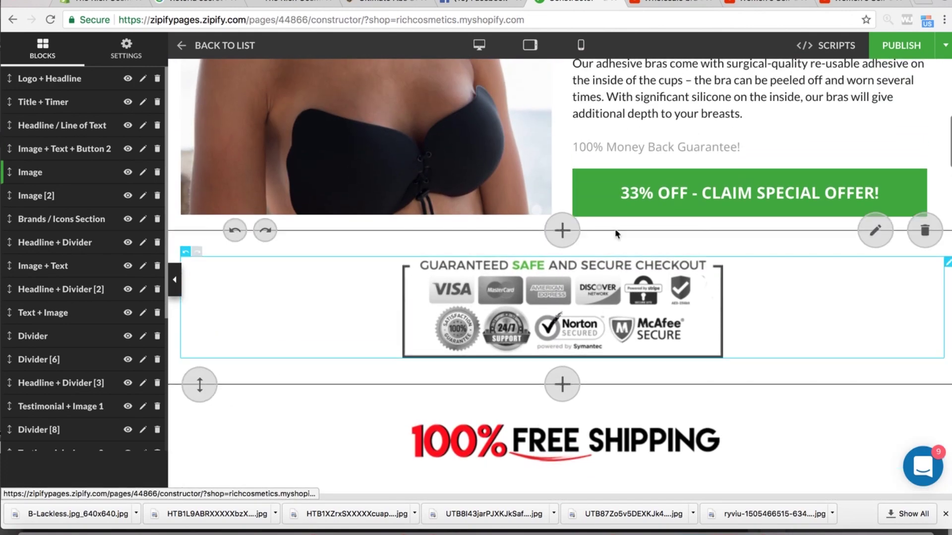
scroll(663, 251, "down", 8)
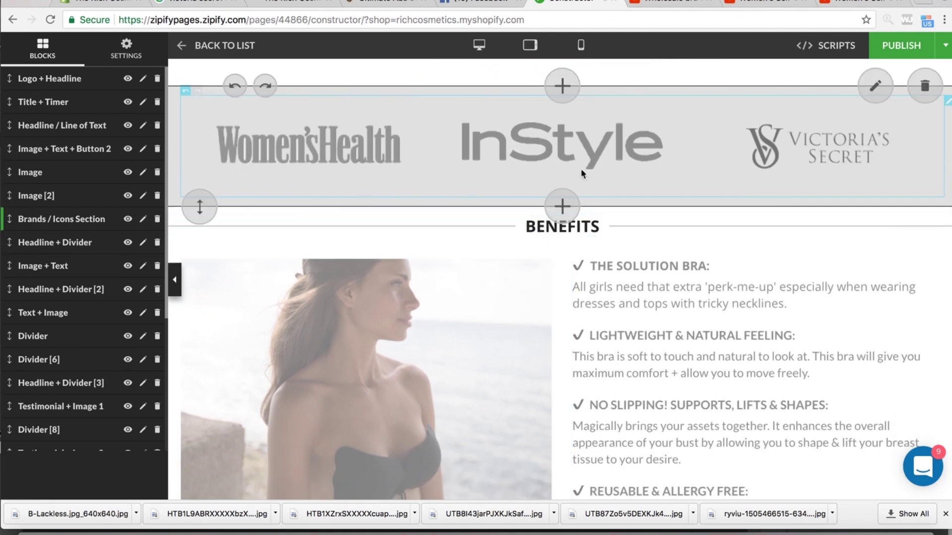
scroll(641, 347, "up", 4)
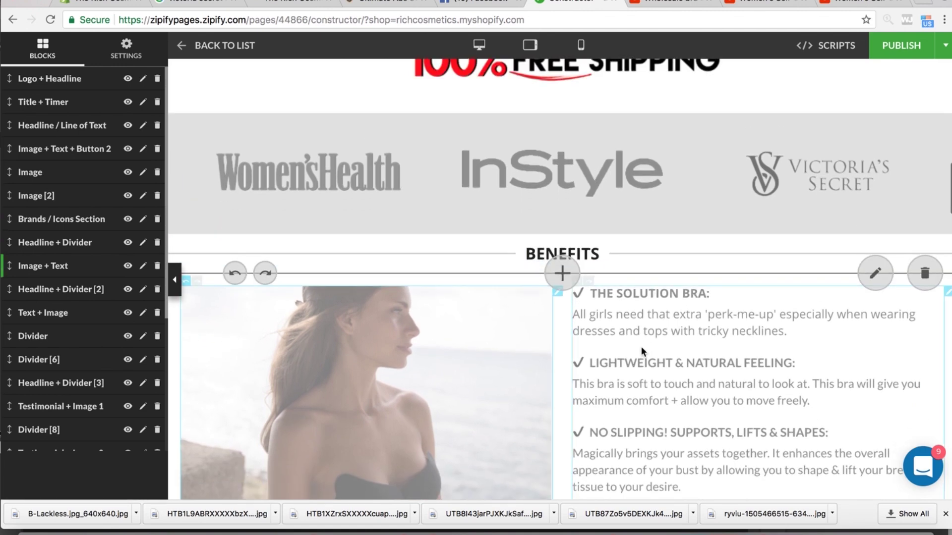
scroll(326, 350, "up", 4)
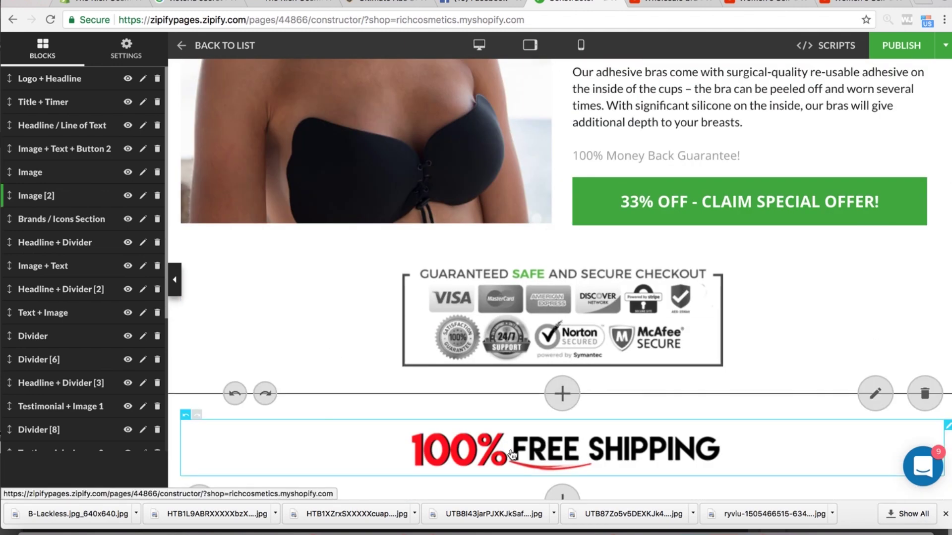
scroll(531, 413, "down", 1)
scroll(505, 400, "down", 4)
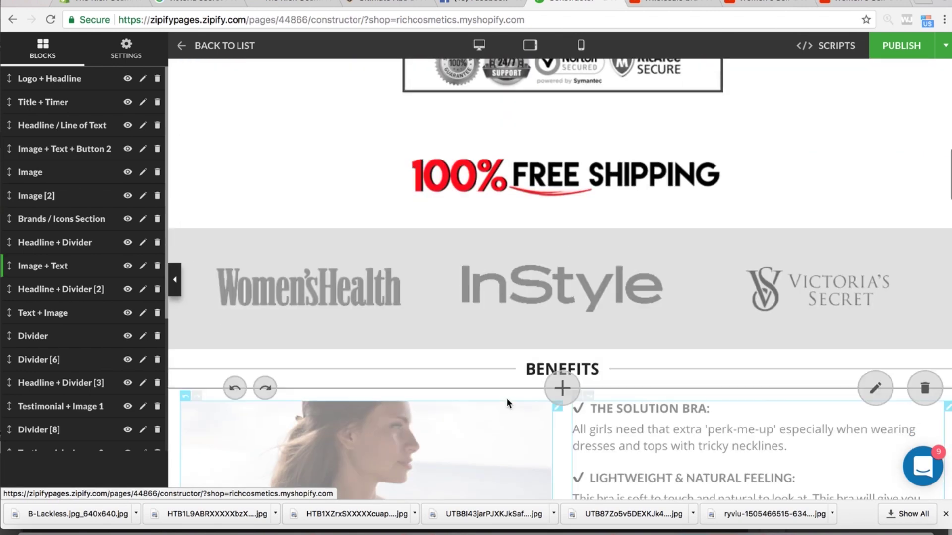
scroll(534, 165, "up", 3)
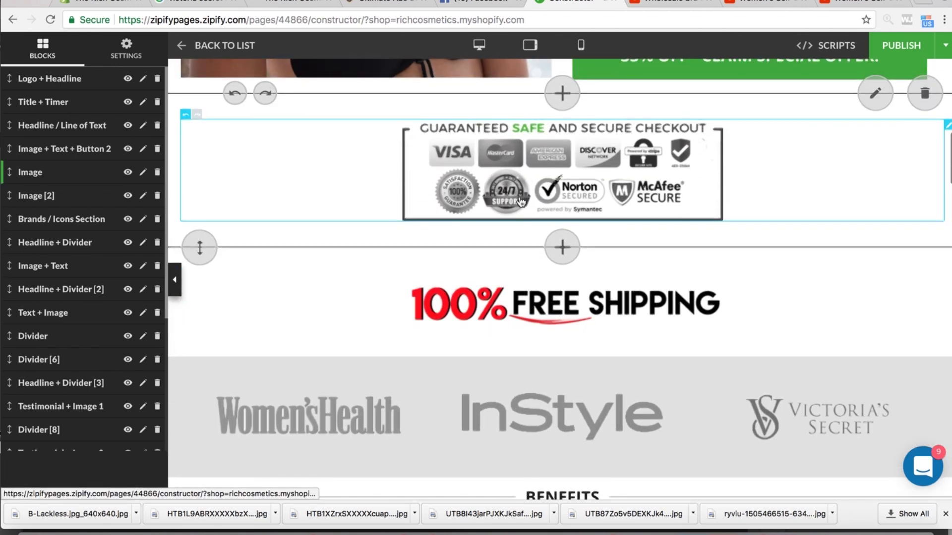
scroll(525, 188, "down", 3)
scroll(520, 202, "down", 1)
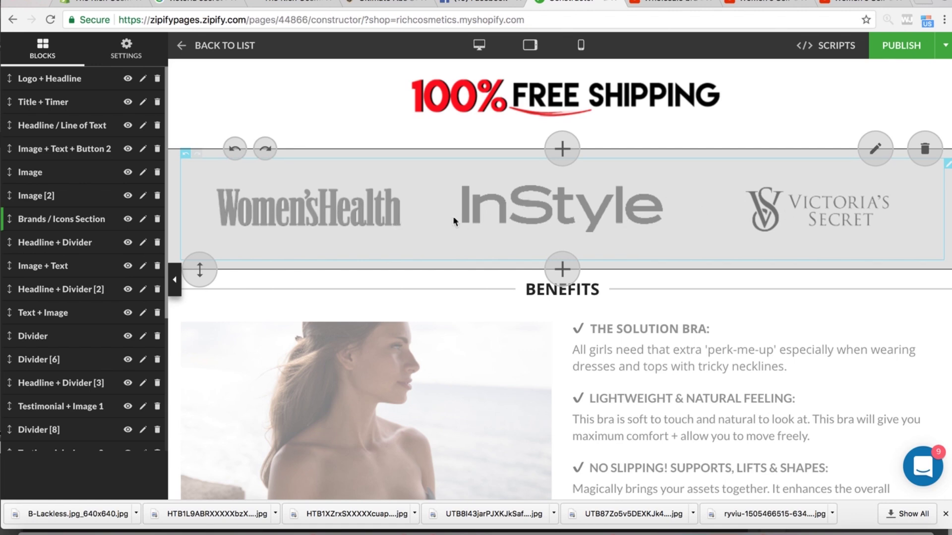
scroll(386, 221, "up", 7)
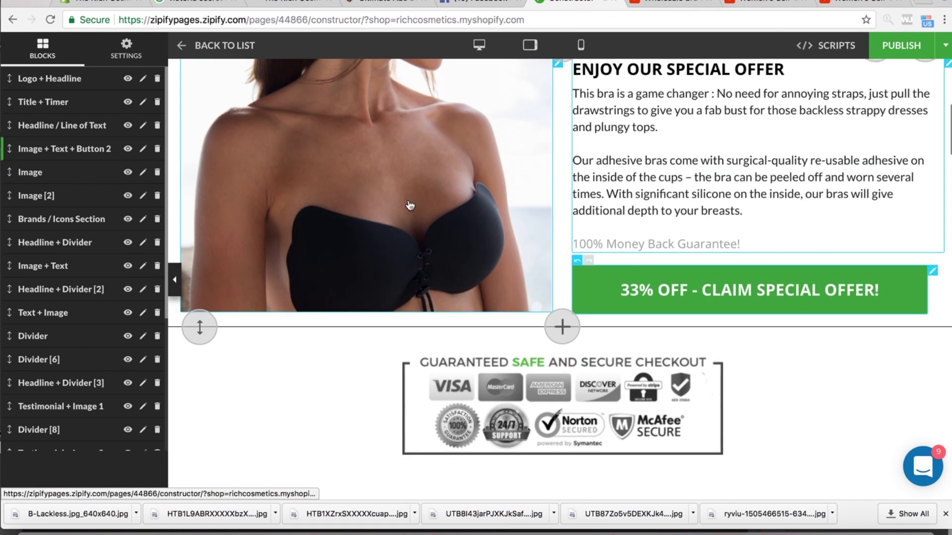
scroll(444, 281, "down", 7)
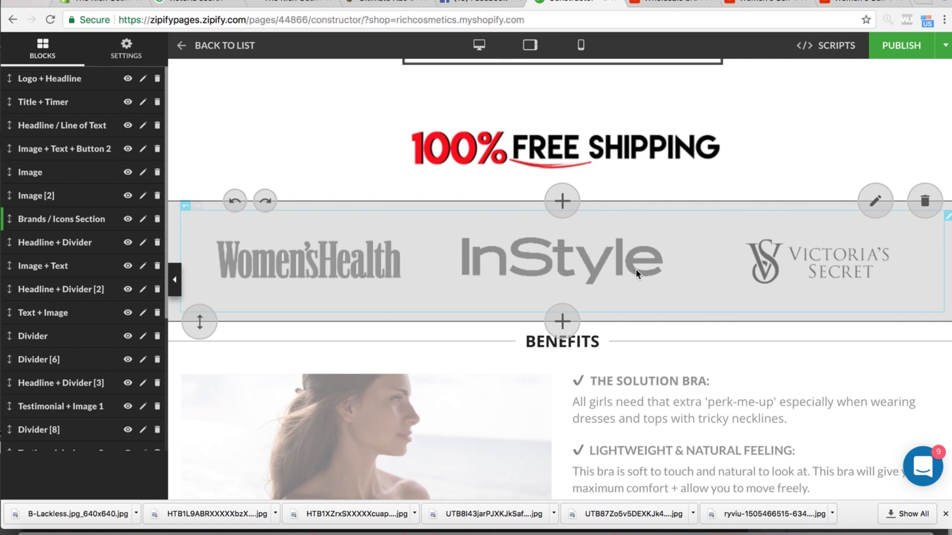
- Review the bra testimonials section, then bring up the AliExpress strapless bra listing
scroll(867, 292, "down", 5)
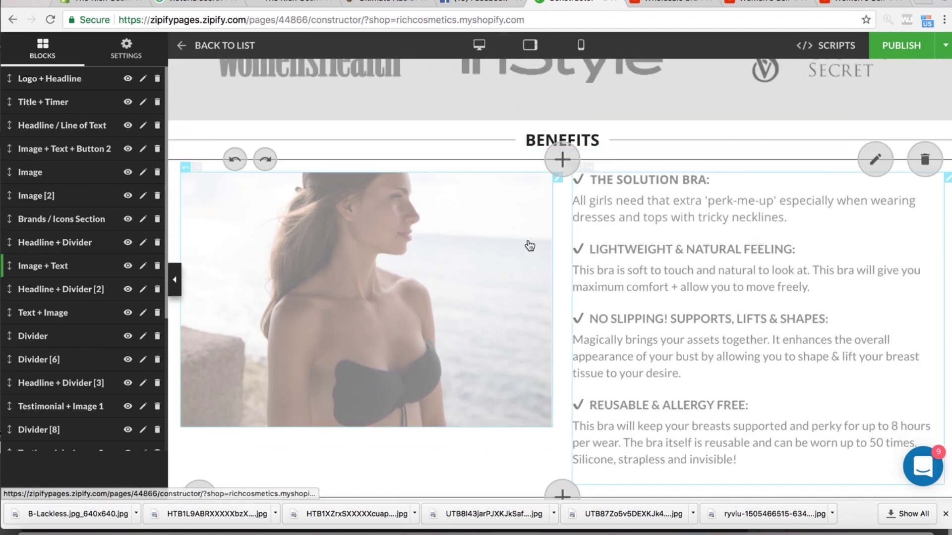
scroll(645, 263, "down", 2)
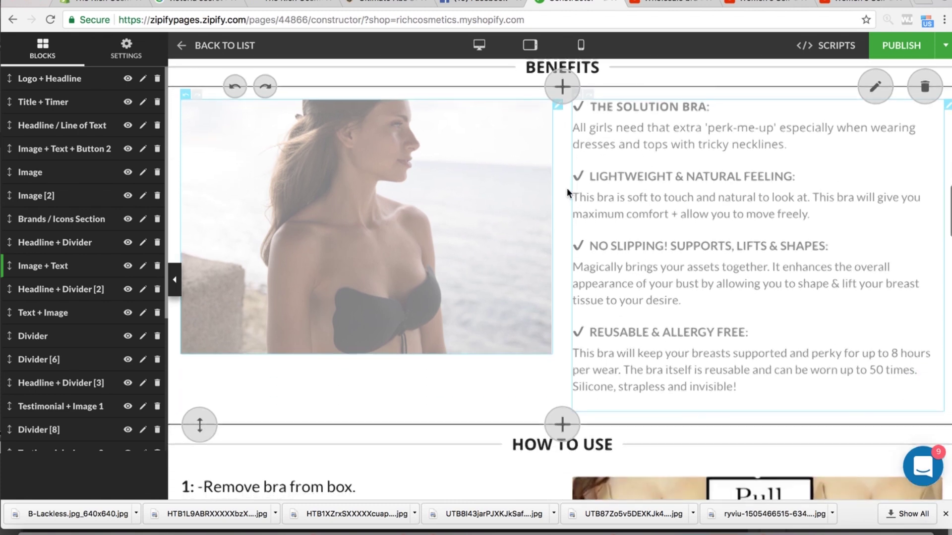
scroll(567, 189, "down", 1)
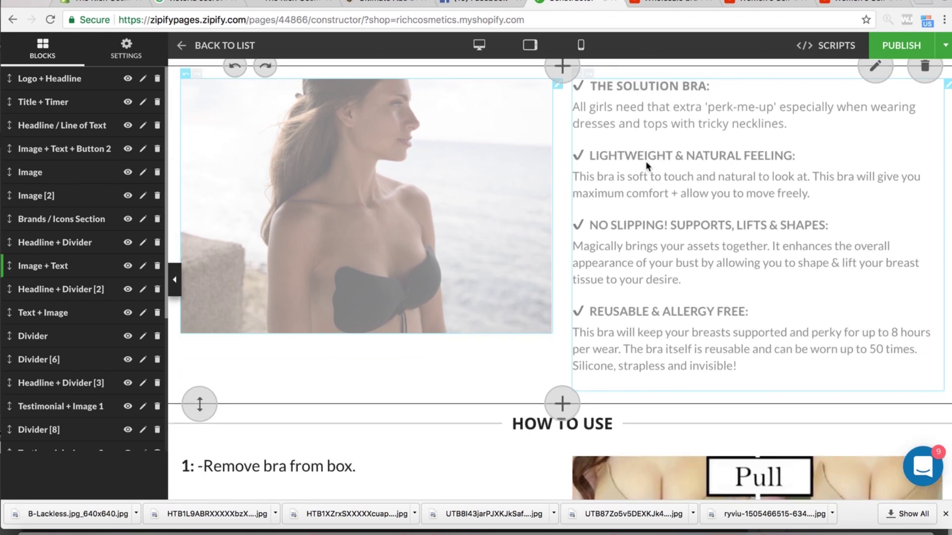
scroll(676, 259, "down", 2)
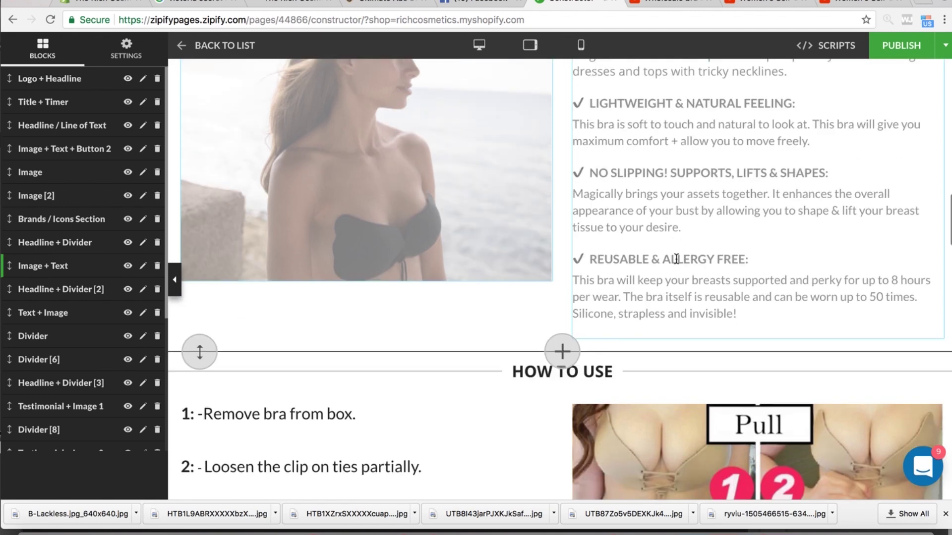
scroll(676, 259, "down", 1)
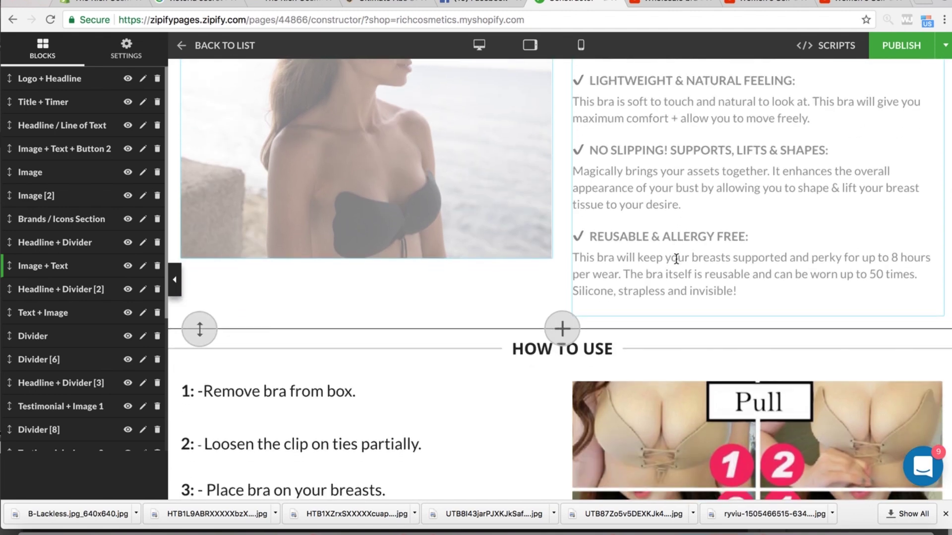
scroll(676, 258, "down", 3)
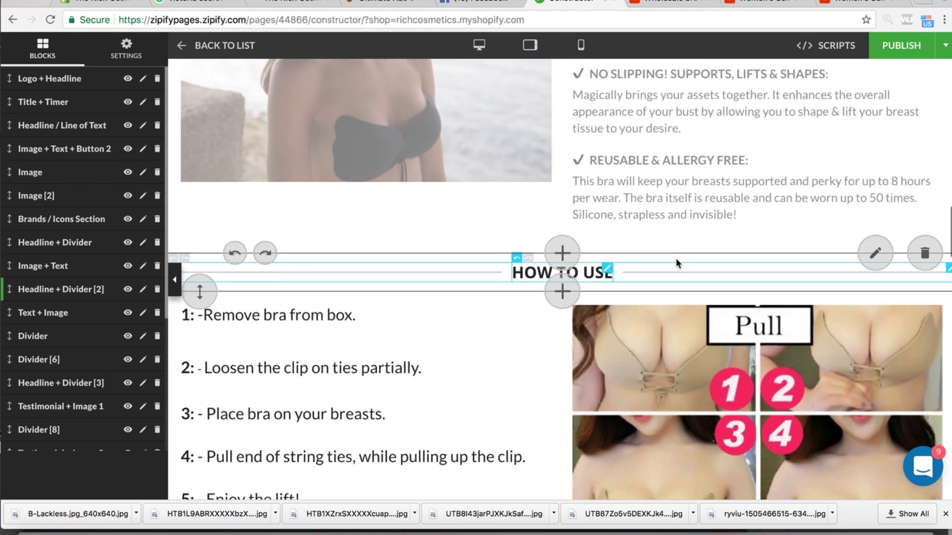
scroll(676, 258, "up", 9)
scroll(676, 258, "down", 15)
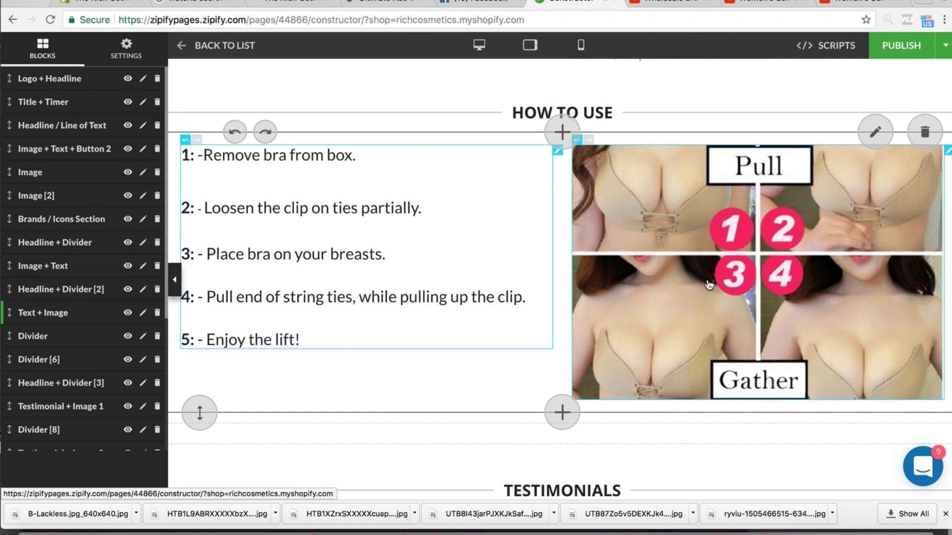
scroll(745, 391, "down", 1)
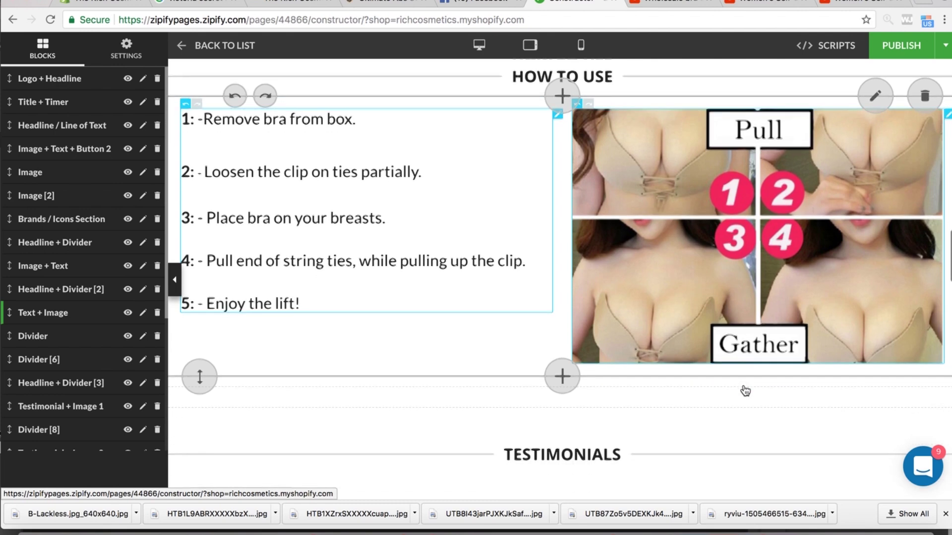
scroll(745, 391, "down", 1)
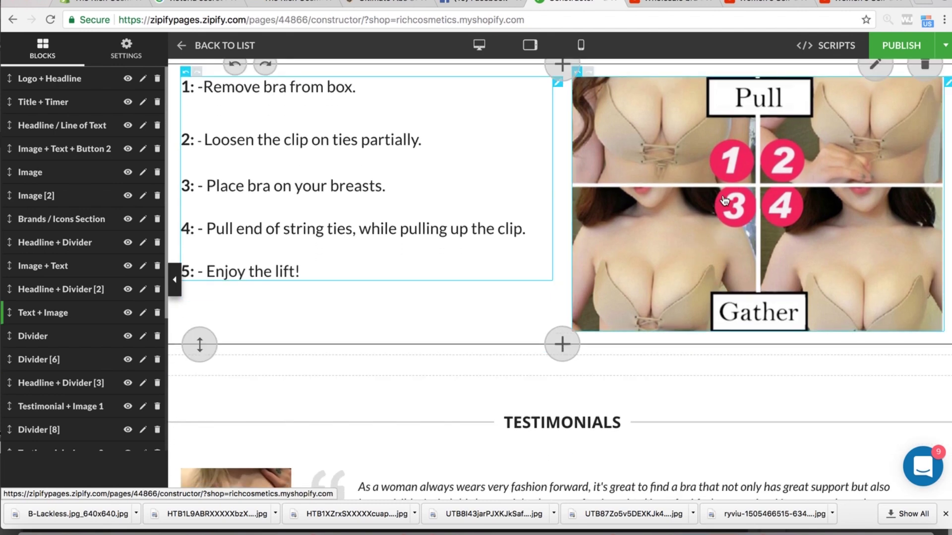
scroll(322, 250, "down", 1)
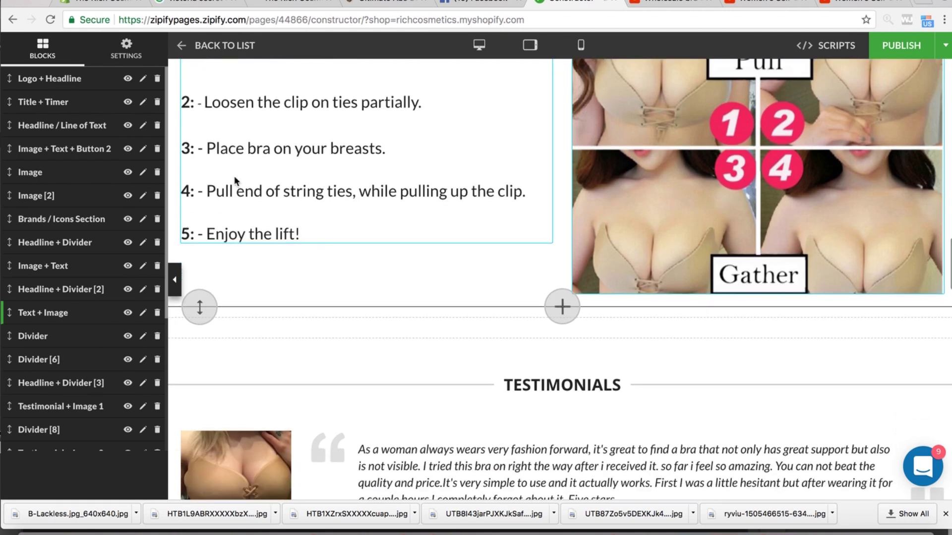
scroll(321, 249, "down", 6)
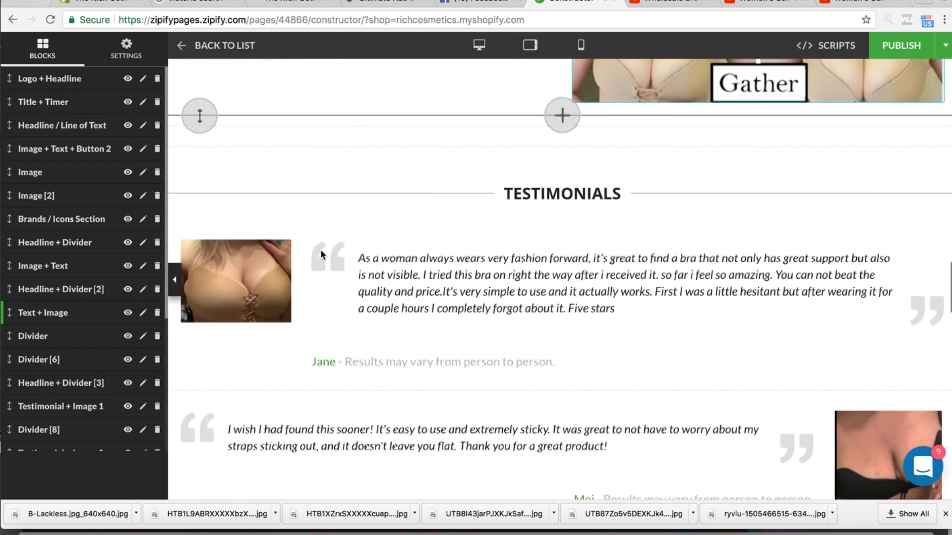
scroll(269, 263, "down", 1)
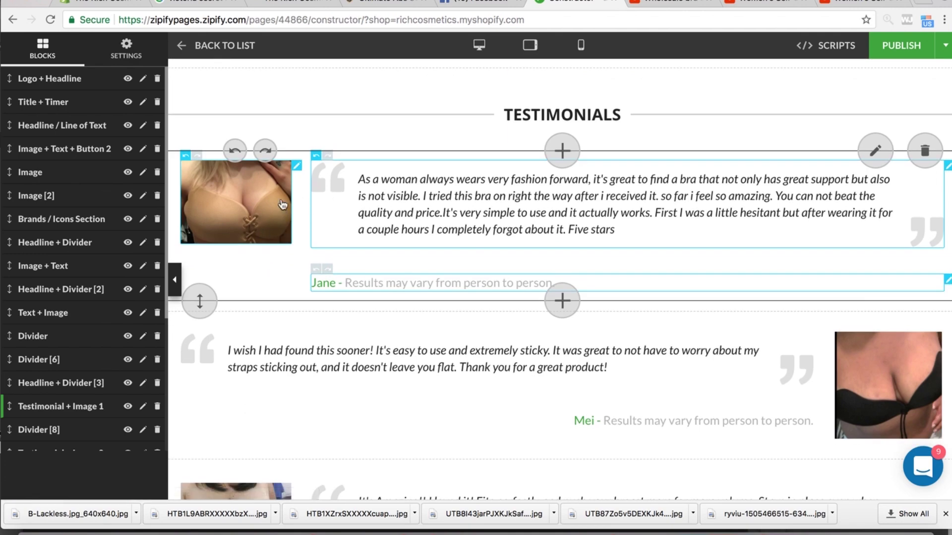
scroll(312, 254, "down", 1)
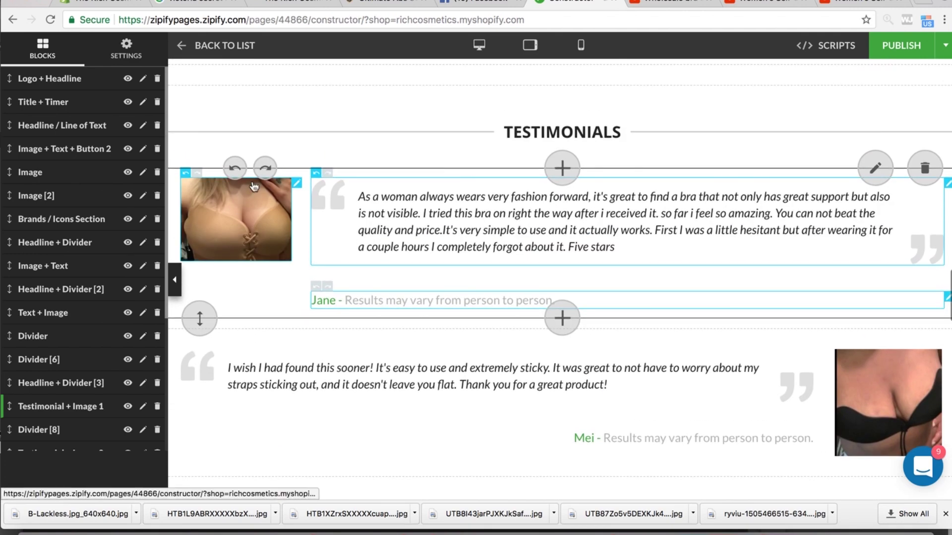
scroll(299, 248, "up", 3)
scroll(299, 249, "down", 1)
scroll(300, 248, "down", 3)
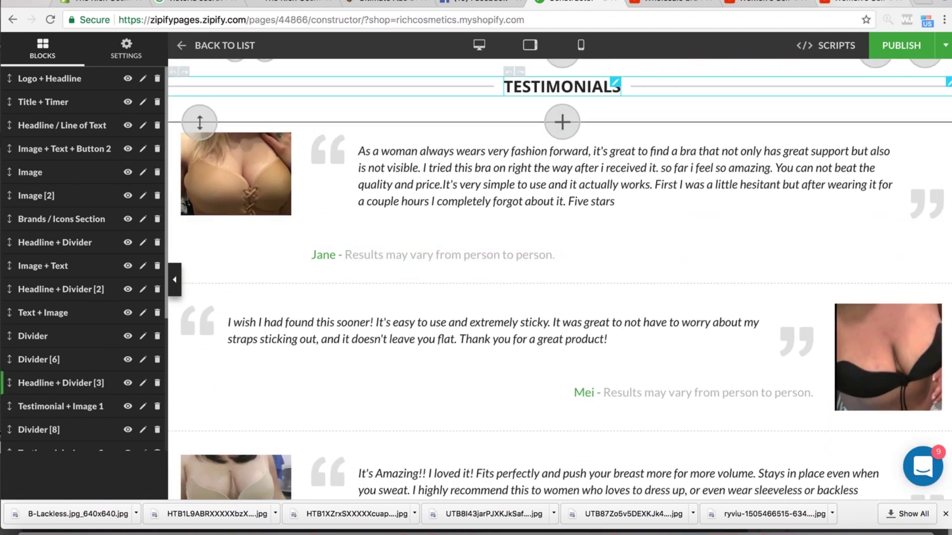
left_click(859, 2)
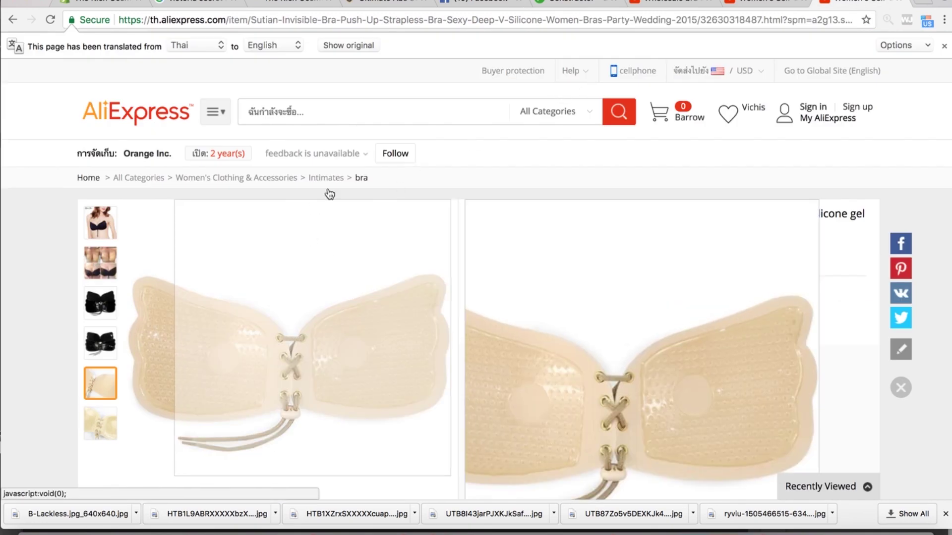
- Show the AliExpress listing's buyer feedback and select the first review's text
scroll(463, 335, "down", 10)
scroll(462, 331, "down", 15)
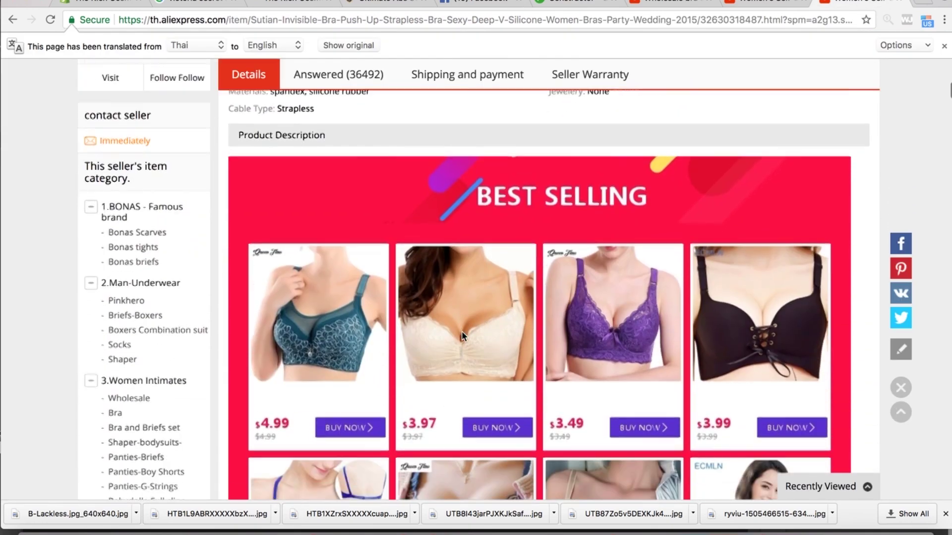
scroll(463, 338, "up", 20)
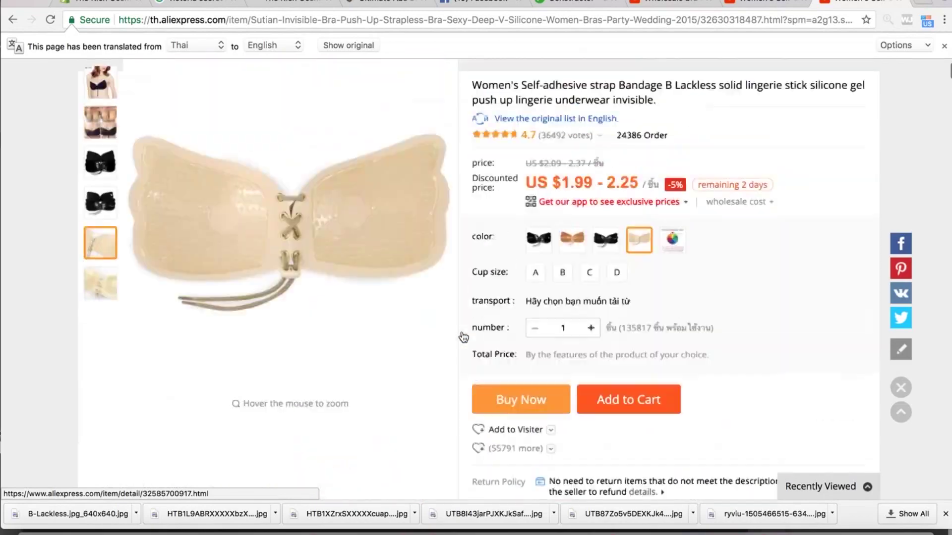
scroll(429, 418, "down", 8)
scroll(425, 330, "down", 15)
scroll(425, 331, "down", 15)
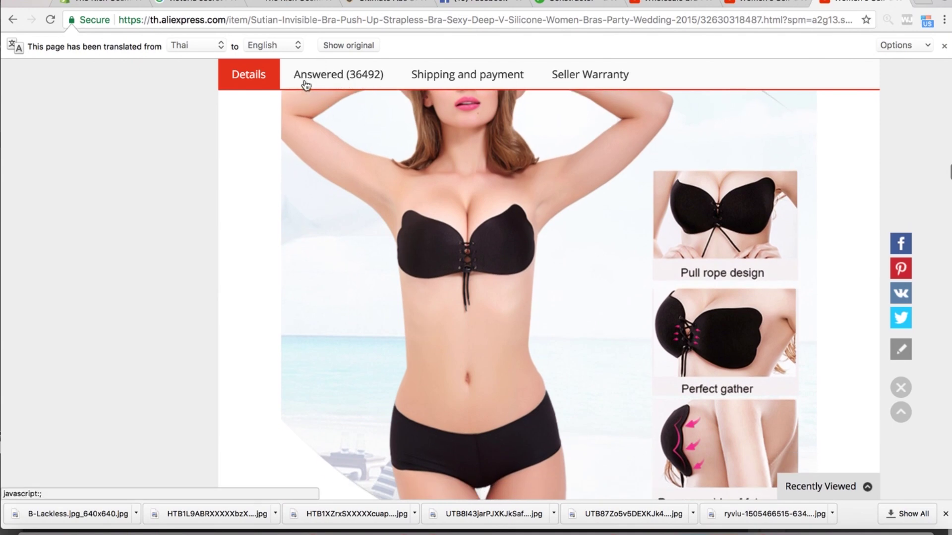
left_click(295, 78)
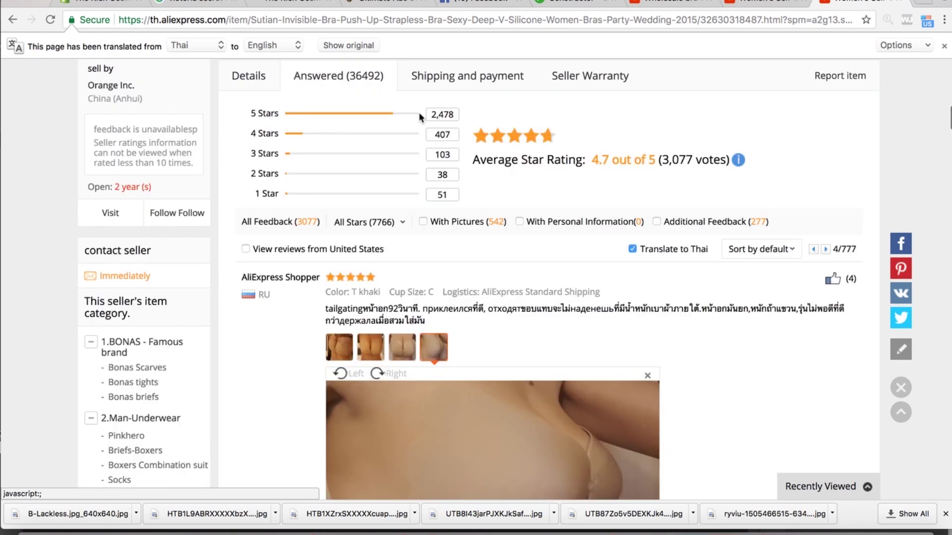
scroll(445, 328, "down", 13)
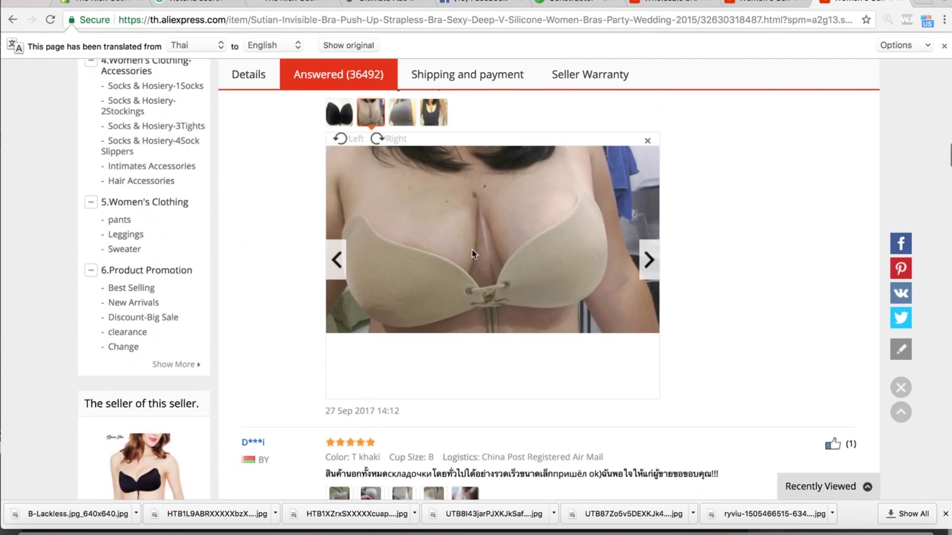
scroll(452, 318, "down", 3)
scroll(476, 233, "up", 8)
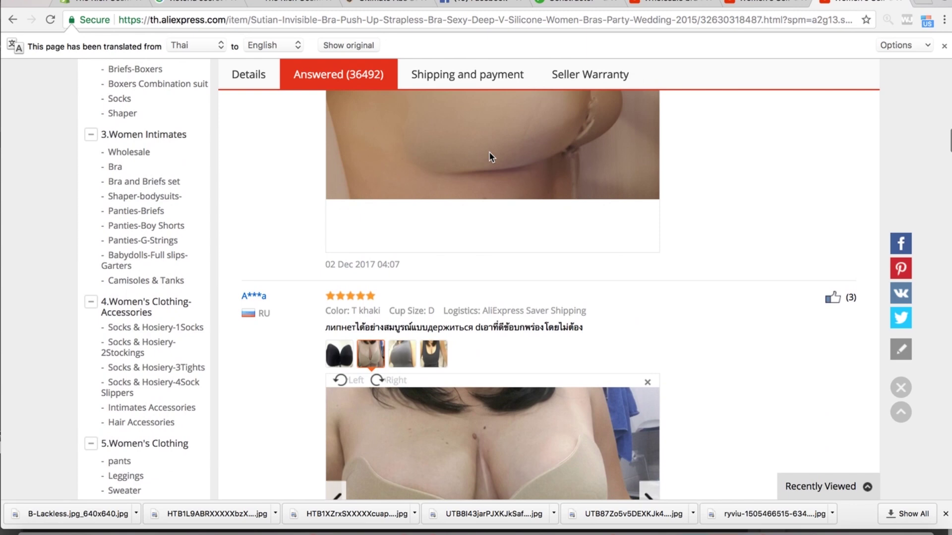
scroll(465, 257, "up", 8)
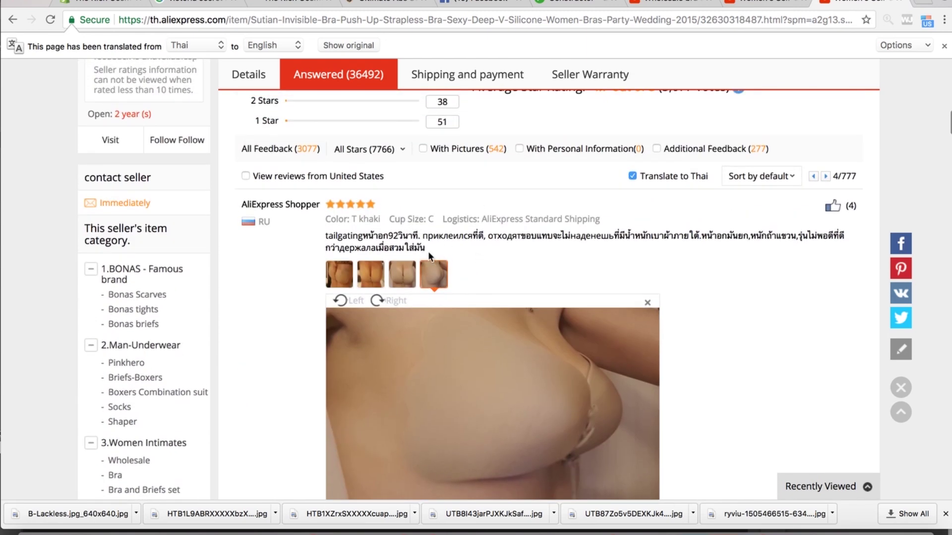
left_click_drag(434, 252, 334, 233)
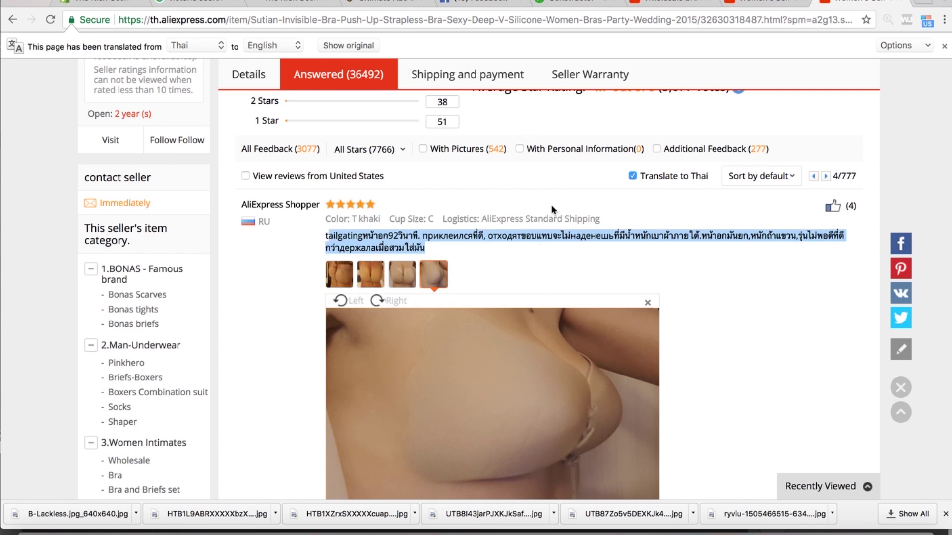
- Browse more review photos, then cycle through the Shopify, Ultimate Abs and Facebook tabs toward Zipify
scroll(567, 182, "down", 15)
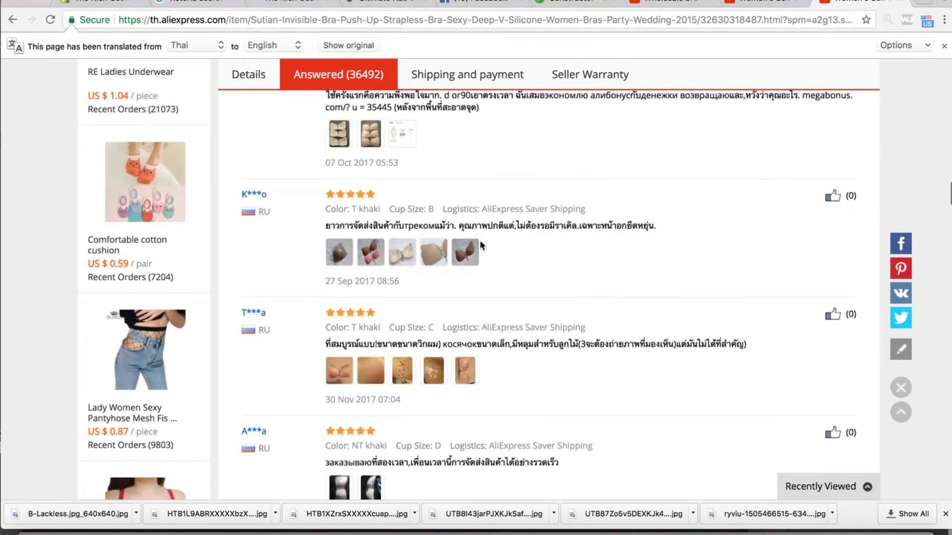
scroll(460, 323, "down", 8)
scroll(461, 323, "up", 15)
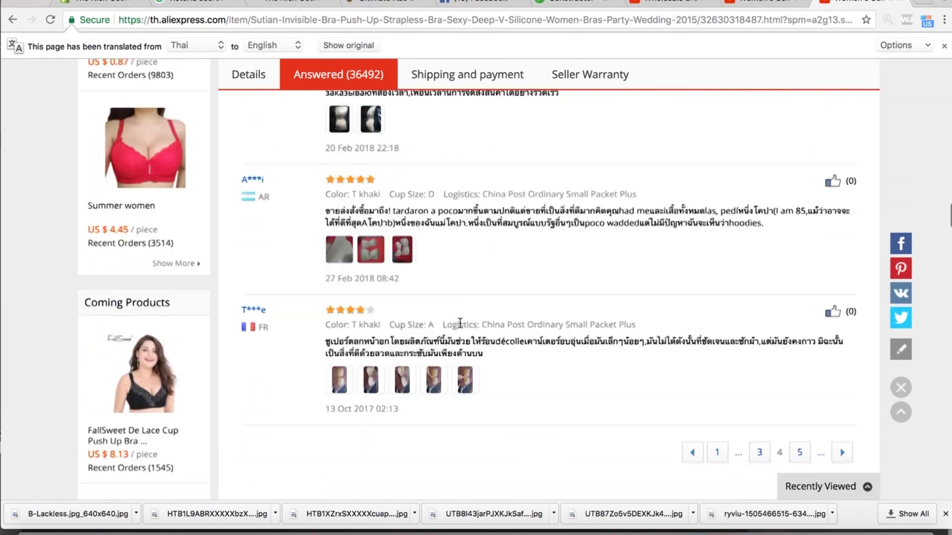
scroll(460, 323, "up", 10)
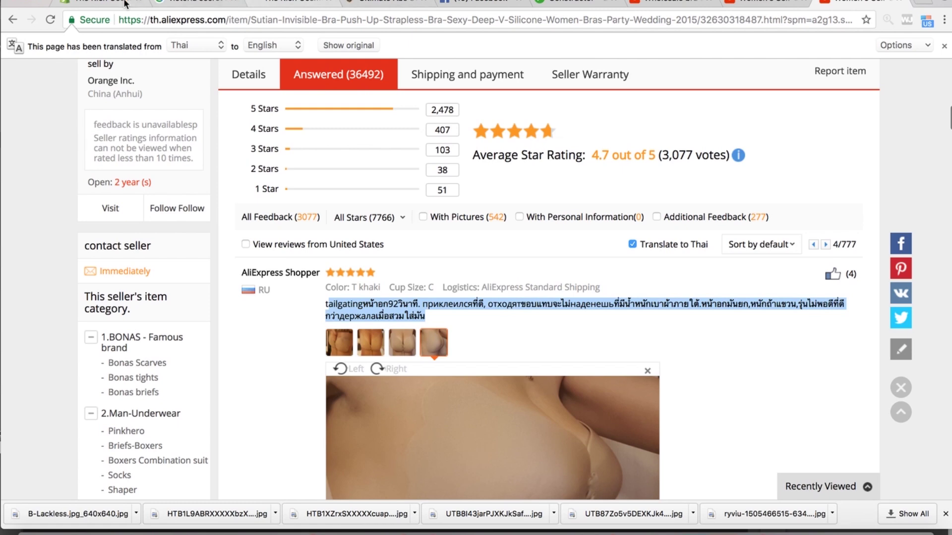
left_click(288, 2)
left_click(347, 3)
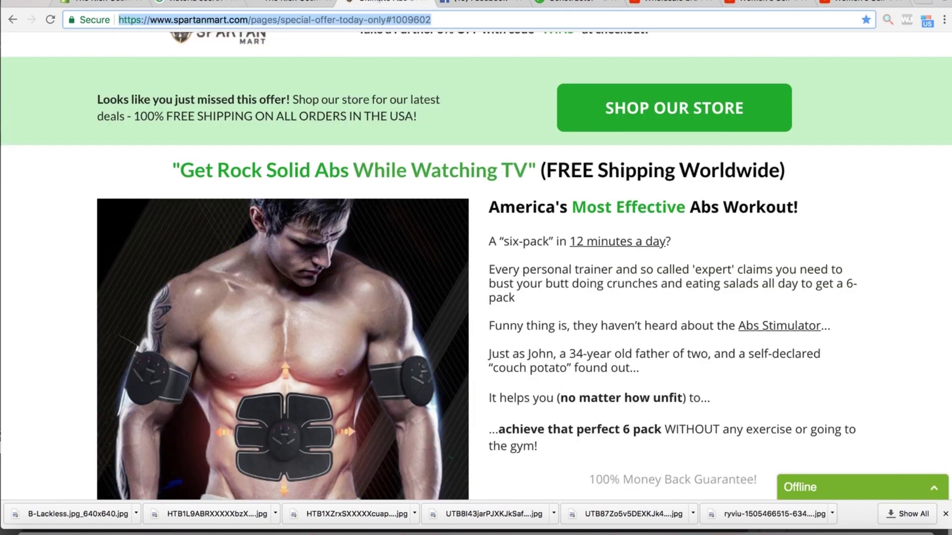
left_click(487, 2)
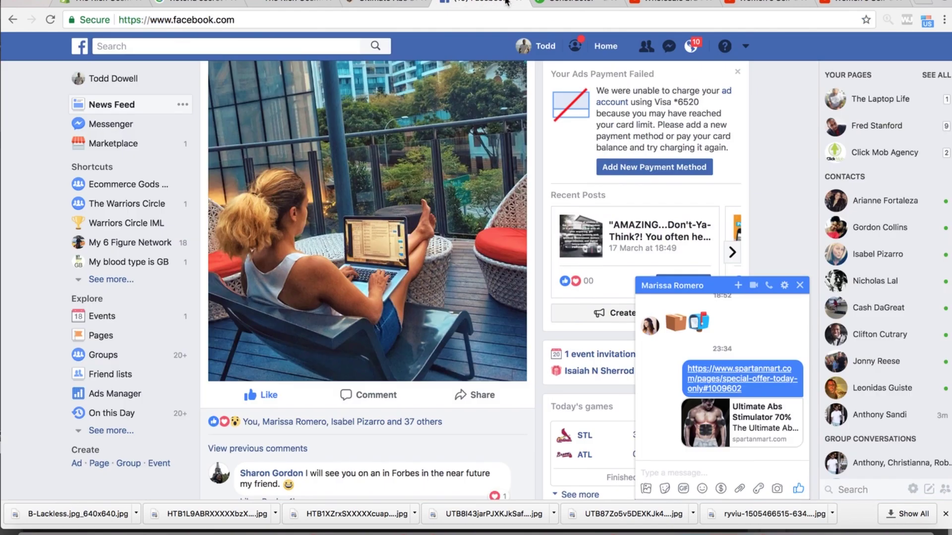
left_click(570, 5)
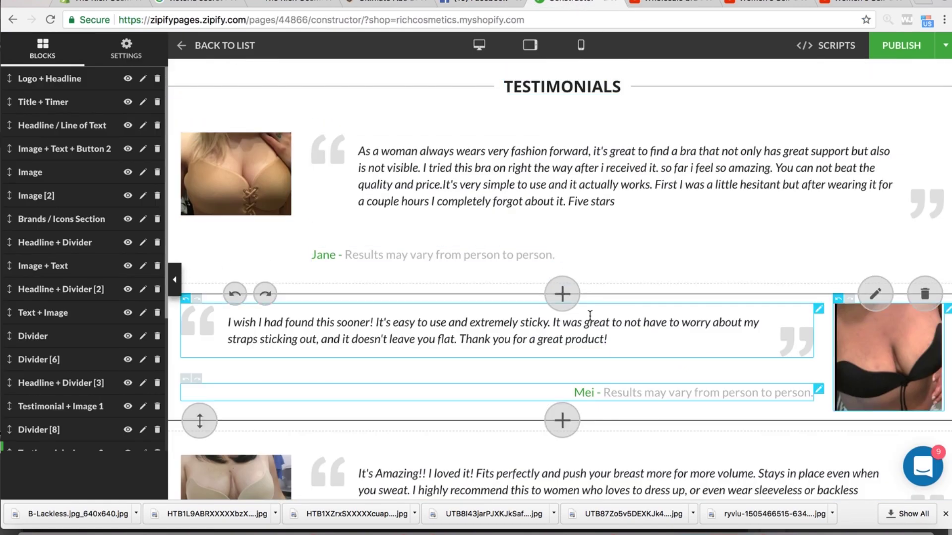
- Scroll through the testimonials and countdown timer offer on the landing page
scroll(599, 308, "down", 6)
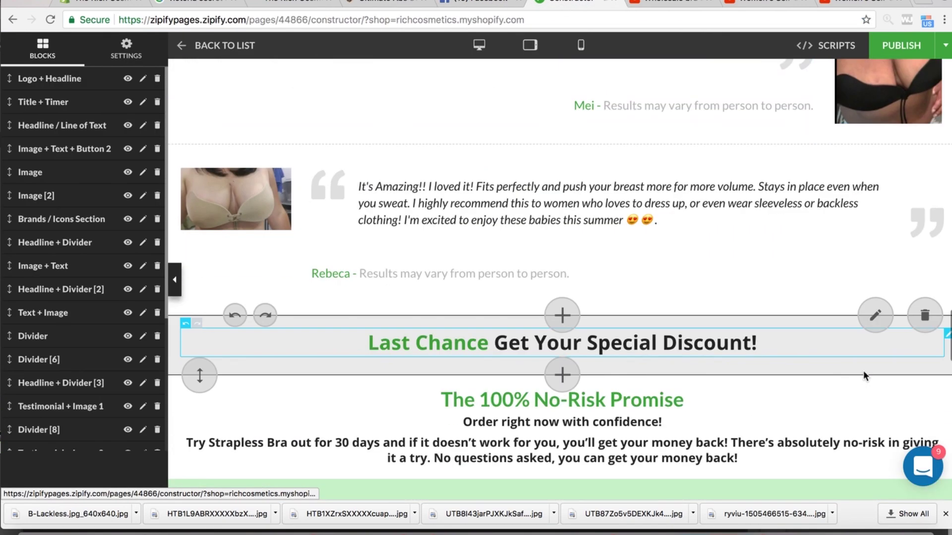
scroll(387, 231, "down", 4)
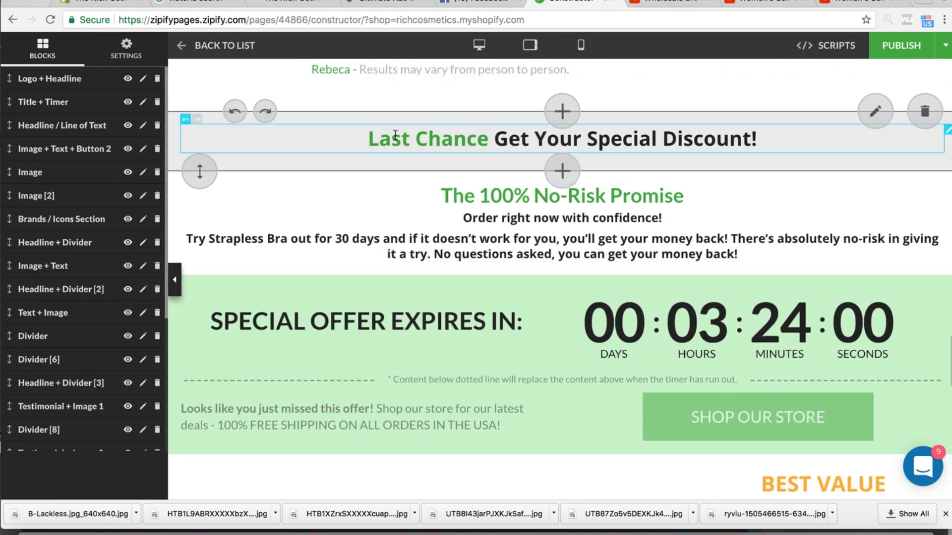
scroll(584, 165, "down", 2)
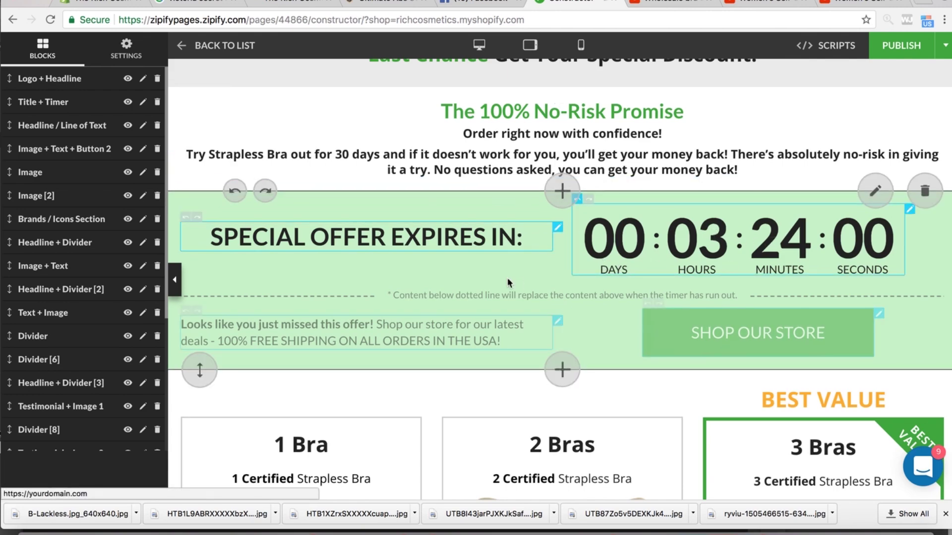
scroll(506, 277, "down", 4)
scroll(438, 261, "down", 3)
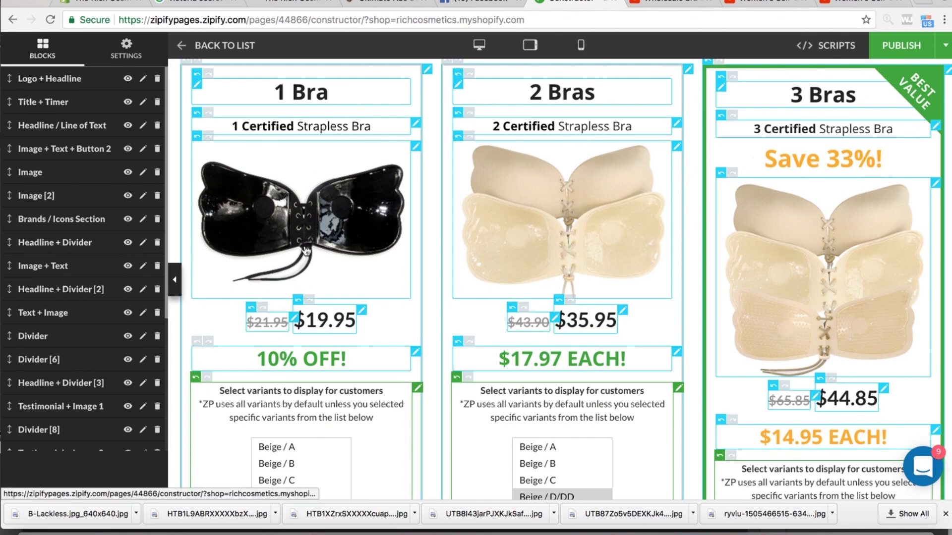
scroll(300, 250, "up", 2)
scroll(327, 253, "down", 2)
scroll(330, 253, "down", 4)
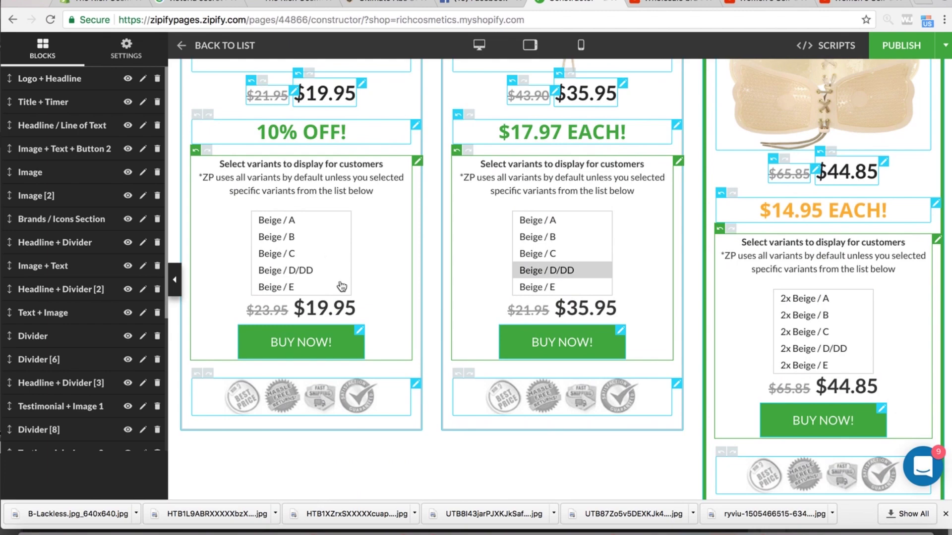
scroll(554, 293, "up", 5)
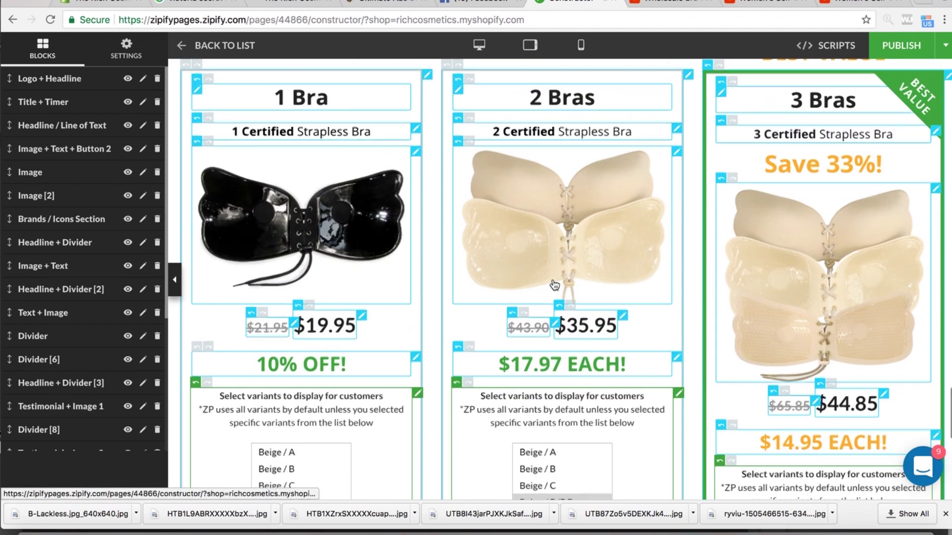
scroll(554, 287, "up", 1)
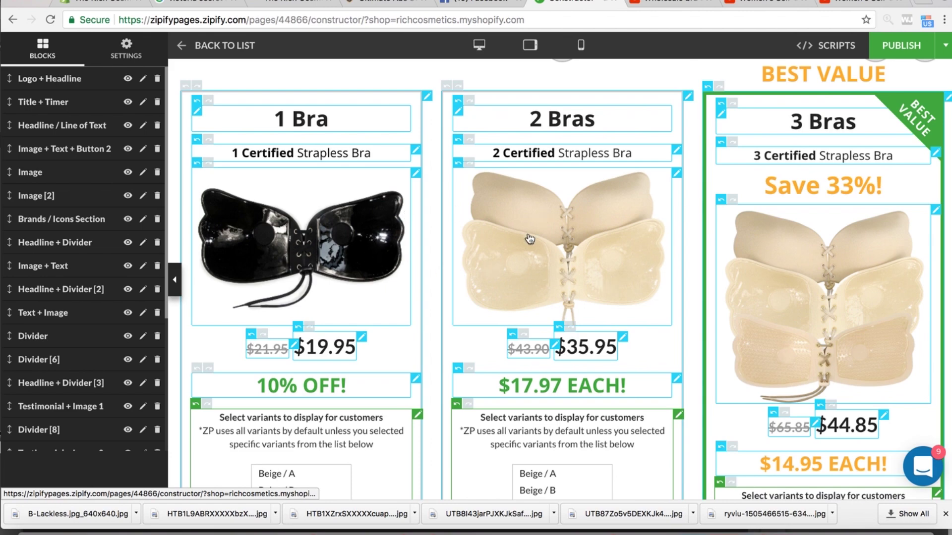
- Check the 1, 2 and 3-bra pricing cards, then bring up the Strapless Bra product in Shopify
scroll(530, 239, "down", 2)
scroll(356, 240, "up", 2)
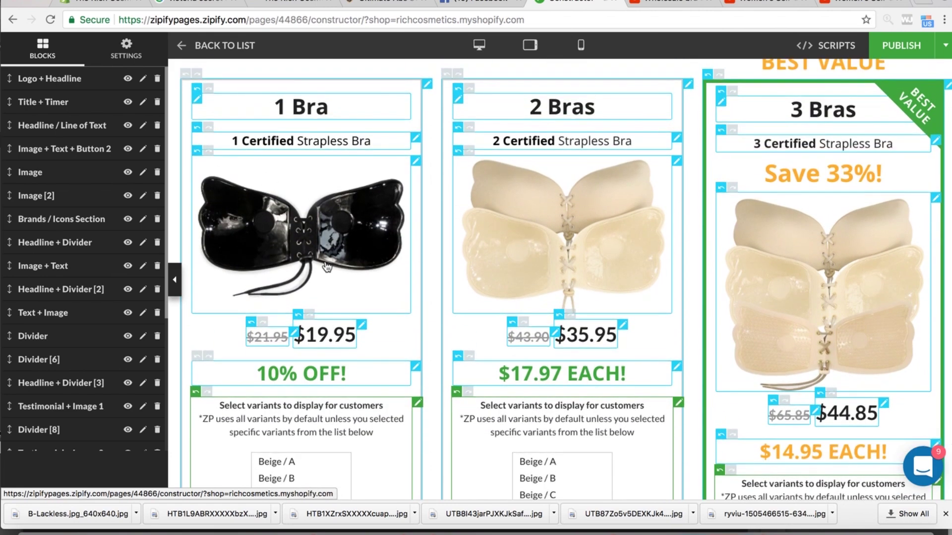
scroll(327, 267, "down", 1)
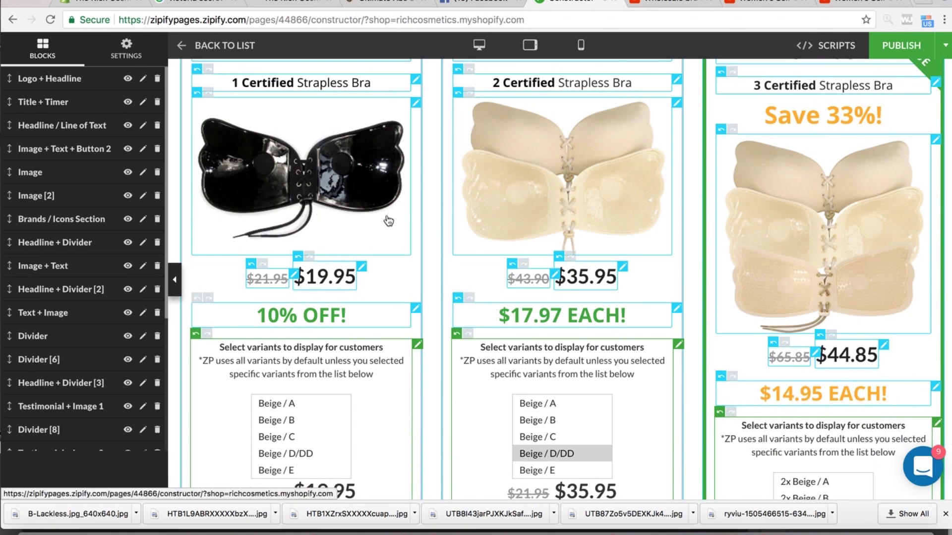
scroll(389, 223, "up", 2)
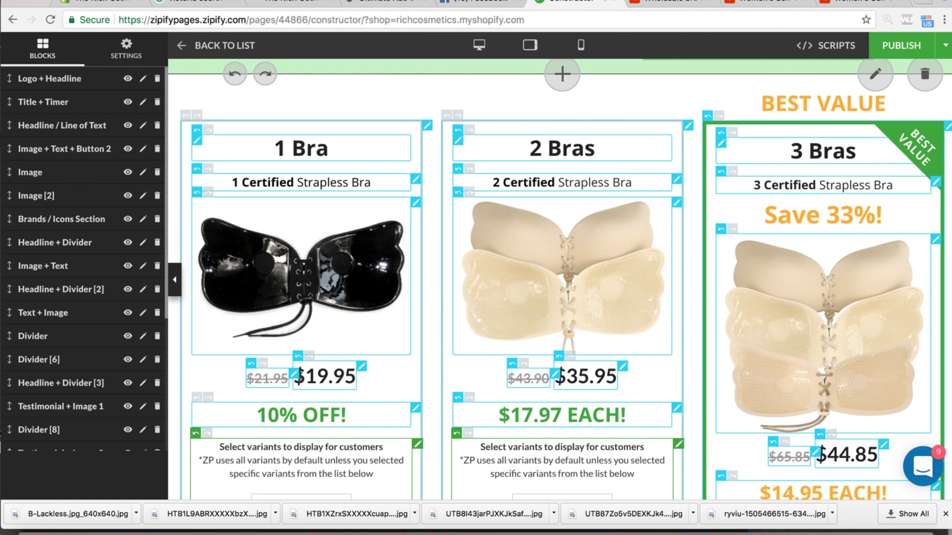
scroll(298, 381, "down", 1)
scroll(301, 367, "down", 2)
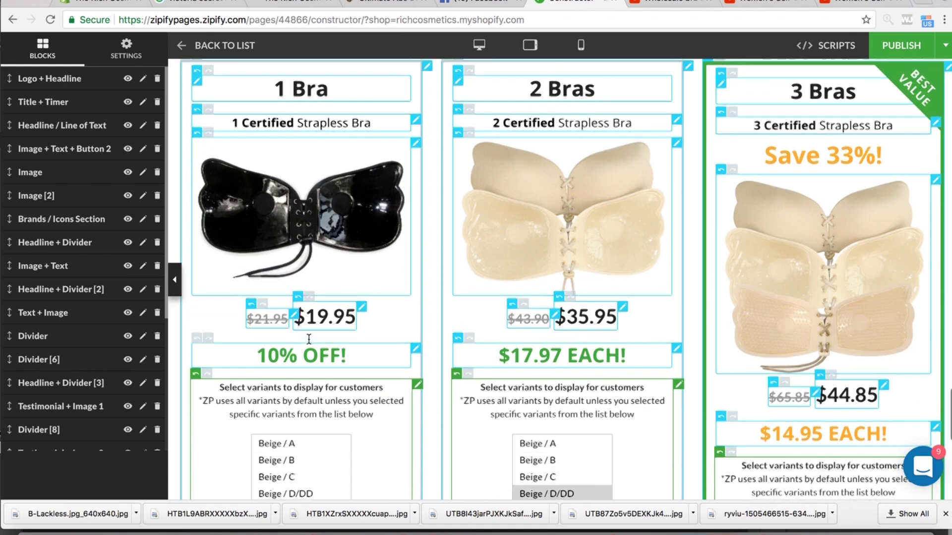
scroll(329, 235, "up", 4)
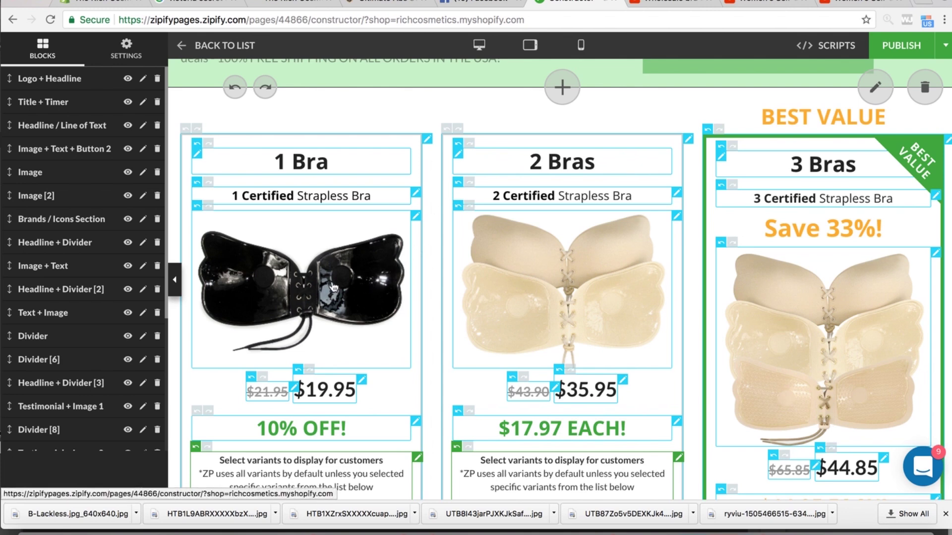
scroll(316, 315, "down", 1)
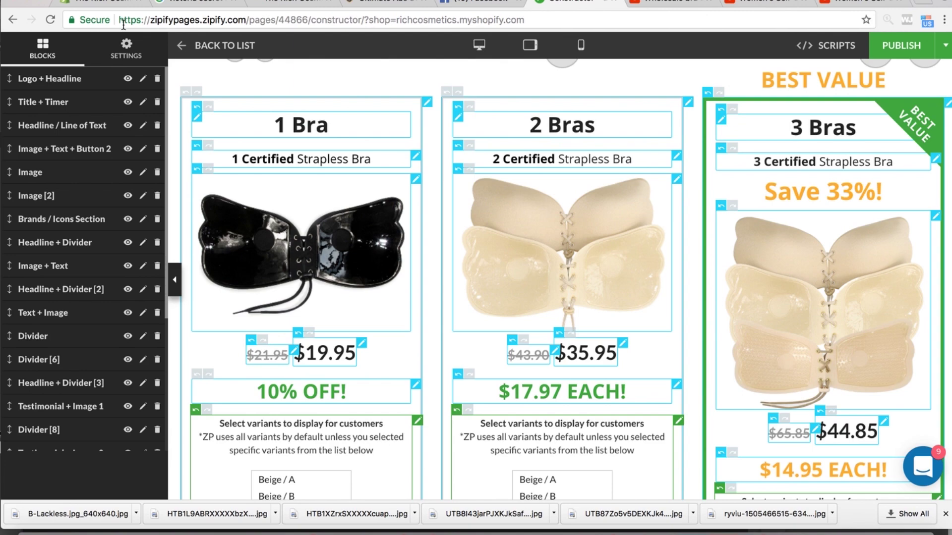
left_click(99, 5)
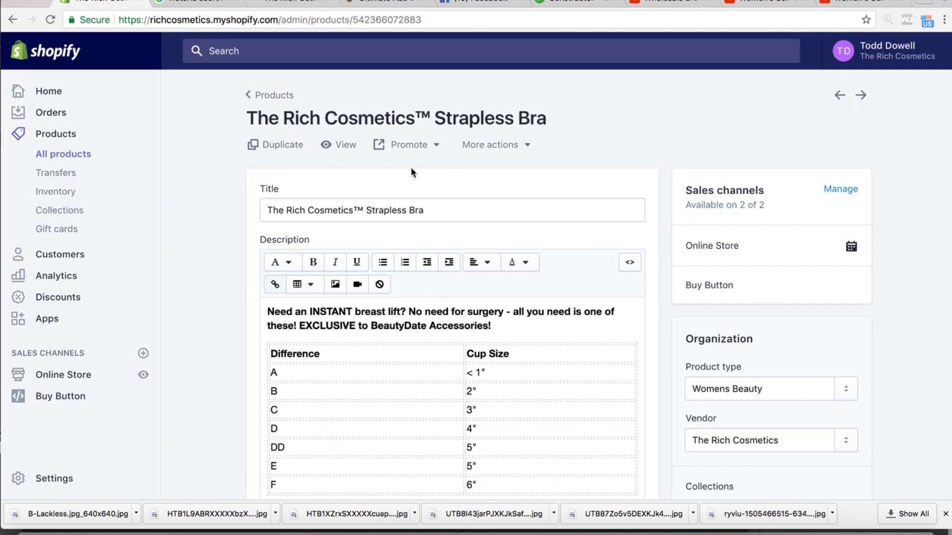
- Browse the Shopify admin and open the full products list
scroll(426, 264, "down", 15)
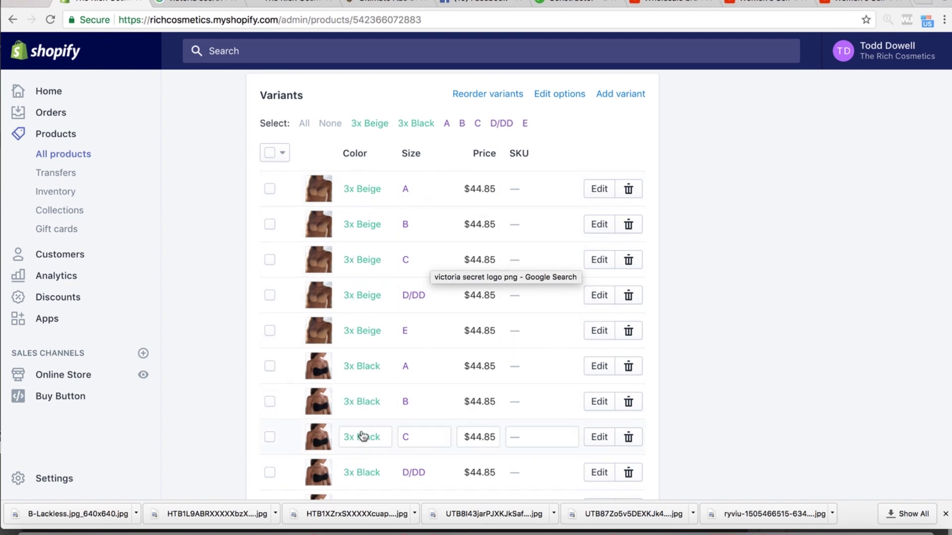
scroll(355, 478, "down", 3)
scroll(353, 478, "up", 4)
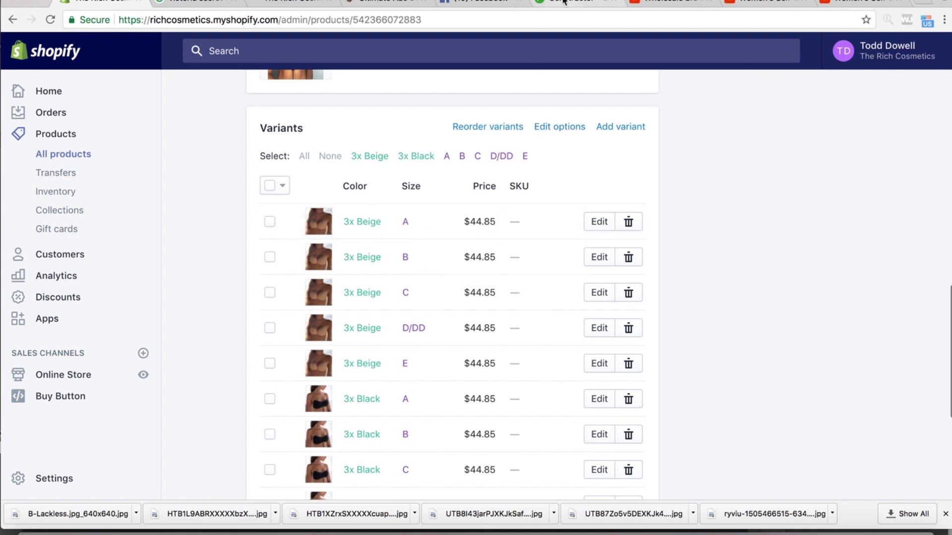
scroll(259, 195, "up", 4)
left_click(63, 157)
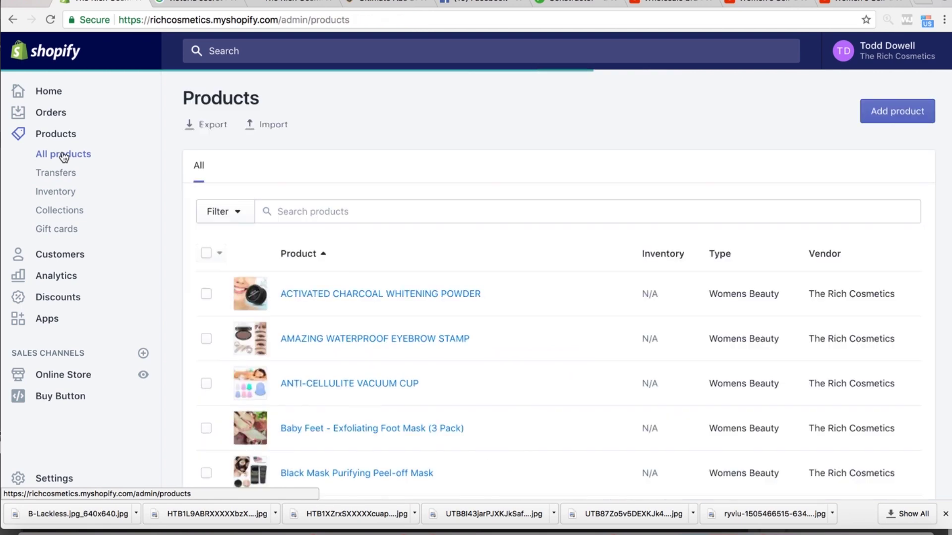
scroll(263, 331, "down", 10)
- Open the $19.95 Strapless Bra product to check its details
left_click(331, 251)
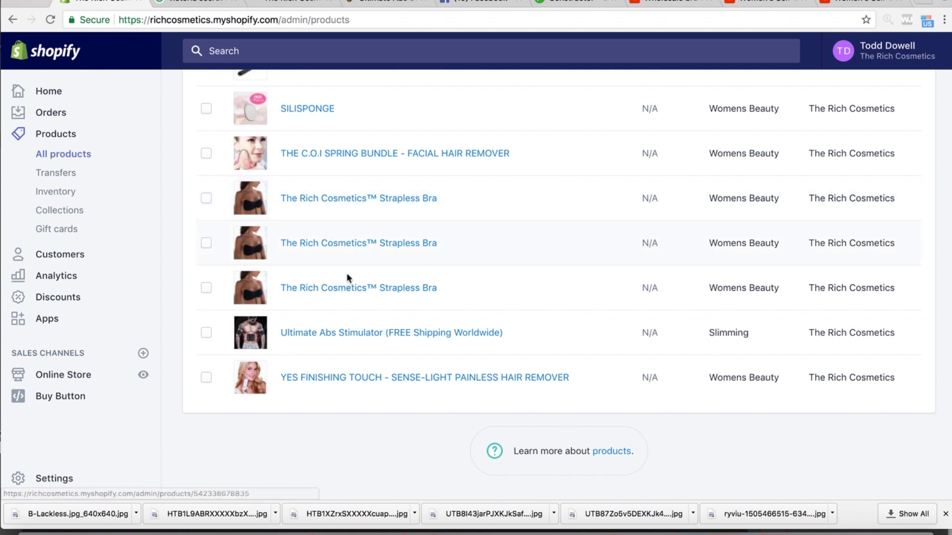
left_click(374, 198)
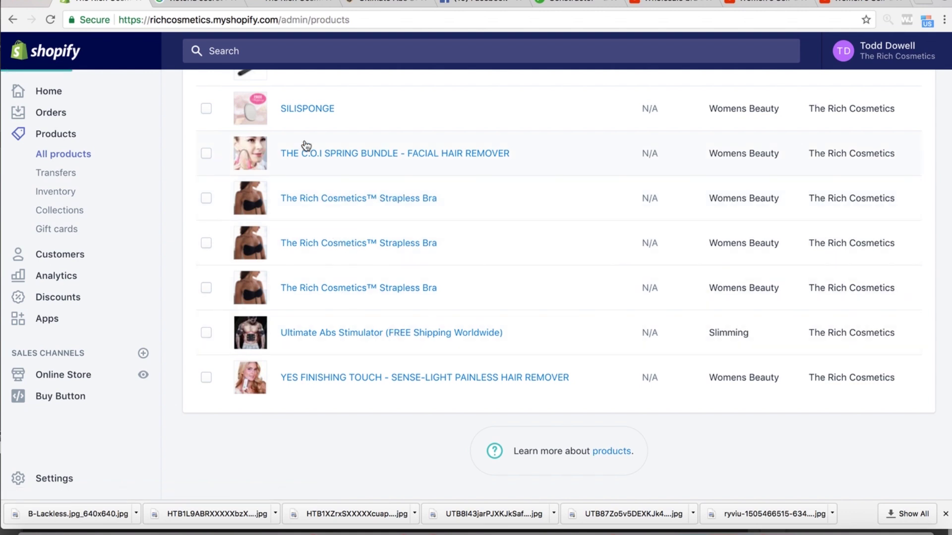
scroll(437, 267, "down", 20)
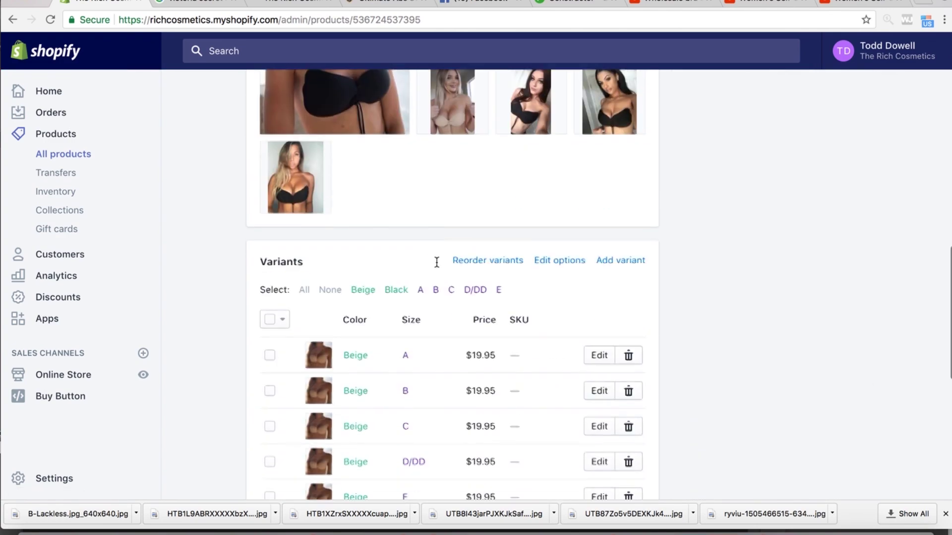
- Go back to the products list, then return to the Zipify landing page builder
left_click(12, 19)
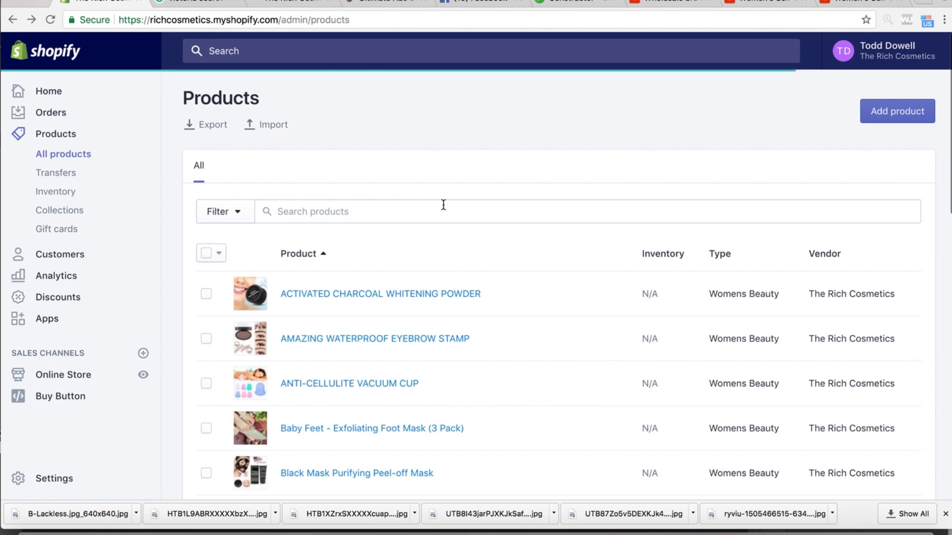
scroll(355, 383, "down", 15)
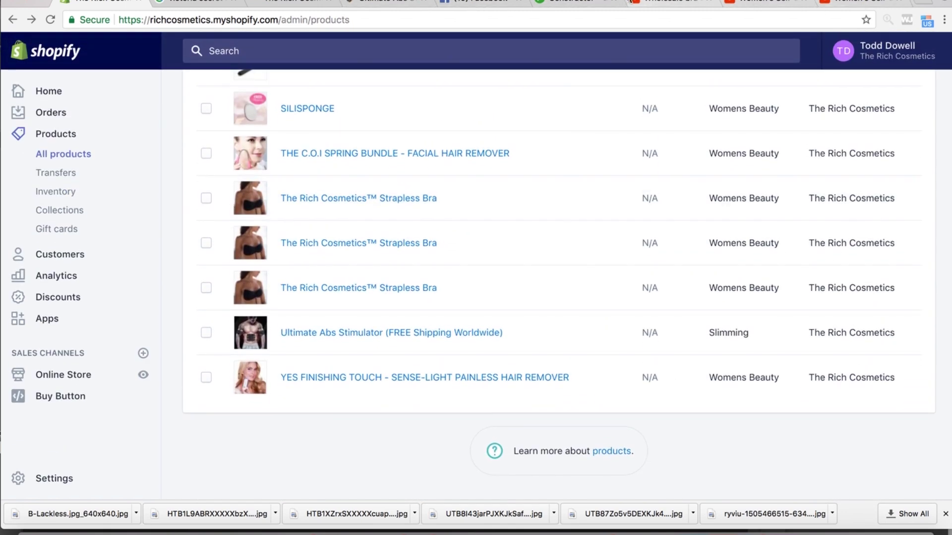
left_click(570, 2)
scroll(518, 202, "down", 3)
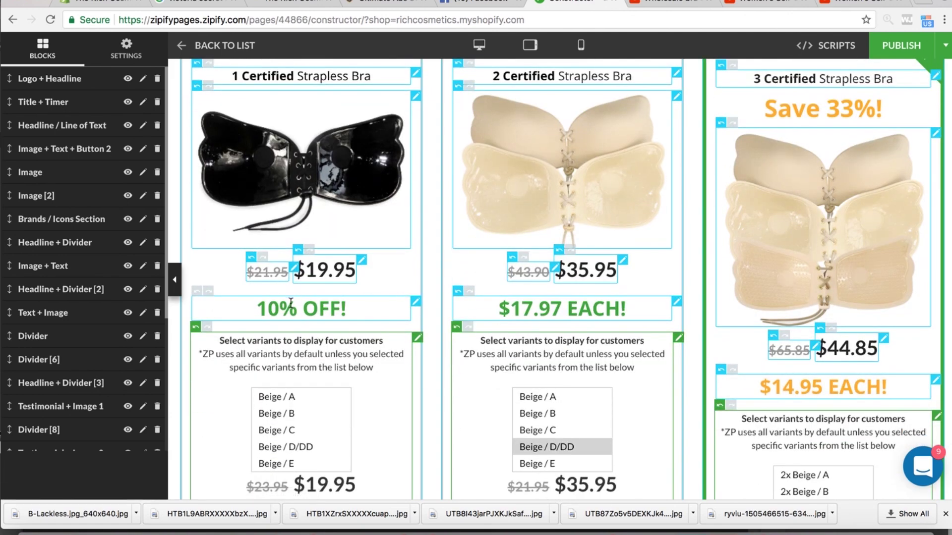
mouse_move(250, 272)
left_mouse_down()
mouse_move(293, 272)
mouse_move(256, 271)
left_mouse_up()
double_click(252, 271)
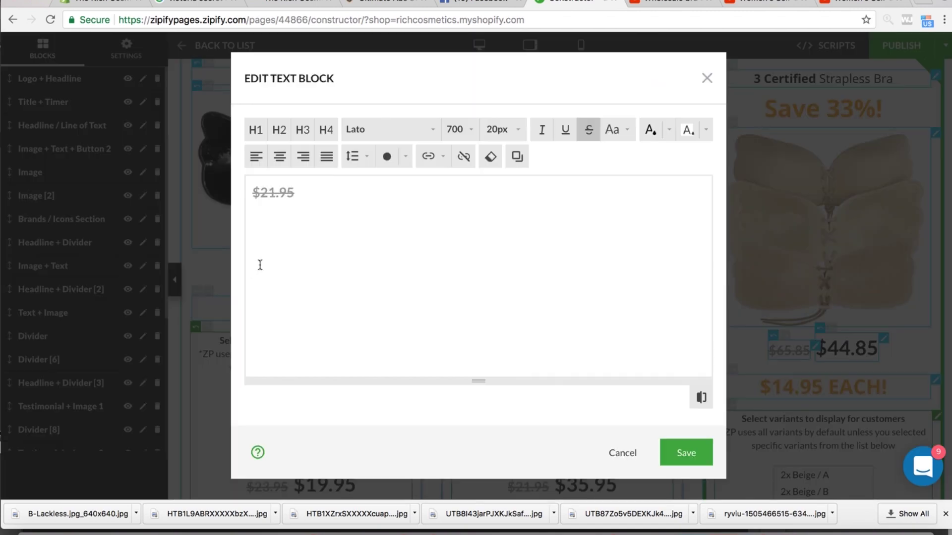
left_click(708, 79)
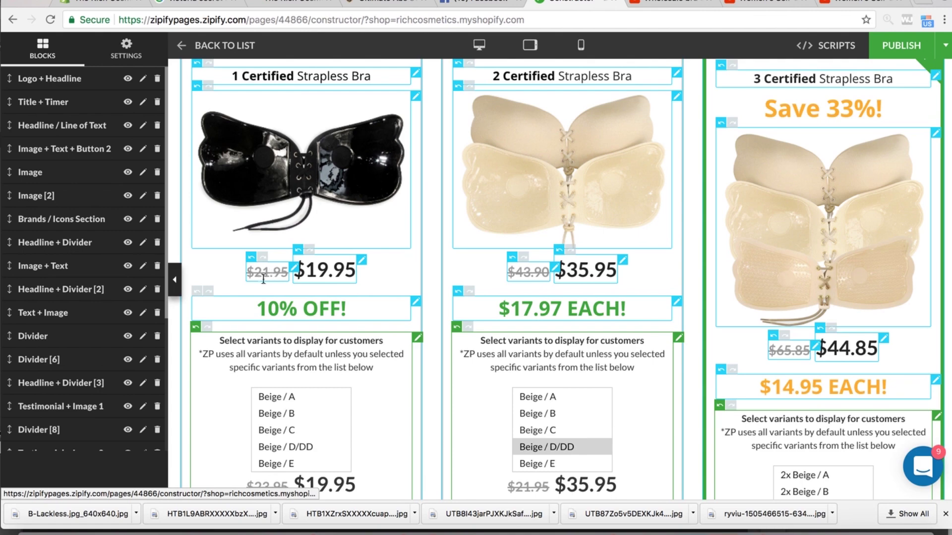
left_click_drag(260, 308, 338, 309)
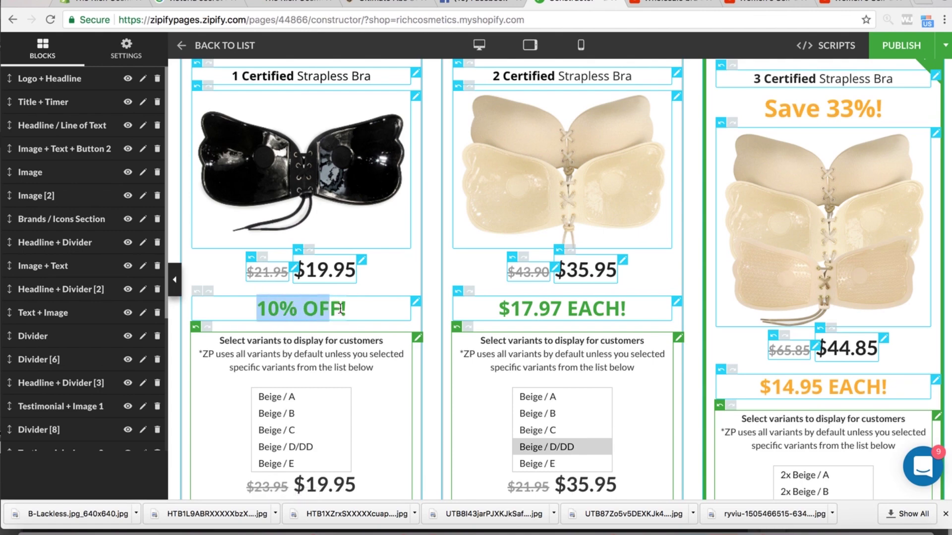
double_click(331, 308)
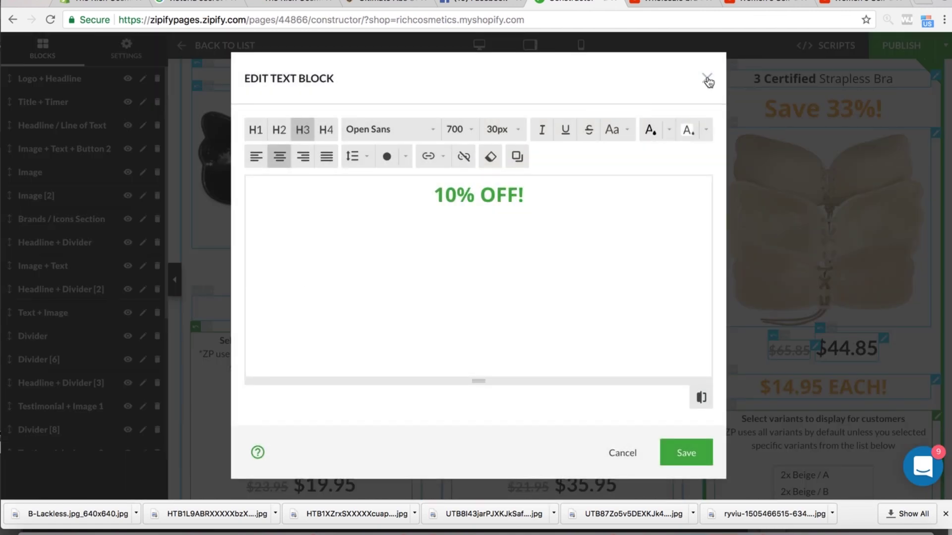
left_click(707, 78)
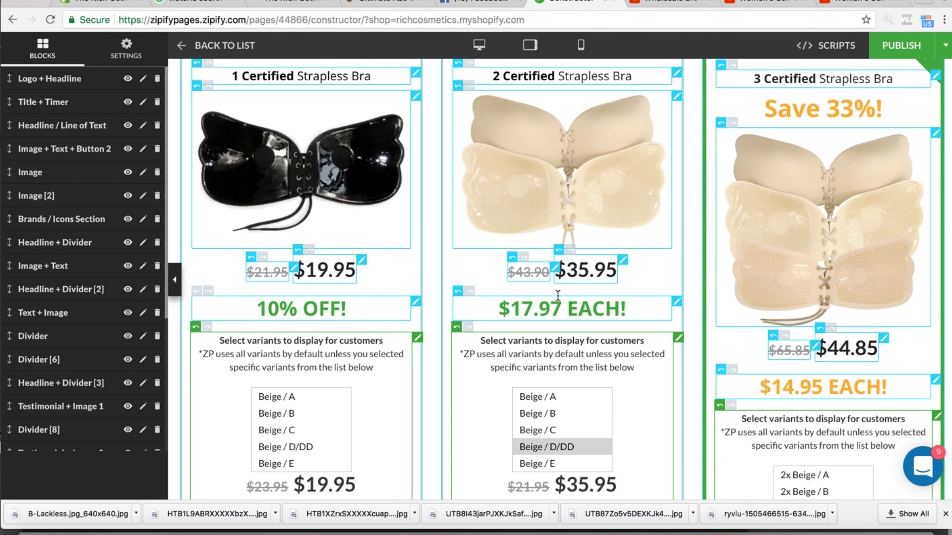
left_click_drag(499, 309, 610, 309)
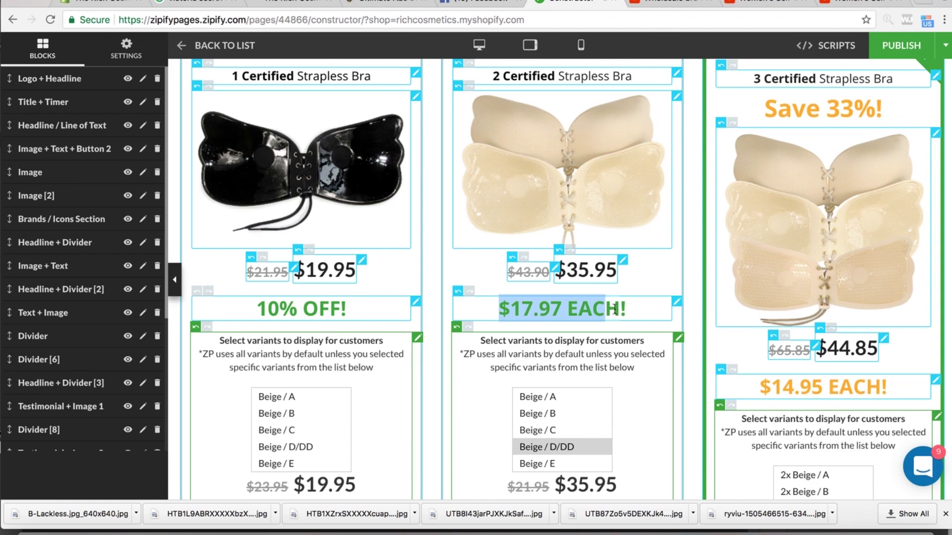
double_click(628, 310)
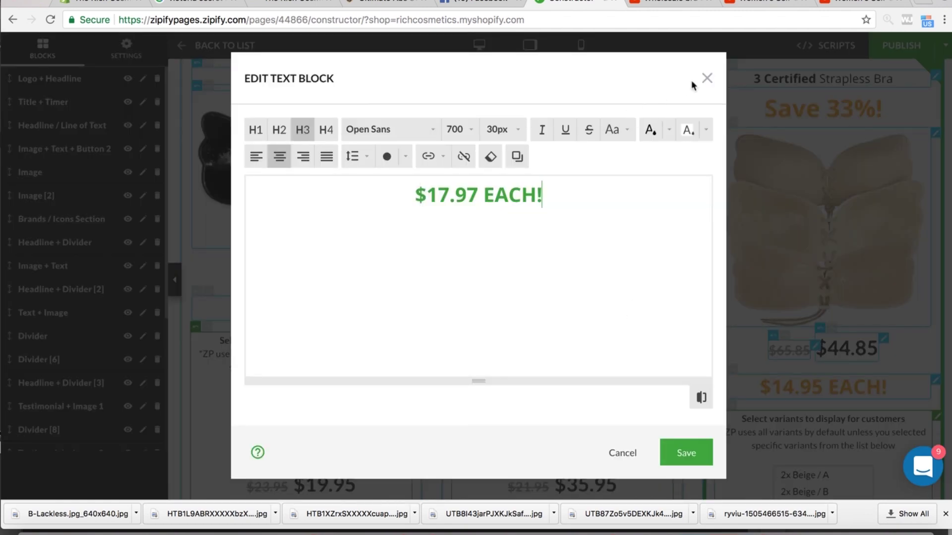
left_click(706, 78)
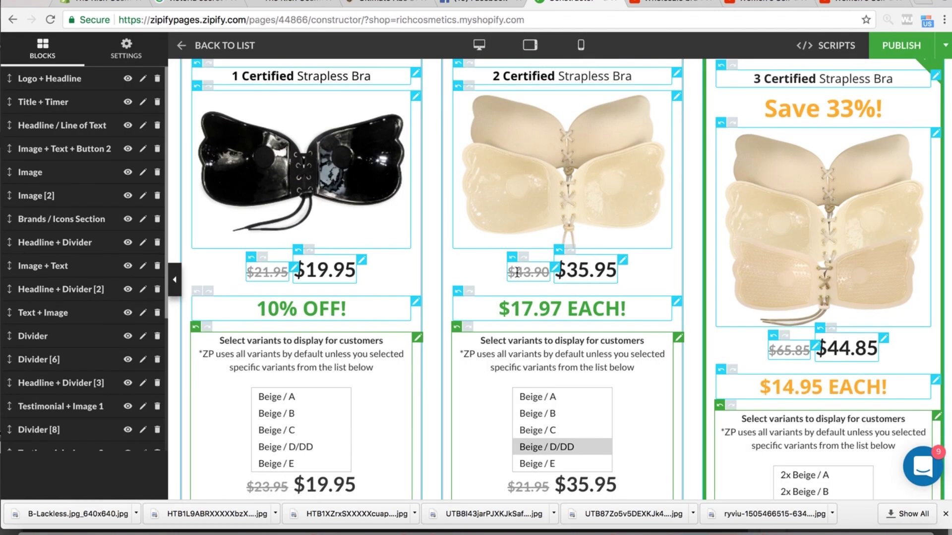
left_click_drag(527, 271, 552, 276)
left_click(568, 274)
double_click(568, 274)
left_click(707, 79)
scroll(605, 283, "down", 5)
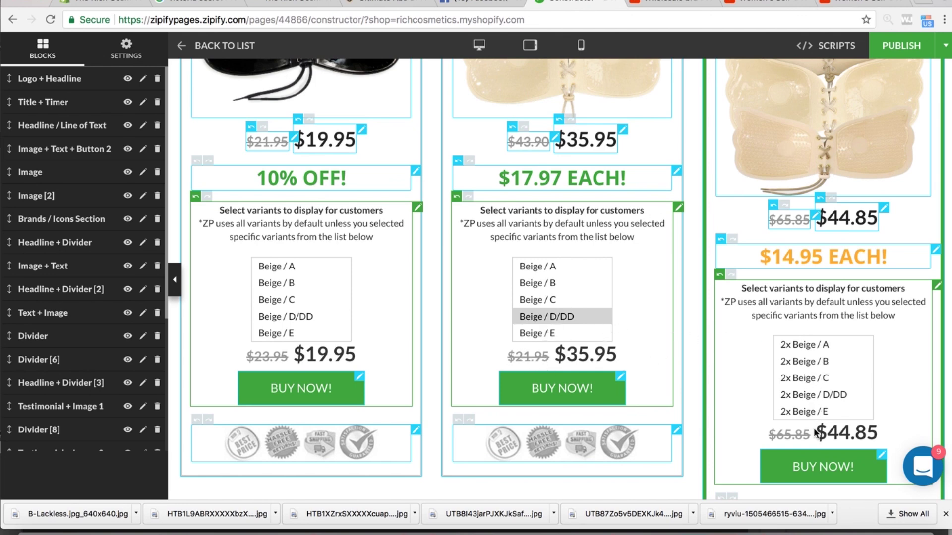
scroll(814, 312, "up", 1)
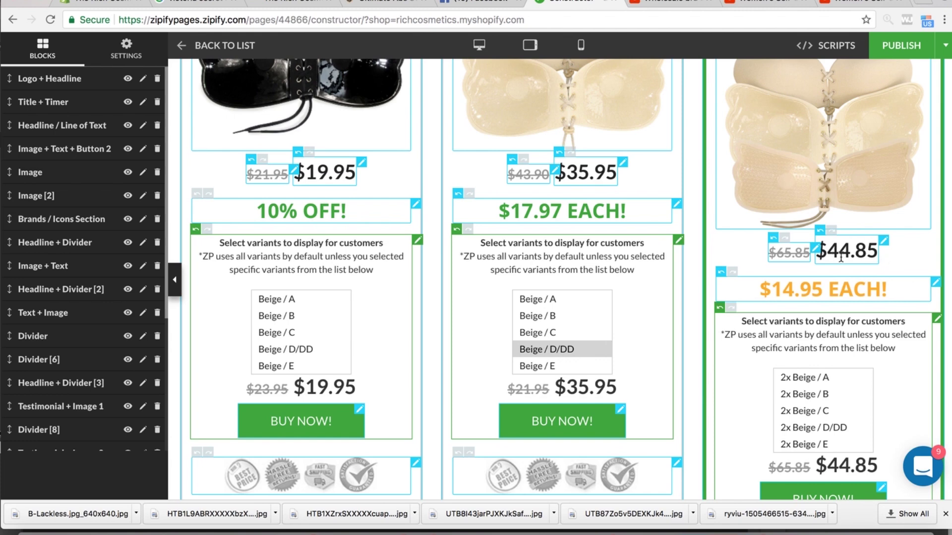
scroll(779, 289, "down", 1)
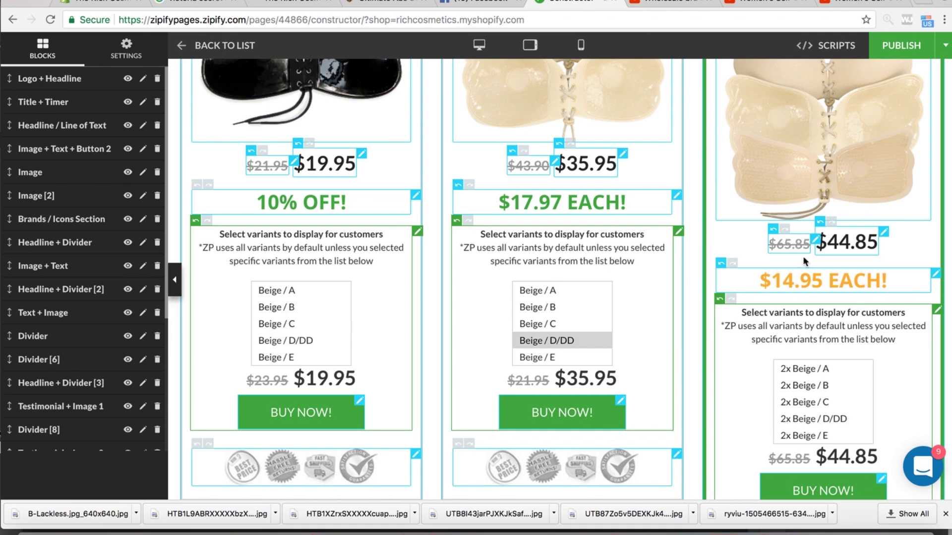
scroll(798, 248, "up", 5)
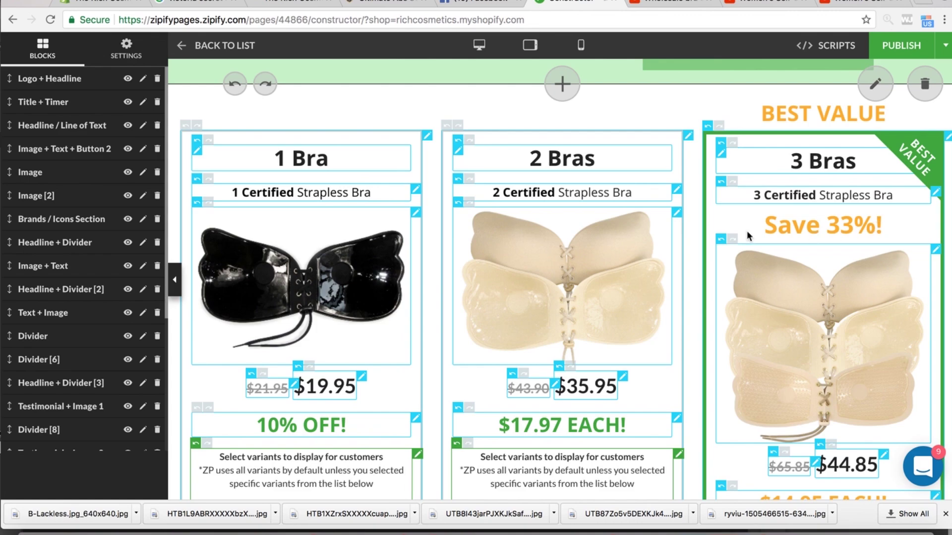
scroll(747, 231, "down", 5)
scroll(766, 151, "up", 4)
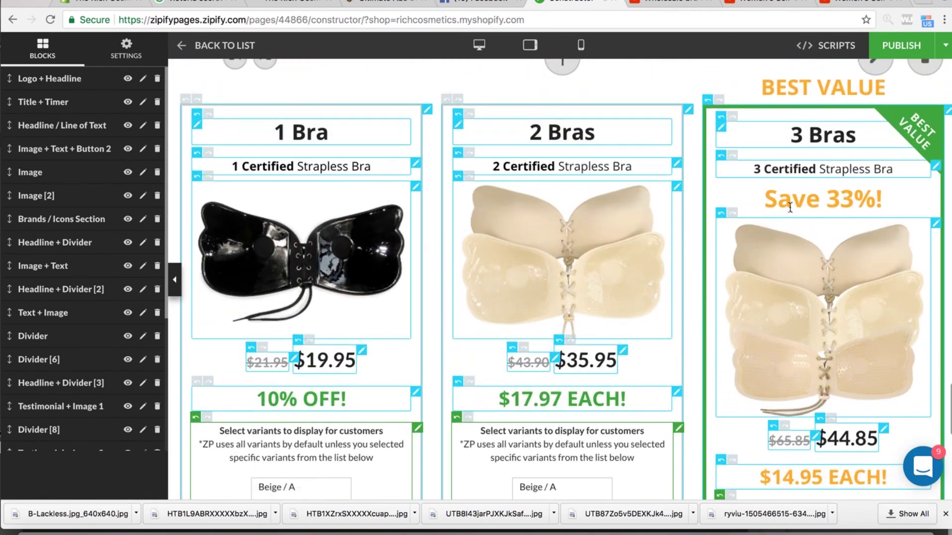
scroll(850, 350, "down", 4)
scroll(917, 223, "up", 5)
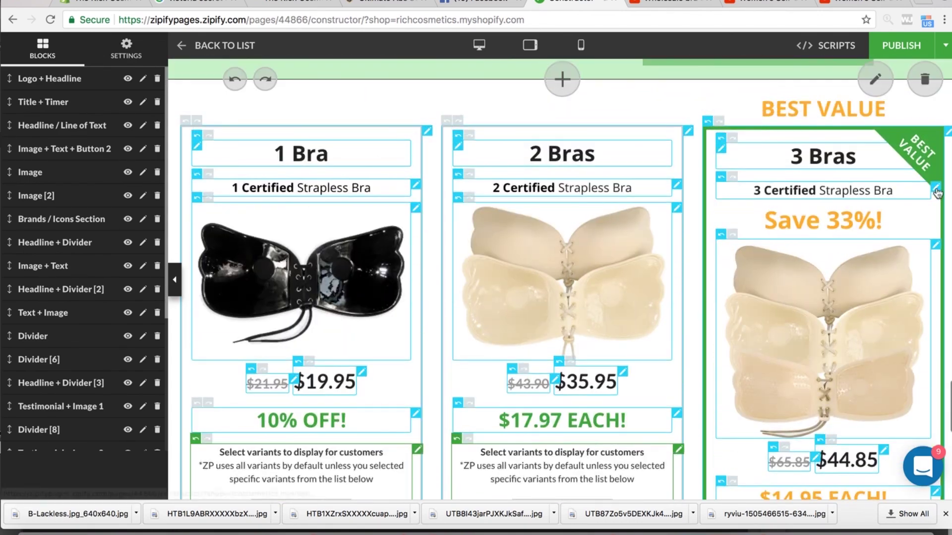
scroll(863, 208, "down", 5)
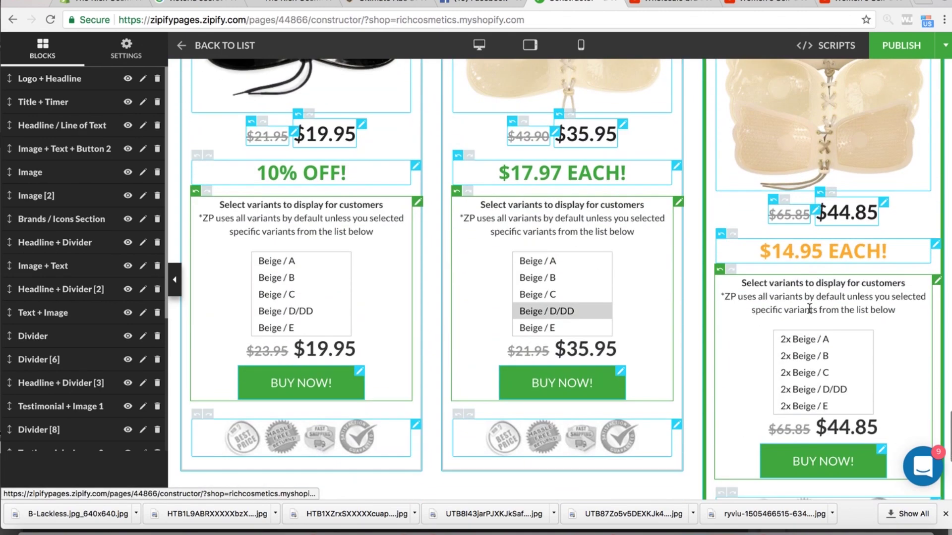
scroll(833, 330, "down", 3)
scroll(833, 330, "up", 6)
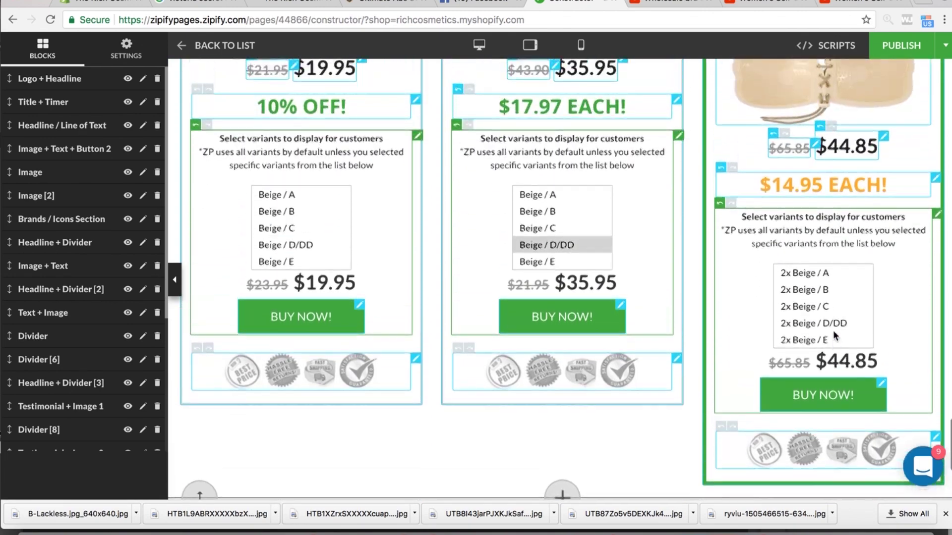
left_click(783, 3)
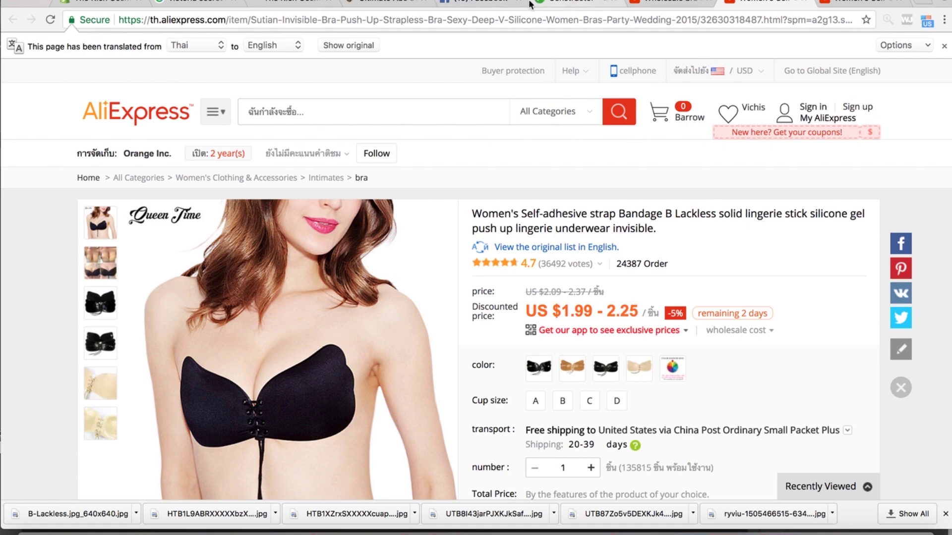
left_click(570, 4)
scroll(806, 365, "down", 10)
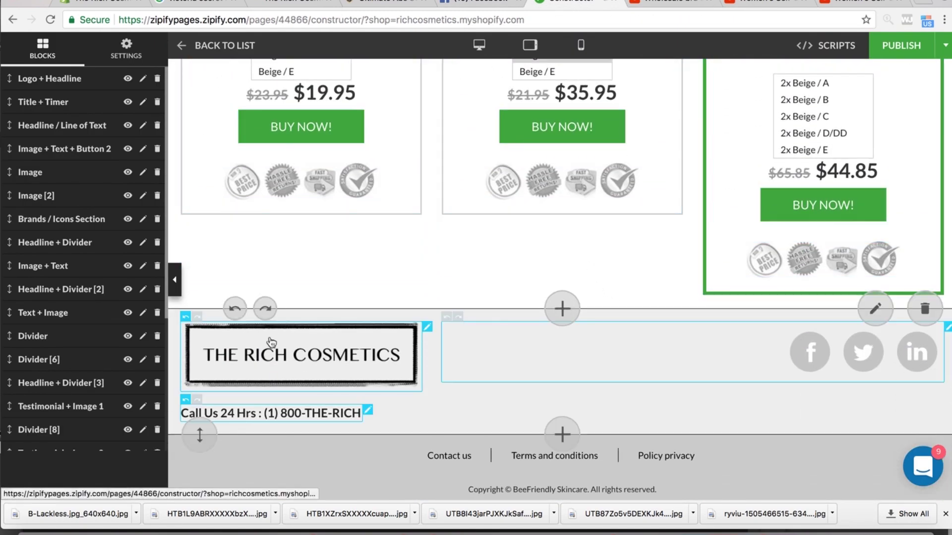
scroll(610, 283, "up", 7)
scroll(612, 287, "up", 20)
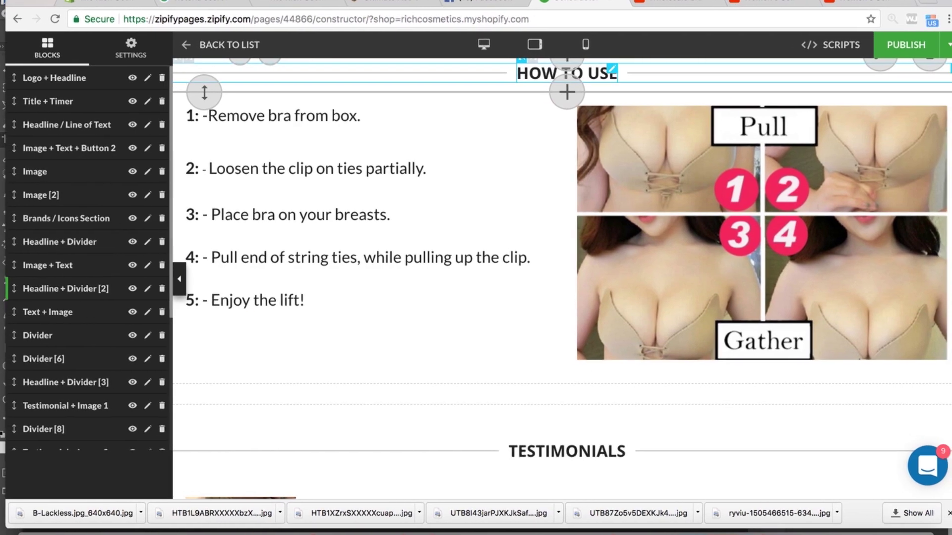
scroll(713, 172, "up", 10)
scroll(712, 173, "up", 10)
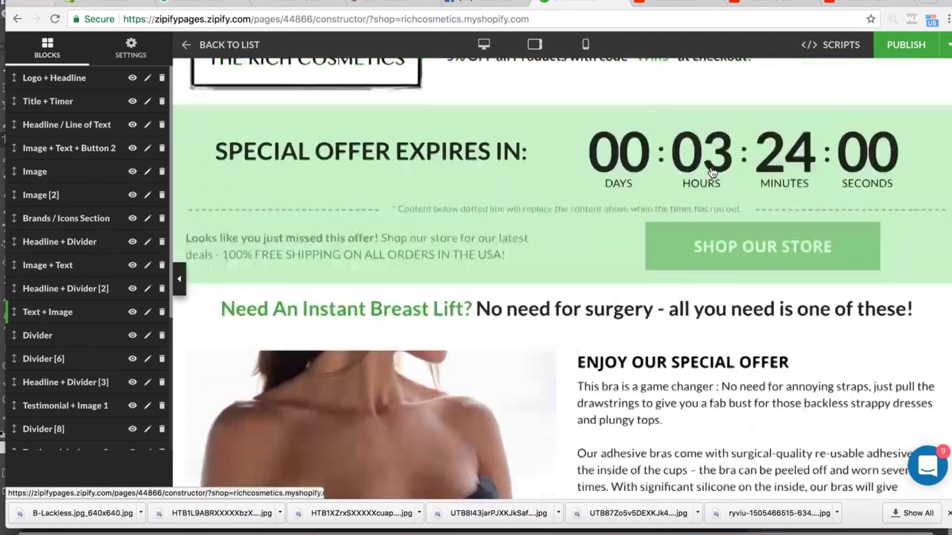
scroll(711, 171, "down", 15)
scroll(712, 171, "down", 20)
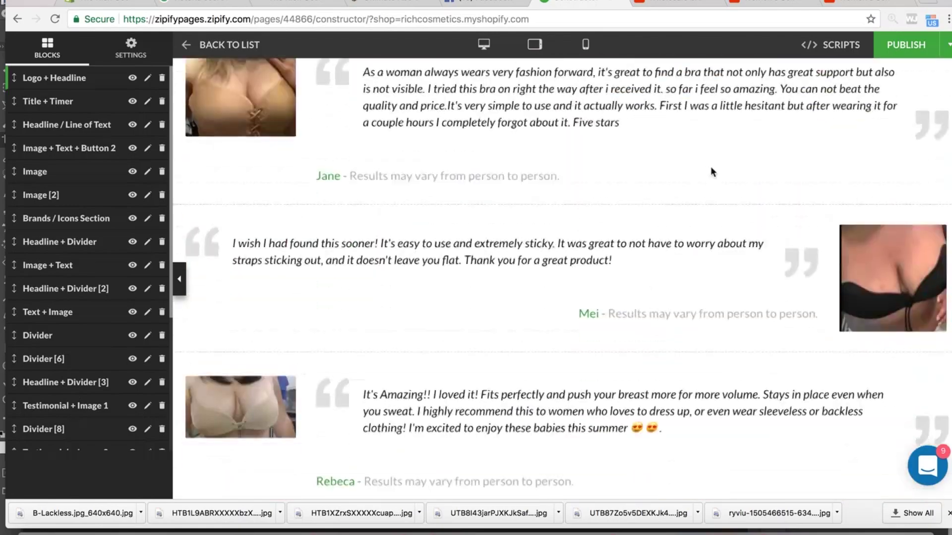
scroll(713, 173, "up", 20)
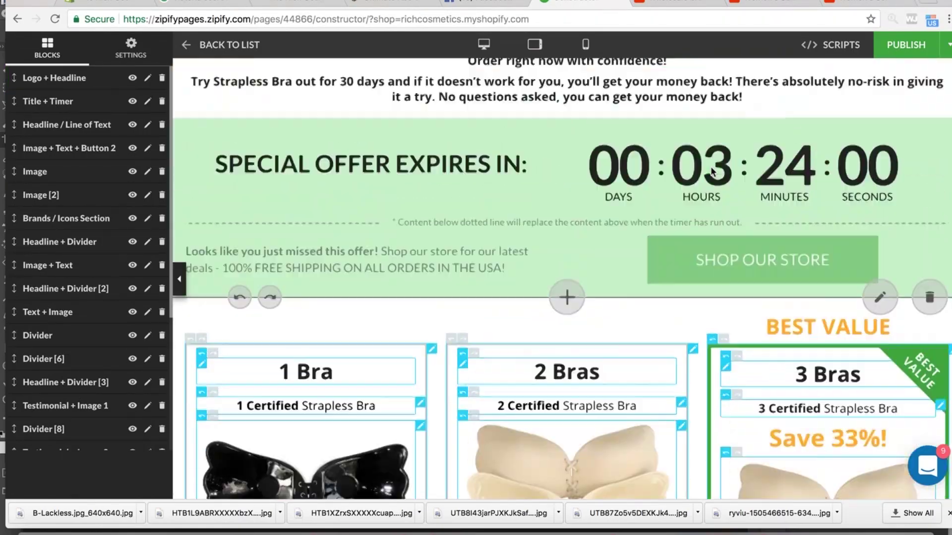
scroll(711, 171, "down", 12)
scroll(711, 168, "up", 8)
scroll(711, 167, "up", 9)
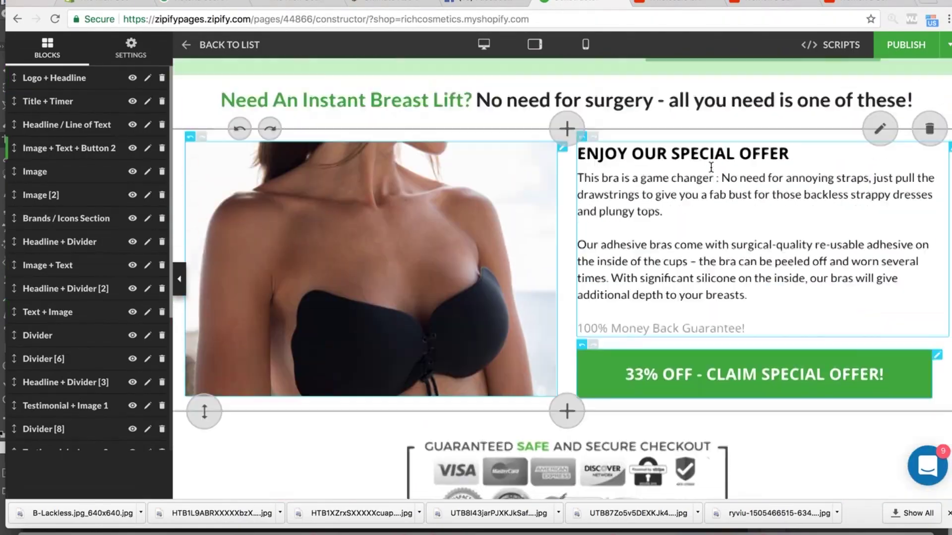
scroll(710, 166, "down", 13)
scroll(710, 166, "down", 12)
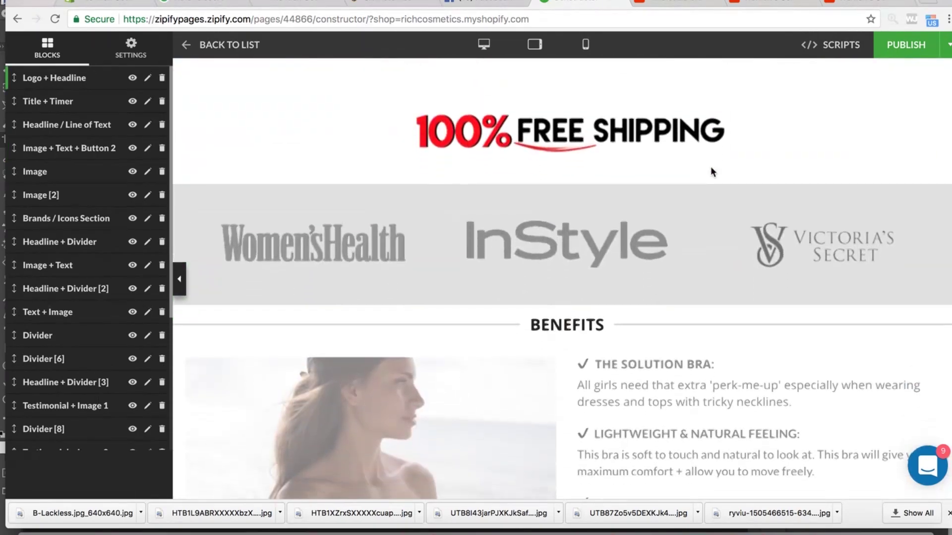
scroll(703, 120, "up", 13)
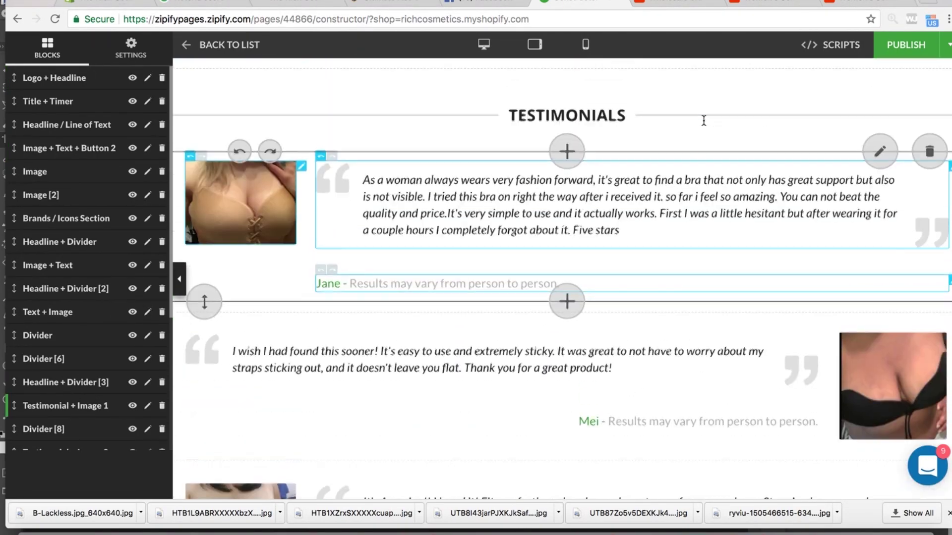
scroll(703, 120, "up", 2)
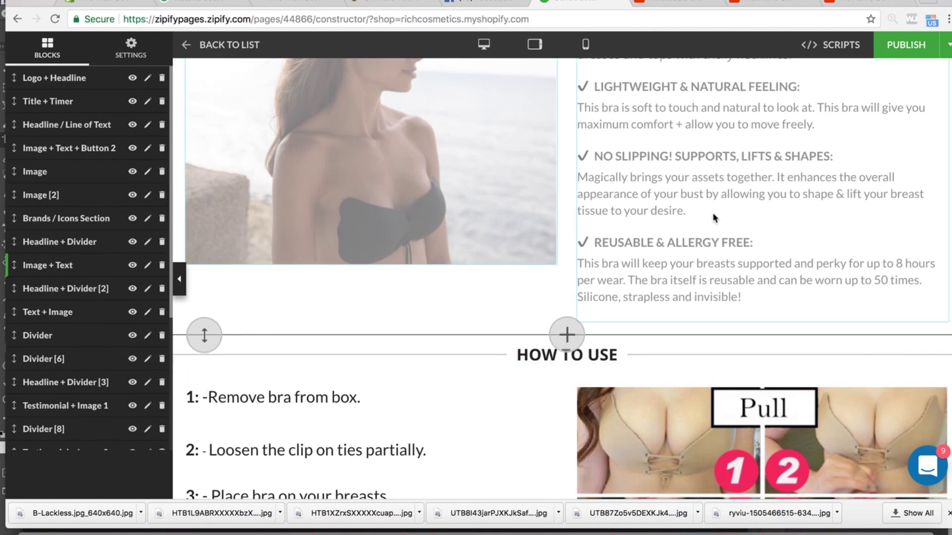
scroll(715, 255, "up", 10)
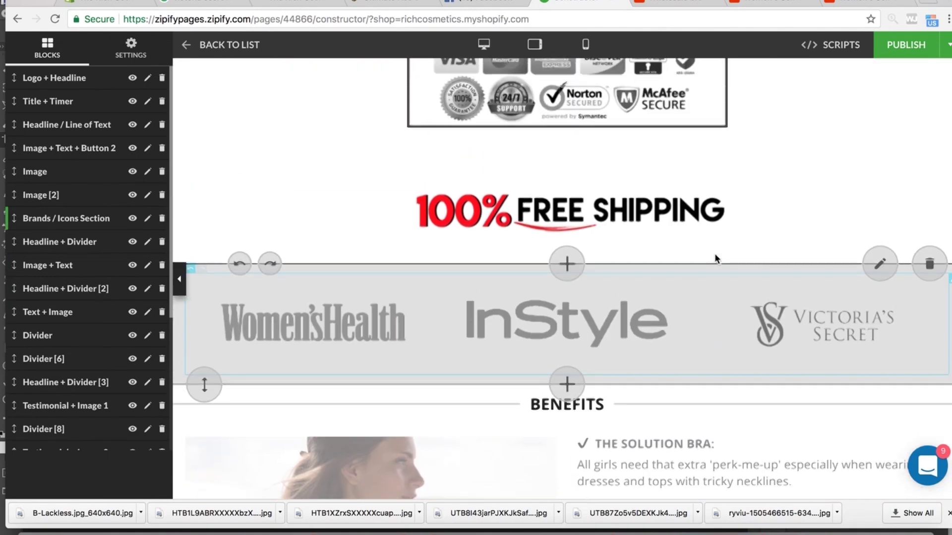
scroll(715, 255, "up", 18)
scroll(714, 255, "down", 12)
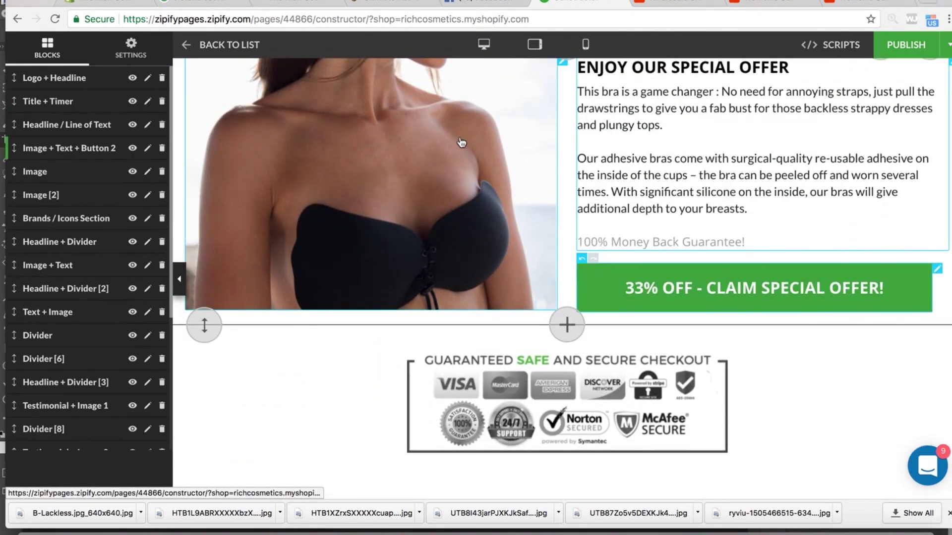
scroll(658, 194, "up", 9)
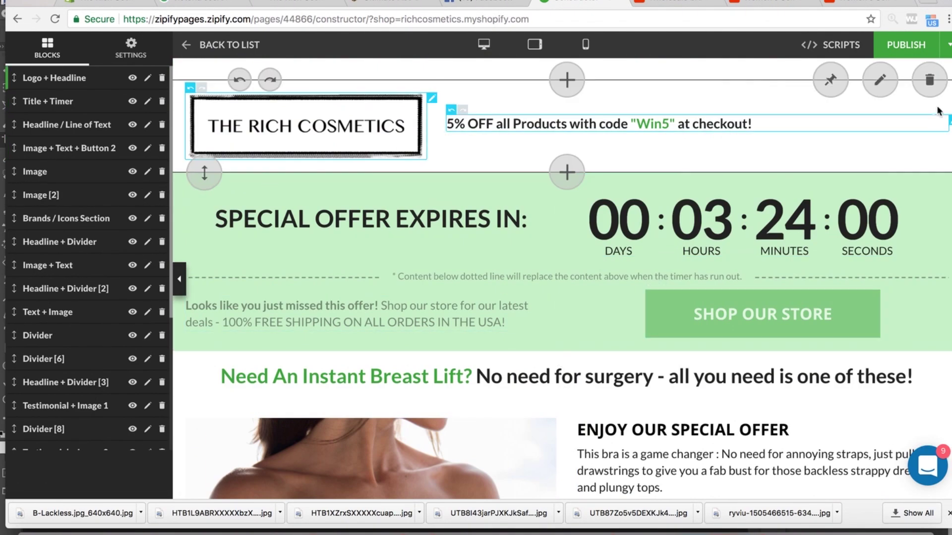
- Publish the strapless bra page and open it live via PREVIEW ON STORE
left_click(902, 44)
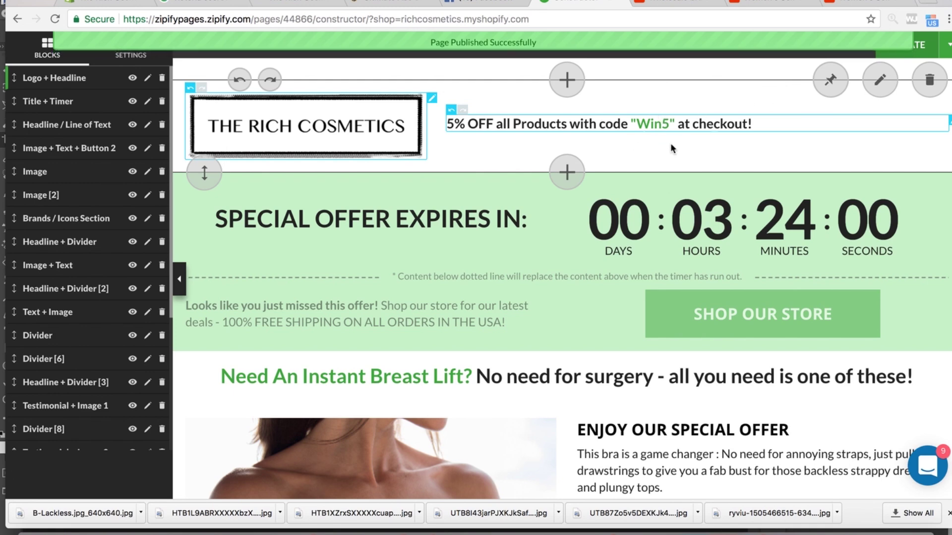
left_click(938, 46)
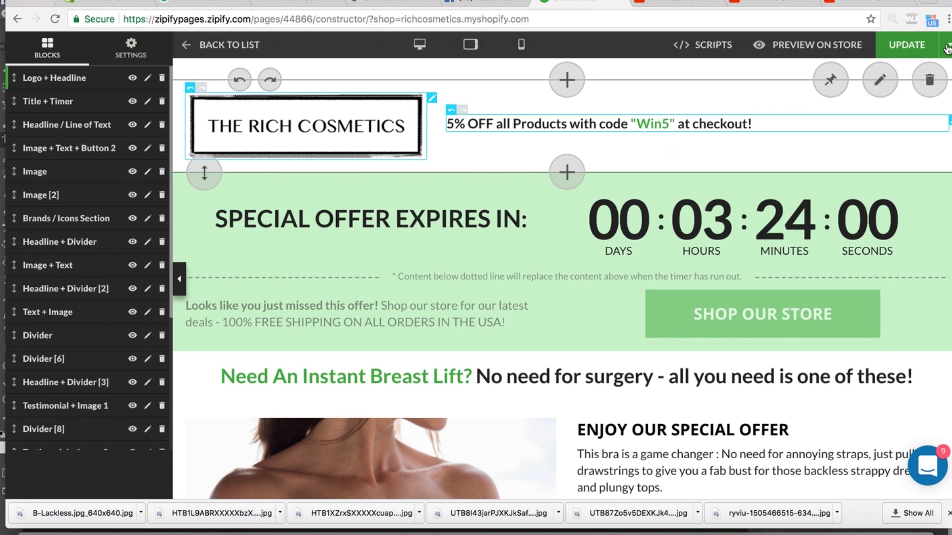
left_click(797, 47)
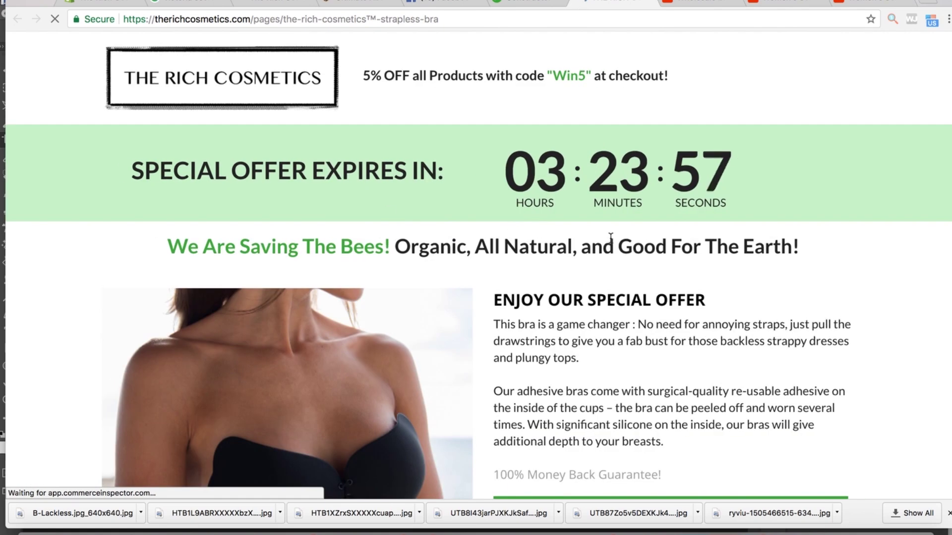
scroll(611, 237, "down", 10)
scroll(610, 237, "down", 12)
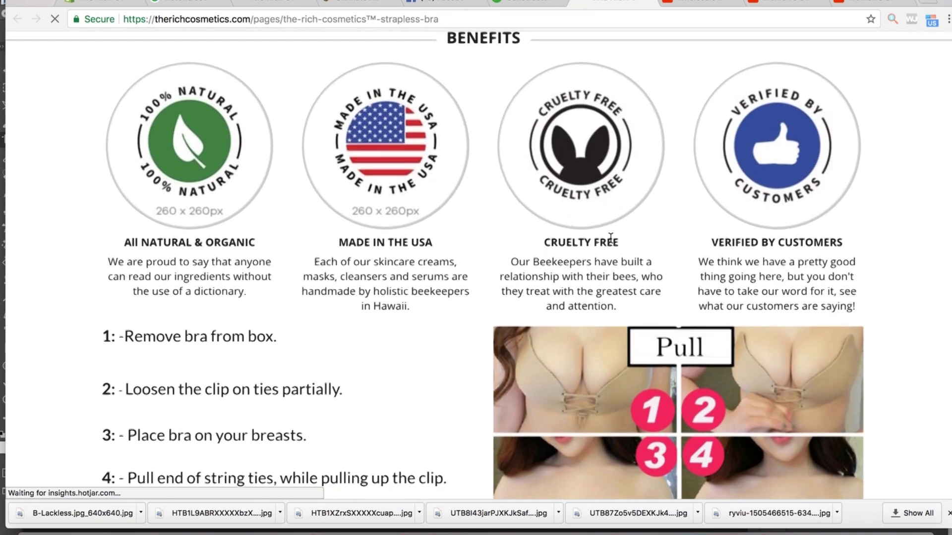
scroll(611, 237, "down", 2)
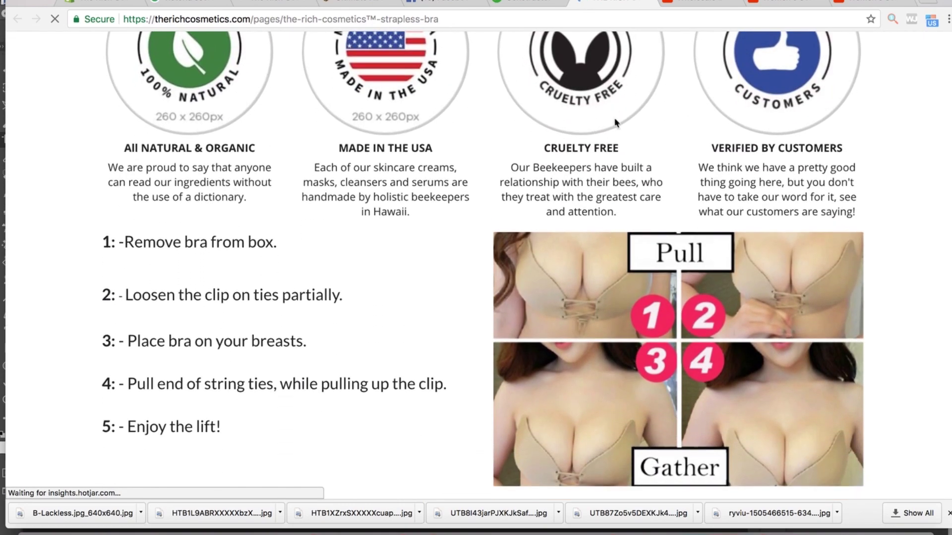
scroll(489, 177, "down", 10)
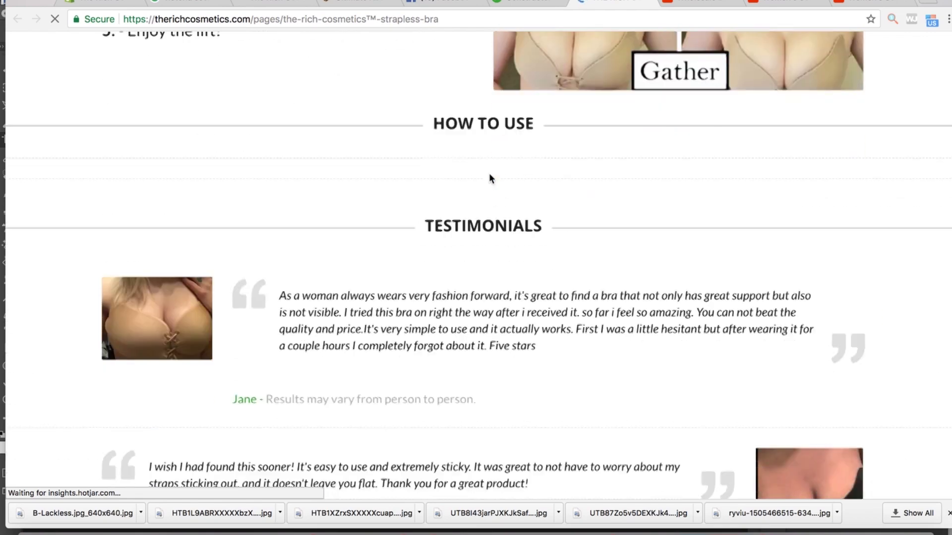
scroll(489, 174, "down", 10)
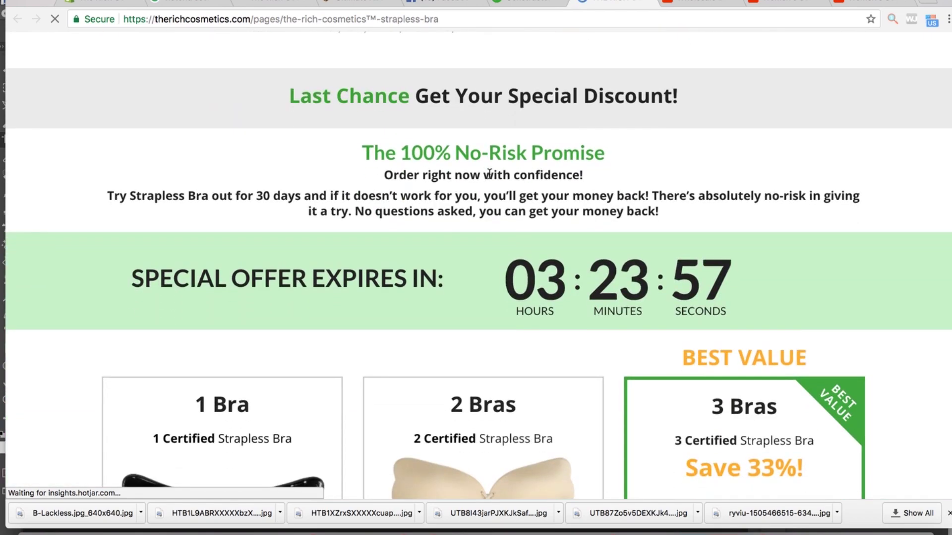
scroll(489, 173, "down", 5)
scroll(489, 174, "down", 10)
scroll(489, 174, "up", 8)
scroll(489, 174, "up", 20)
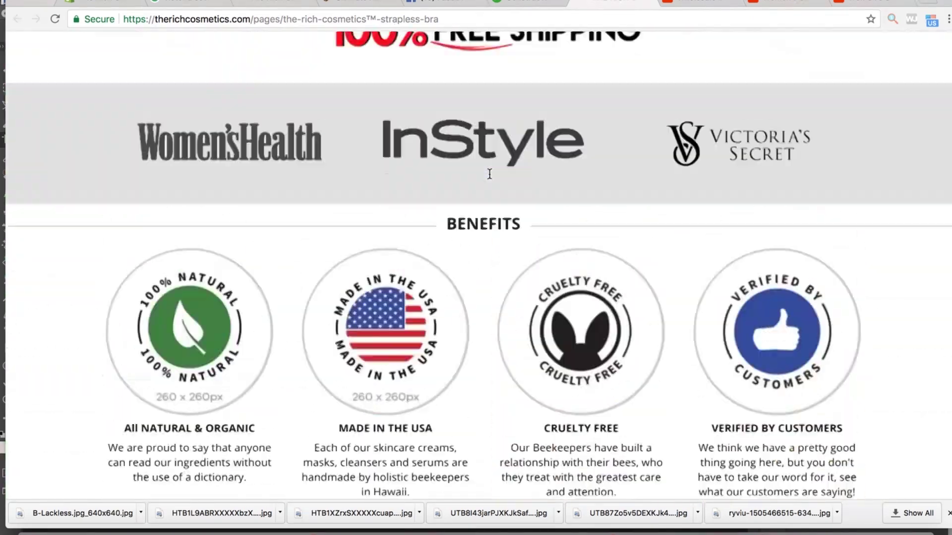
scroll(489, 174, "up", 6)
scroll(489, 173, "down", 20)
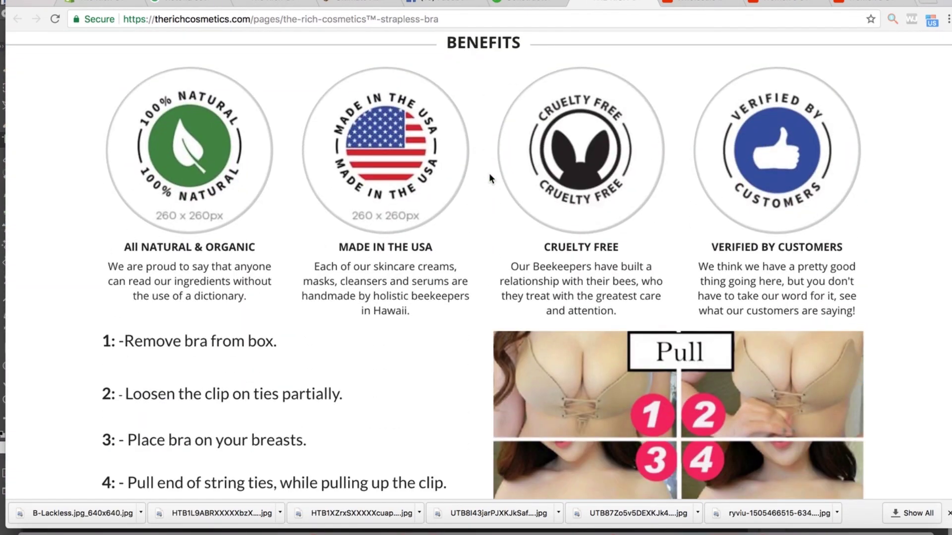
- Back in the editor, open the Benefits image options and cancel without changes
left_click(529, 8)
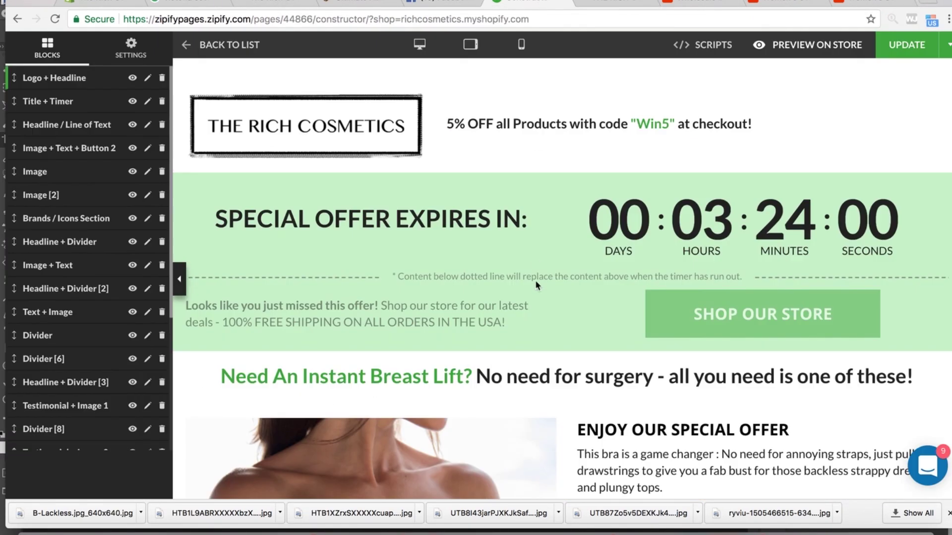
scroll(536, 281, "down", 10)
scroll(536, 280, "down", 20)
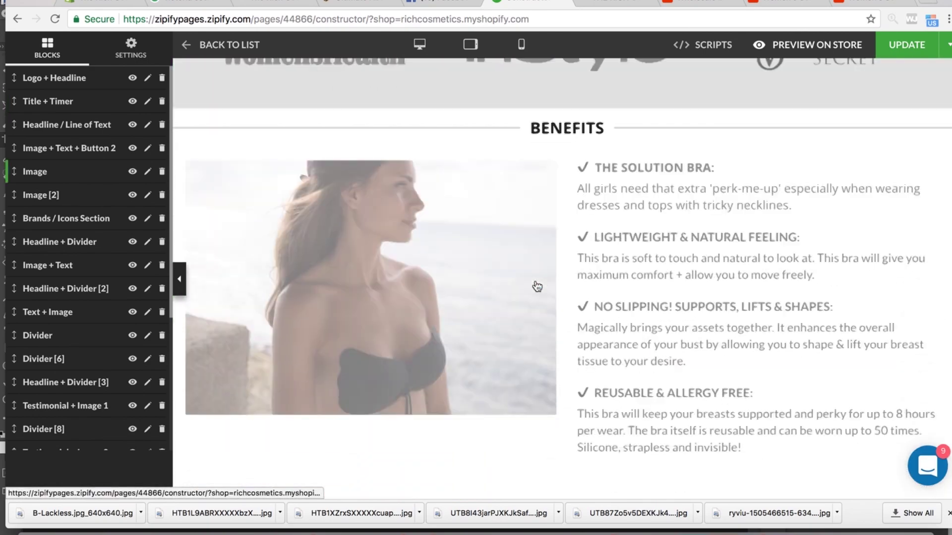
scroll(536, 285, "down", 2)
scroll(537, 284, "up", 12)
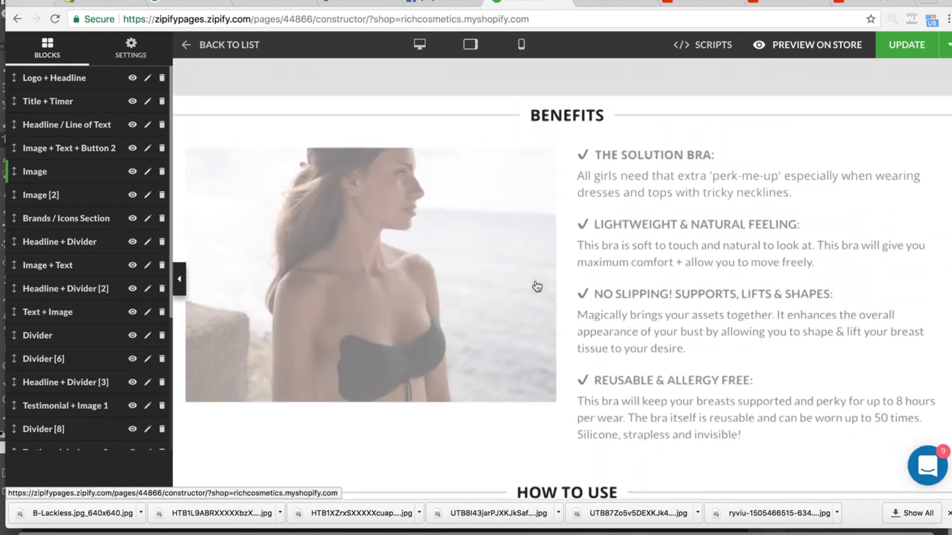
left_click(437, 283)
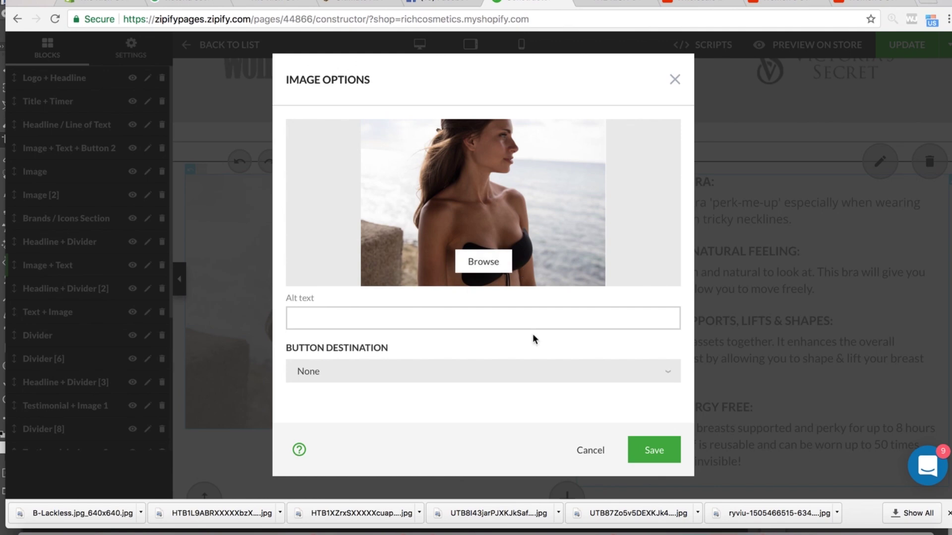
left_click(594, 452)
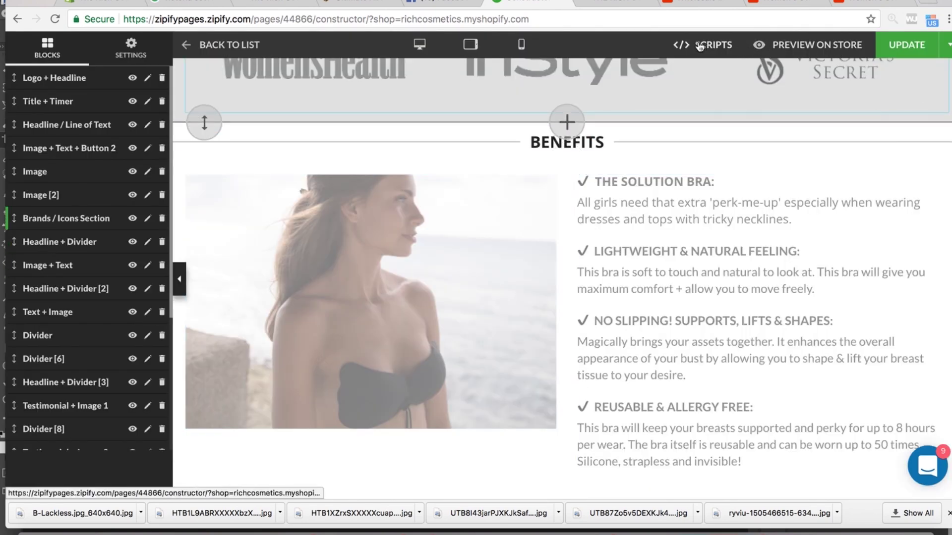
- Open and close the benefits text block editor unchanged, then switch to mobile preview
left_click(947, 48)
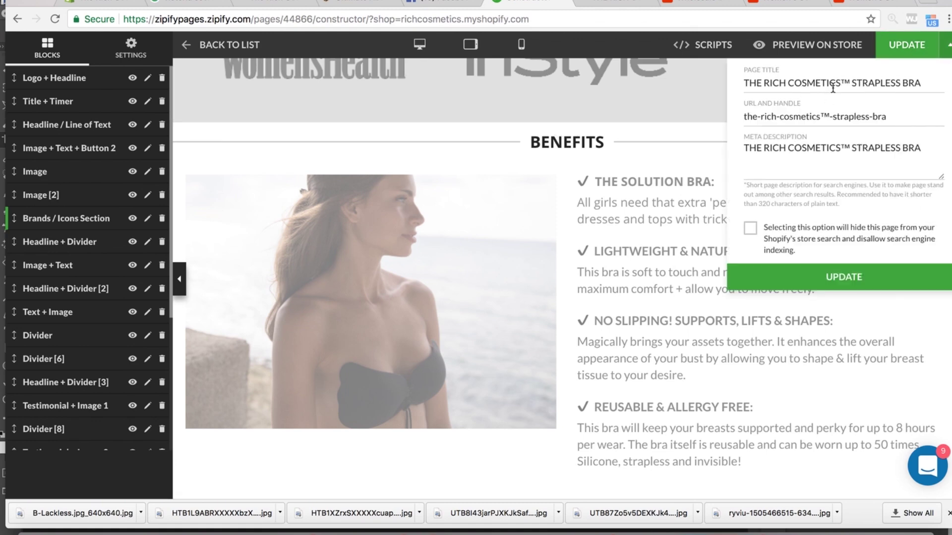
mouse_move(667, 142)
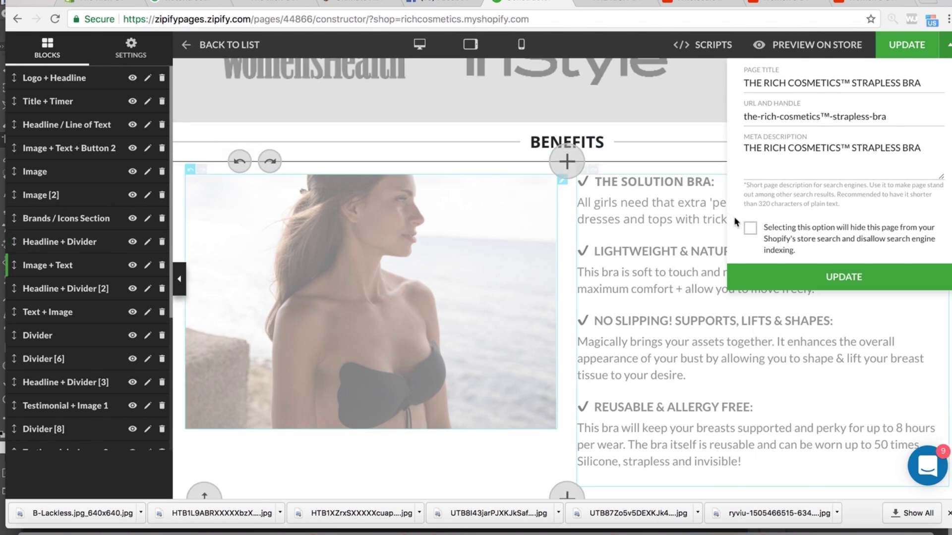
double_click(672, 210)
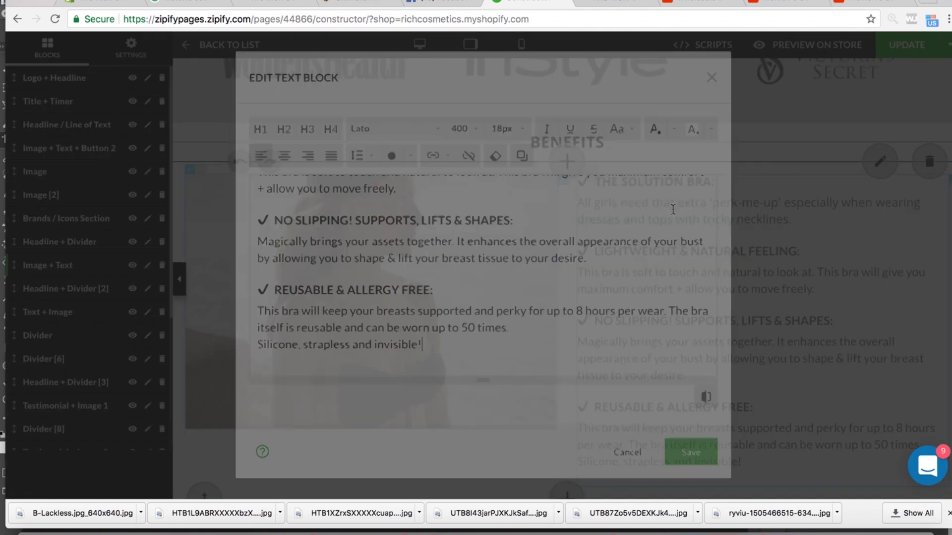
left_click(712, 79)
scroll(495, 118, "up", 5)
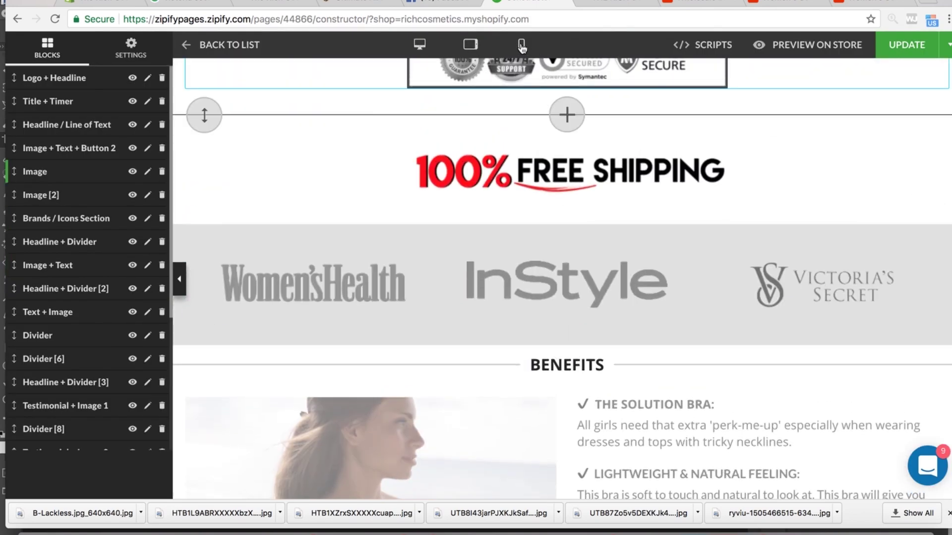
left_click(521, 44)
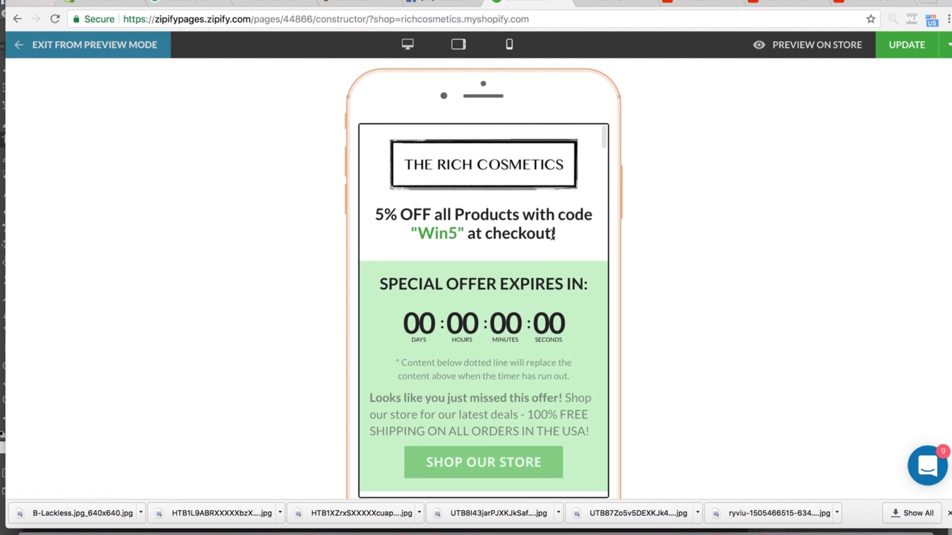
- Scroll the phone preview down to the 33% OFF offer button, then switch to desktop width
scroll(553, 236, "down", 7)
scroll(554, 239, "down", 10)
scroll(554, 239, "down", 12)
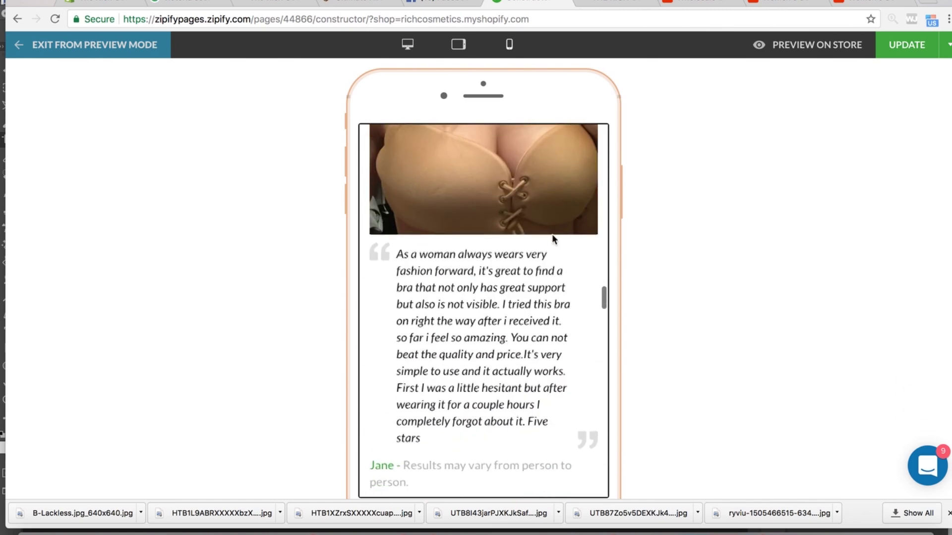
scroll(554, 239, "up", 5)
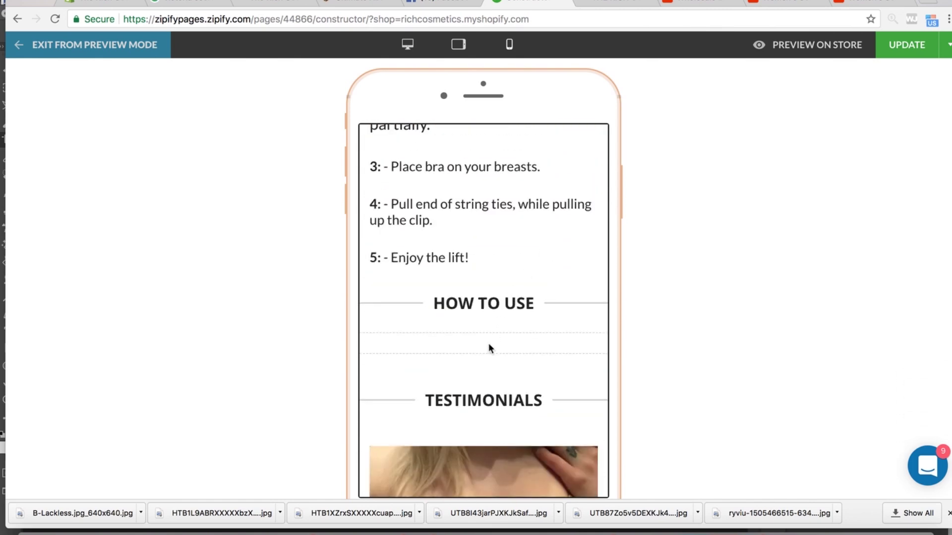
scroll(484, 365, "down", 8)
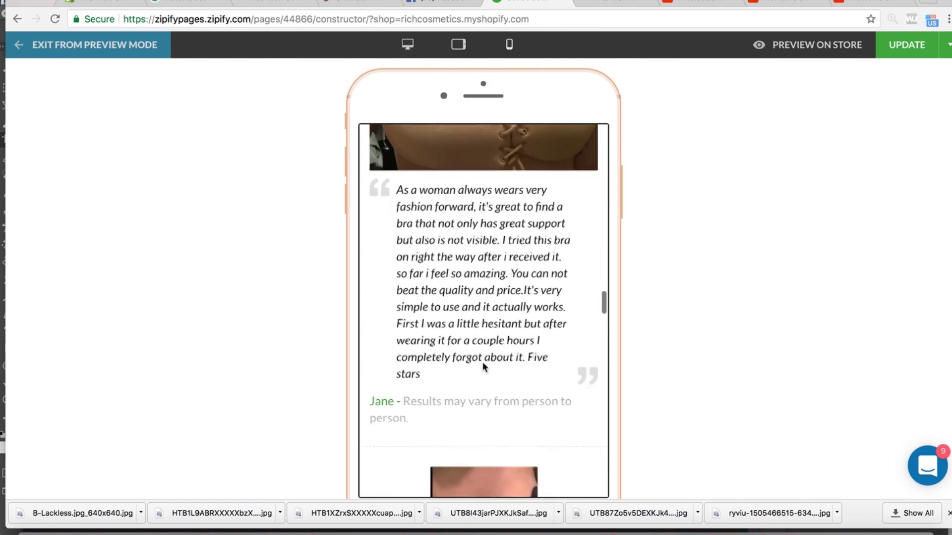
scroll(484, 366, "down", 12)
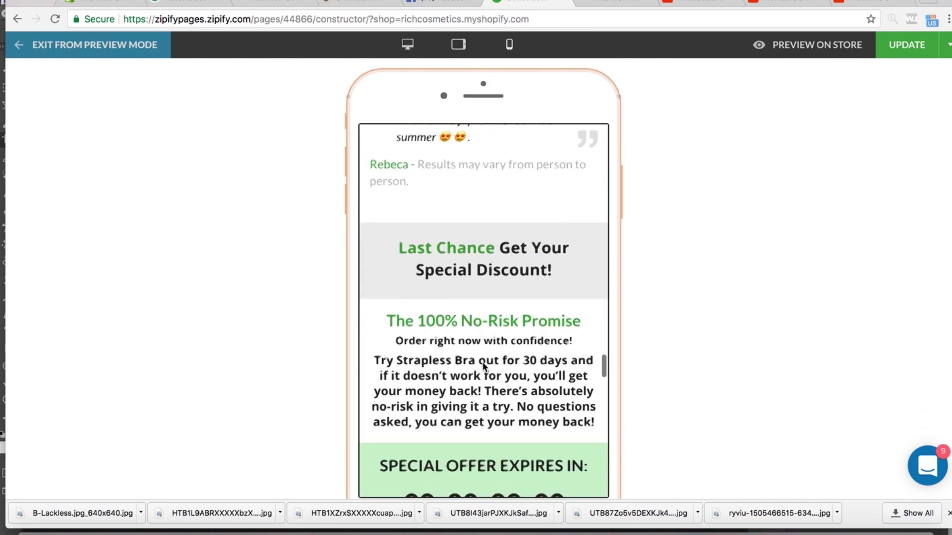
scroll(484, 367, "down", 15)
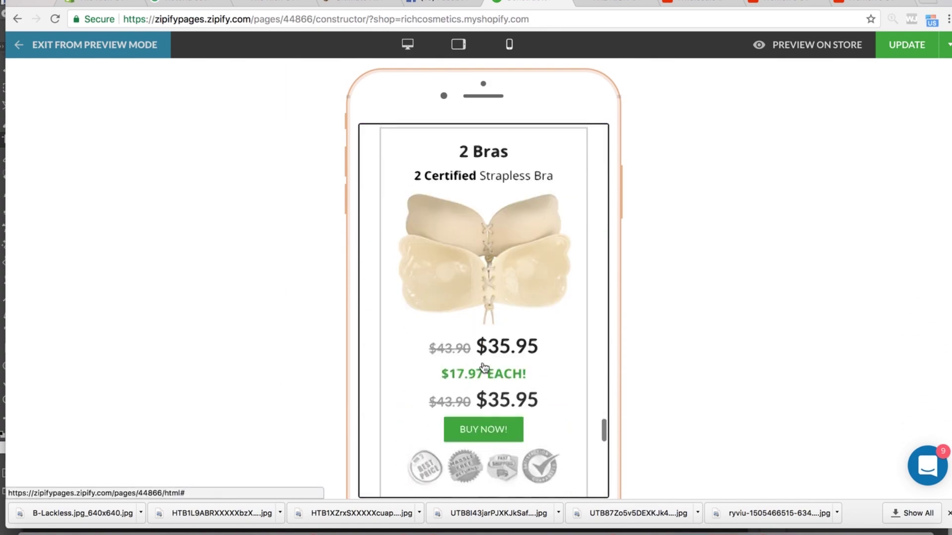
scroll(484, 367, "down", 5)
scroll(484, 367, "up", 20)
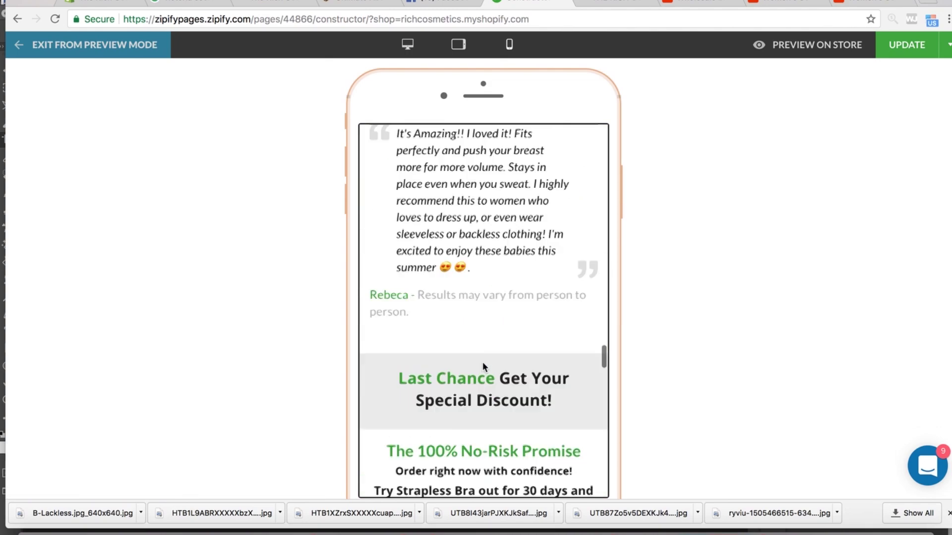
scroll(484, 367, "up", 5)
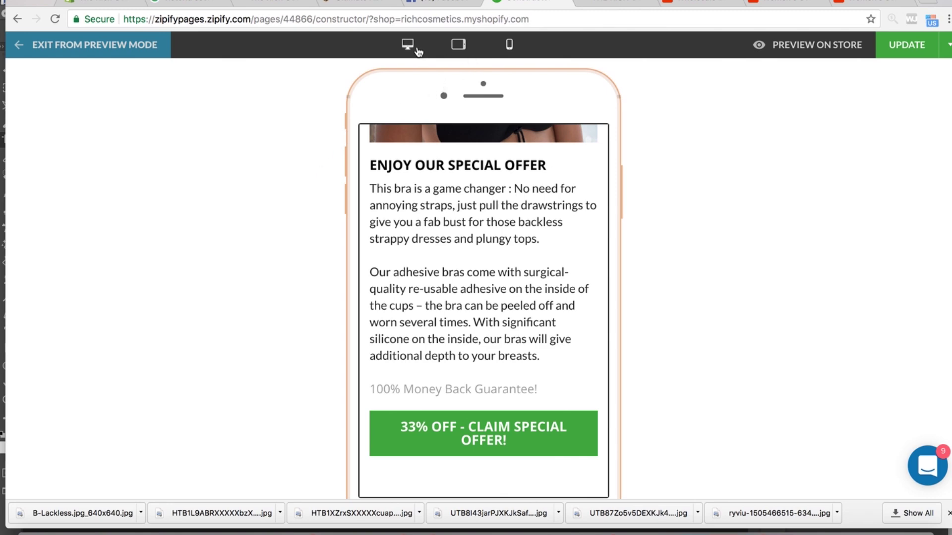
left_click(407, 44)
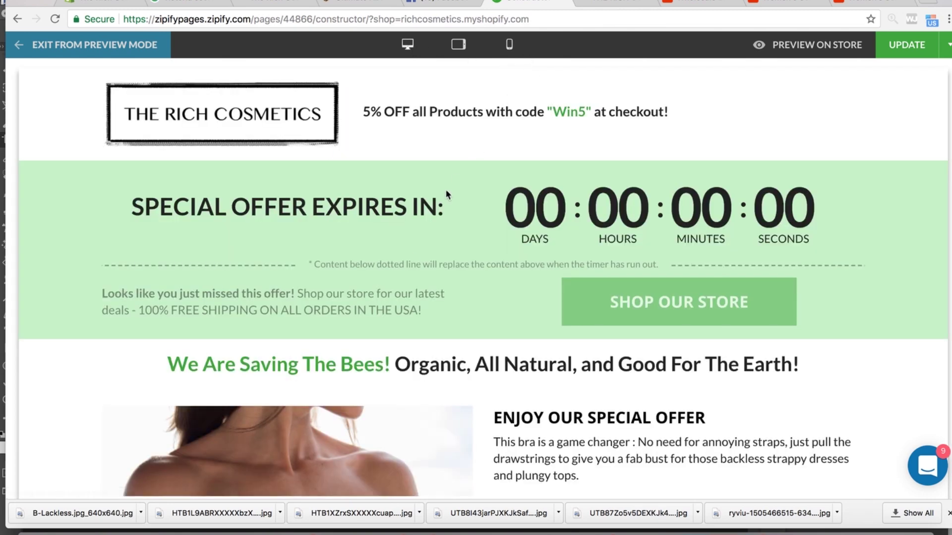
- Compare the builder preview with the live store page in the other tab
scroll(403, 280, "down", 5)
scroll(401, 289, "up", 5)
scroll(477, 187, "down", 10)
scroll(448, 233, "down", 10)
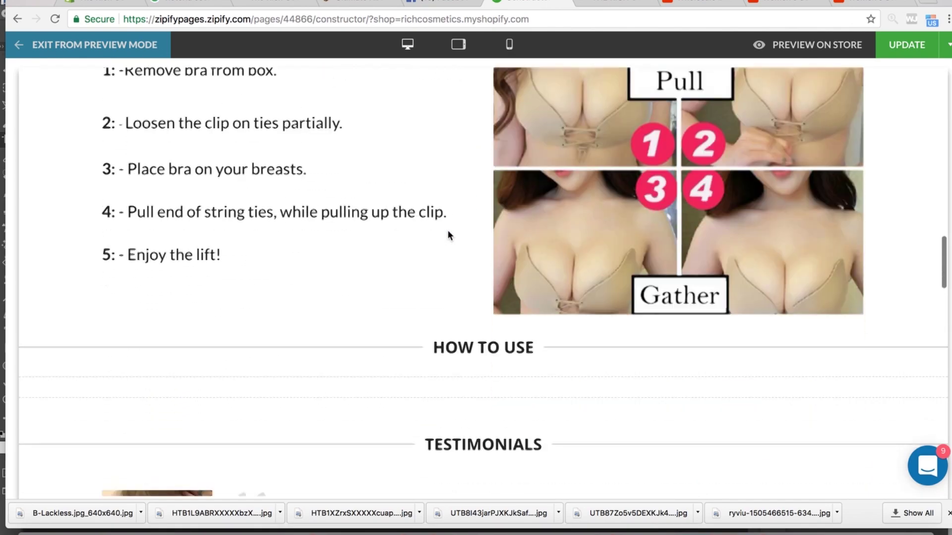
scroll(448, 234, "up", 8)
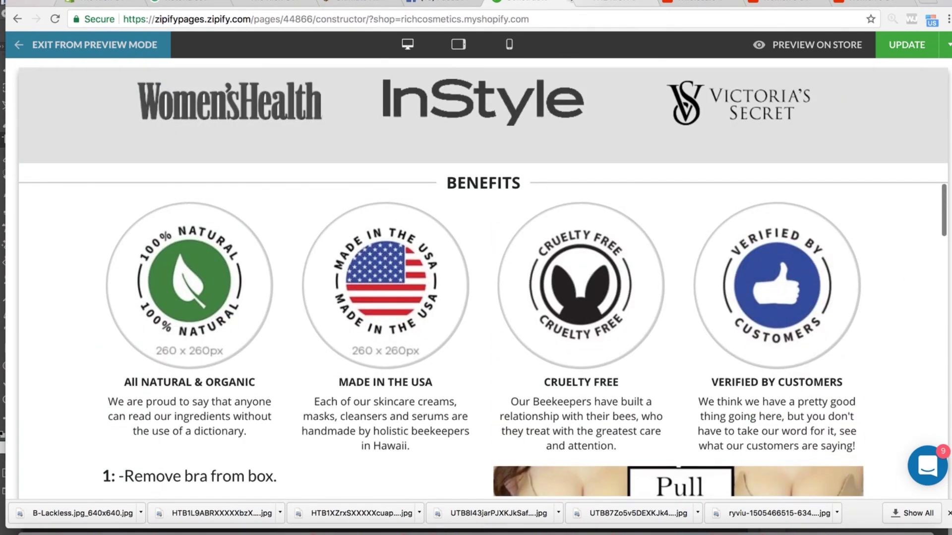
left_click(609, 2)
left_click(527, 3)
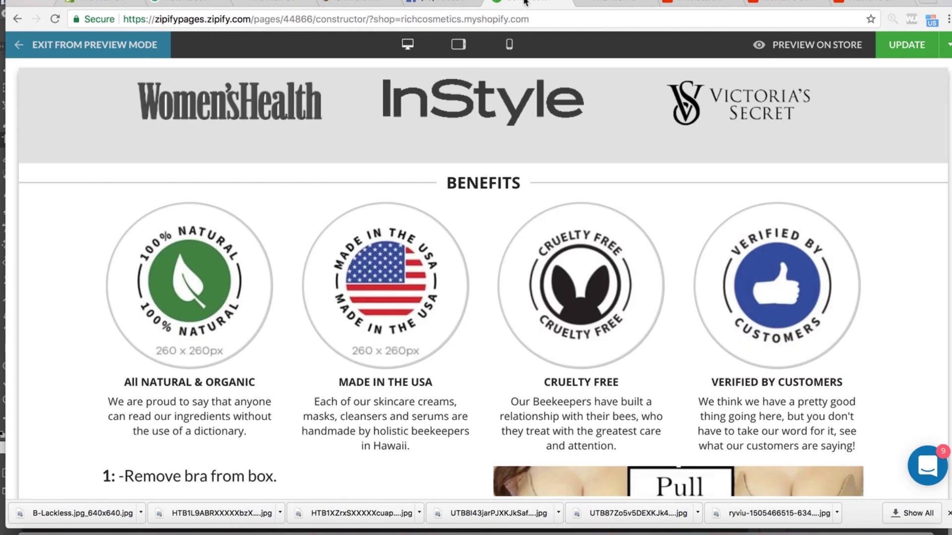
scroll(446, 162, "up", 6)
scroll(446, 162, "down", 10)
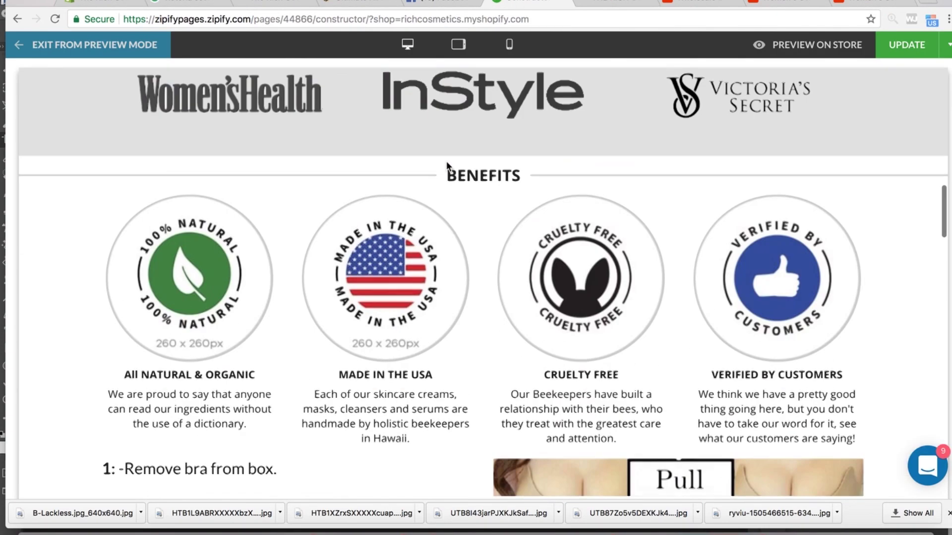
scroll(447, 162, "down", 10)
scroll(446, 163, "up", 18)
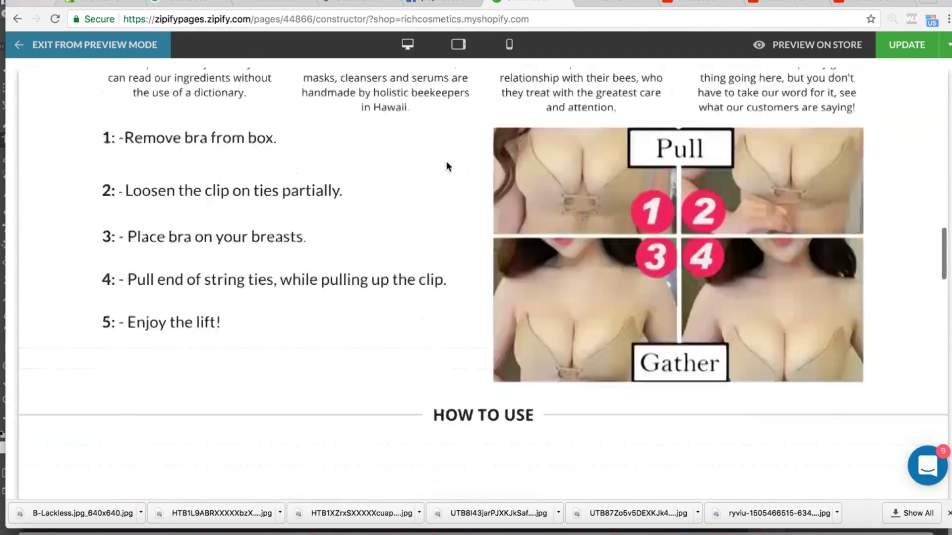
left_click(614, 5)
left_click(528, 4)
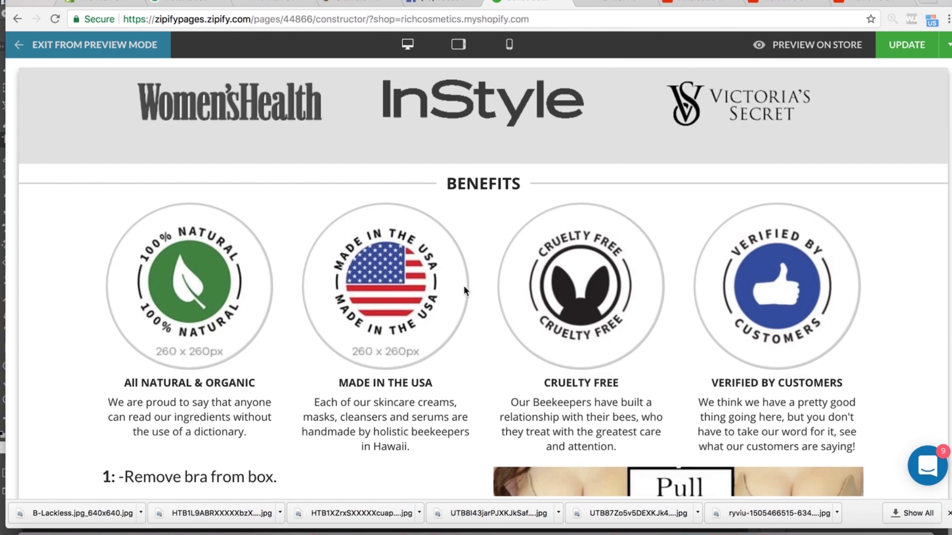
scroll(464, 287, "down", 20)
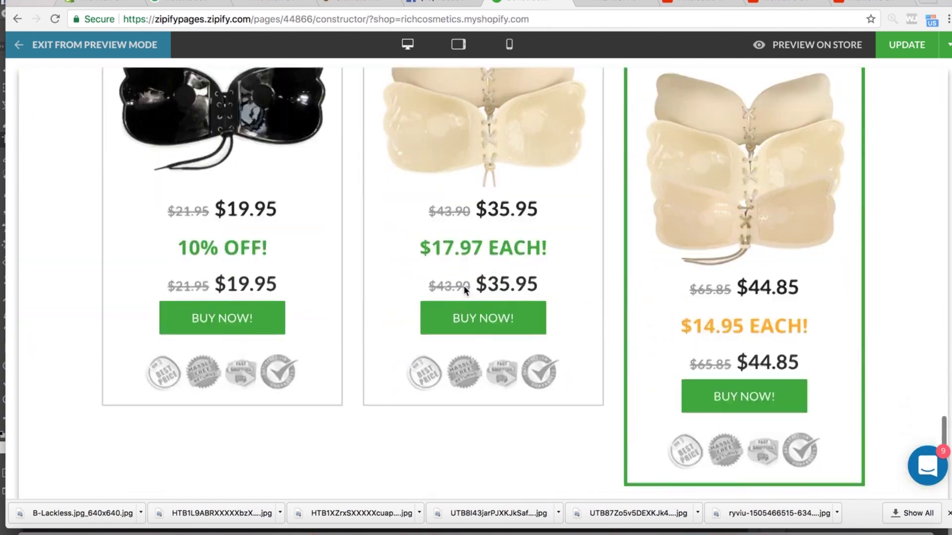
scroll(463, 286, "up", 6)
- Check the page in phone, tablet and desktop previews, then exit preview mode
left_click(507, 46)
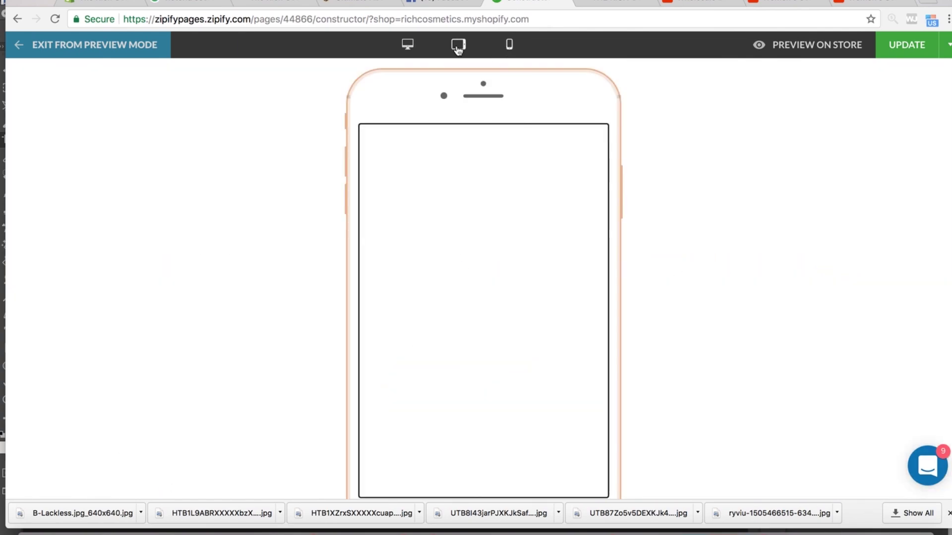
left_click(458, 44)
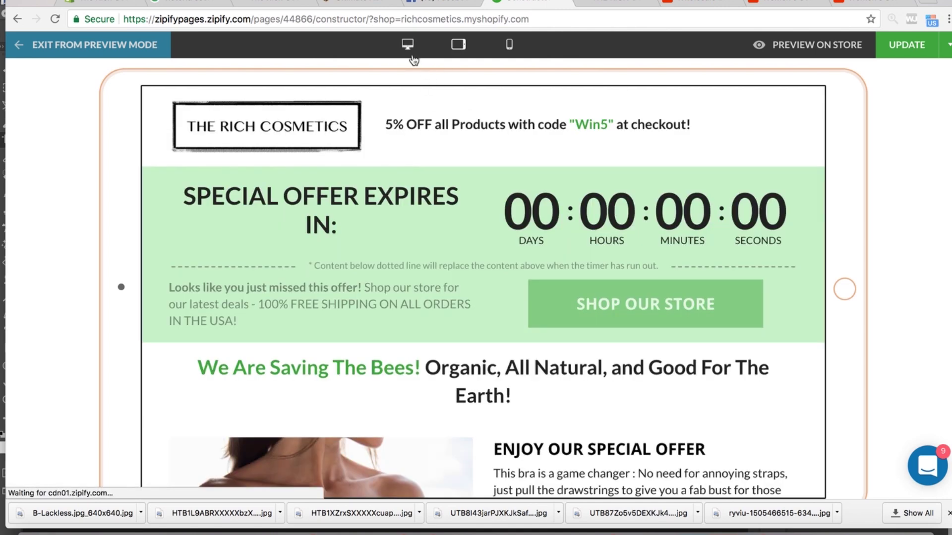
left_click(409, 45)
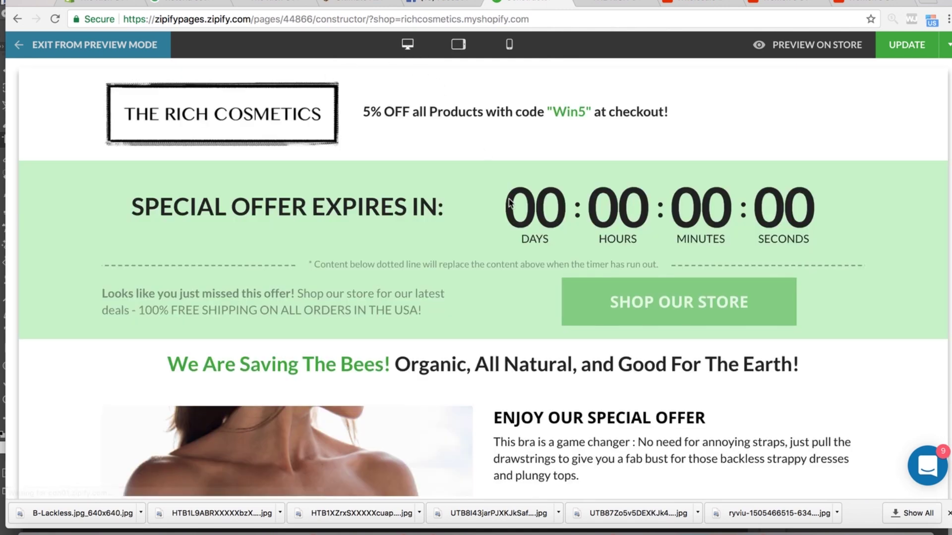
scroll(517, 241, "down", 8)
scroll(517, 241, "up", 8)
scroll(517, 241, "down", 12)
scroll(518, 246, "down", 10)
scroll(518, 242, "up", 7)
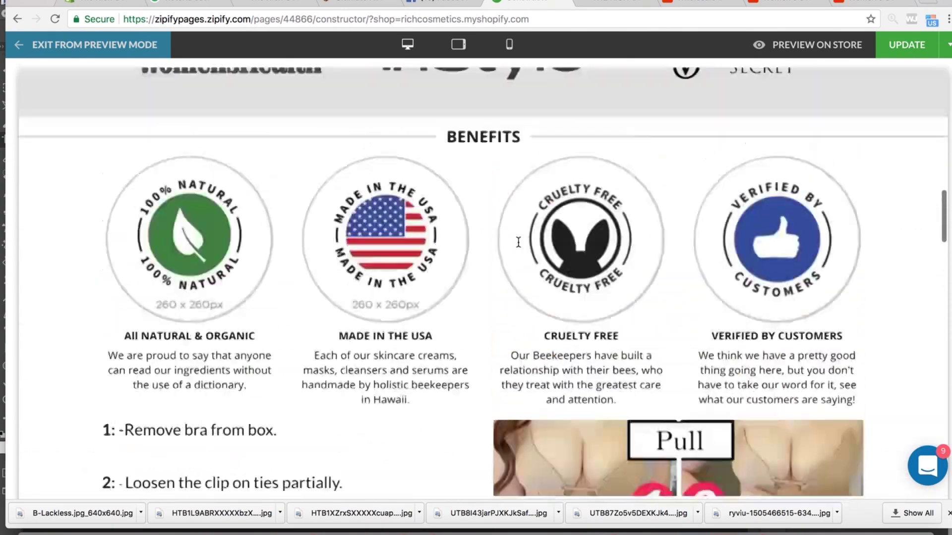
scroll(518, 242, "up", 3)
scroll(486, 263, "down", 1)
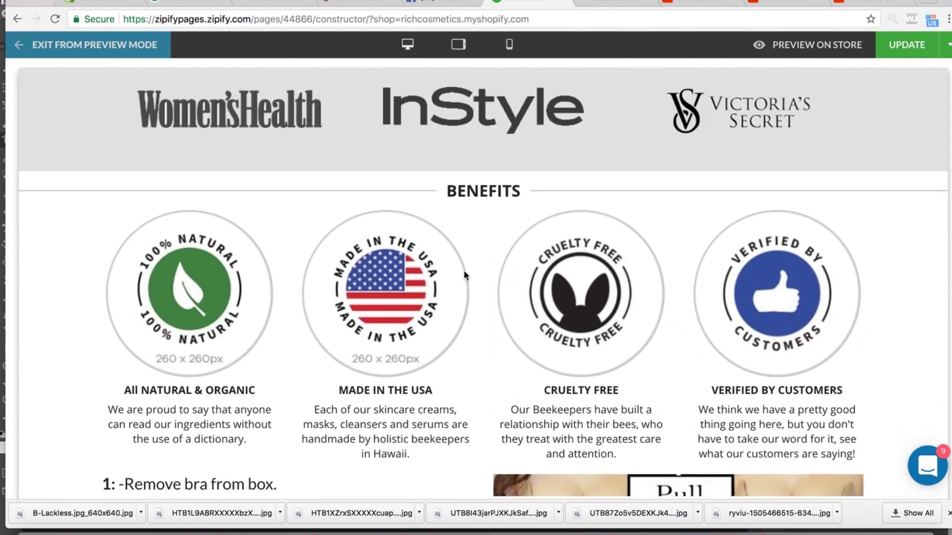
scroll(473, 238, "down", 3)
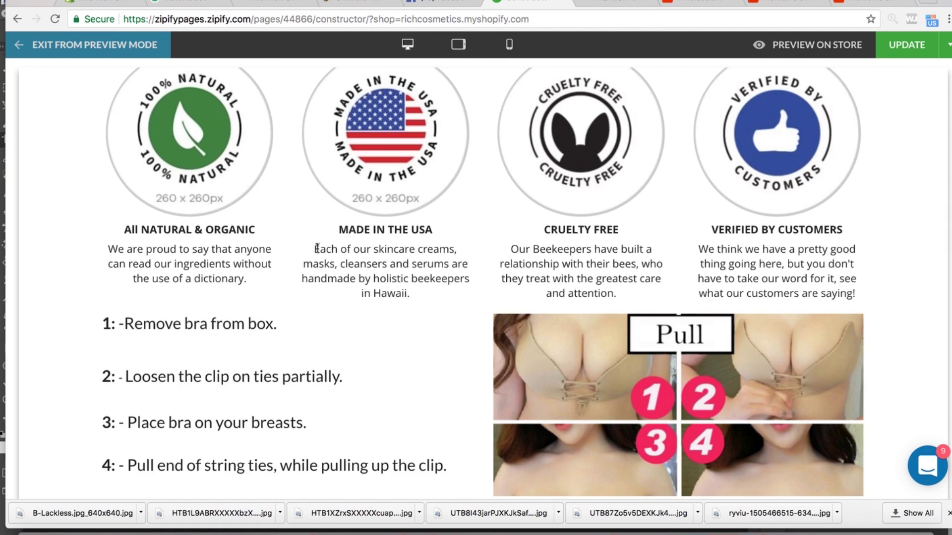
scroll(319, 255, "down", 15)
scroll(320, 257, "down", 10)
scroll(320, 258, "up", 14)
scroll(319, 258, "down", 15)
scroll(319, 258, "up", 18)
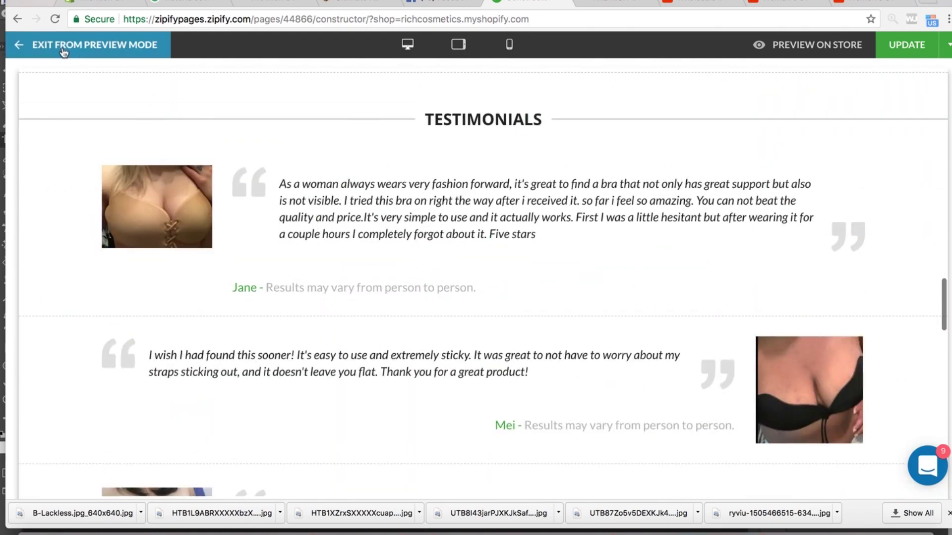
left_click(17, 46)
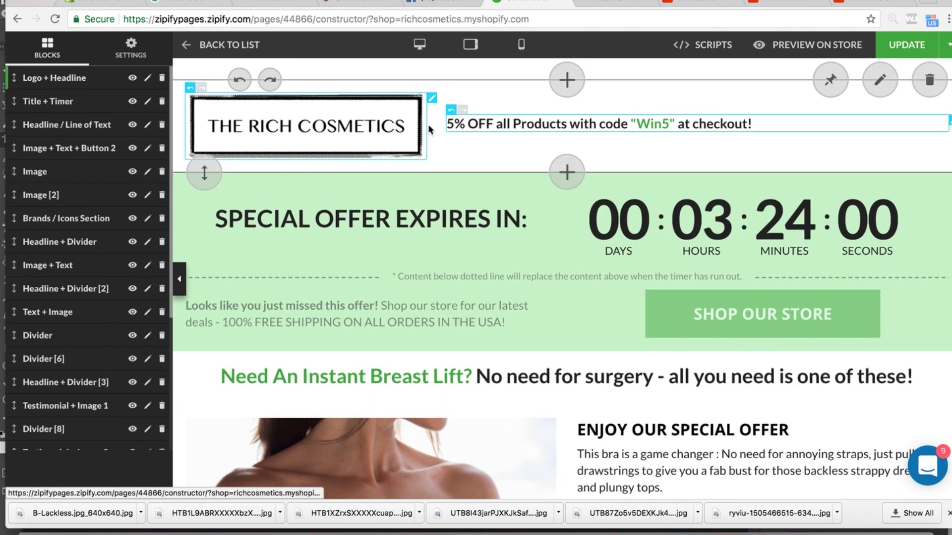
scroll(483, 263, "down", 10)
scroll(482, 261, "down", 15)
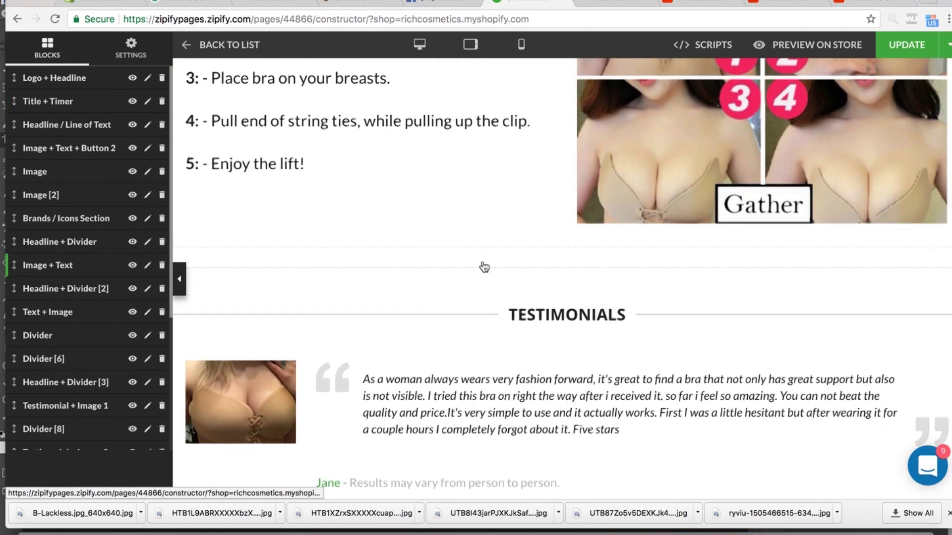
scroll(483, 261, "down", 10)
scroll(483, 261, "down", 12)
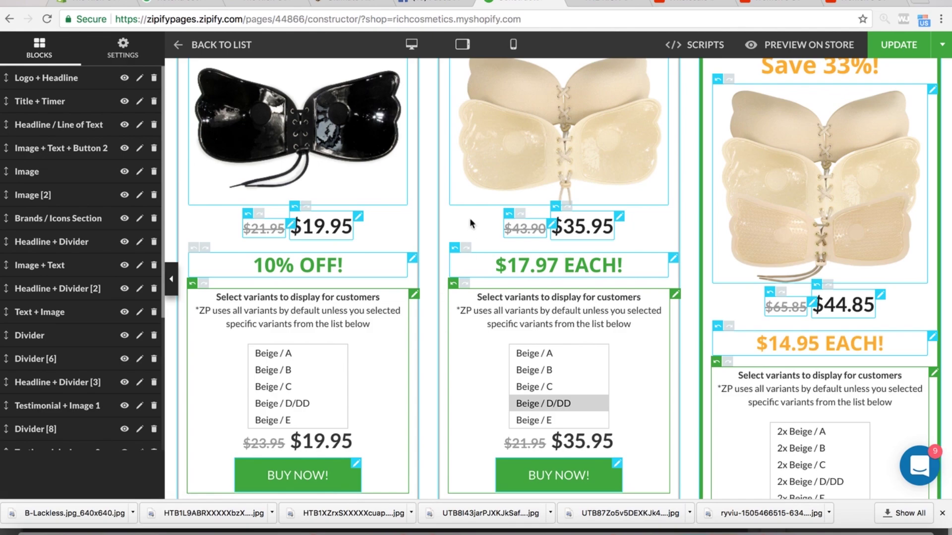
scroll(457, 111, "up", 8)
scroll(457, 112, "up", 2)
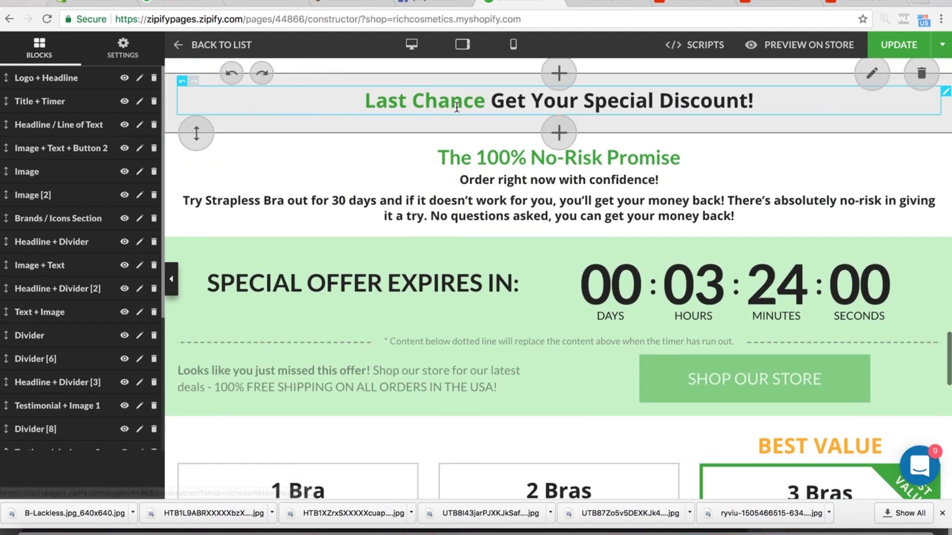
scroll(437, 174, "up", 20)
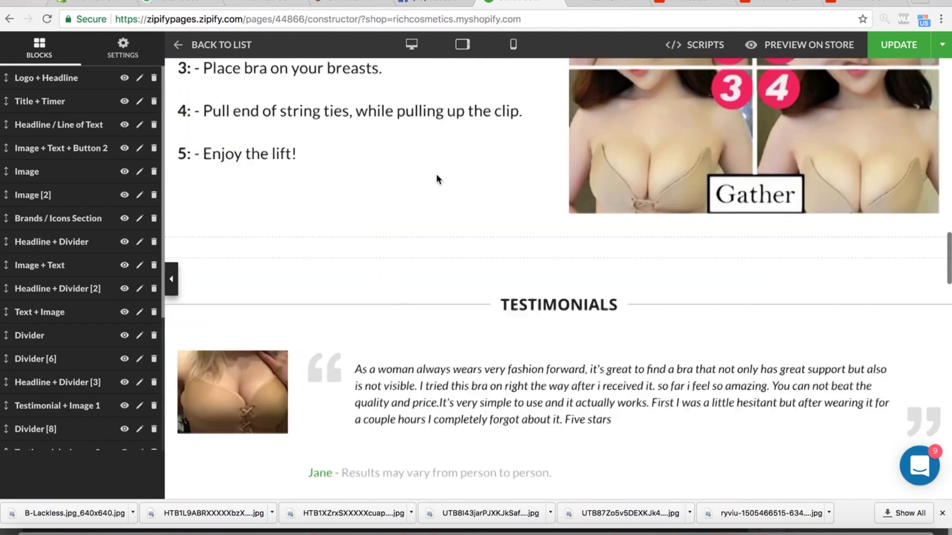
scroll(436, 174, "up", 2)
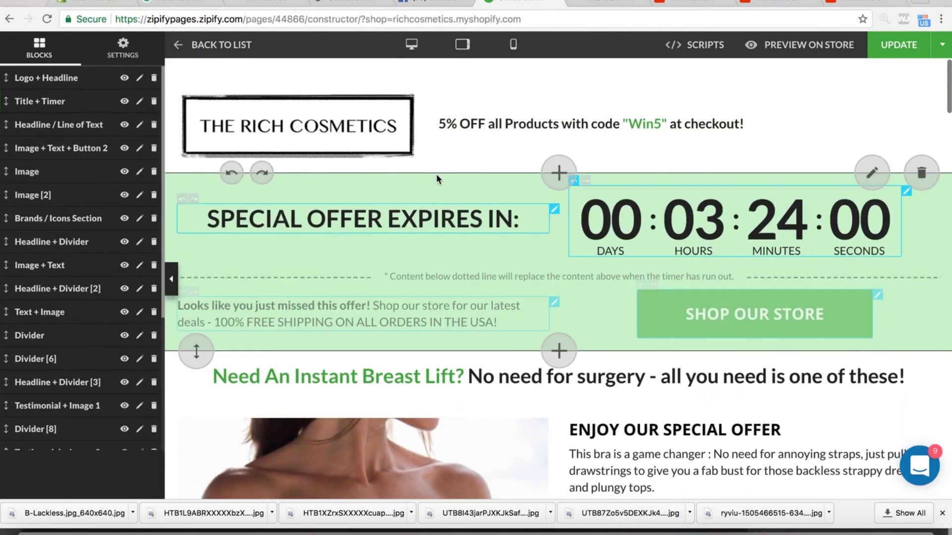
scroll(435, 173, "down", 8)
scroll(437, 176, "down", 20)
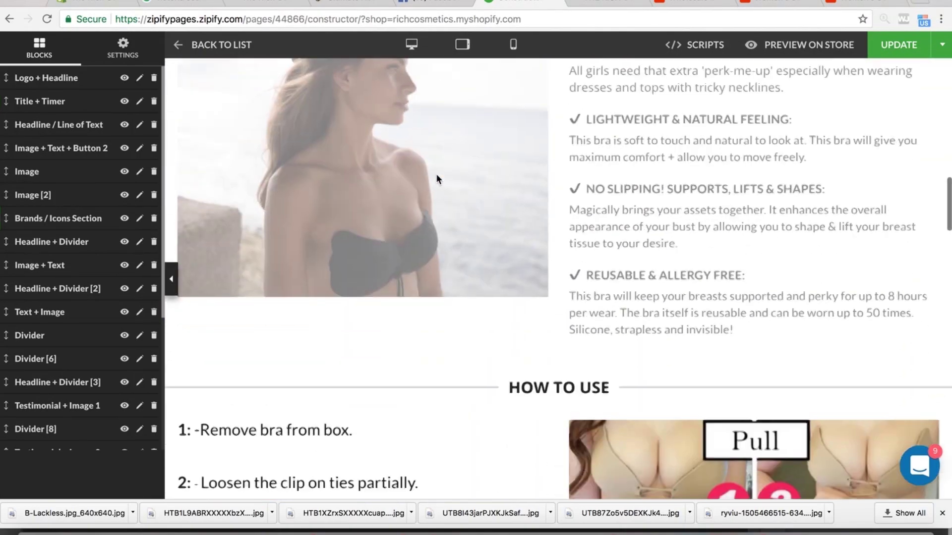
scroll(437, 176, "down", 12)
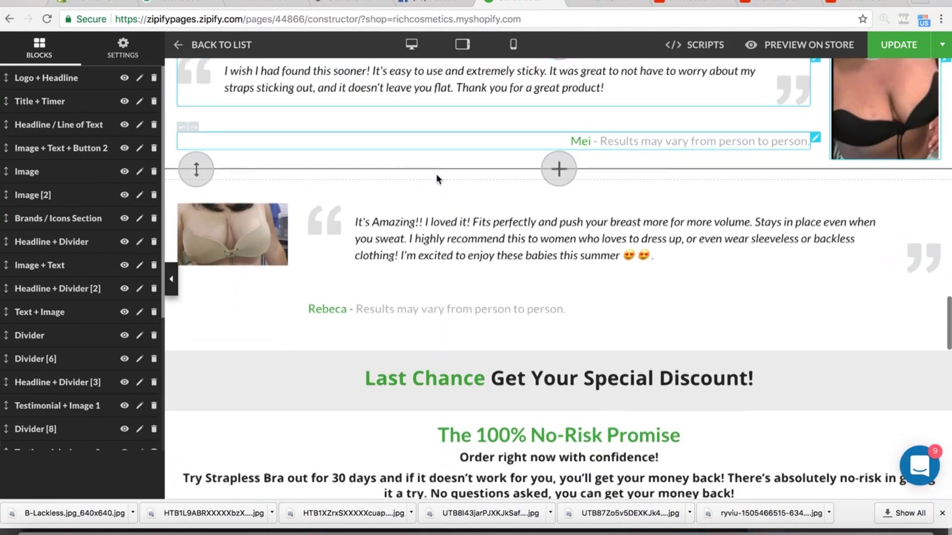
scroll(436, 177, "down", 6)
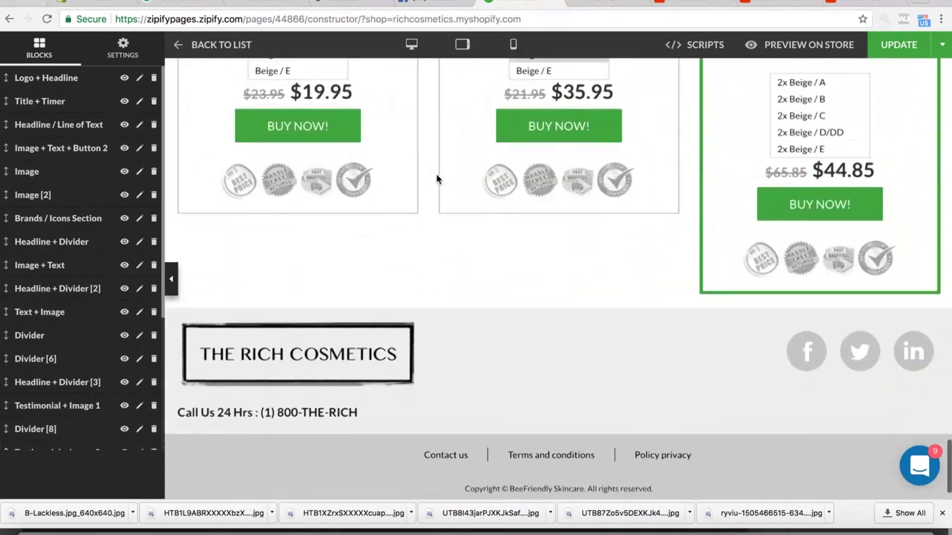
scroll(436, 178, "up", 3)
scroll(436, 177, "up", 5)
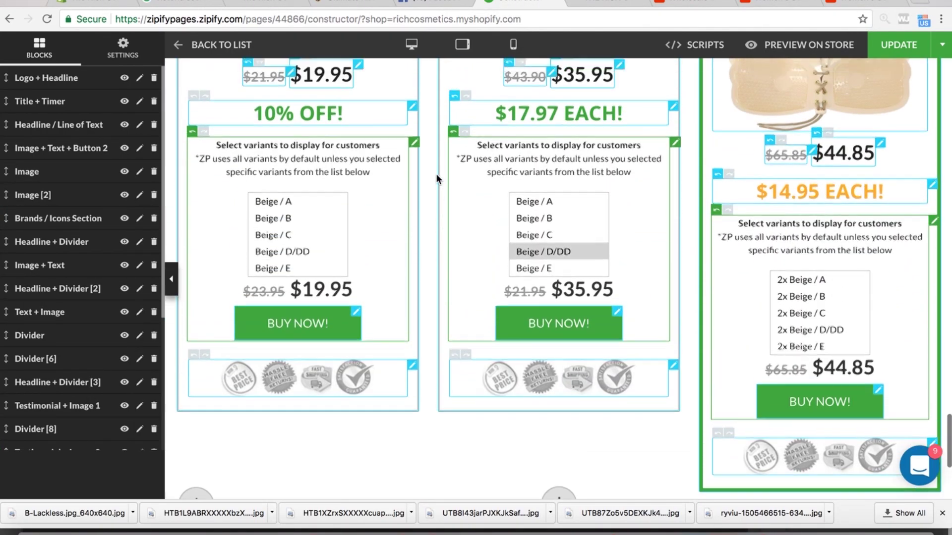
scroll(437, 179, "up", 2)
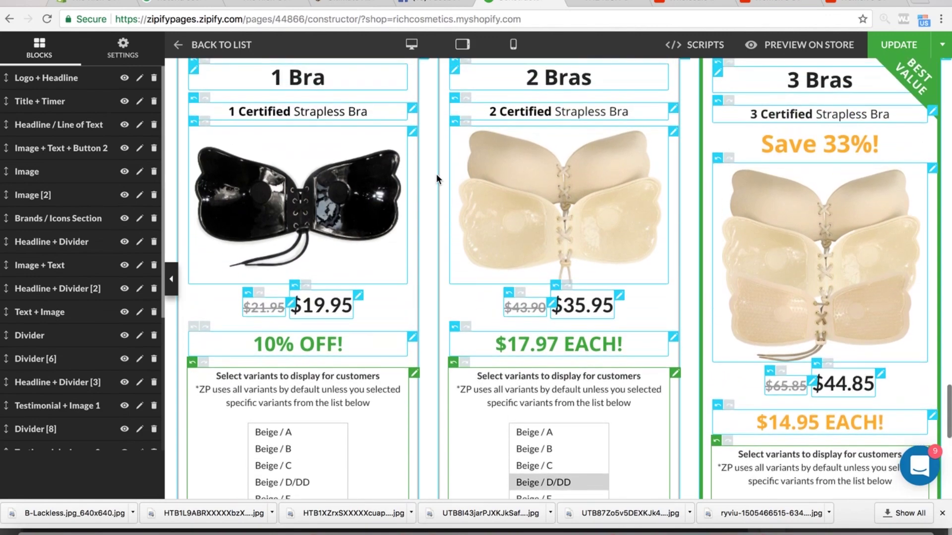
scroll(436, 178, "down", 1)
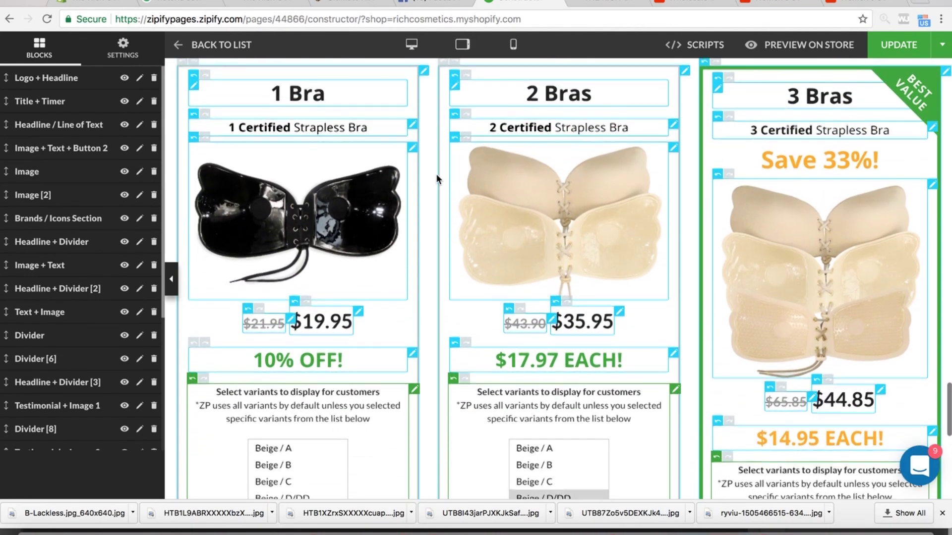
scroll(436, 177, "up", 1)
scroll(437, 176, "up", 1)
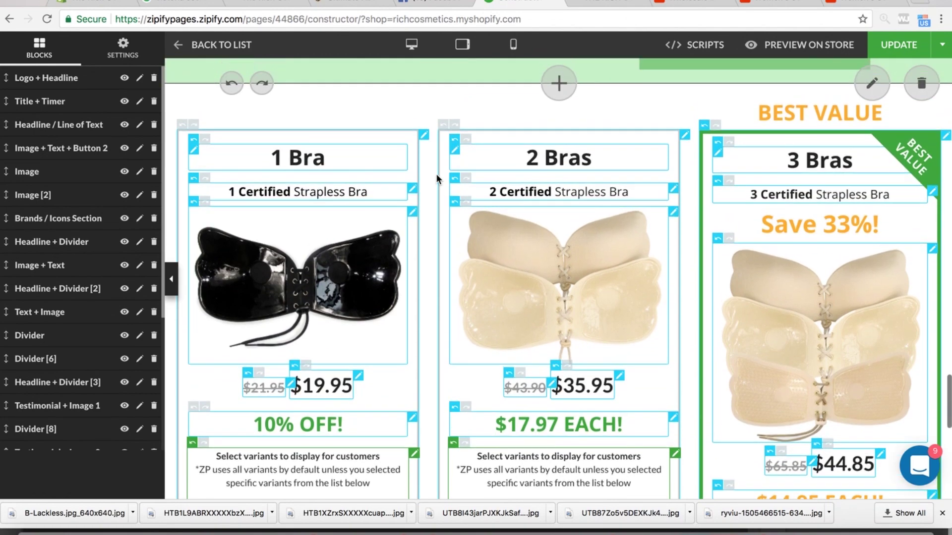
scroll(436, 179, "down", 8)
scroll(437, 179, "down", 4)
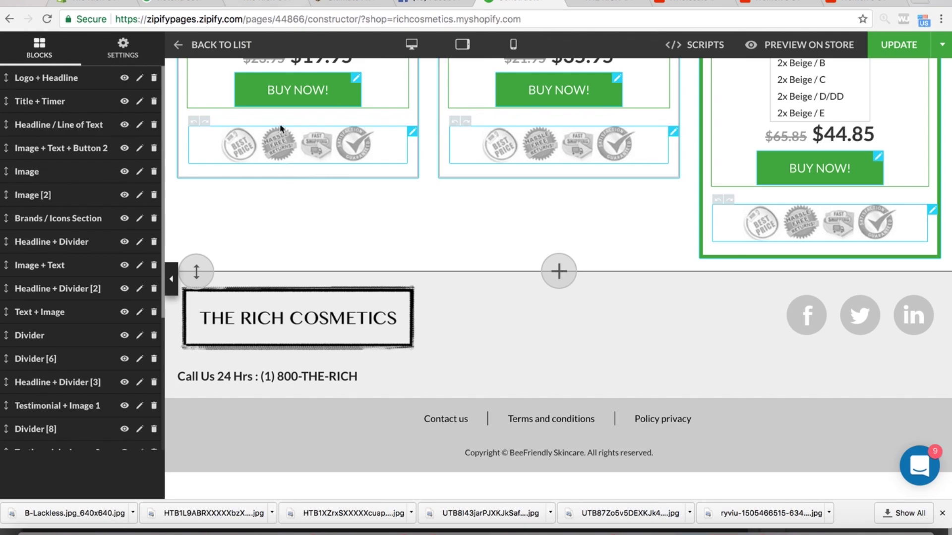
scroll(287, 167, "up", 18)
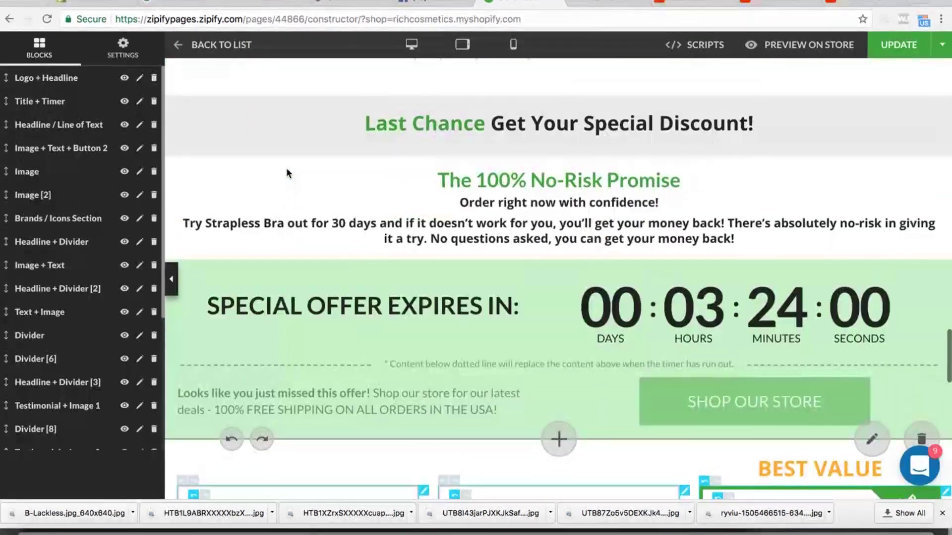
scroll(287, 171, "up", 20)
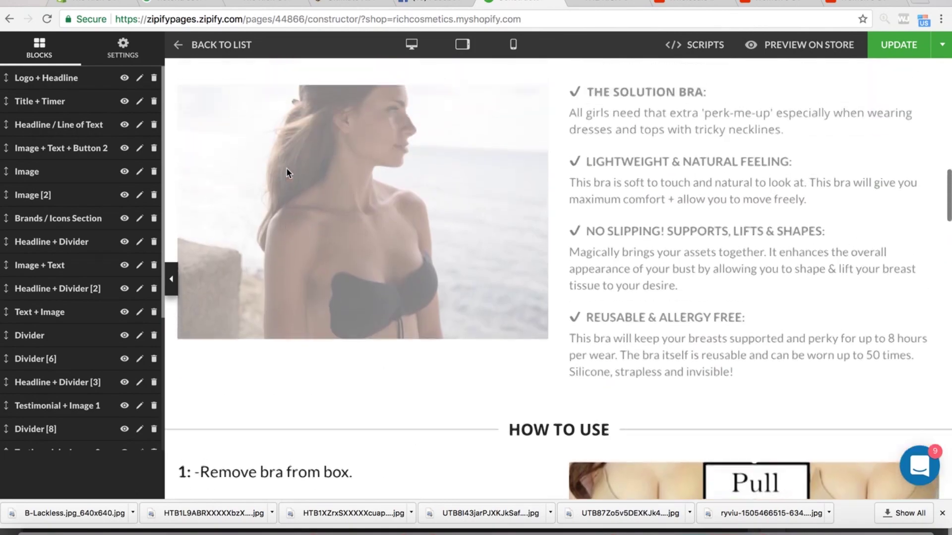
scroll(287, 170, "down", 3)
scroll(287, 169, "up", 6)
scroll(286, 169, "down", 10)
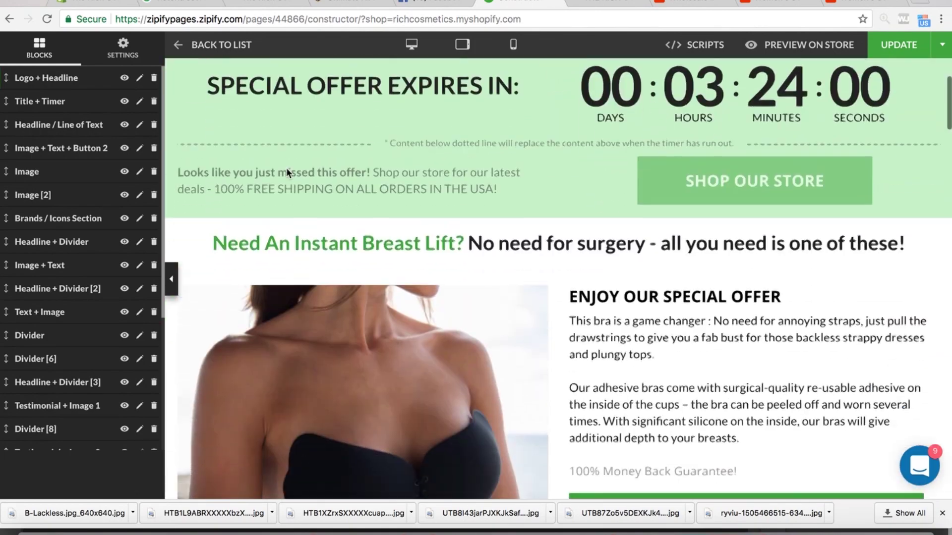
scroll(287, 168, "down", 4)
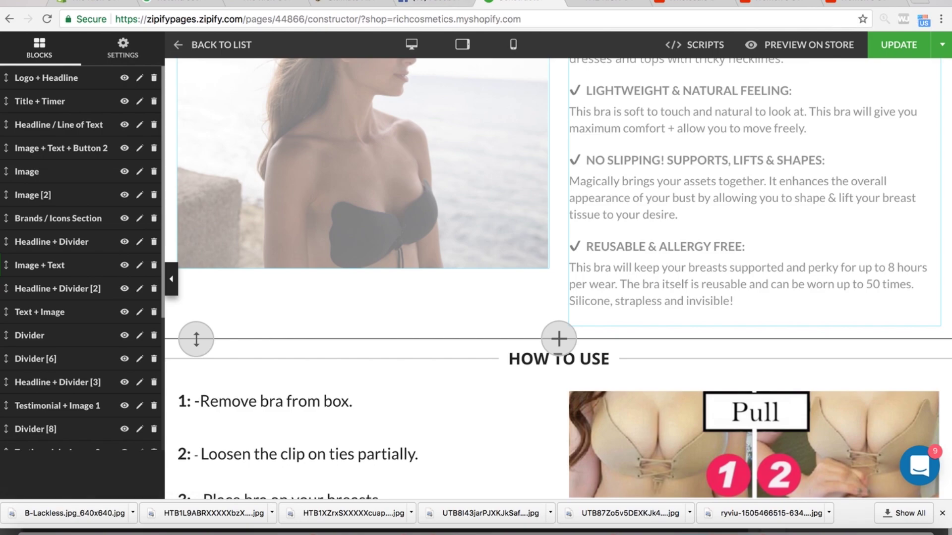
scroll(411, 351, "up", 15)
scroll(411, 351, "down", 20)
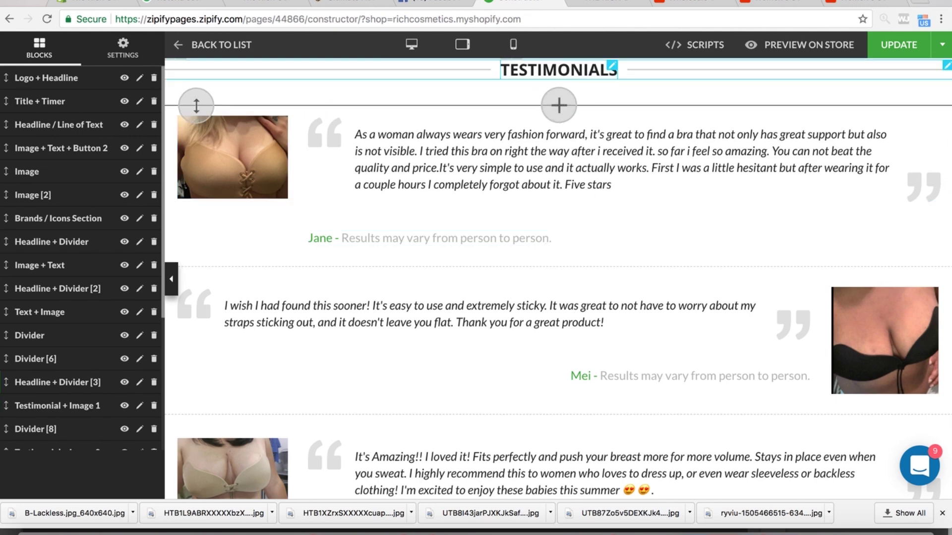
left_click(701, 1)
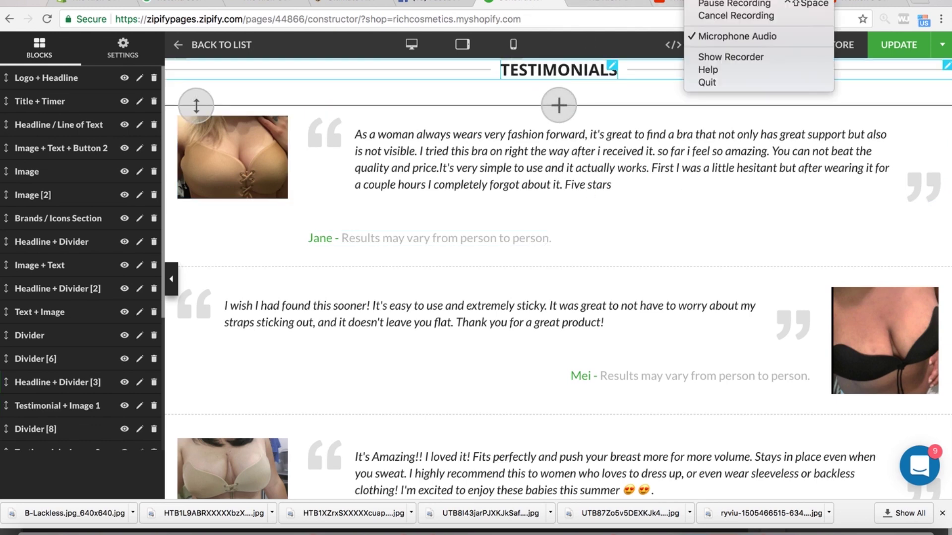